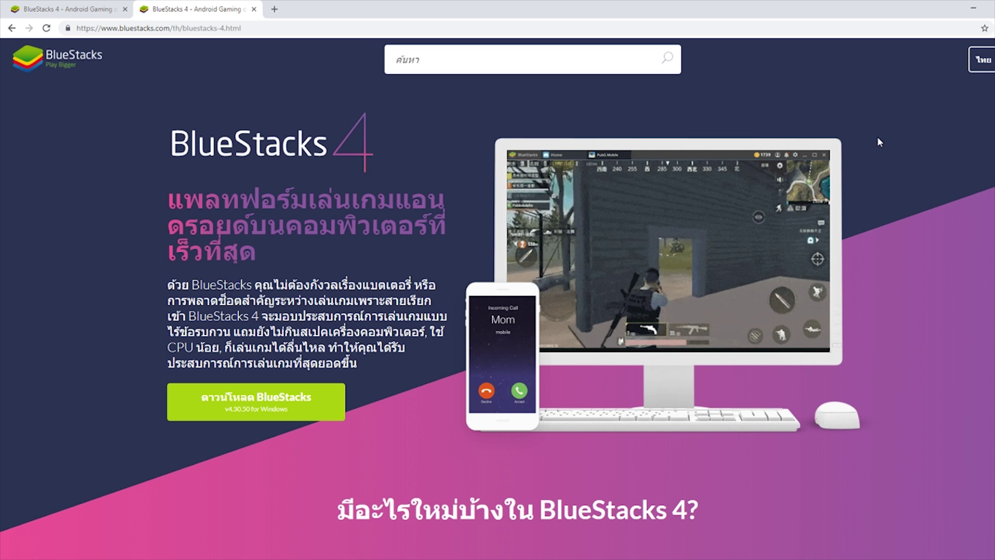
# Step: Examine the BlueStacks 4 page's overview of new features, from performance and interface to keymapping, multi-instance and the points store
pyautogui.moveTo(985, 63)
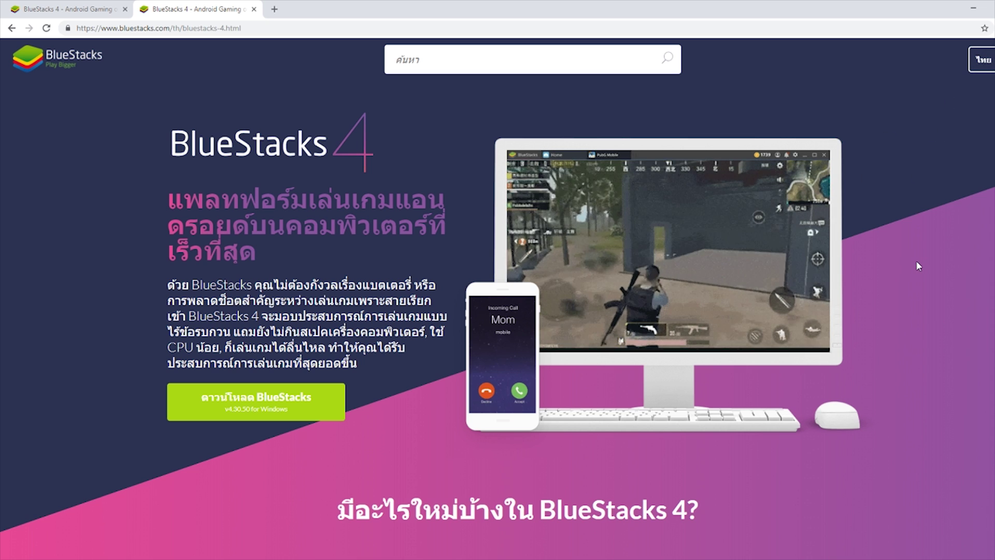
pyautogui.scroll(-5, 919, 268)
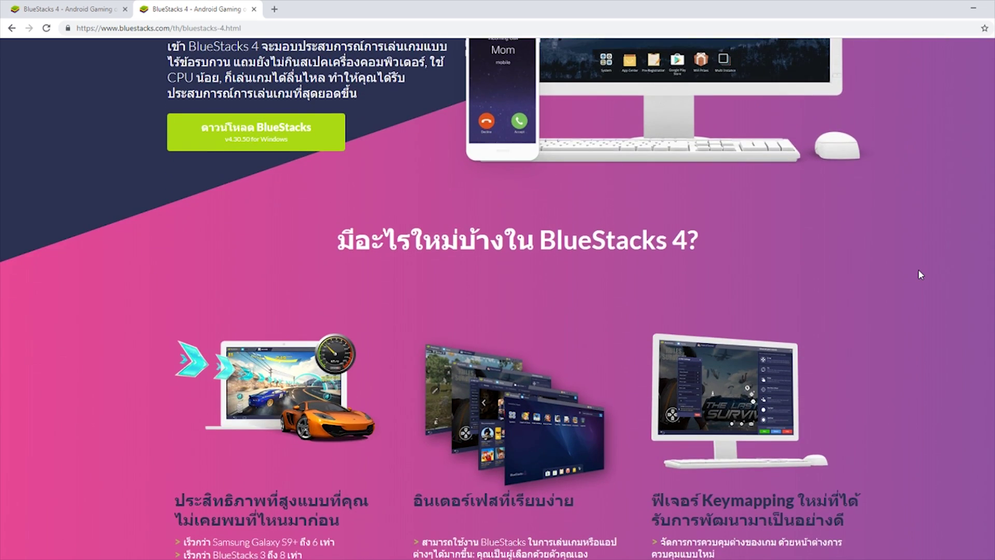
pyautogui.scroll(-8, 912, 269)
pyautogui.scroll(7, 907, 273)
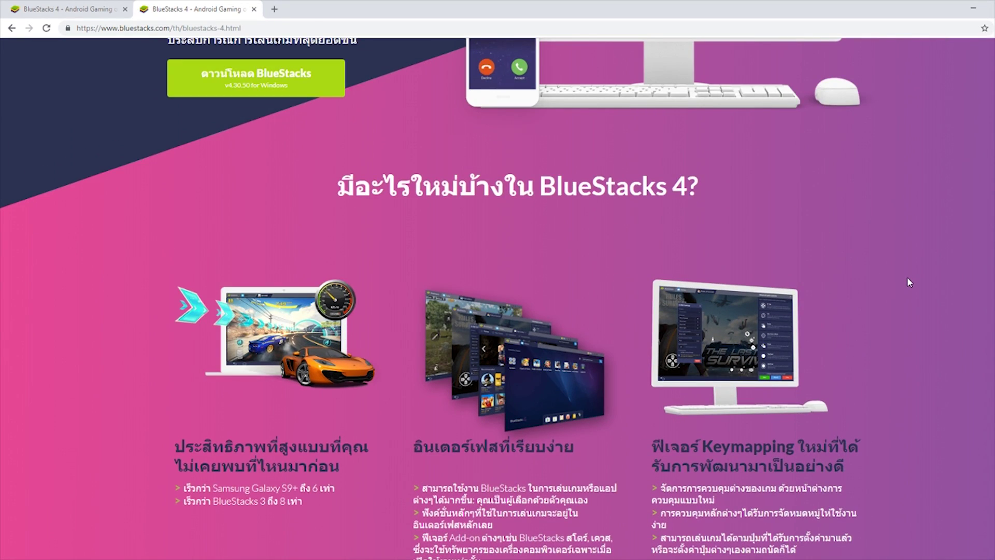
pyautogui.scroll(-2, 886, 270)
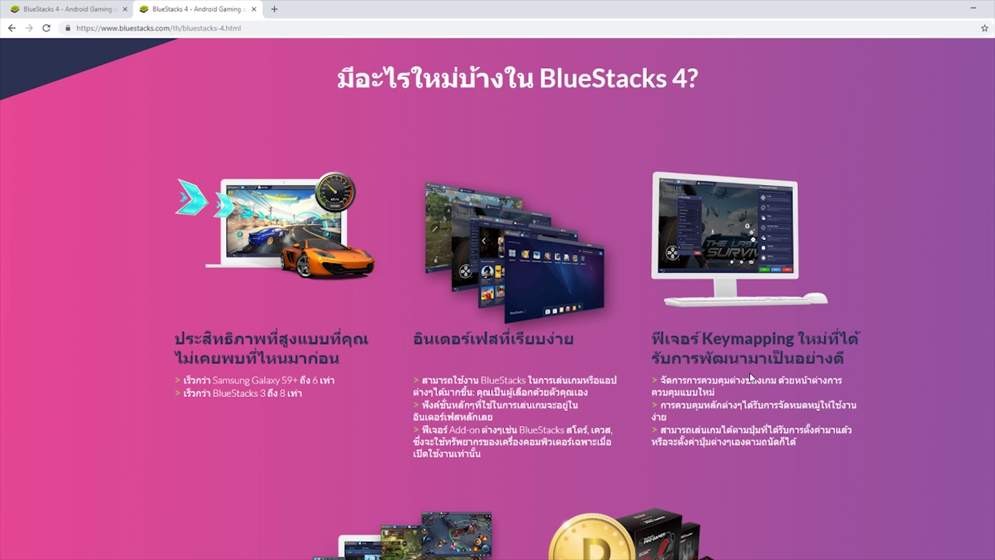
pyautogui.scroll(-1, 675, 379)
pyautogui.scroll(1, 675, 378)
pyautogui.scroll(-3, 677, 313)
pyautogui.scroll(-3, 589, 311)
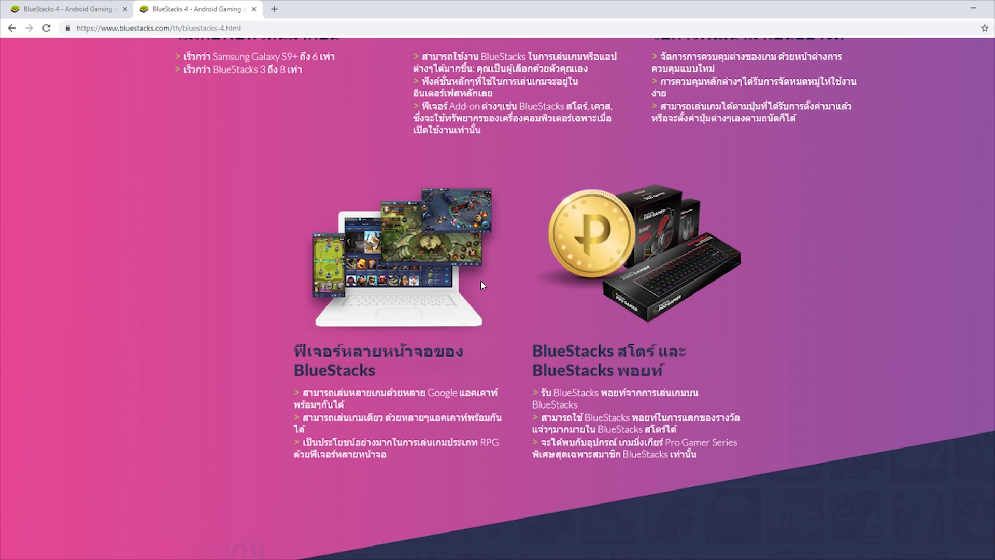
pyautogui.scroll(1, 832, 413)
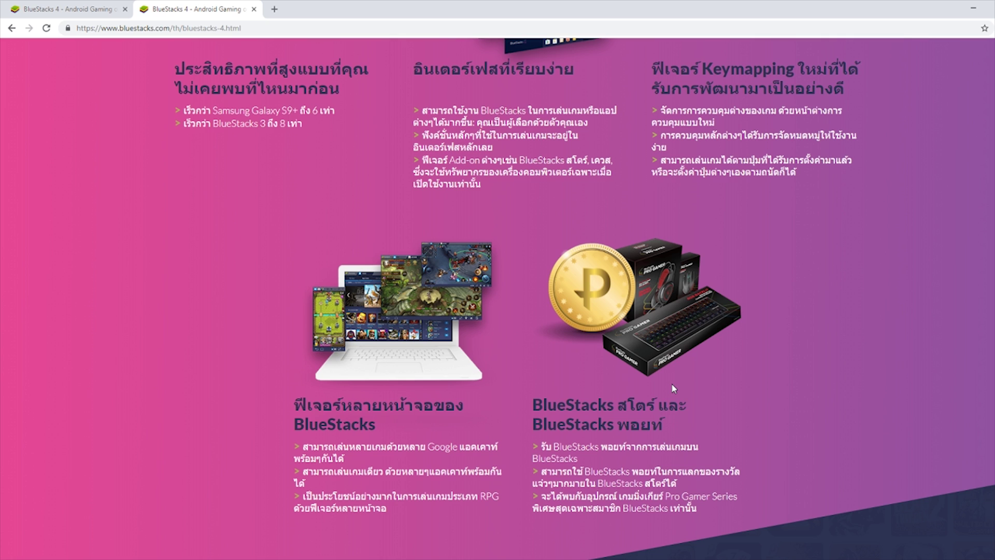
pyautogui.scroll(13, 669, 340)
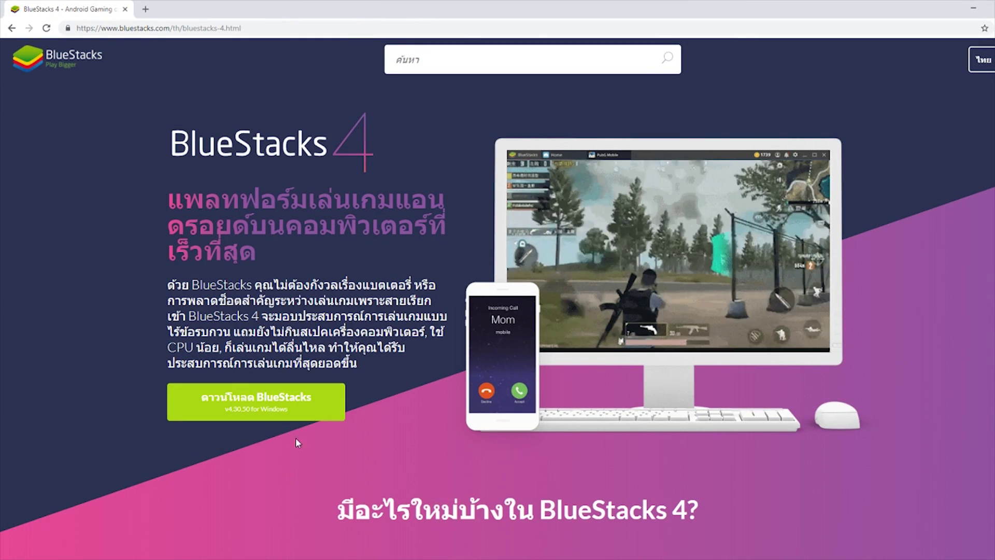
# Step: Download the BlueStacks v4.30.50 installer for Windows from the BlueStacks 4 page
pyautogui.click(267, 413)
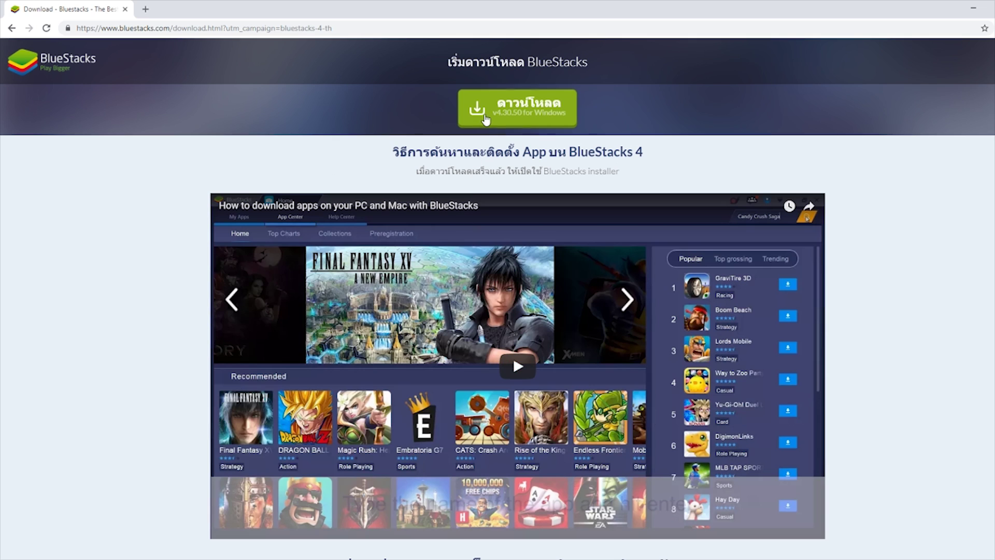
pyautogui.click(518, 108)
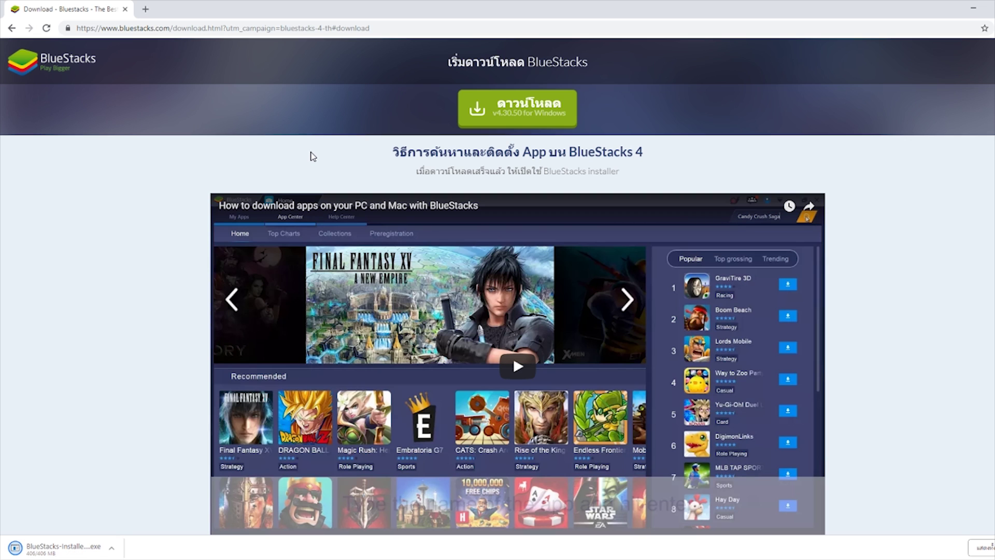
pyautogui.scroll(-1, 324, 145)
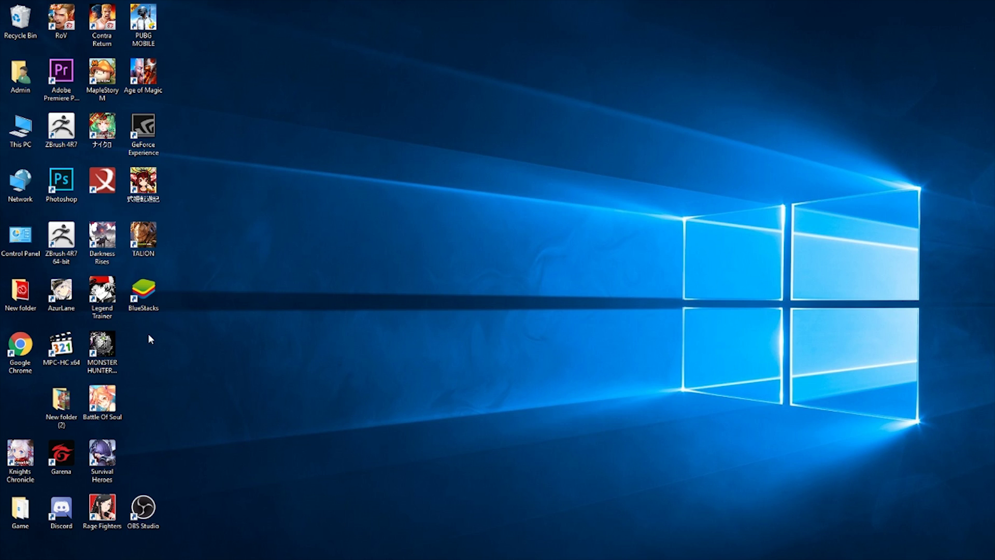
# Step: Launch BlueStacks from the desktop and move its window slightly away from the desktop shortcuts
pyautogui.click(143, 292)
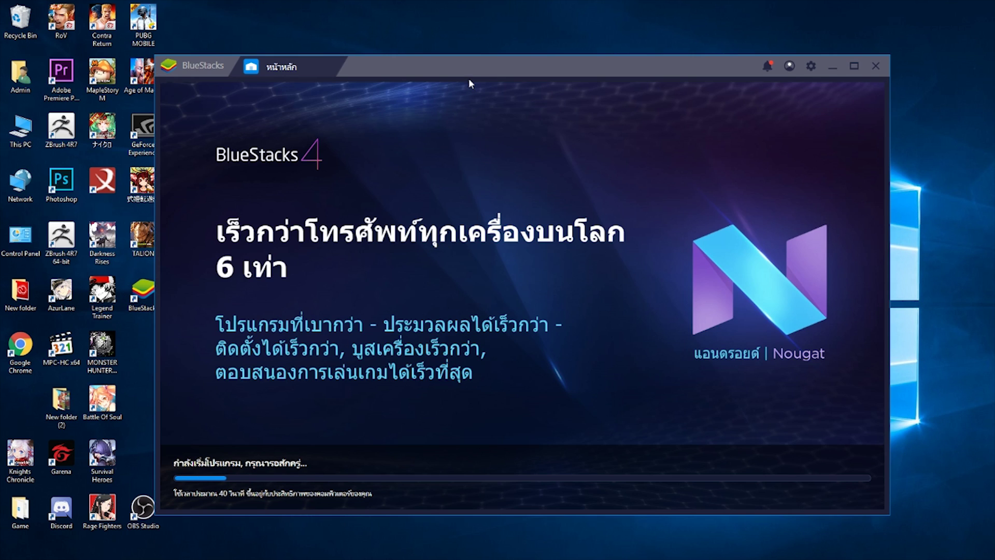
pyautogui.moveTo(466, 52); pyautogui.dragTo(506, 44)
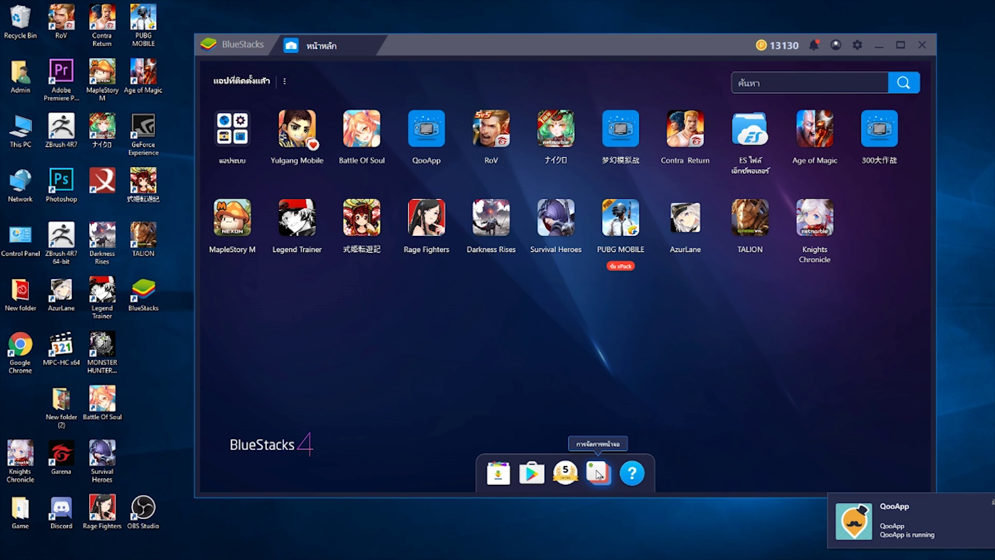
# Step: Create a new instance named หน้าจอ 2 with a new account and arrange both BlueStacks windows so they are offset
pyautogui.click(599, 474)
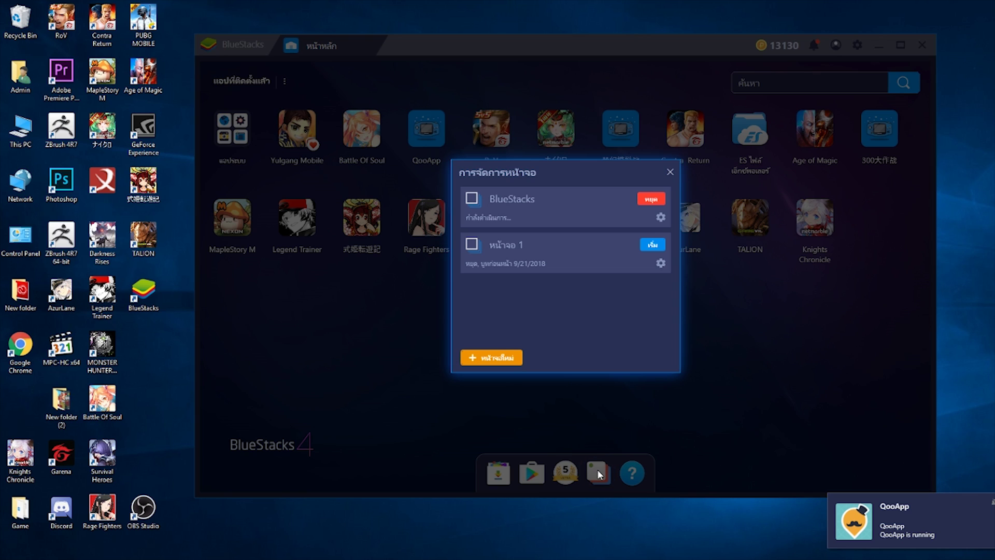
pyautogui.click(503, 358)
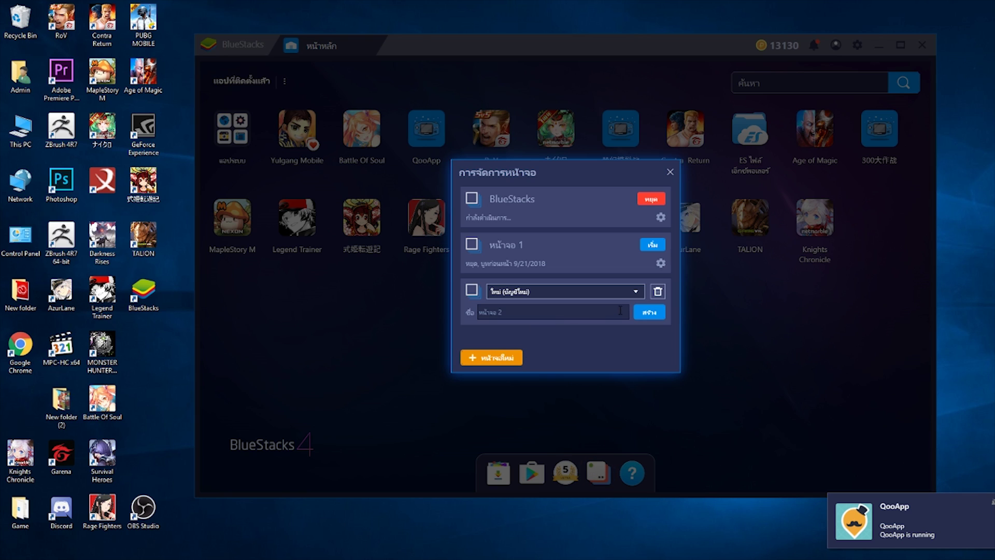
pyautogui.click(654, 312)
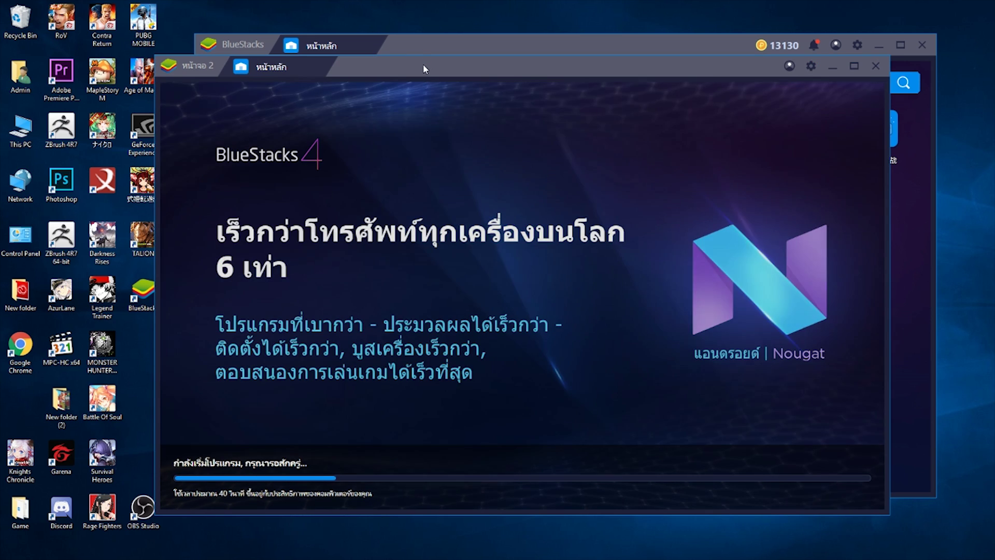
pyautogui.moveTo(422, 67); pyautogui.dragTo(471, 96)
pyautogui.moveTo(503, 48); pyautogui.dragTo(588, 39)
# Step: Set the Google setup language of the new instance to Thai (ไทย) and go through the setup to the home screen
pyautogui.click(230, 176)
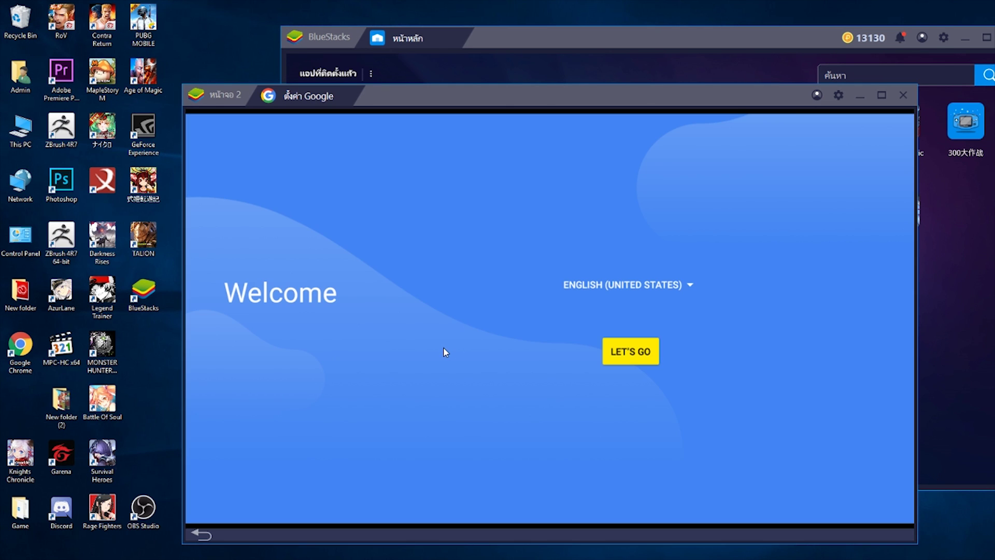
pyautogui.click(701, 295)
pyautogui.scroll(-10, 536, 353)
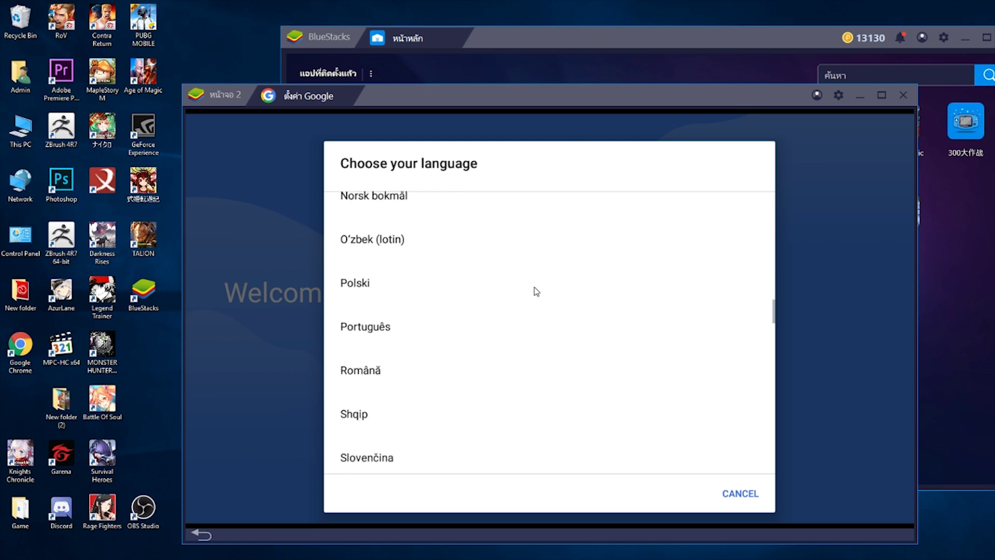
pyautogui.scroll(-5, 477, 342)
pyautogui.scroll(4, 399, 359)
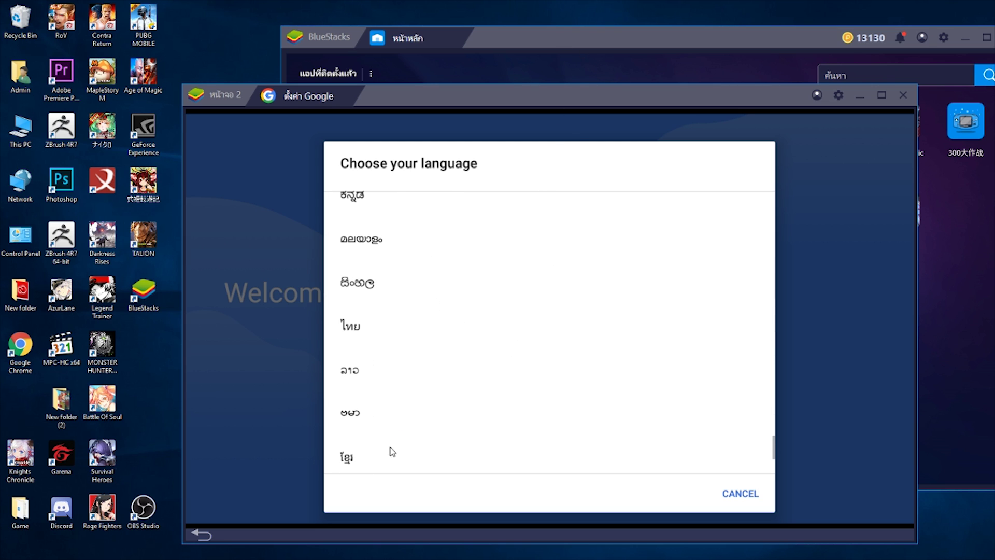
pyautogui.click(355, 332)
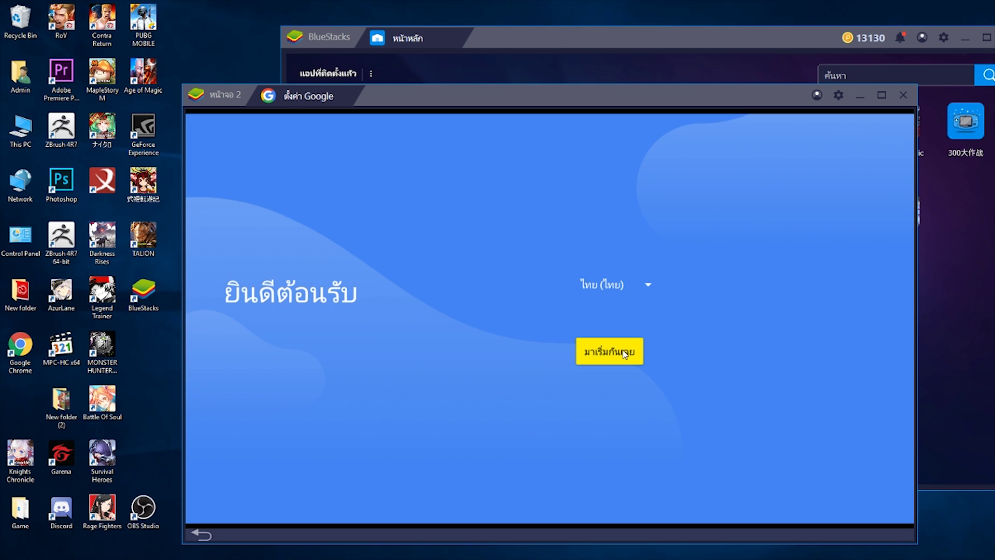
pyautogui.click(624, 352)
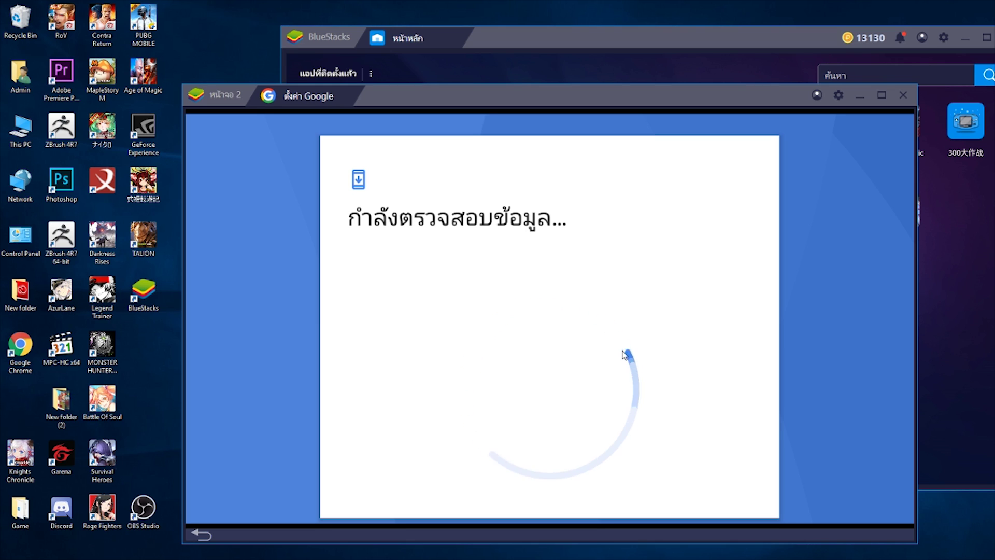
pyautogui.click(408, 293)
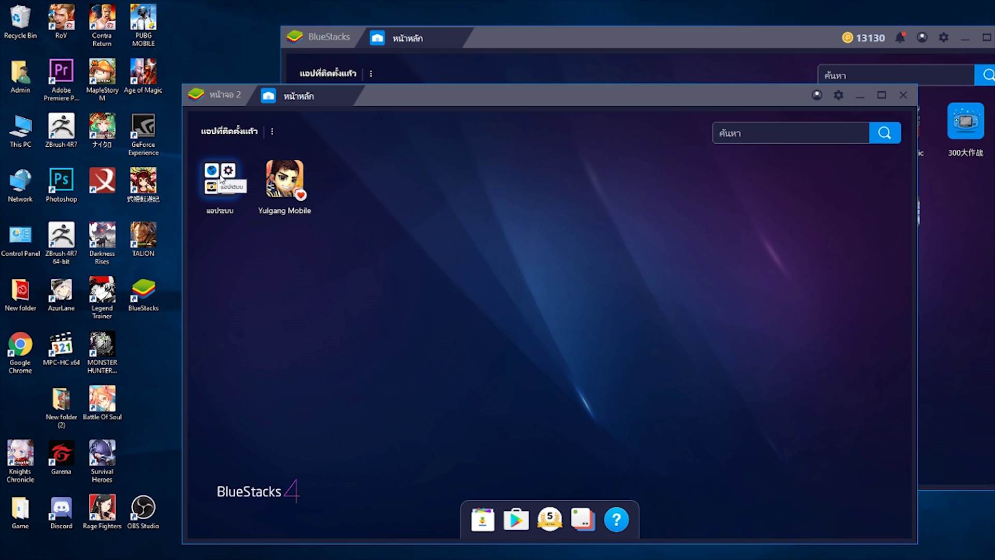
# Step: Add English (United States) to the language preferences in the new instance's Android settings
pyautogui.click(227, 180)
pyautogui.click(230, 186)
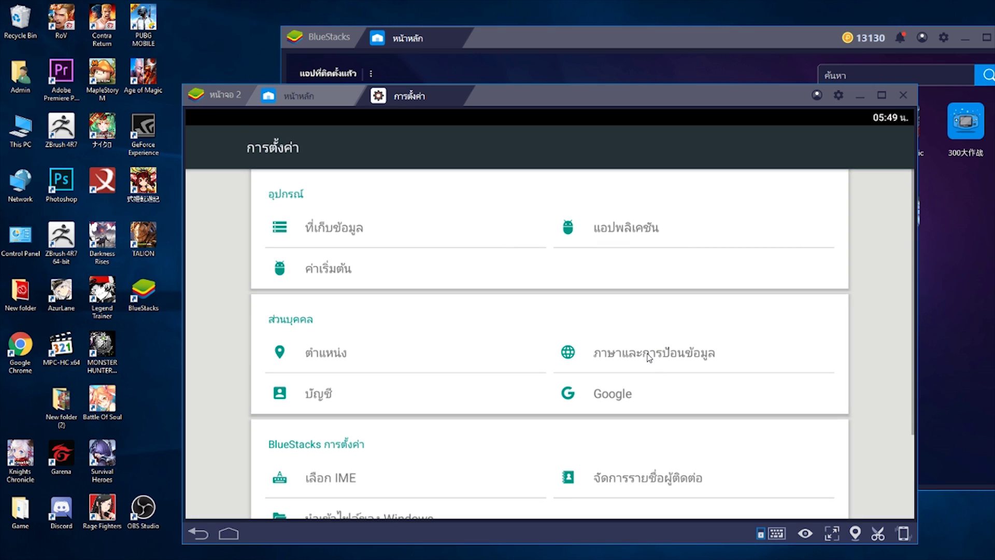
pyautogui.click(649, 358)
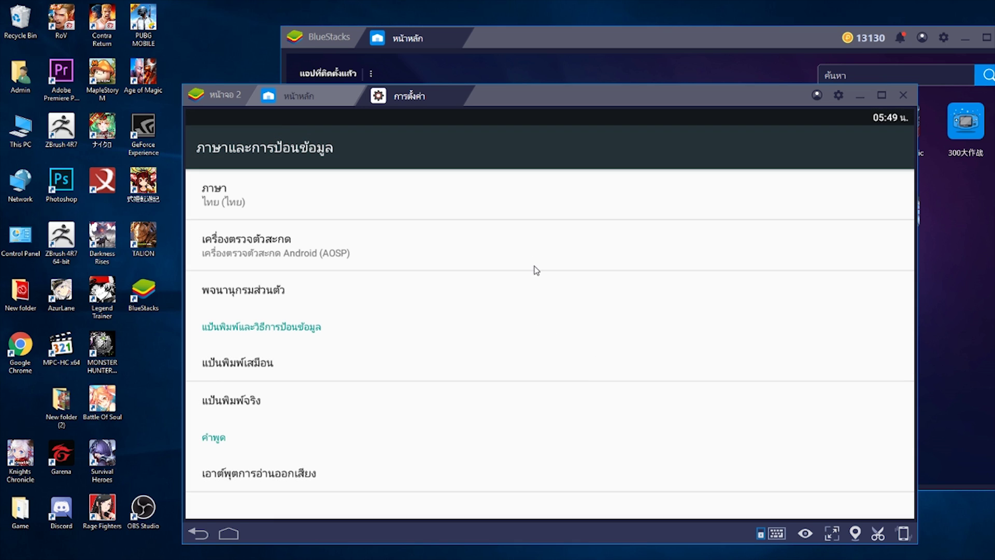
pyautogui.click(321, 202)
pyautogui.click(251, 242)
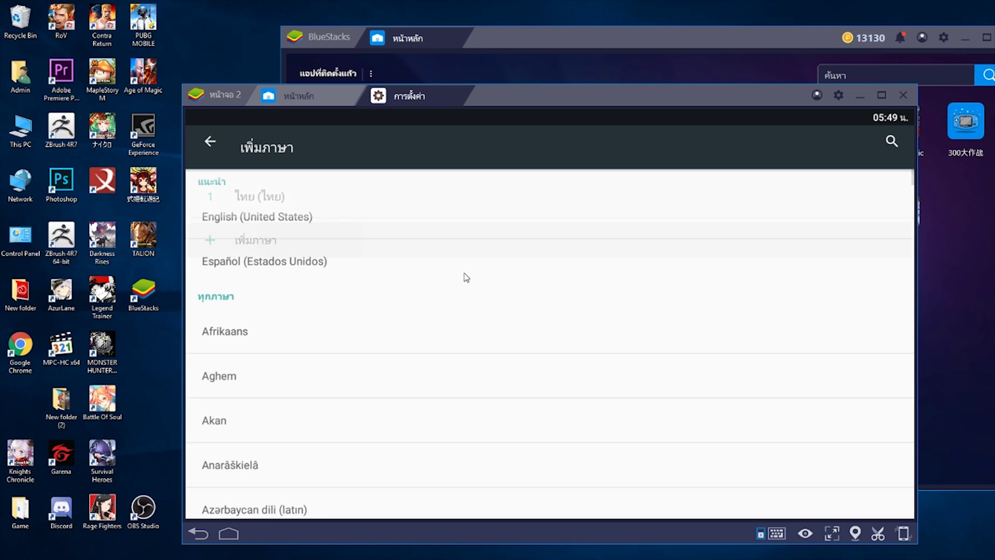
pyautogui.click(329, 218)
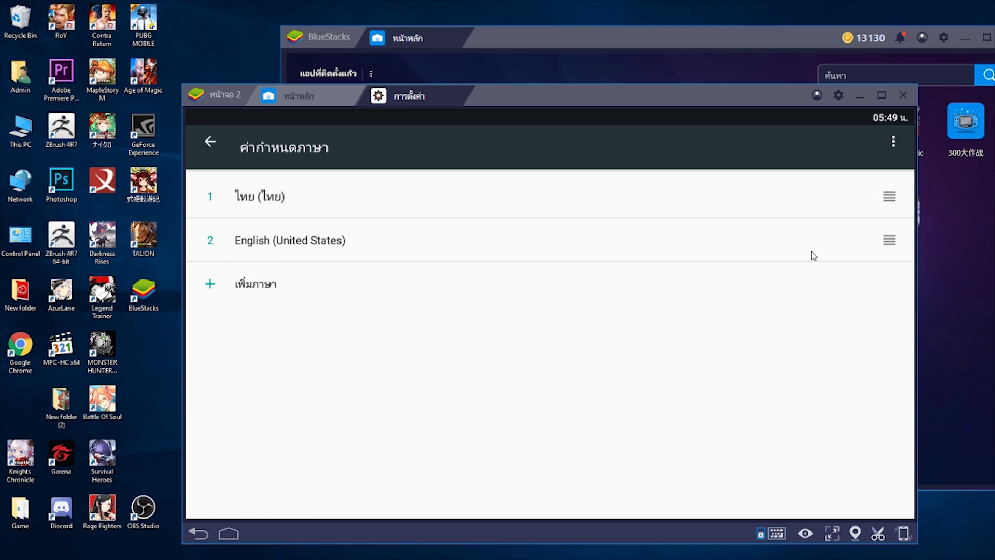
# Step: Check the option for removing languages in the language preferences and close the Android settings
pyautogui.click(893, 149)
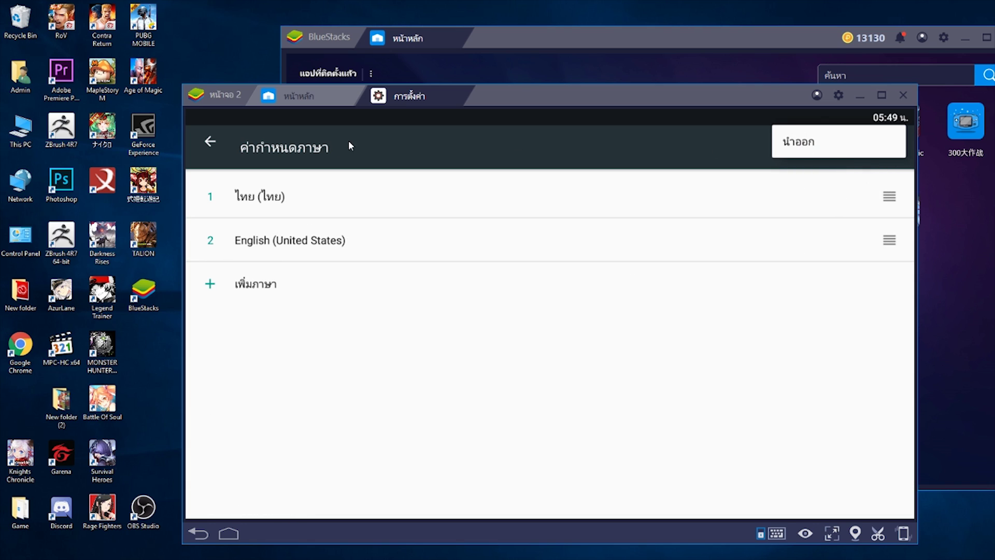
pyautogui.click(208, 144)
pyautogui.click(208, 144)
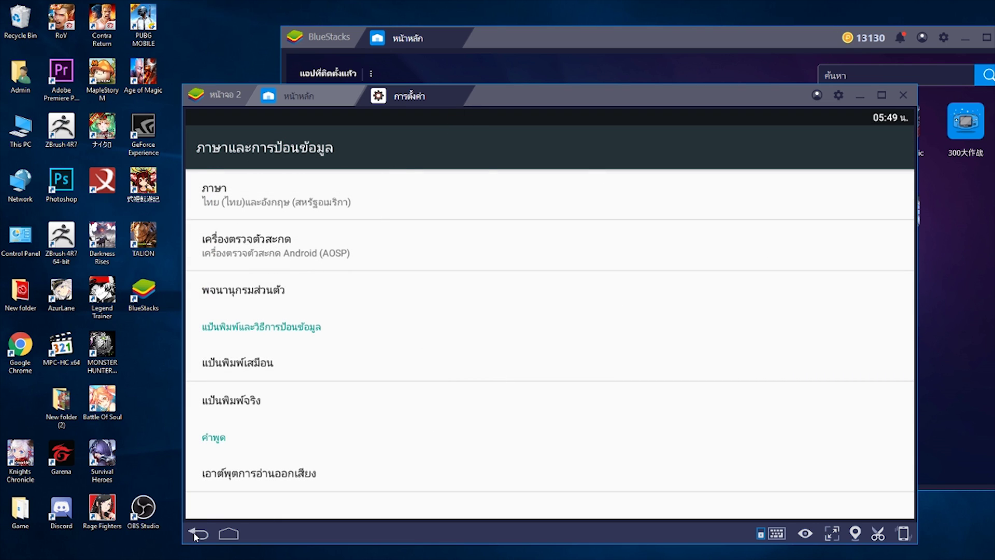
pyautogui.click(466, 92)
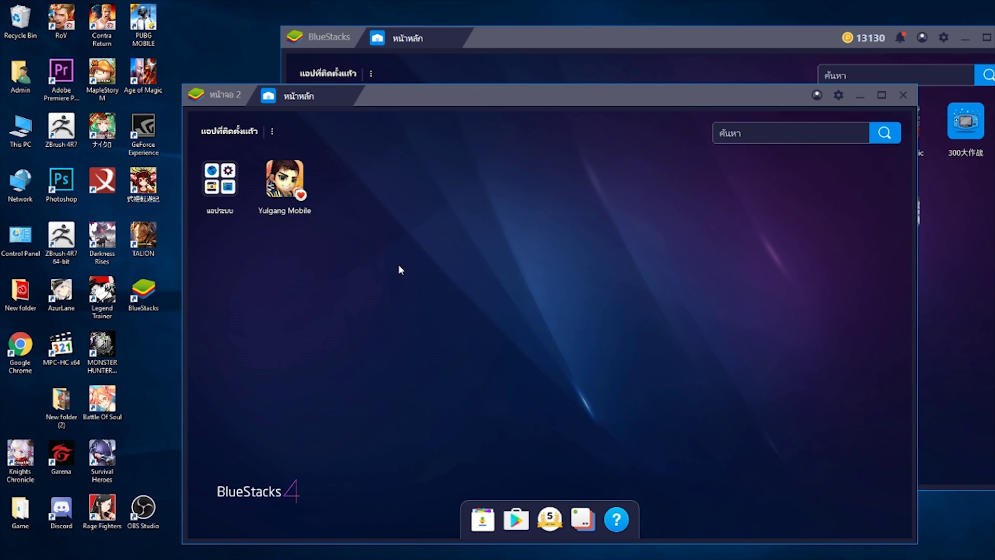
# Step: Check the media manager's export-to-Windows mode from the system apps and return to the home screen
pyautogui.click(223, 184)
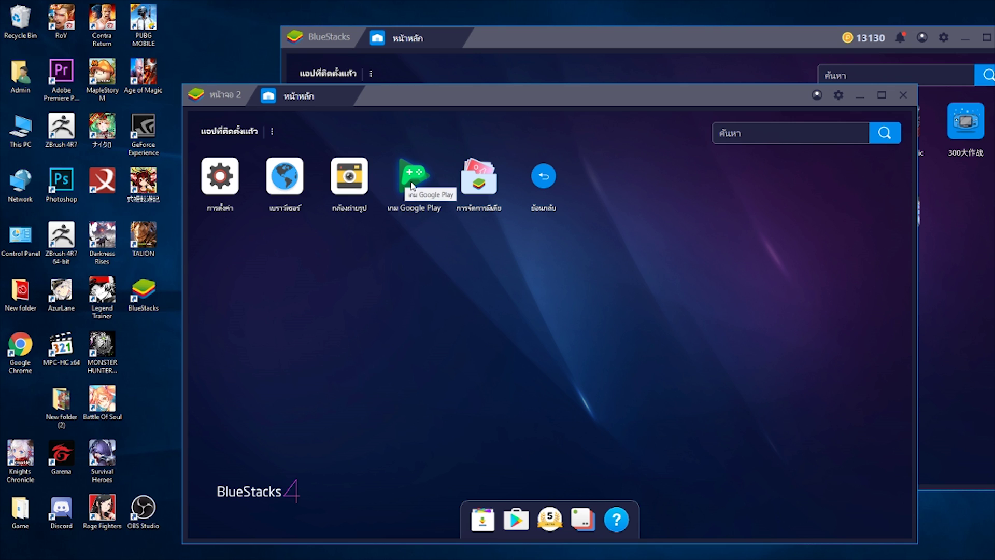
pyautogui.click(484, 186)
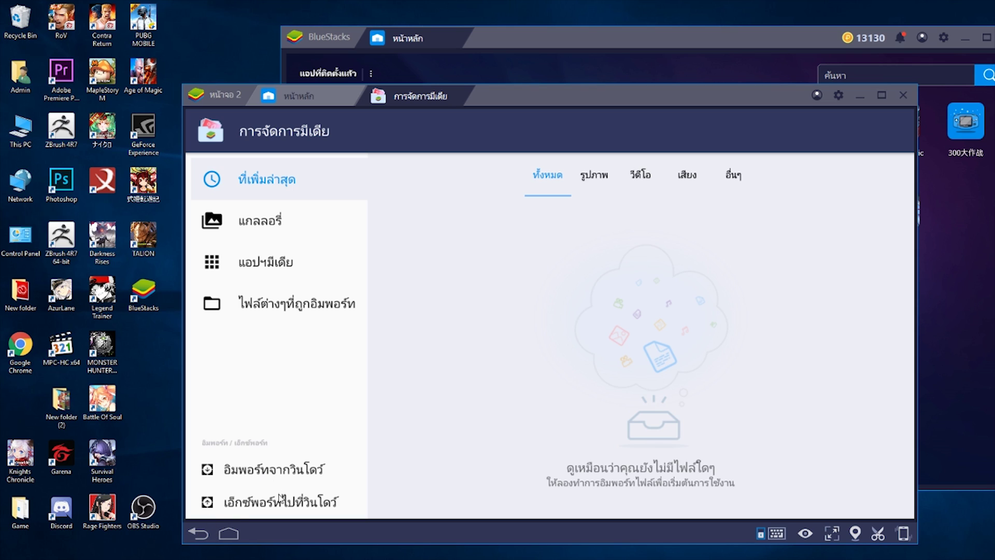
pyautogui.click(280, 500)
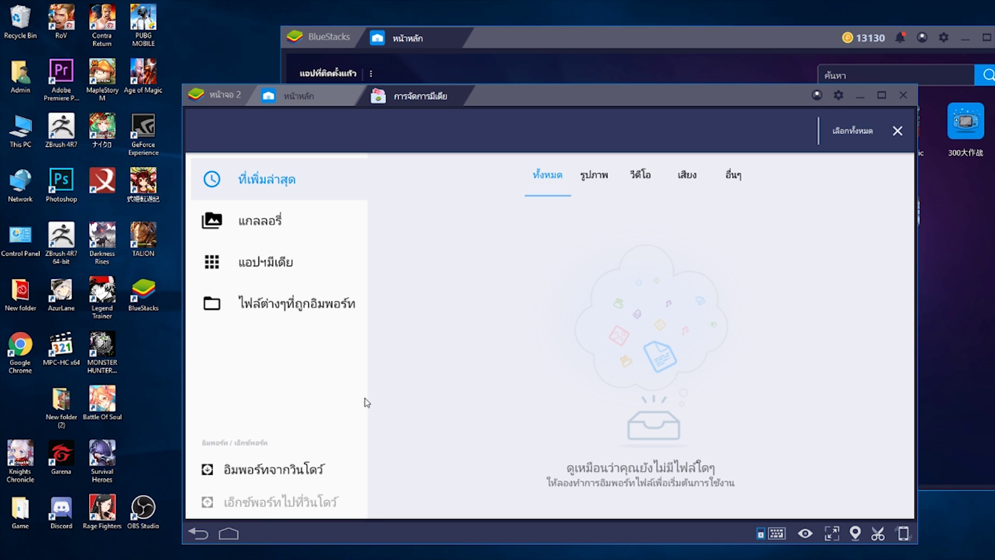
pyautogui.click(201, 535)
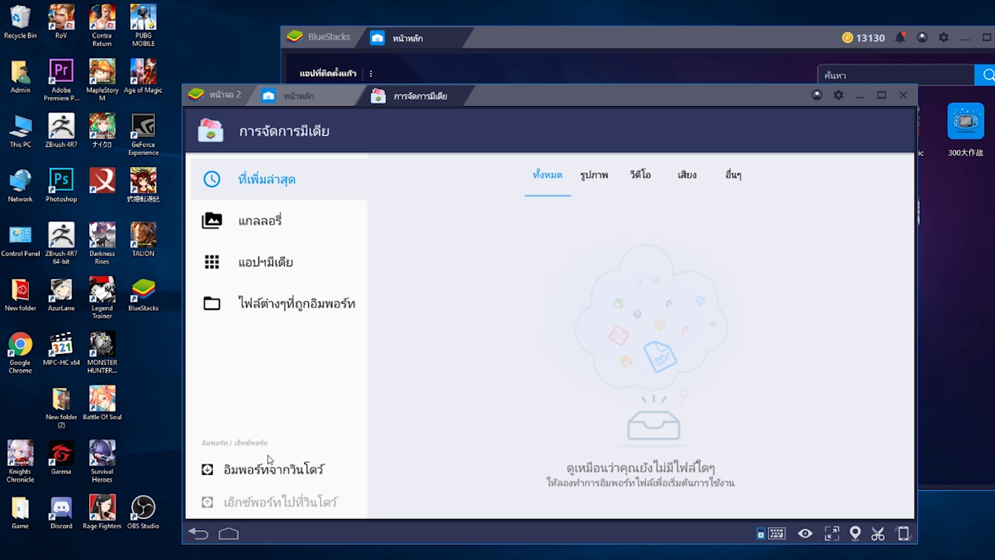
pyautogui.click(198, 534)
pyautogui.click(709, 350)
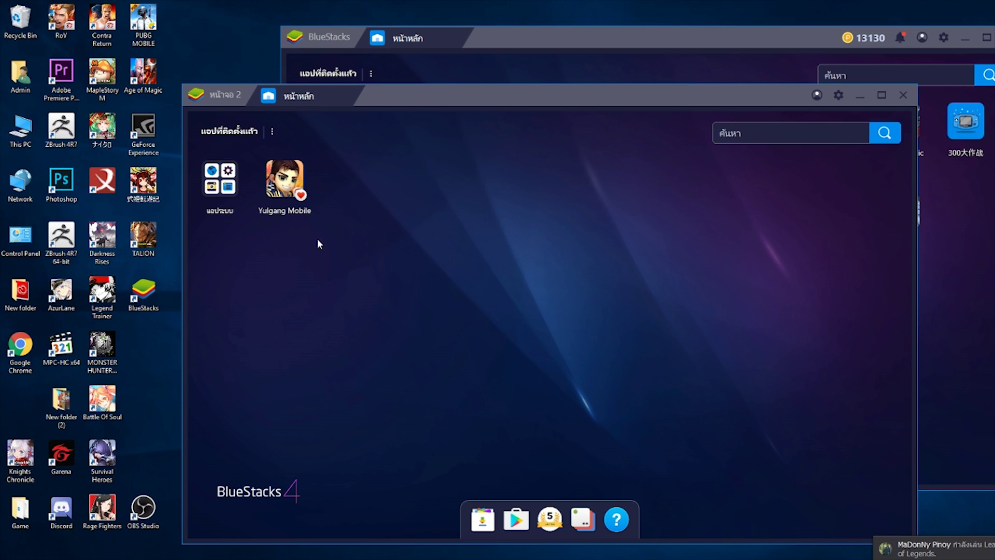
# Step: Install the 吞食天地M_v1.0.4_apkpure.com APK from the Downloads folder in the second instance
pyautogui.click(272, 134)
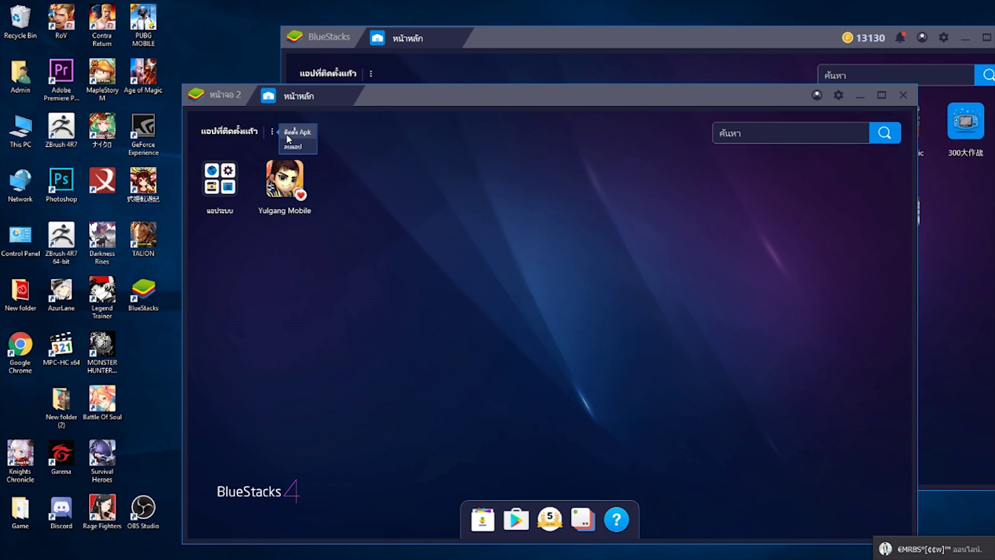
pyautogui.click(289, 133)
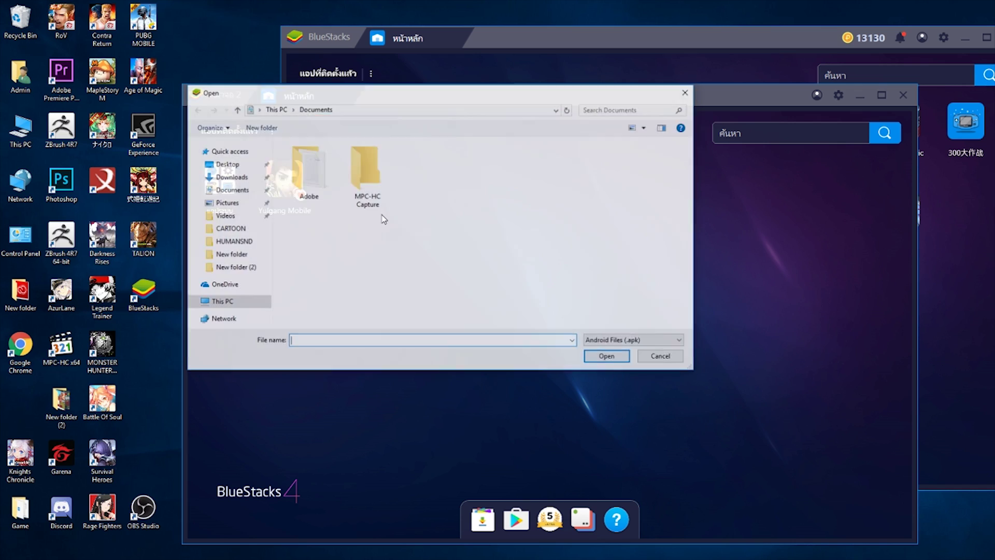
pyautogui.click(230, 177)
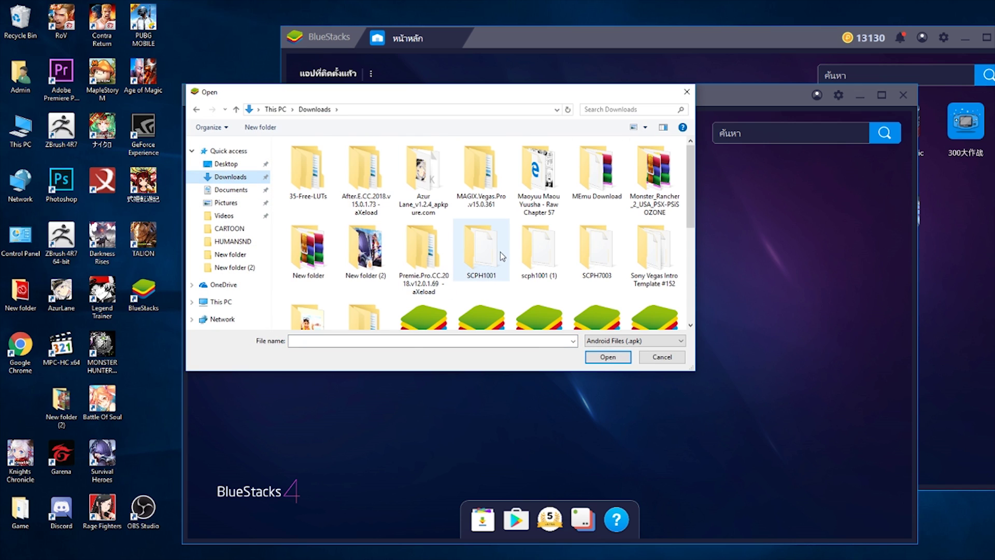
pyautogui.scroll(-3, 502, 256)
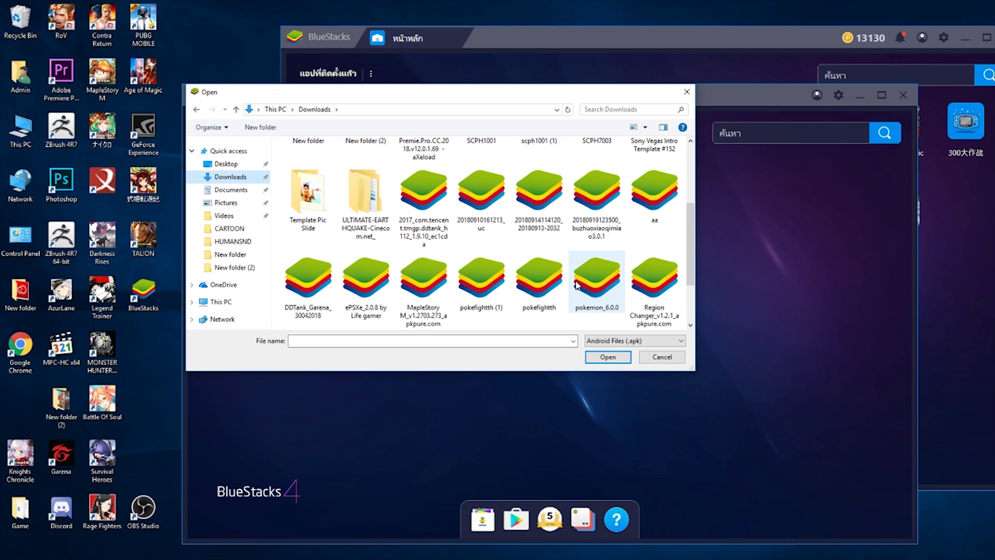
pyautogui.scroll(-3, 639, 302)
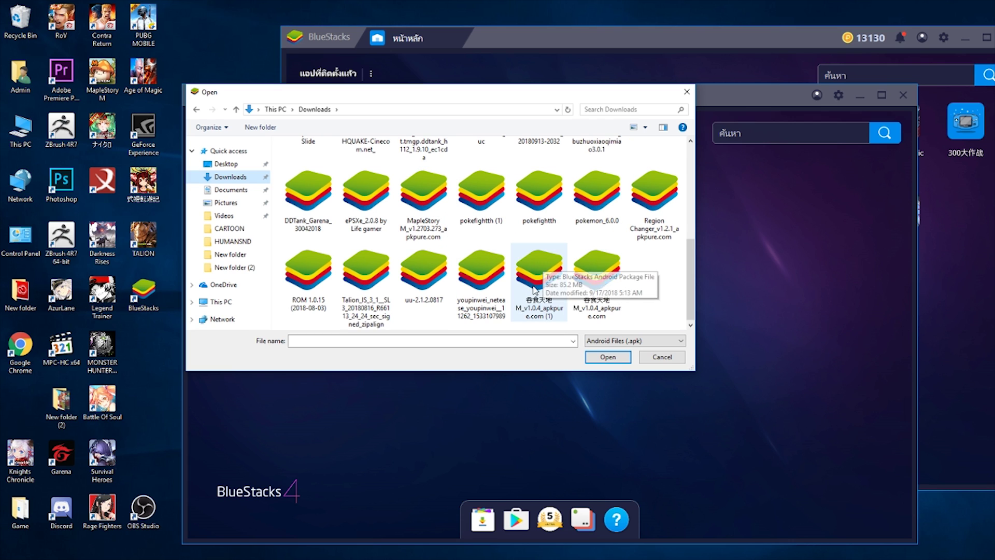
pyautogui.doubleClick(599, 271)
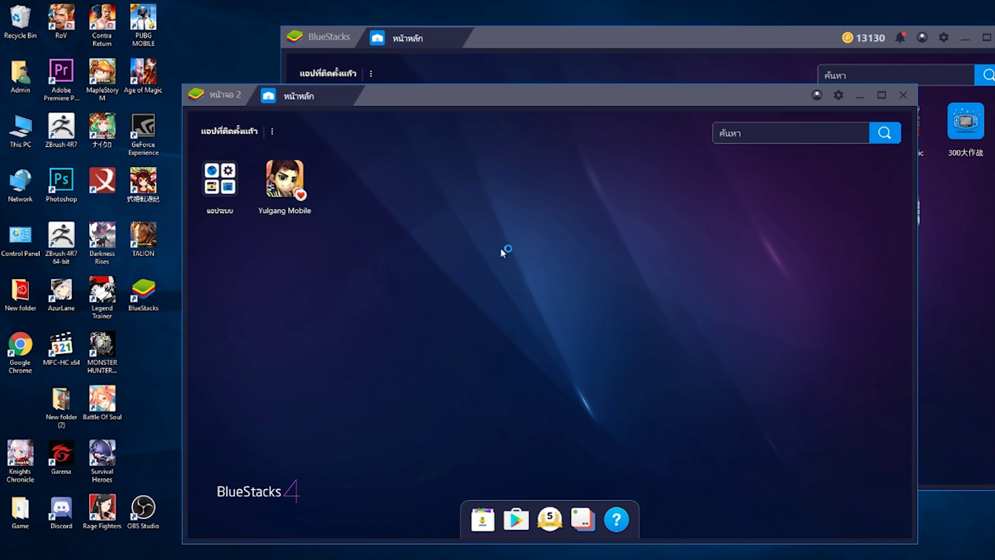
pyautogui.click(615, 40)
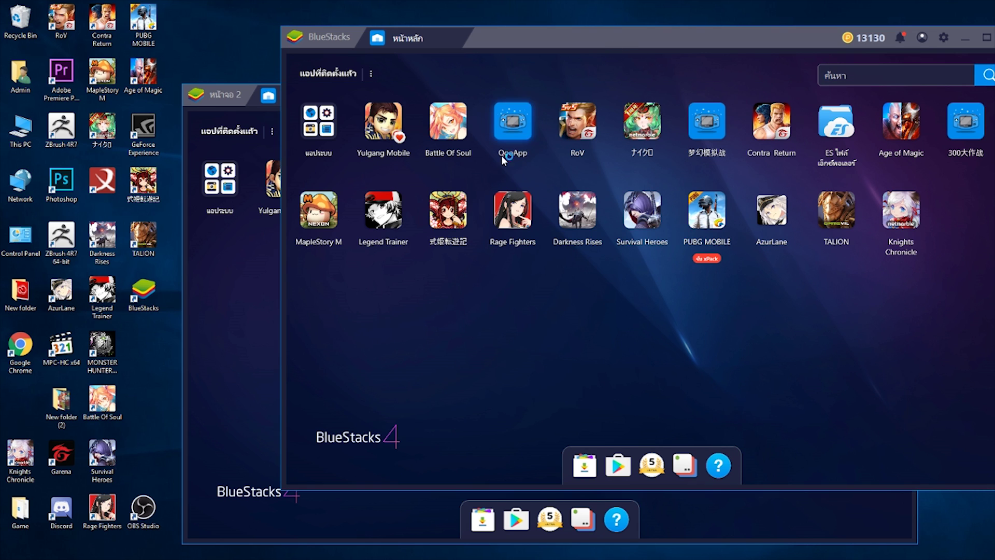
pyautogui.click(263, 325)
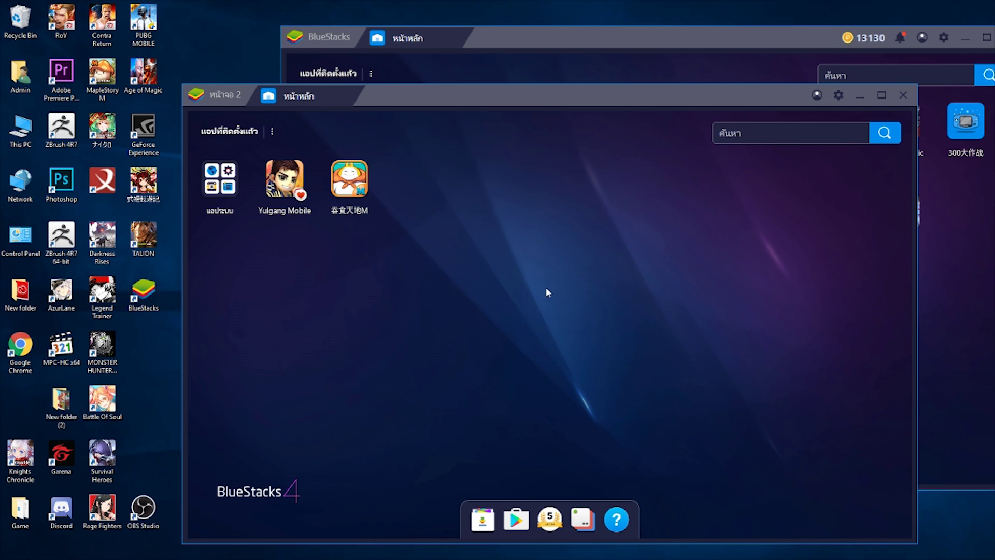
# Step: Open the App Center in the second instance, view its trending list (กำลังมาแรง) and browse the featured game banners
pyautogui.click(482, 519)
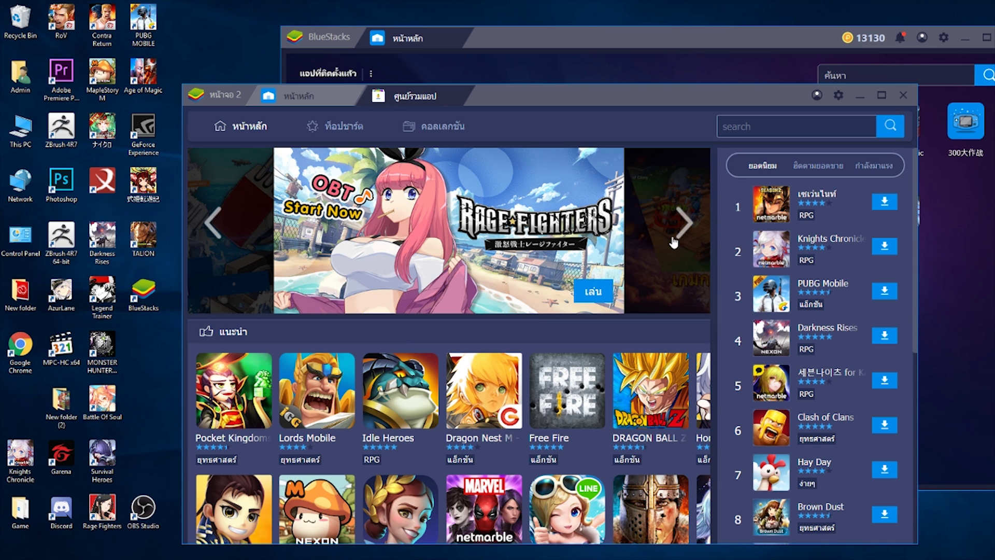
pyautogui.click(818, 173)
pyautogui.click(874, 169)
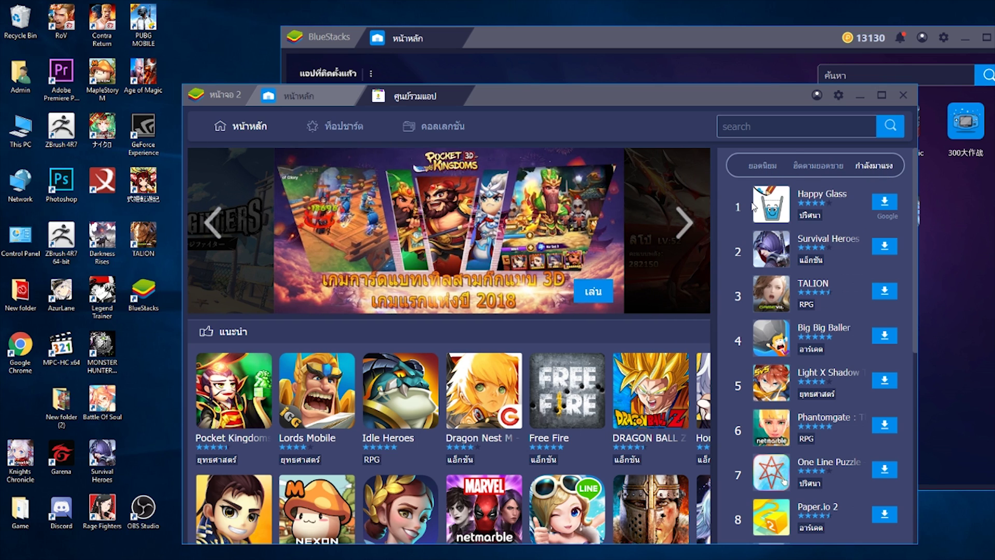
pyautogui.click(688, 223)
pyautogui.click(689, 224)
pyautogui.click(690, 225)
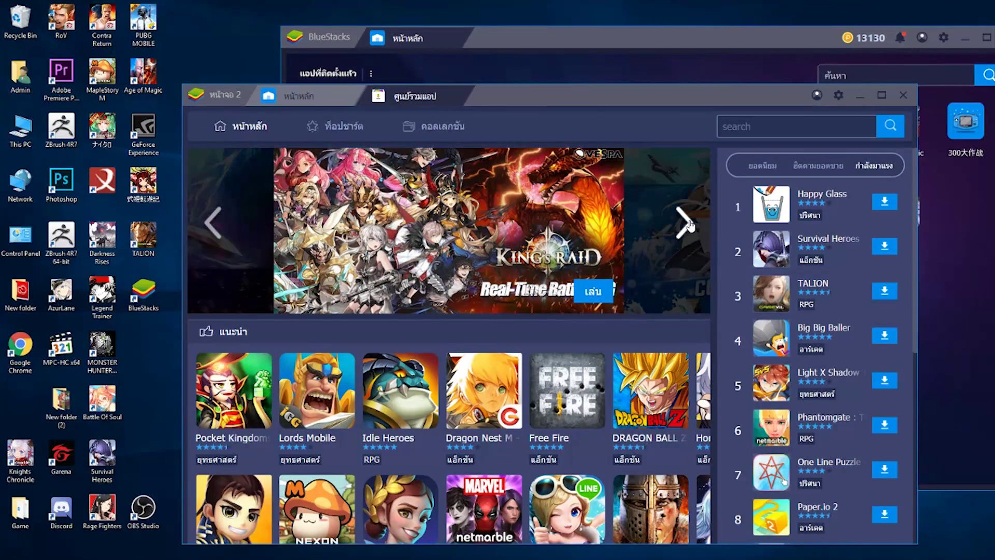
pyautogui.click(690, 225)
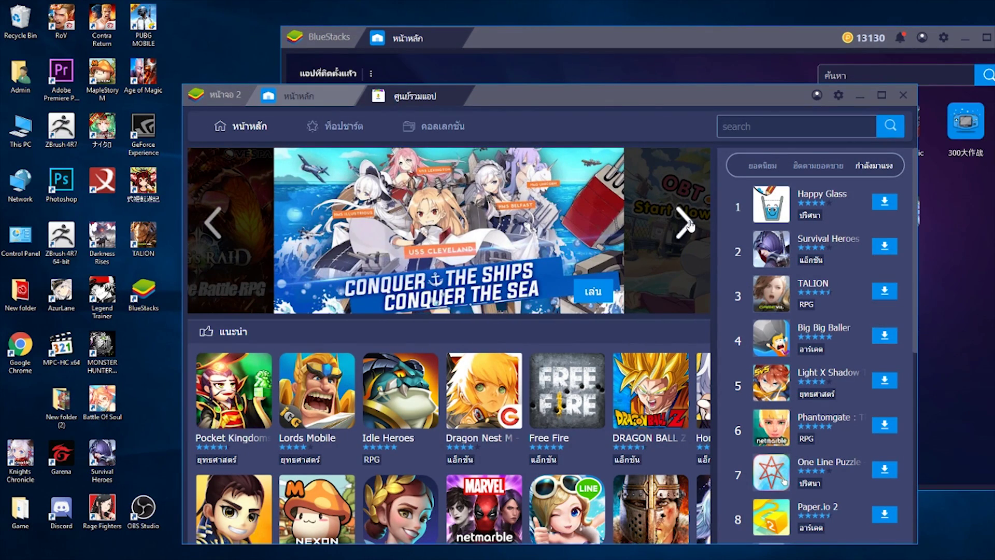
# Step: View the App Center's top charts (ท็อปชาร์ต) and collections (คอลเลกชัน), and return to the instance's home screen
pyautogui.click(342, 128)
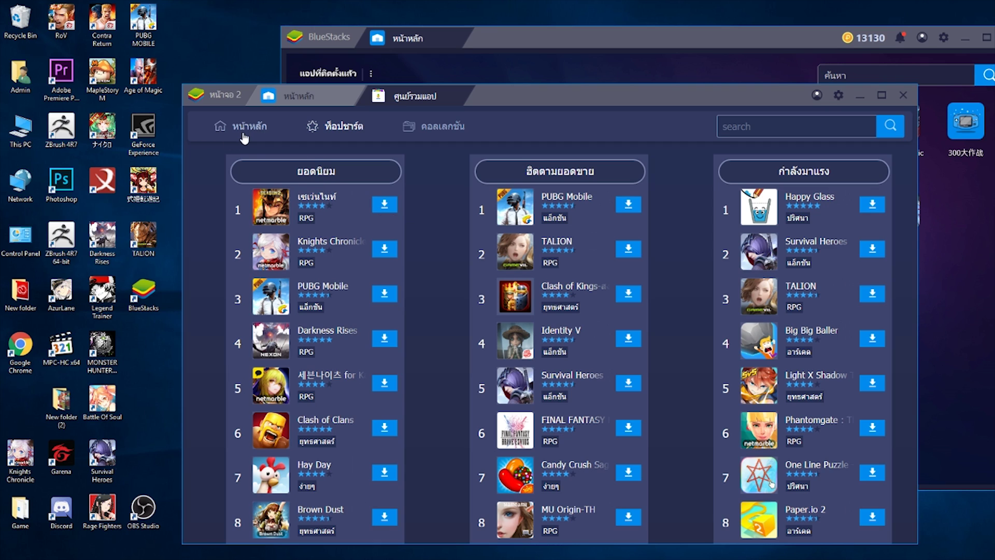
pyautogui.click(426, 129)
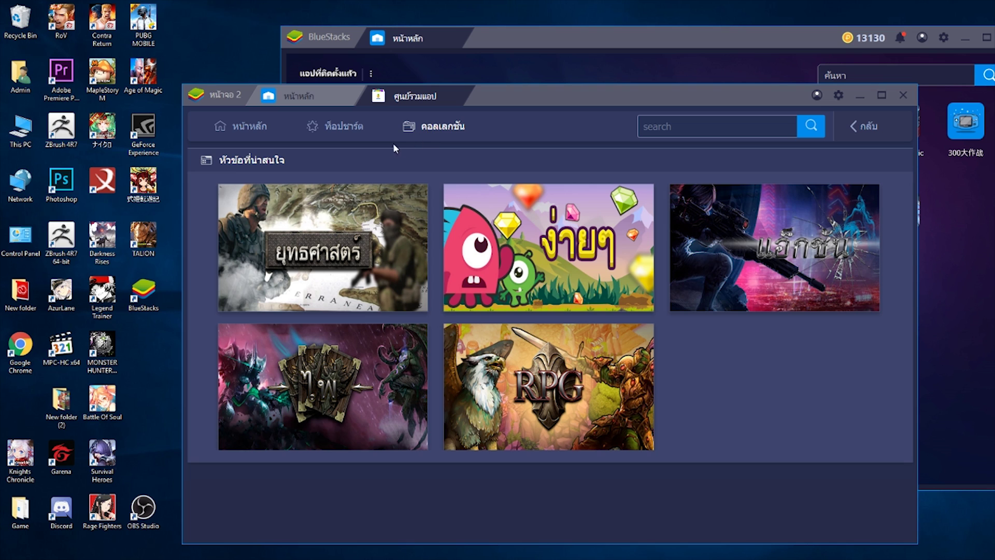
pyautogui.click(253, 136)
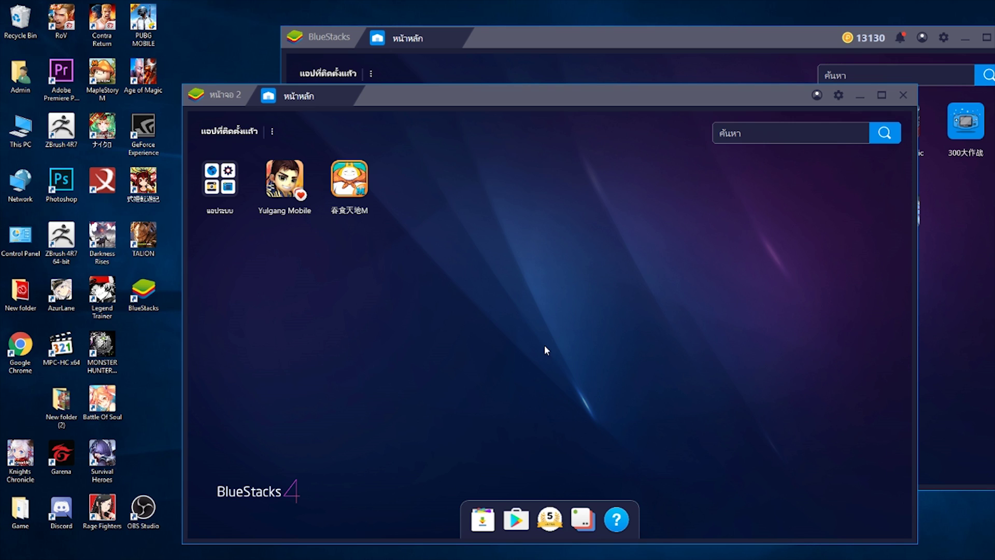
# Step: Open Google Play in the second instance and start installing Garena Contra: Return from its featured banner
pyautogui.click(517, 519)
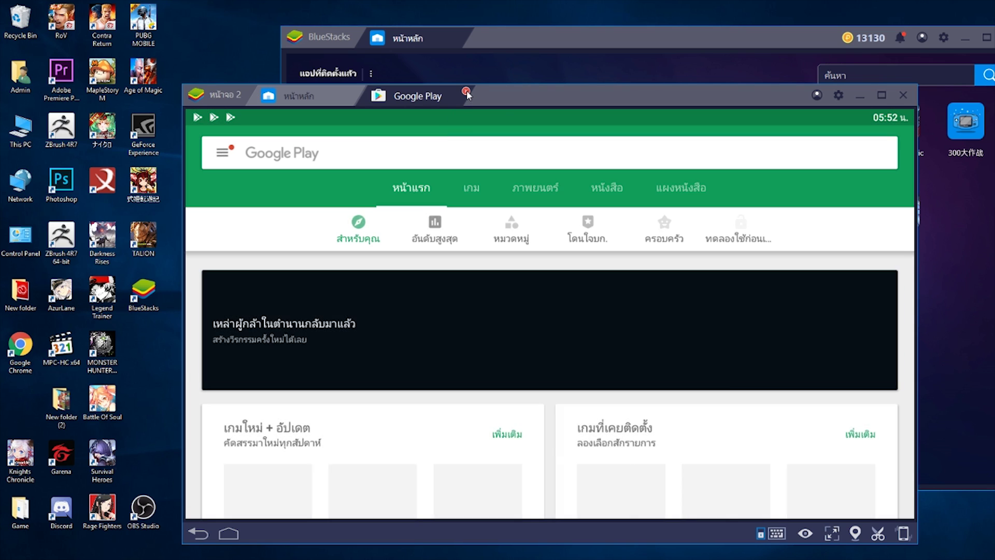
pyautogui.click(467, 92)
pyautogui.click(515, 520)
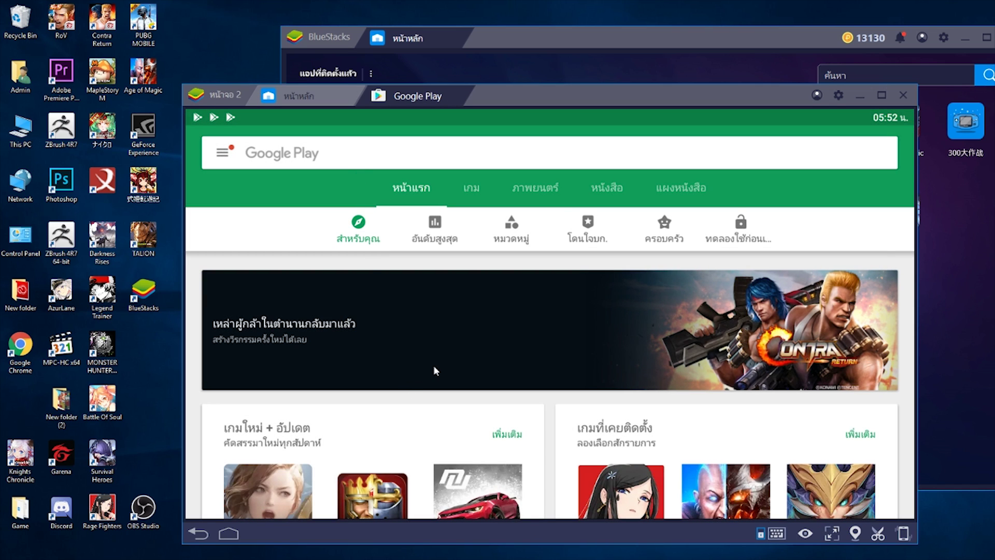
pyautogui.scroll(-2, 438, 284)
pyautogui.scroll(2, 777, 295)
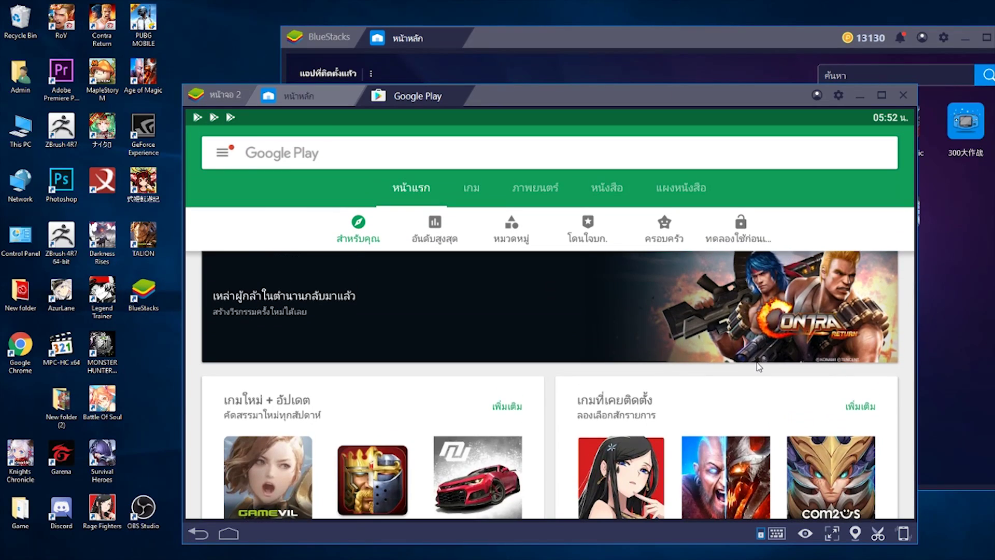
pyautogui.click(638, 329)
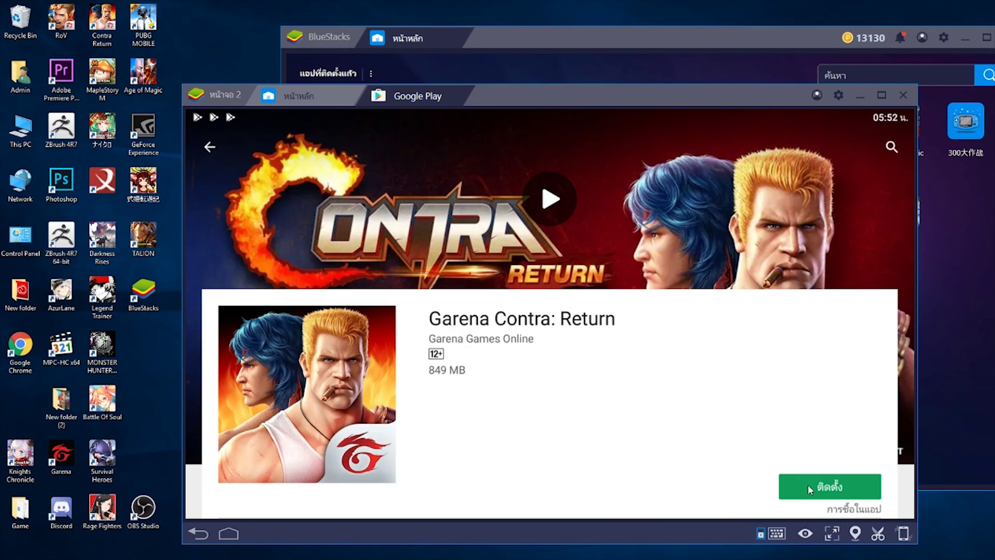
pyautogui.click(809, 488)
pyautogui.click(699, 377)
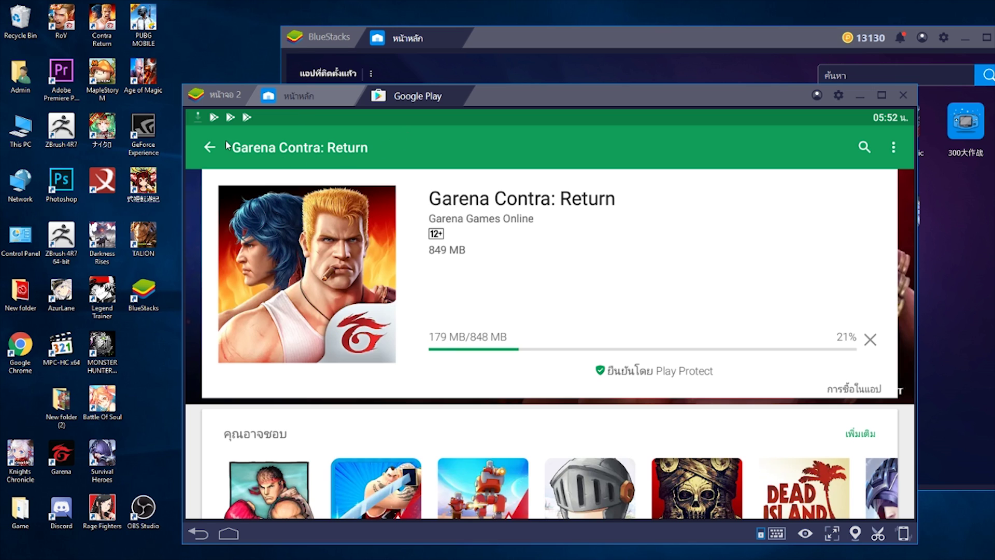
# Step: Browse Google Play's search and its games, movies and books sections, return to its main page and close the store
pyautogui.click(210, 147)
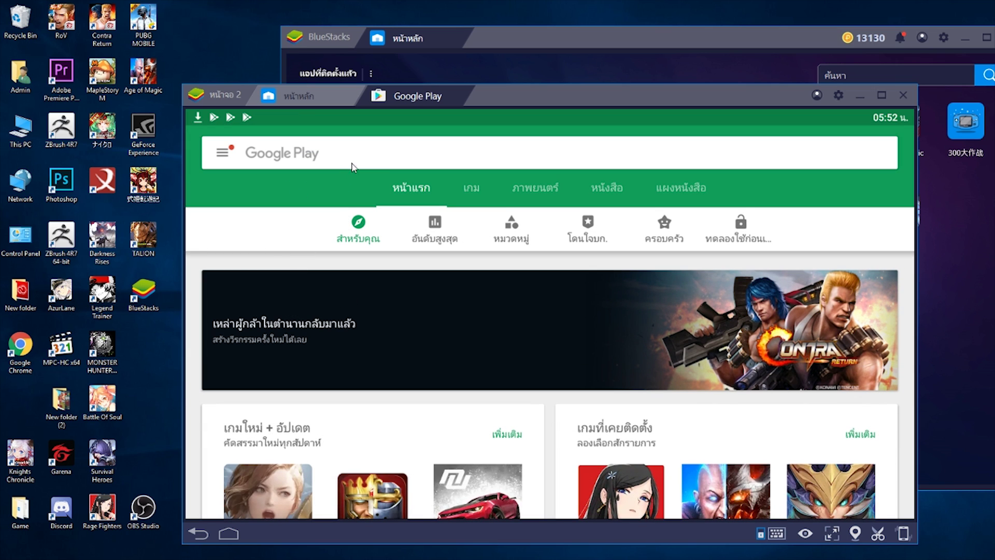
pyautogui.click(352, 165)
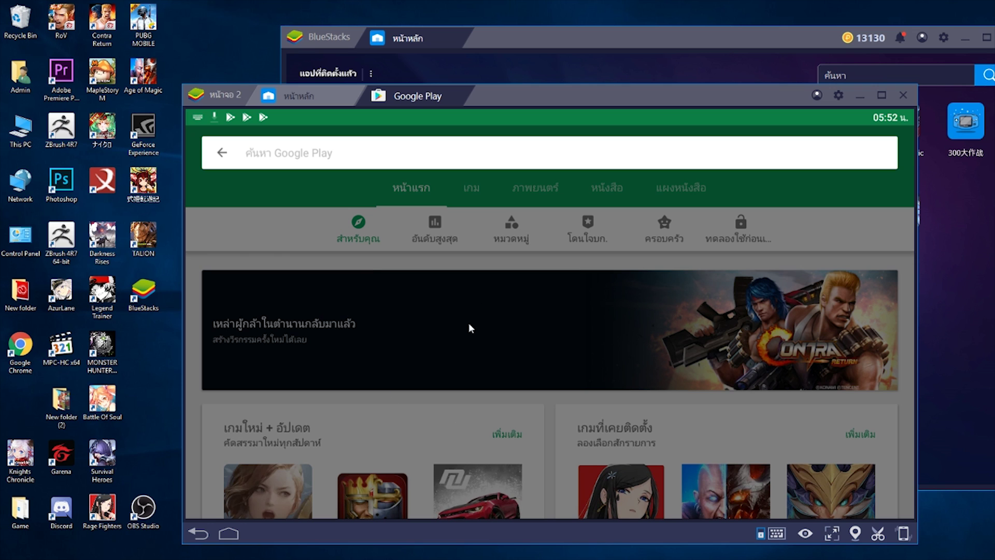
pyautogui.click(470, 327)
pyautogui.click(470, 199)
pyautogui.click(533, 190)
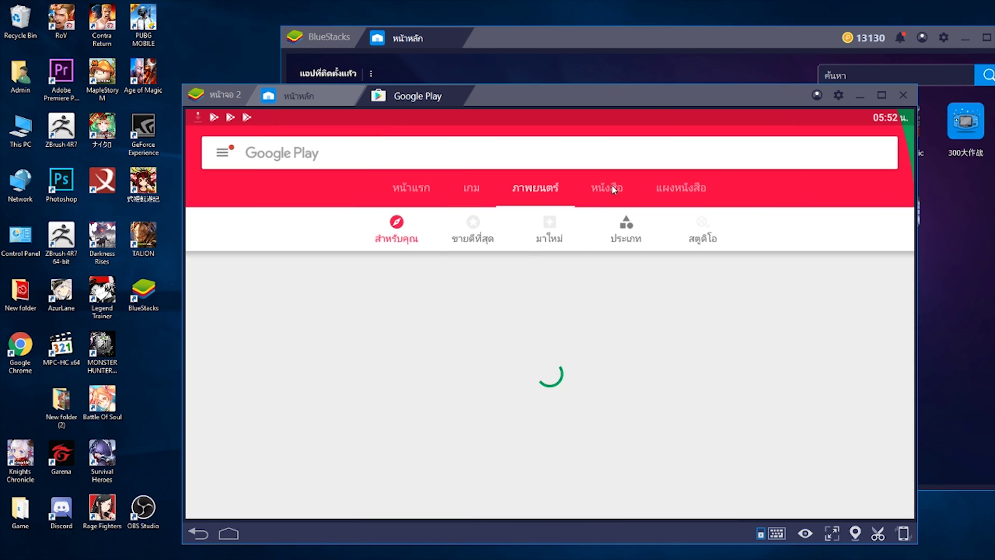
pyautogui.click(612, 191)
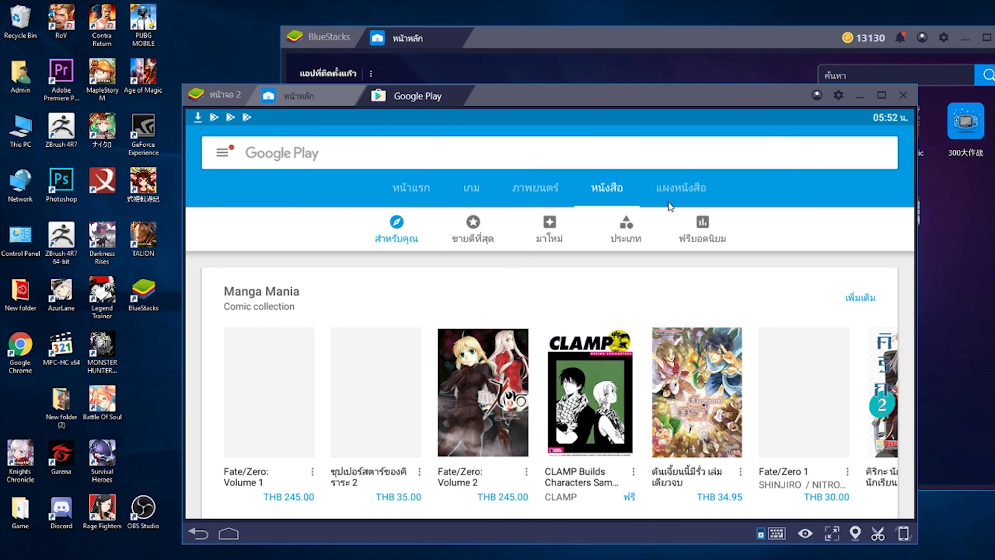
pyautogui.click(412, 191)
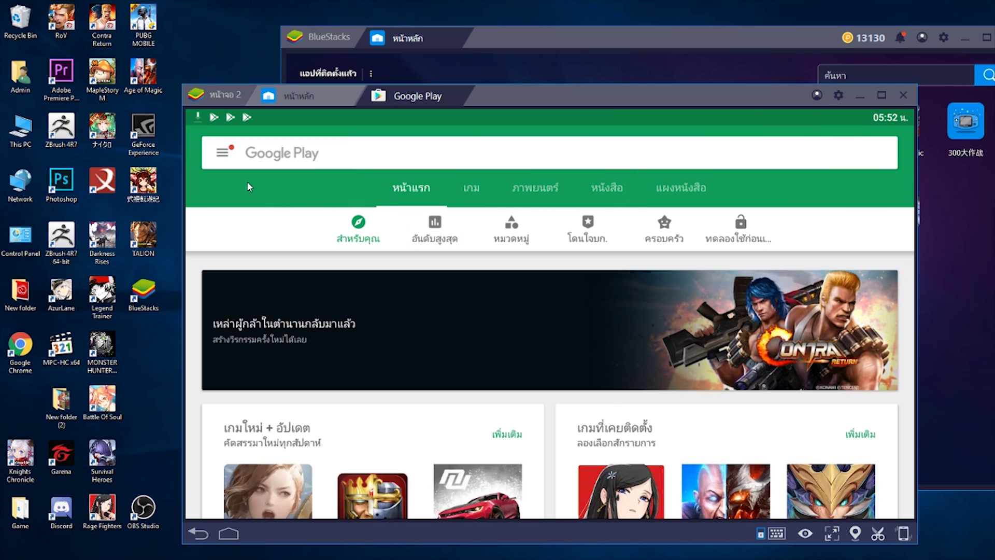
pyautogui.click(466, 91)
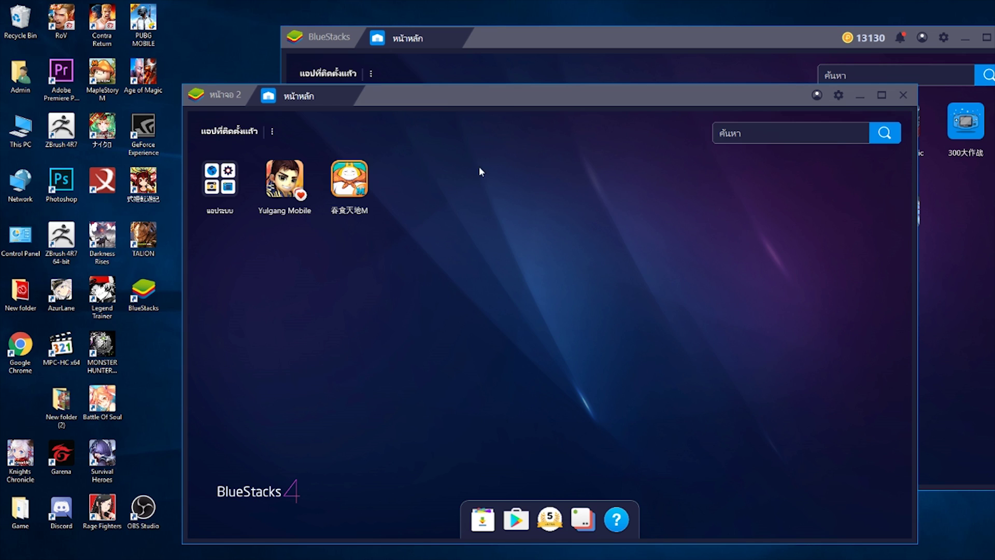
# Step: Open BlueStacks World in the second instance, level up with the collected cards and claim the level-up rewards
pyautogui.click(552, 521)
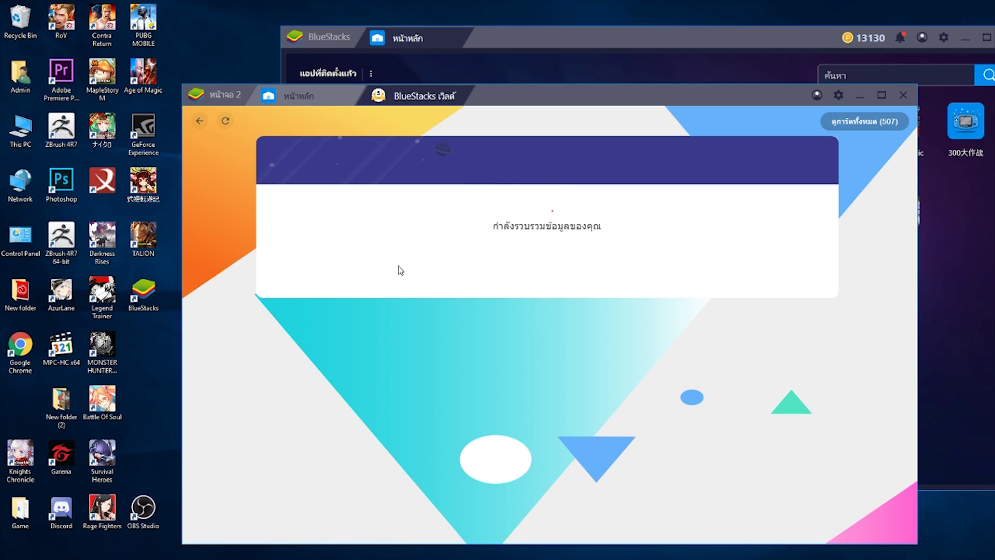
pyautogui.moveTo(625, 44); pyautogui.dragTo(539, 100)
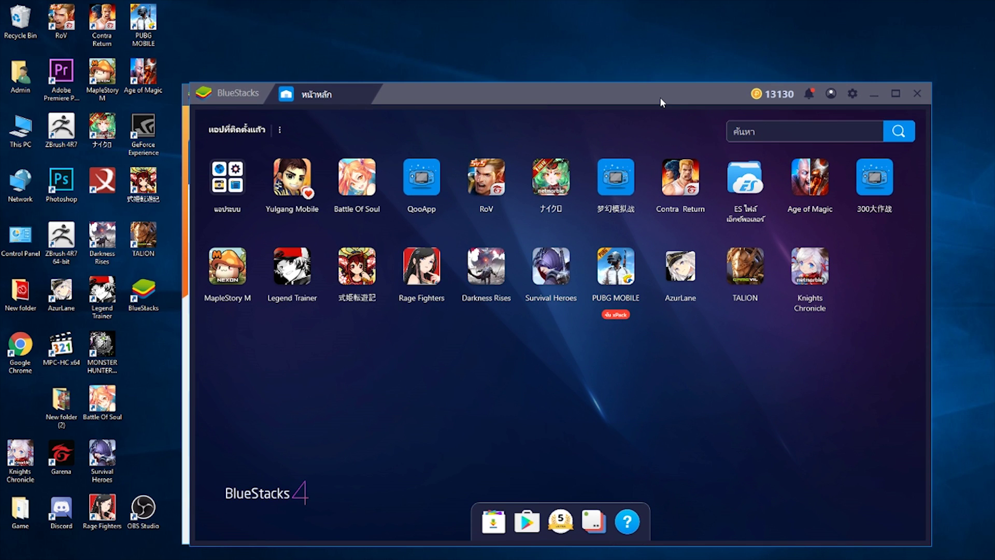
pyautogui.moveTo(661, 97); pyautogui.dragTo(787, 41)
pyautogui.click(288, 249)
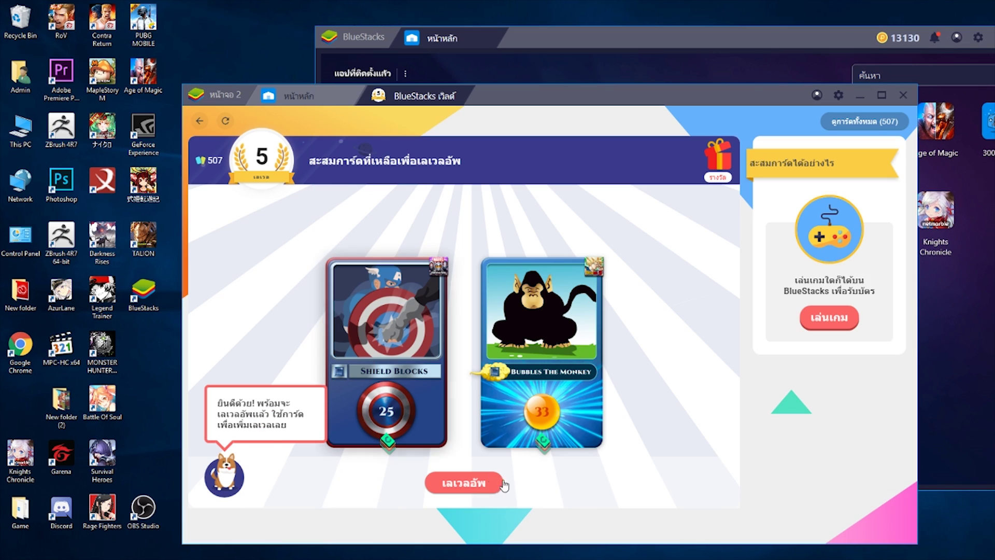
pyautogui.click(476, 484)
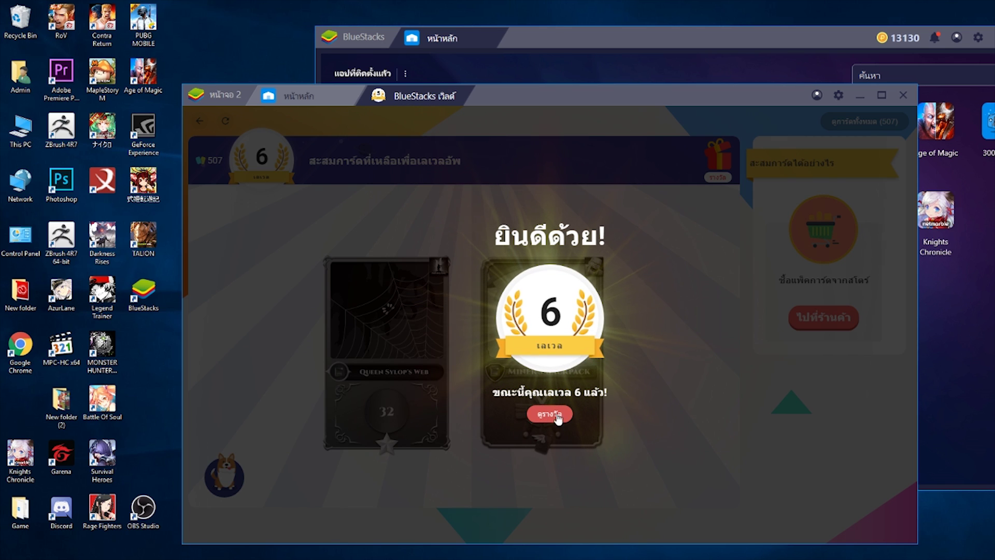
pyautogui.click(556, 416)
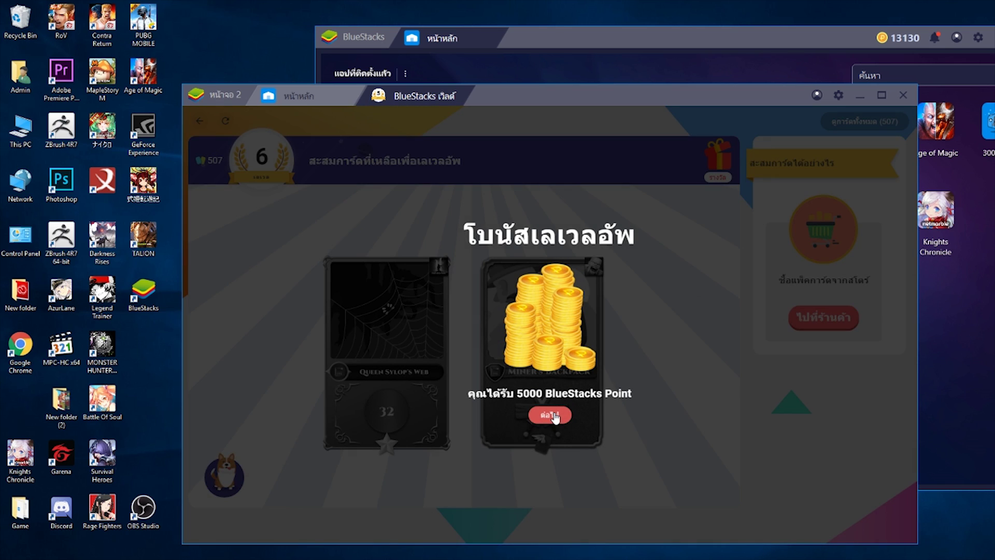
pyautogui.click(553, 416)
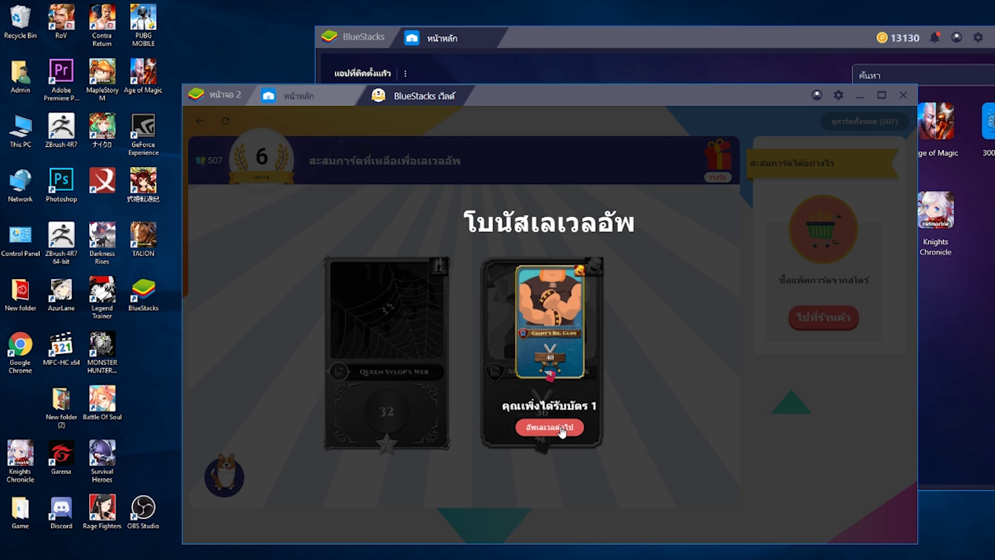
pyautogui.click(562, 430)
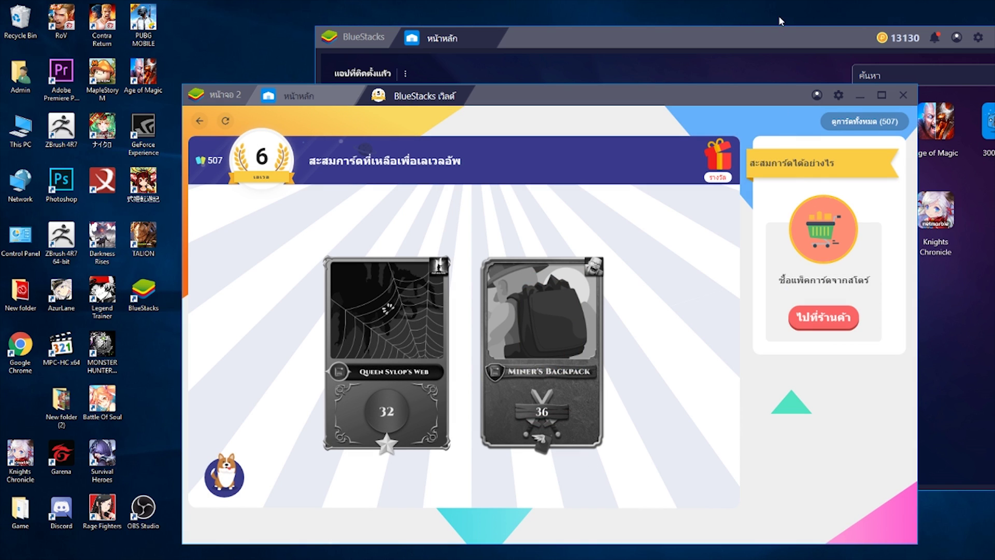
# Step: Bring the main BlueStacks window to the front and open BlueStacks World in it to check the level
pyautogui.moveTo(782, 38); pyautogui.dragTo(723, 45)
pyautogui.click(499, 50)
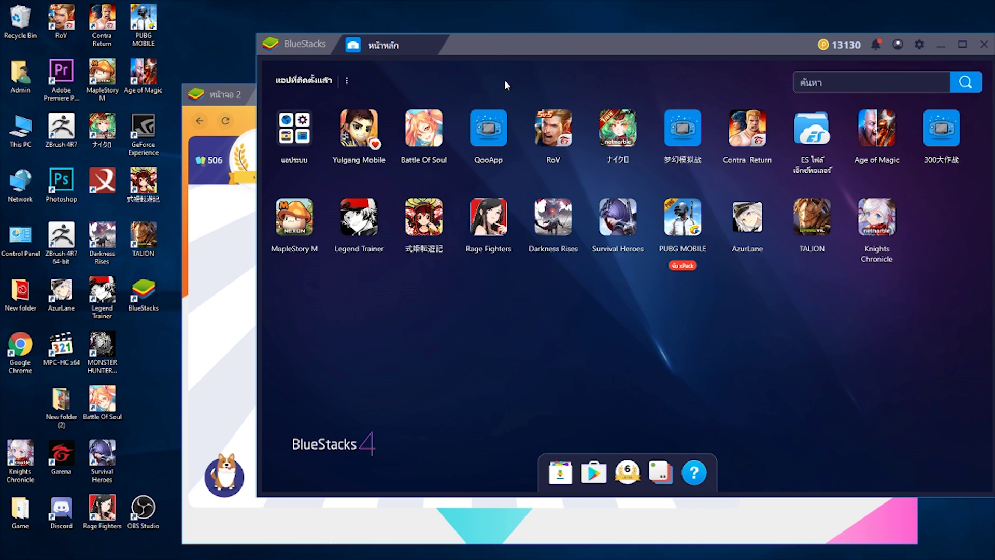
pyautogui.click(628, 470)
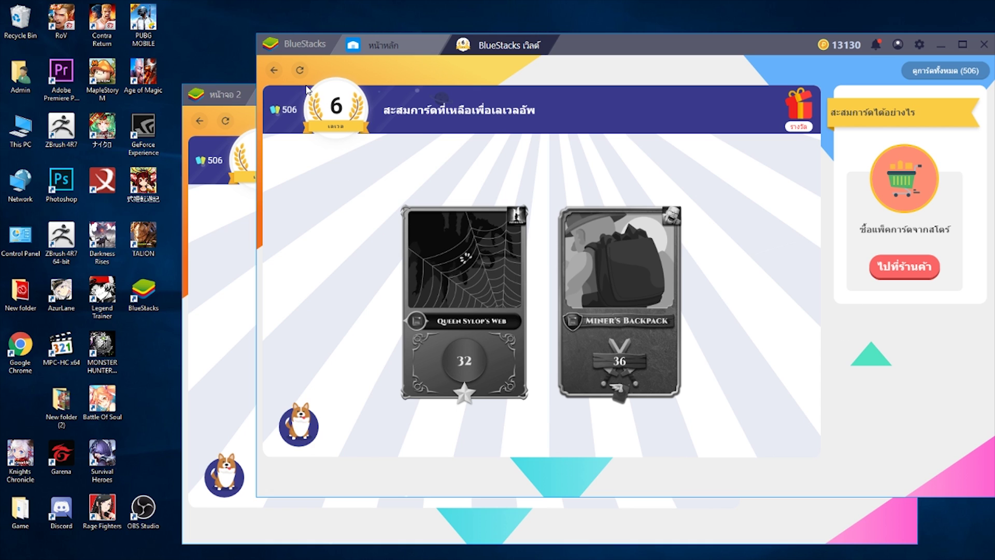
# Step: Go back to the BlueStacks World map, open the card trading centre and return to the map
pyautogui.click(274, 70)
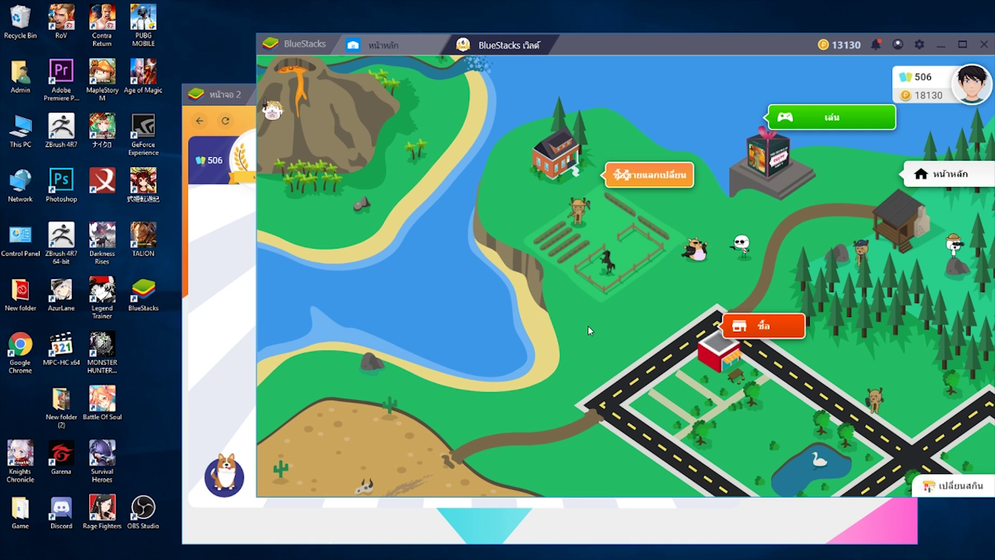
pyautogui.click(643, 178)
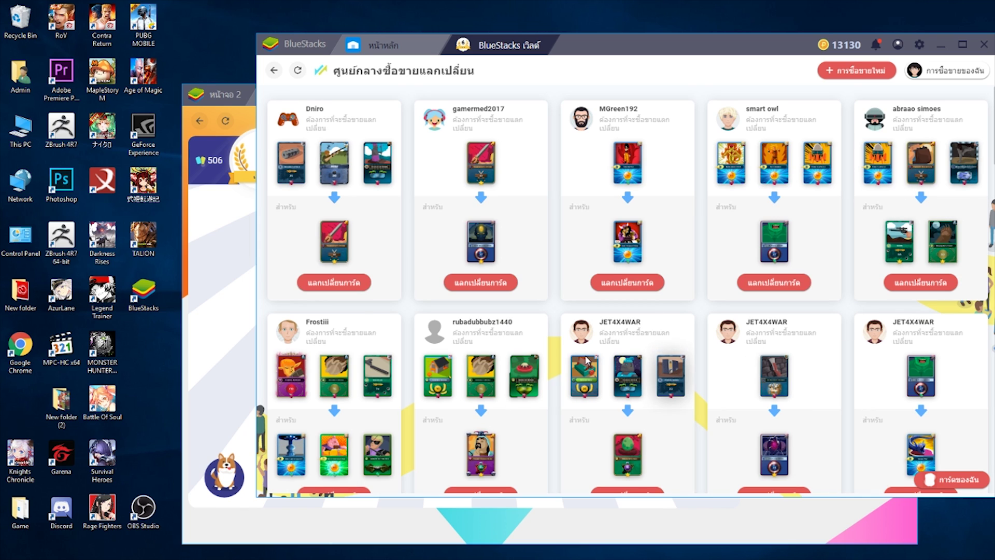
pyautogui.click(274, 70)
# Step: Look through the owned cards from Cardathon to Pika, return to the map and check the trading centre again
pyautogui.moveTo(956, 181)
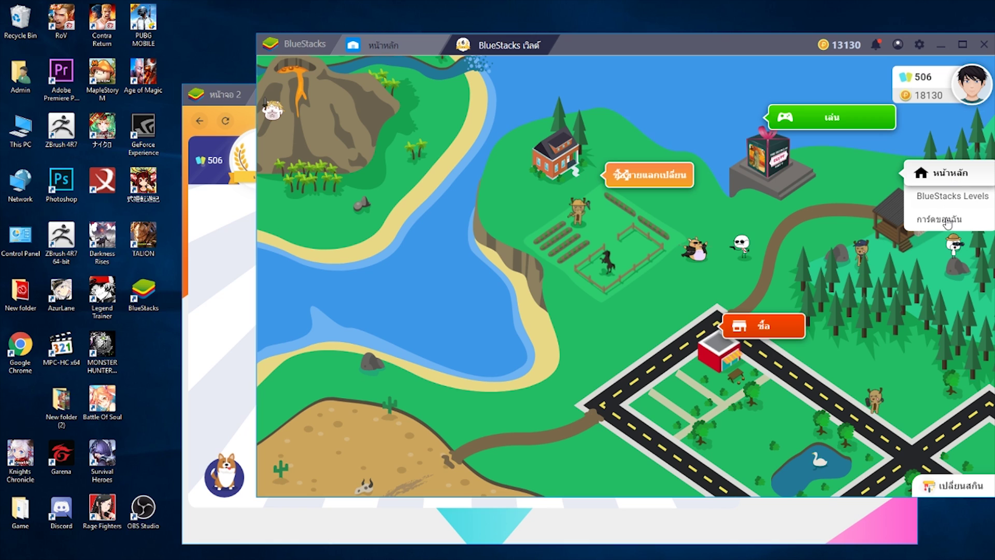
pyautogui.click(948, 223)
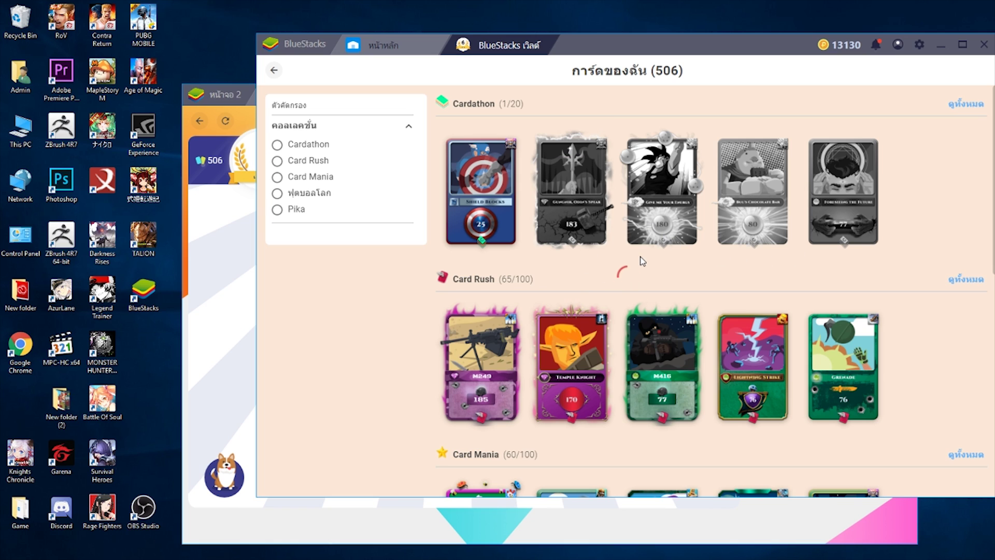
pyautogui.scroll(-3, 591, 247)
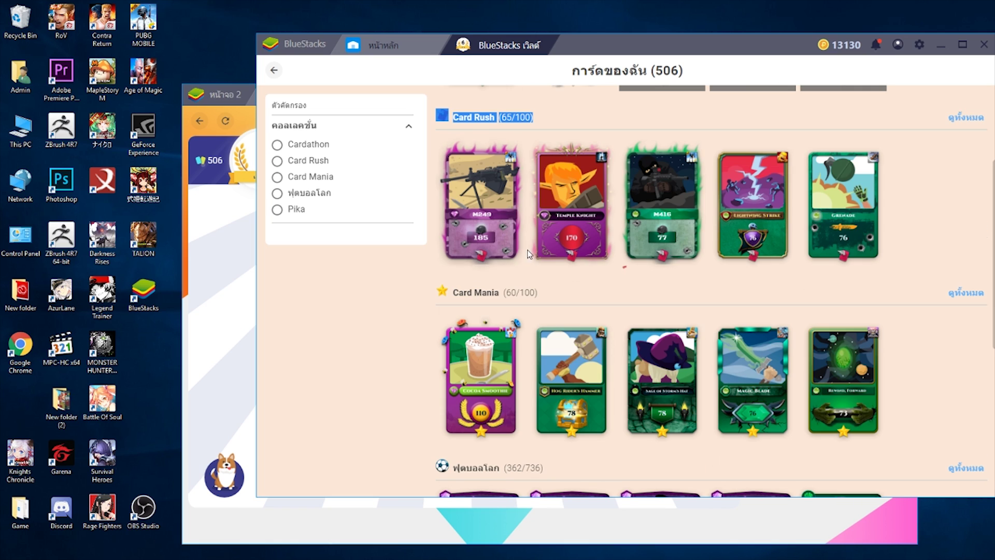
pyautogui.scroll(-3, 543, 248)
pyautogui.scroll(-2, 544, 247)
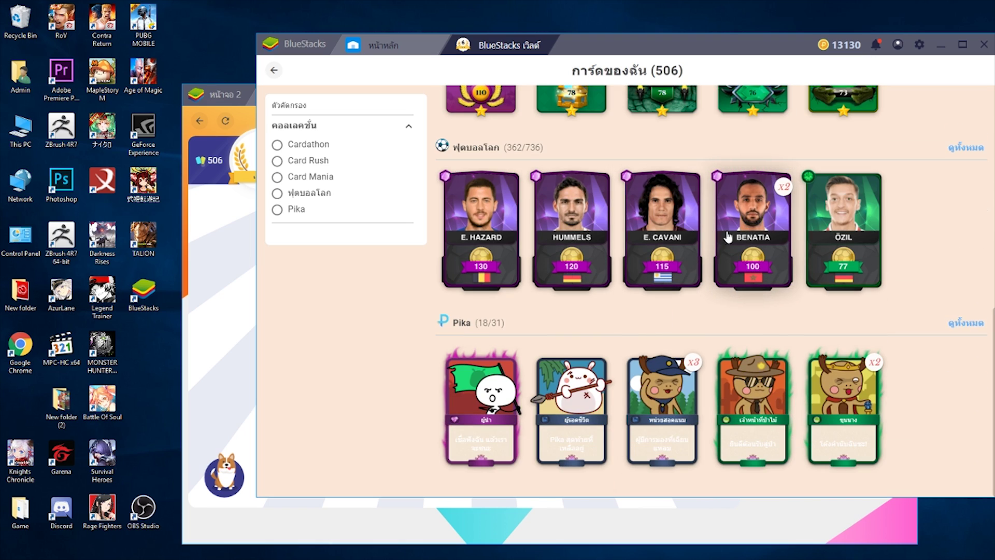
pyautogui.click(273, 70)
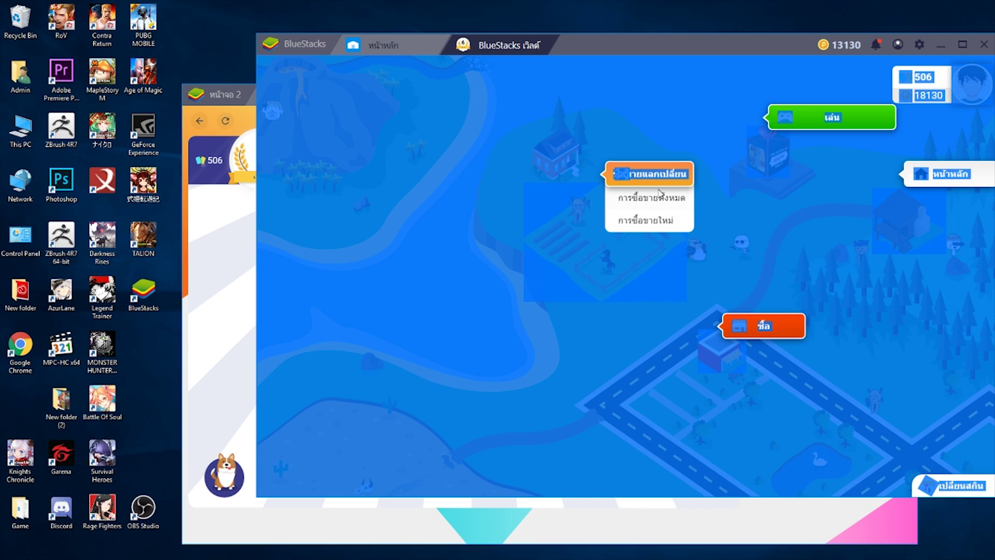
pyautogui.click(669, 176)
pyautogui.click(277, 73)
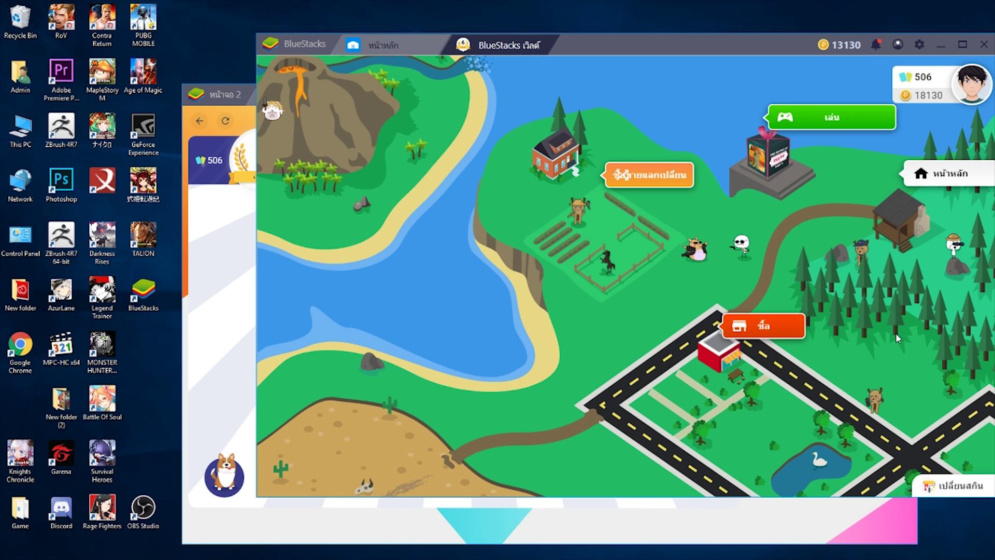
# Step: Buy the Lineage 2: Revolution skin for 900 points in the BlueStacks store and return to the map
pyautogui.click(746, 350)
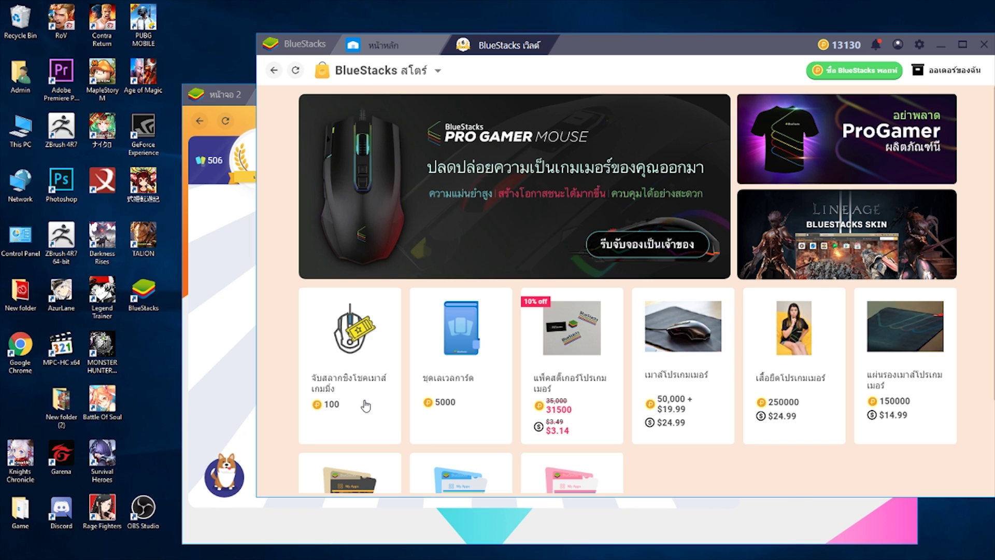
pyautogui.scroll(-2, 427, 376)
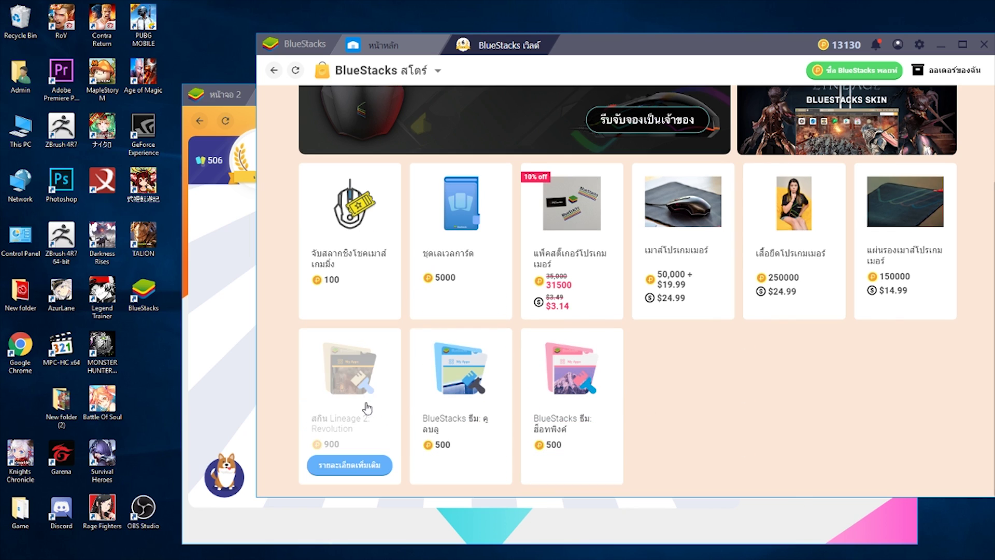
pyautogui.click(371, 466)
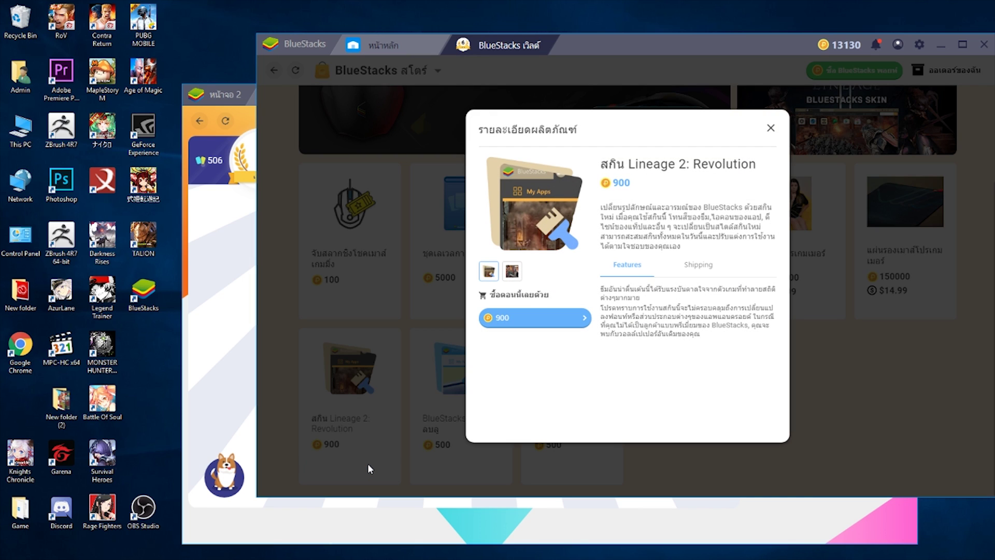
pyautogui.click(548, 322)
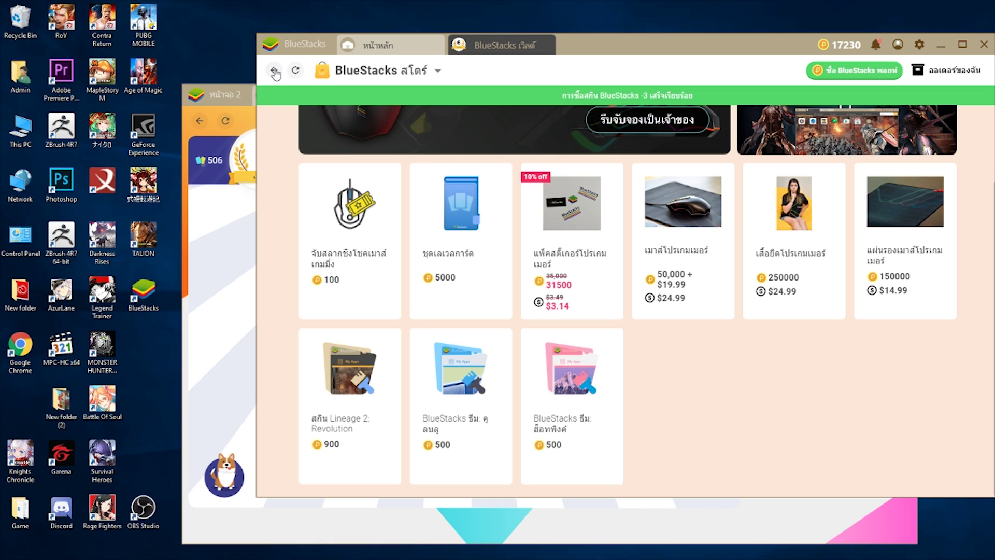
pyautogui.click(275, 73)
# Step: Review the purchased items under the store's own orders and return to the map
pyautogui.moveTo(765, 324)
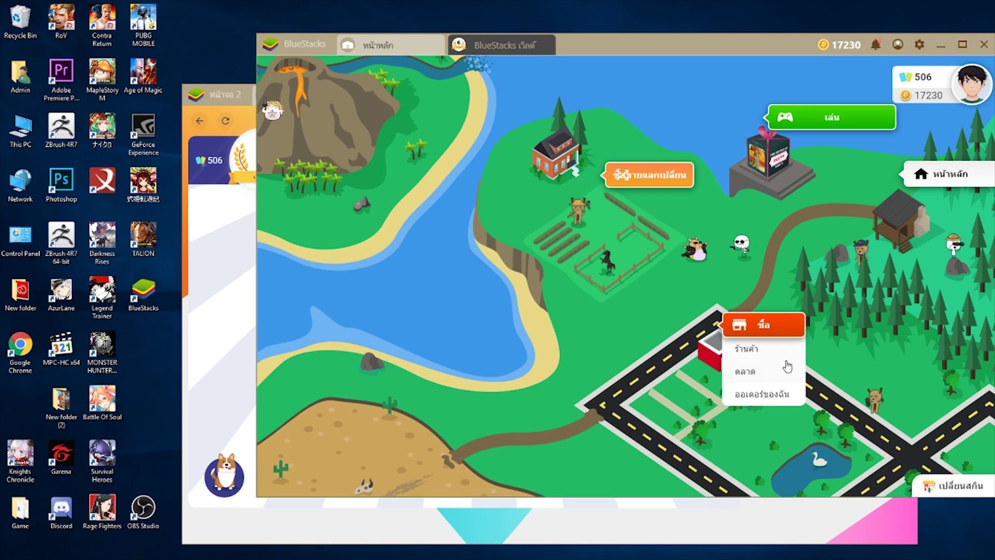
pyautogui.click(776, 395)
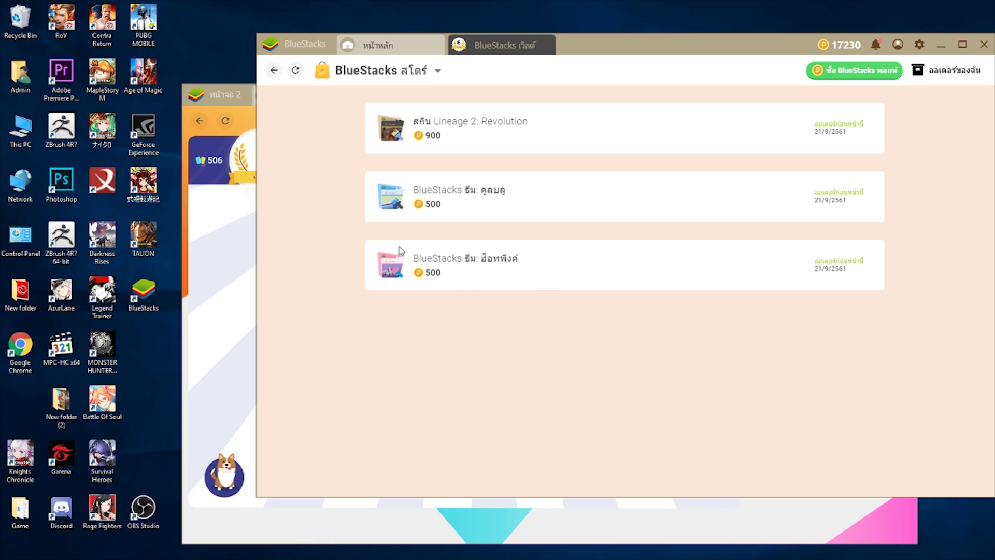
pyautogui.click(275, 72)
# Step: Open The Deities of Egypt Part II event, dismiss its welcome rewards and close BlueStacks World
pyautogui.moveTo(778, 167)
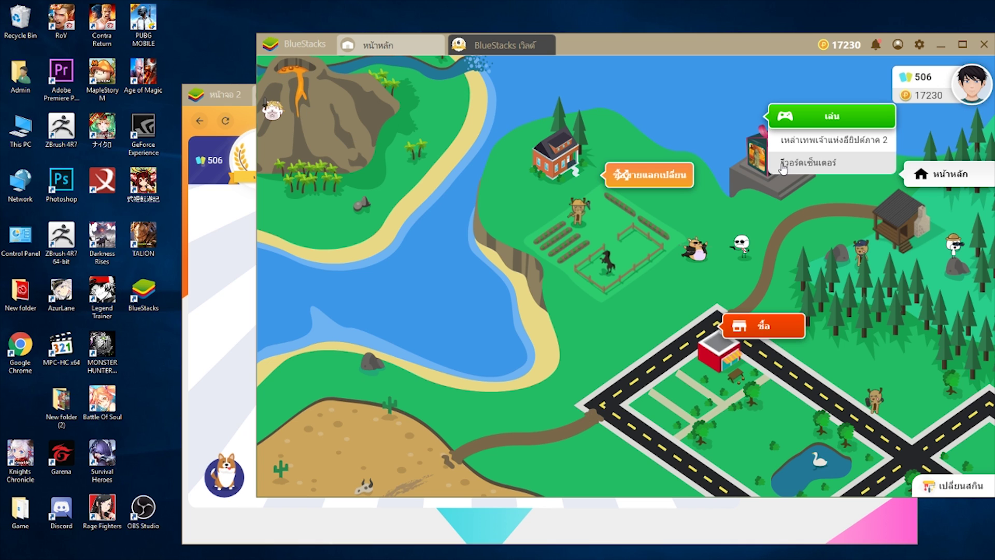
pyautogui.click(819, 147)
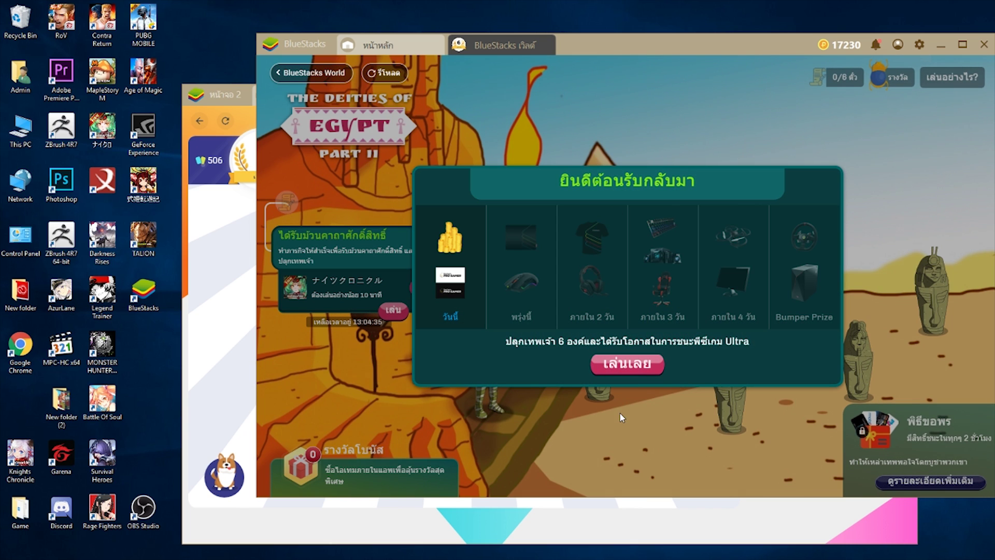
pyautogui.click(626, 372)
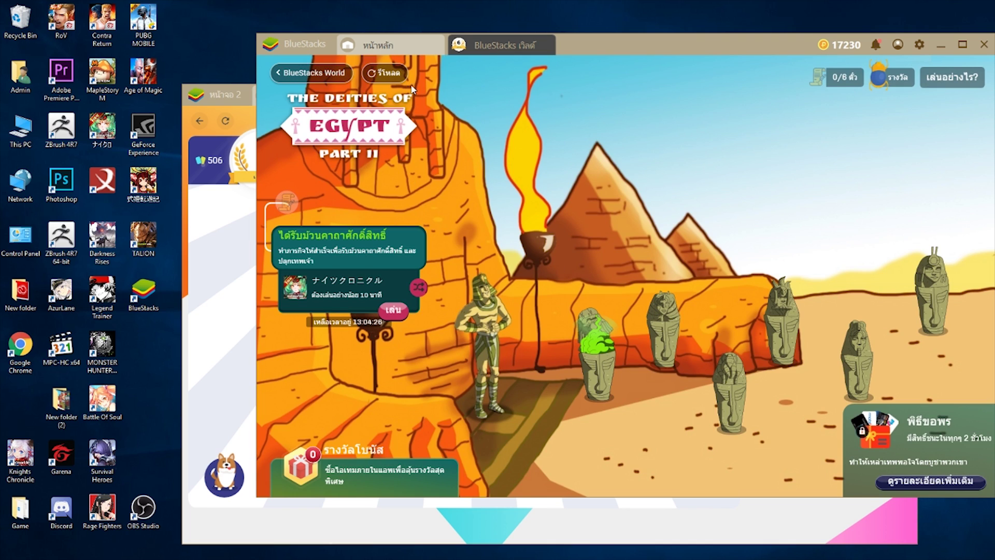
pyautogui.click(551, 40)
# Step: Start instance 1 (หน้าจอ 1) from the multi-instance manager and close the manager in the main window
pyautogui.click(661, 472)
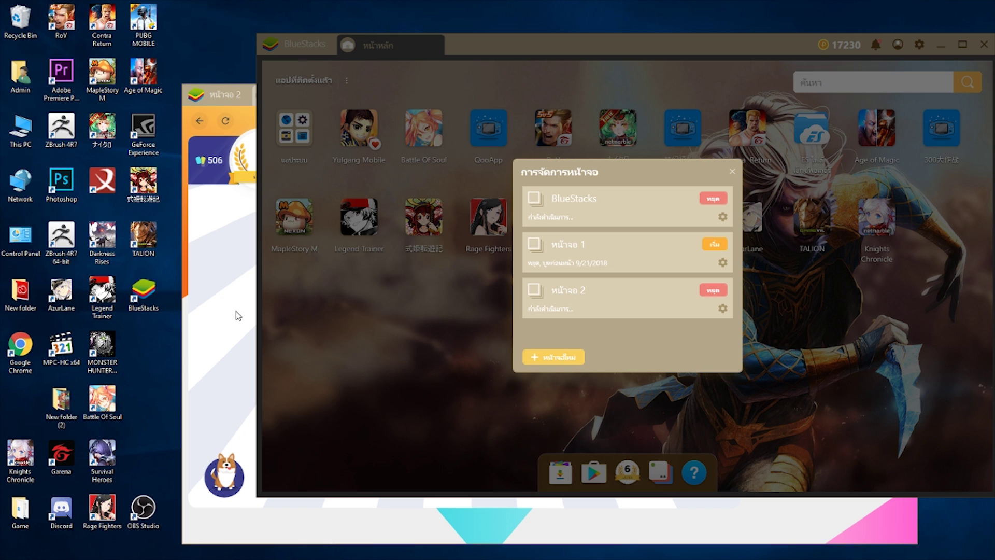
pyautogui.click(733, 171)
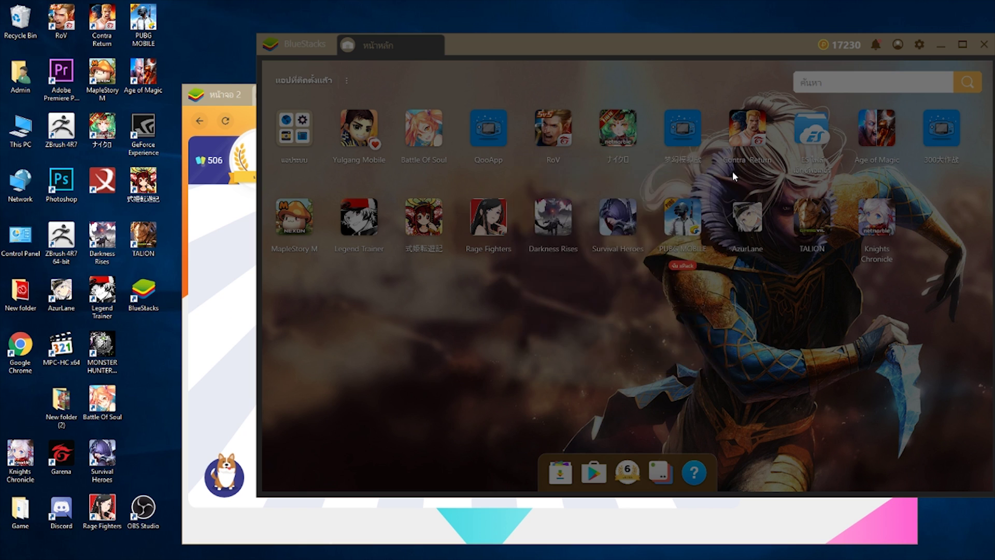
pyautogui.click(661, 471)
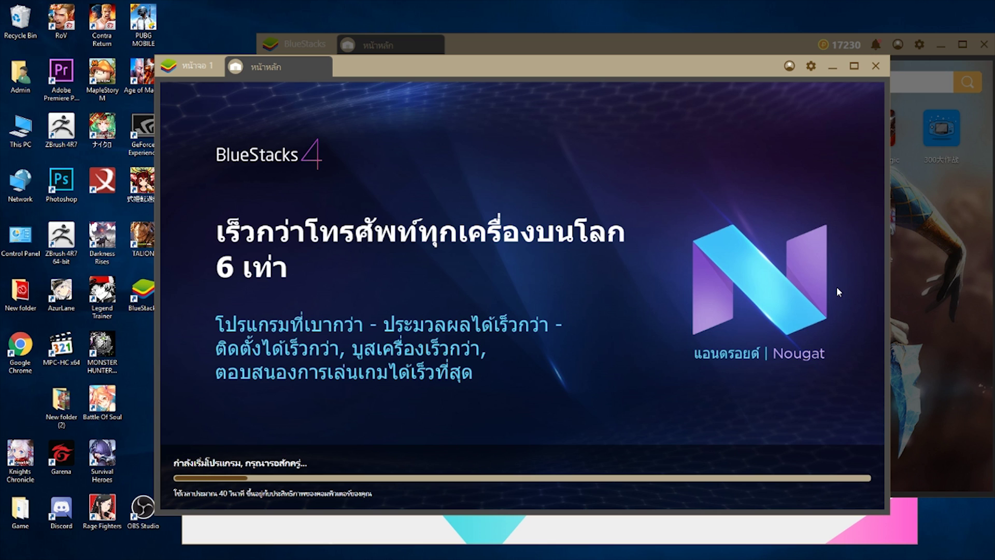
pyautogui.click(922, 321)
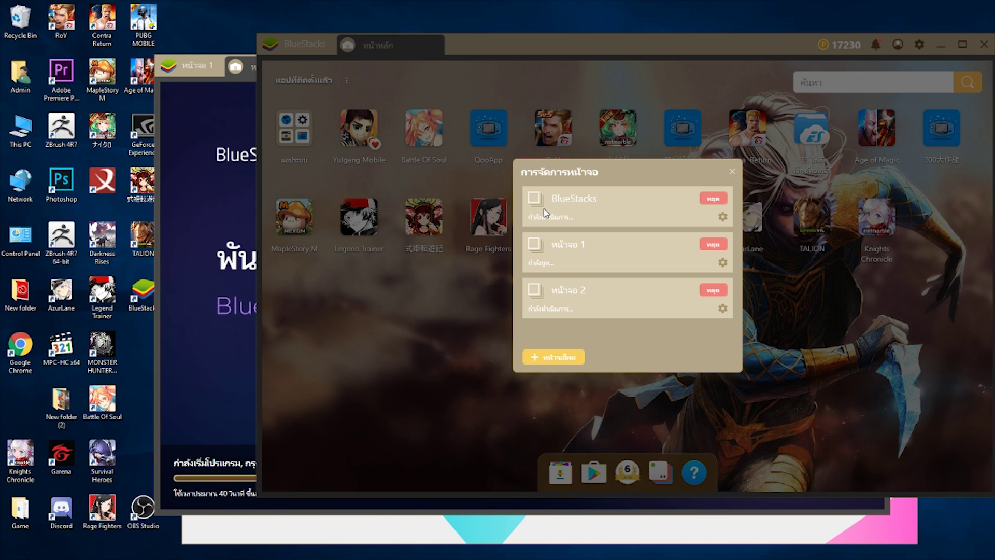
pyautogui.click(732, 172)
# Step: Switch between the three instance windows to compare their skins and close BlueStacks World in instance 2
pyautogui.click(231, 316)
pyautogui.click(941, 374)
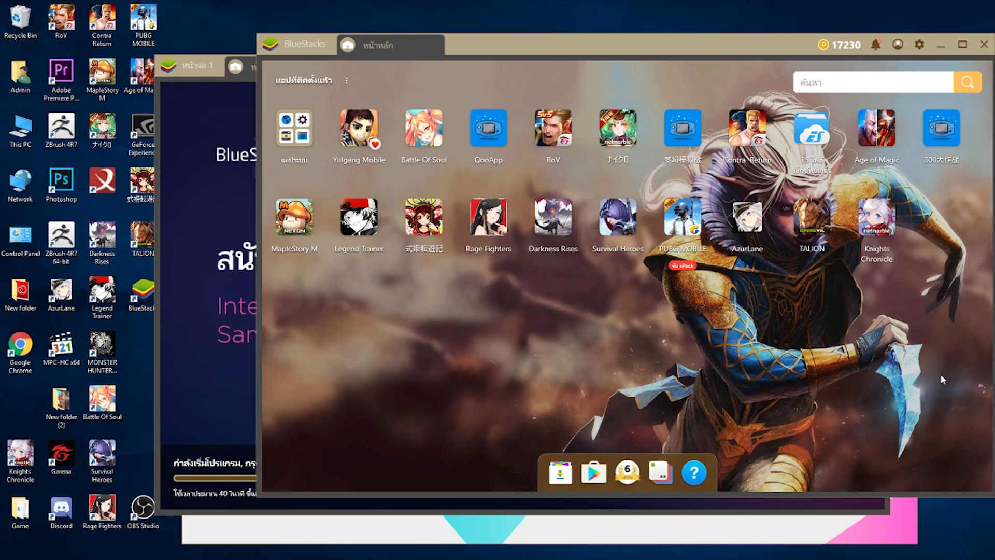
pyautogui.click(225, 291)
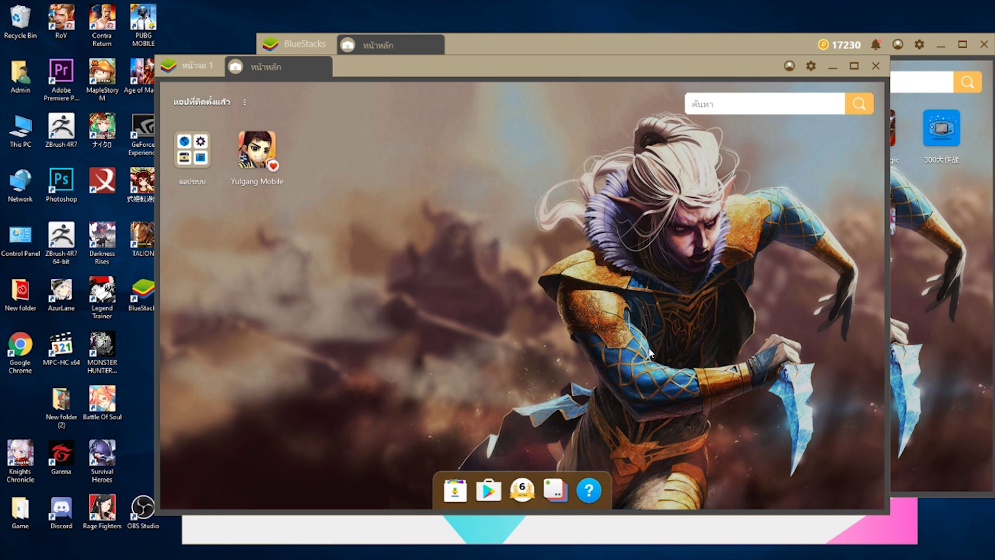
pyautogui.click(941, 392)
pyautogui.click(463, 537)
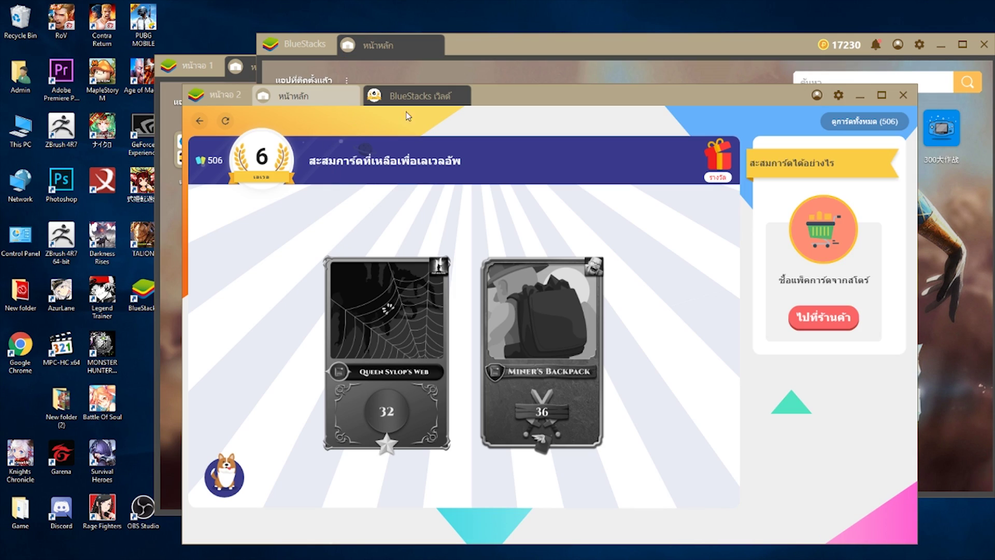
pyautogui.click(465, 91)
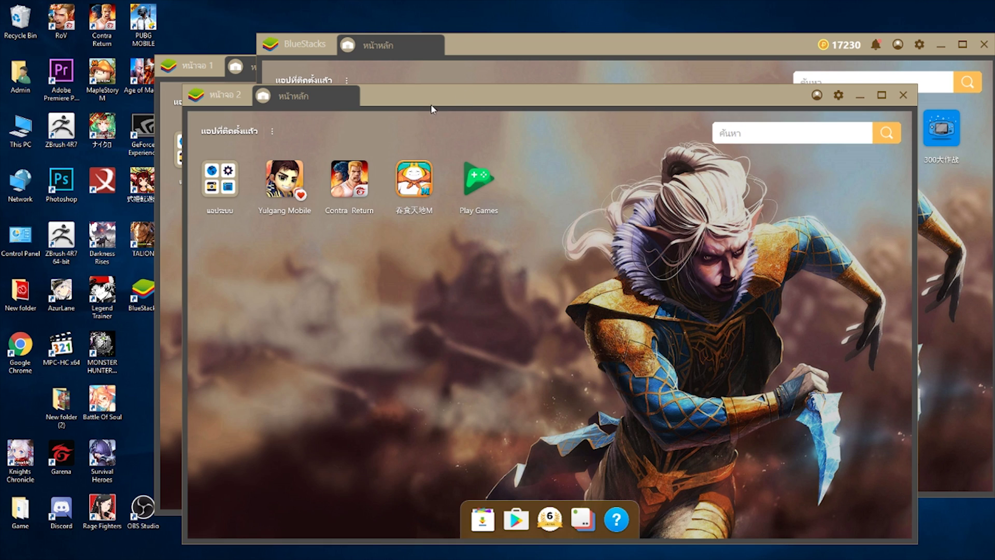
# Step: Apply the BlueStacks skin in the main instance and close the skin chooser
pyautogui.click(919, 44)
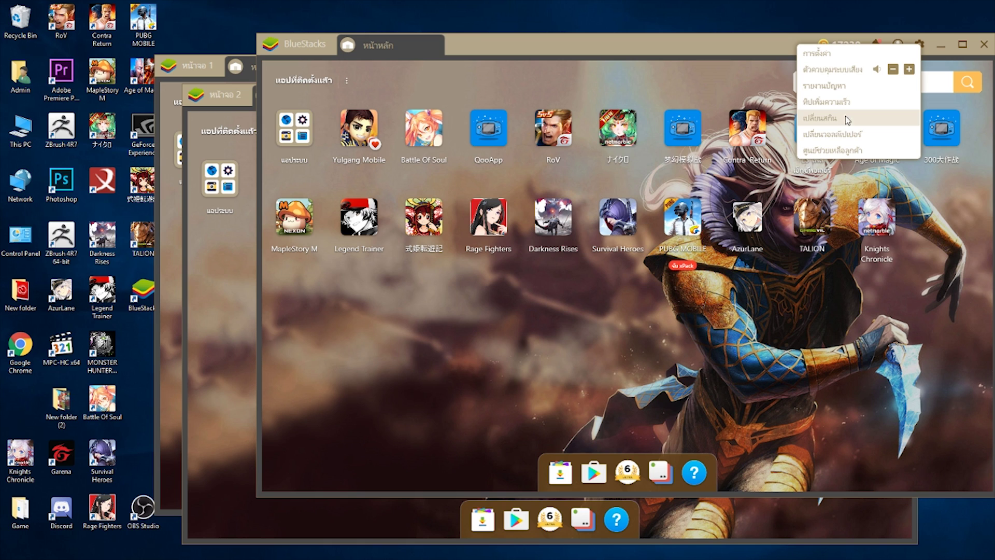
pyautogui.click(862, 119)
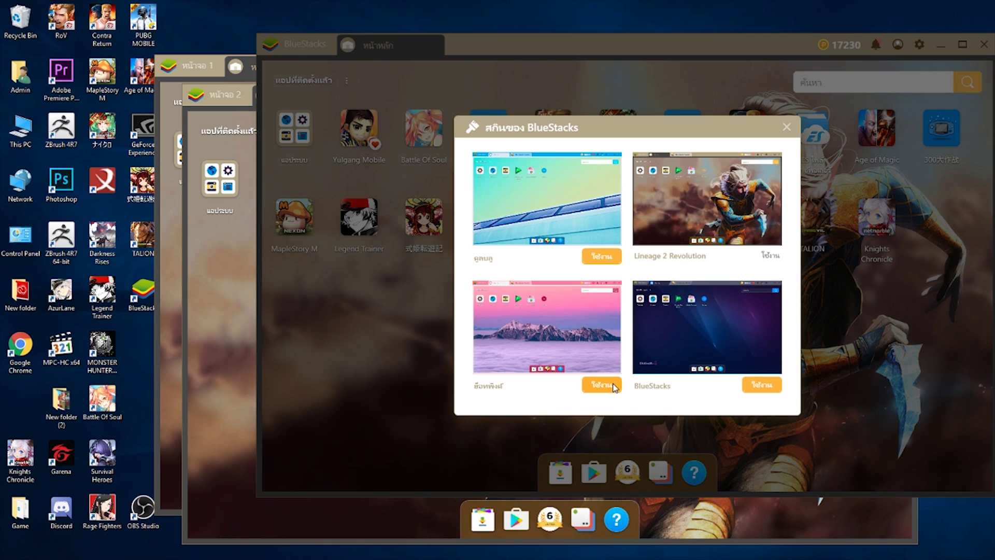
pyautogui.click(761, 385)
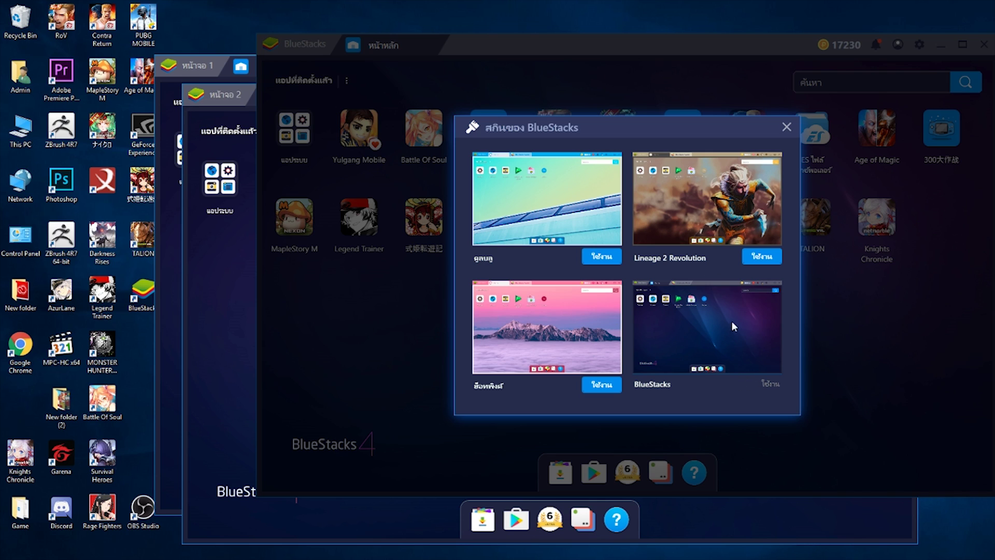
pyautogui.click(601, 384)
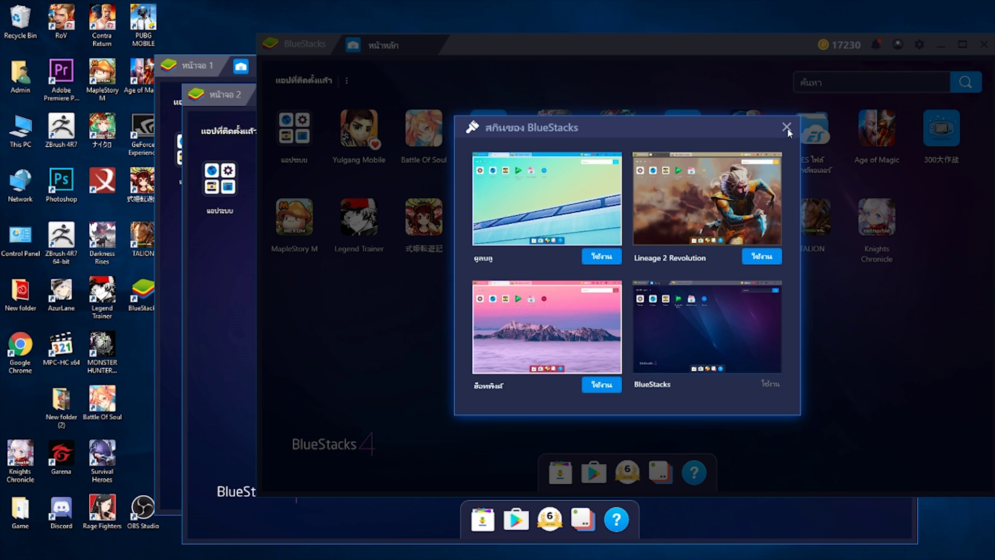
pyautogui.click(788, 127)
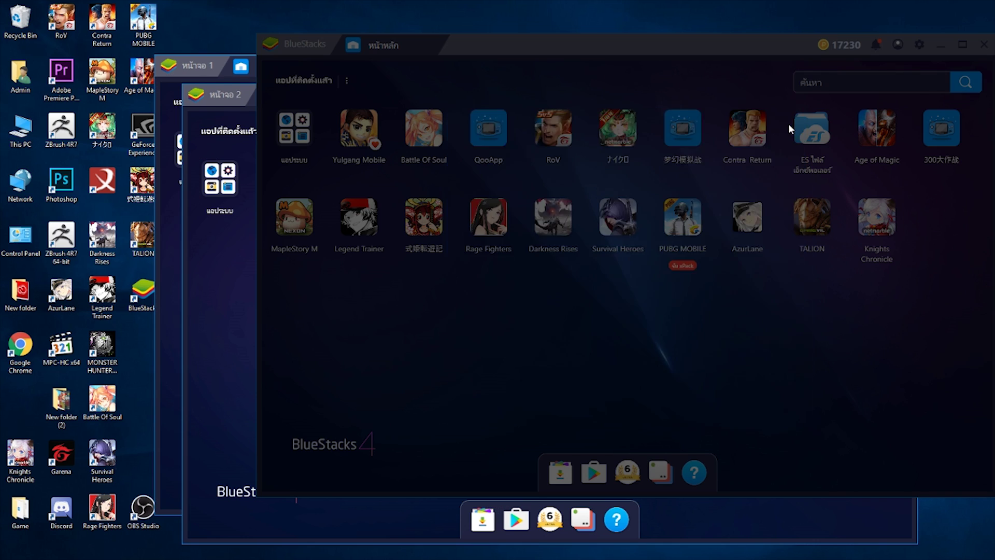
# Step: Read the speed-up tips on antivirus, Hyper-V and computer upgrades in the main instance, and close them
pyautogui.click(919, 46)
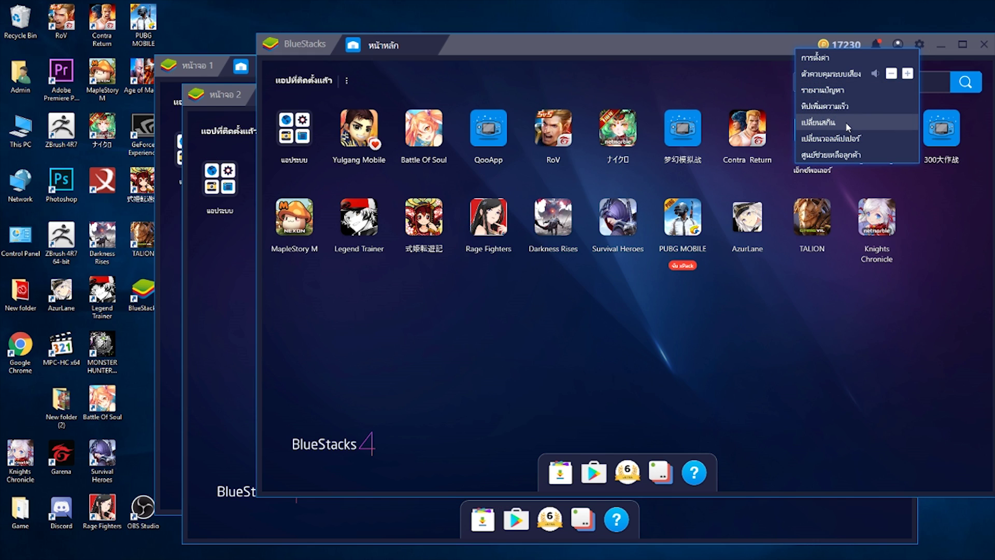
pyautogui.click(839, 107)
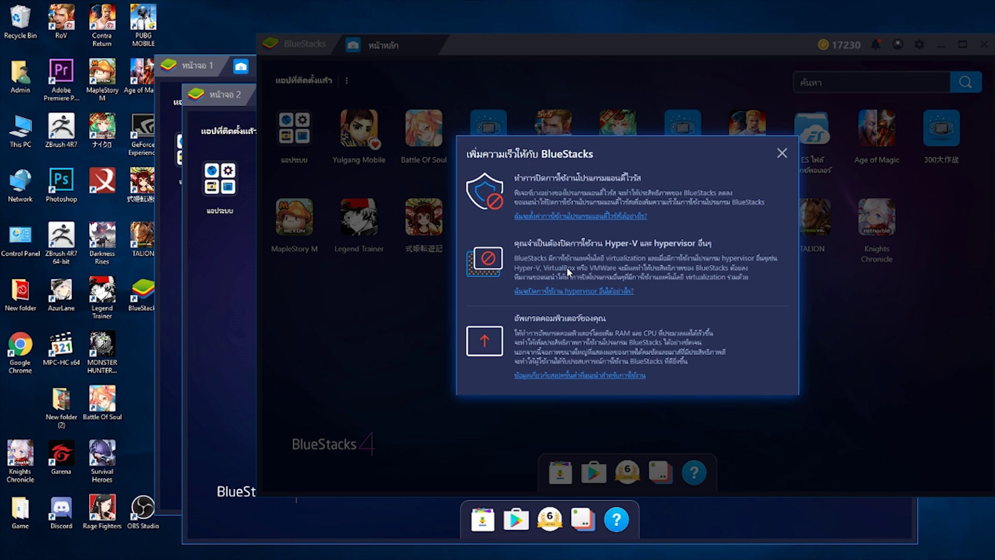
pyautogui.click(780, 155)
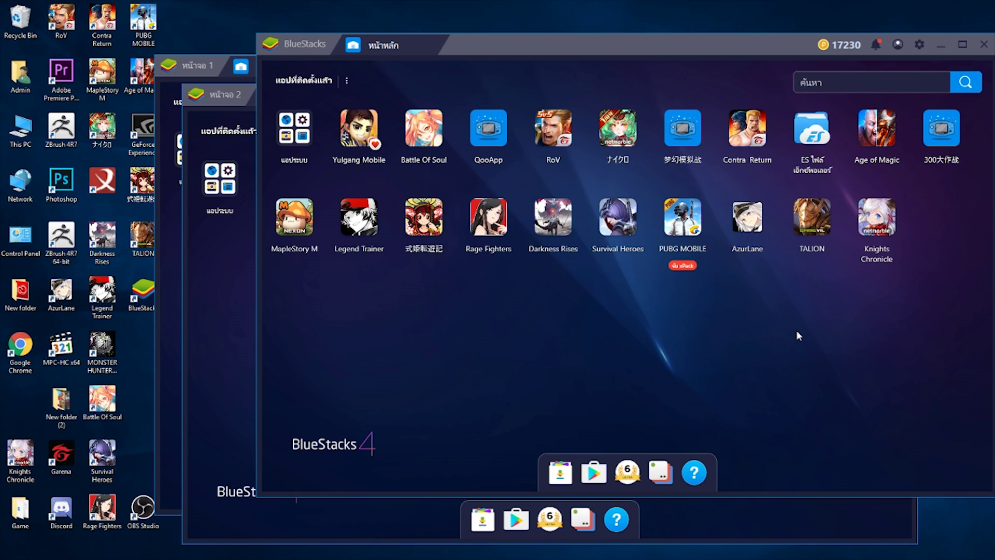
# Step: Adjust the main instance's volume by raising it, lowering it and raising it again
pyautogui.click(922, 44)
pyautogui.click(920, 50)
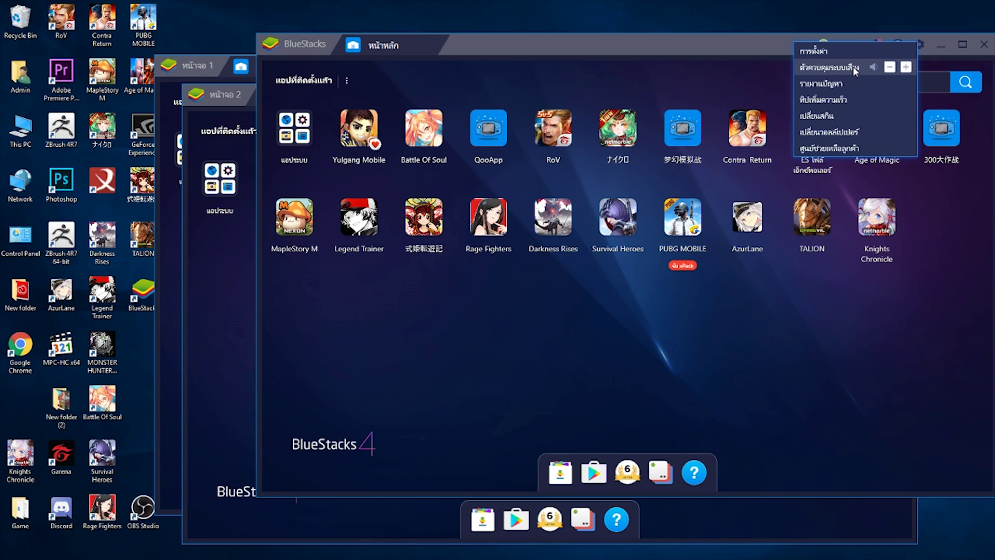
pyautogui.click(906, 67)
pyautogui.click(891, 67)
pyautogui.click(906, 68)
# Step: Open the main instance's settings and review the display, engine and boss key pages
pyautogui.click(827, 50)
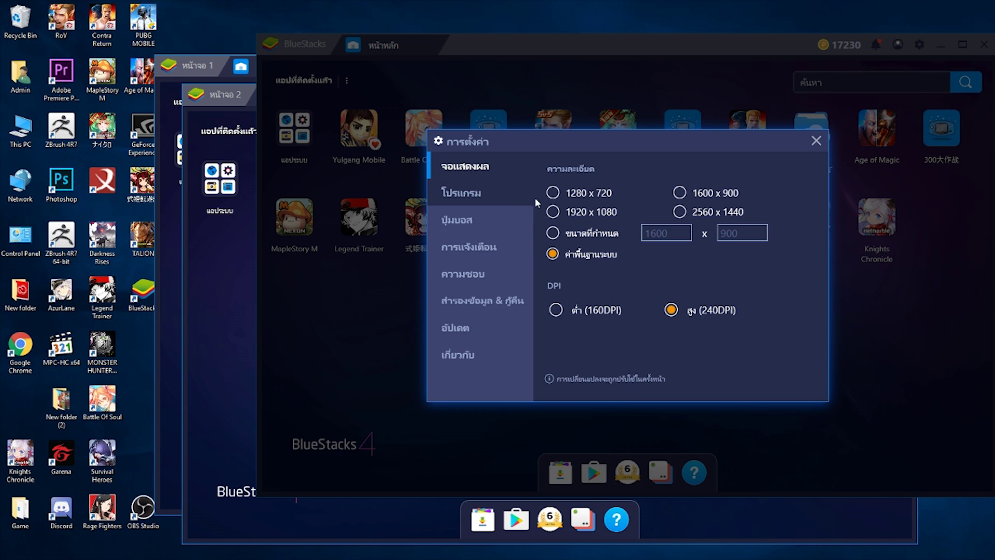
pyautogui.click(487, 195)
pyautogui.click(481, 224)
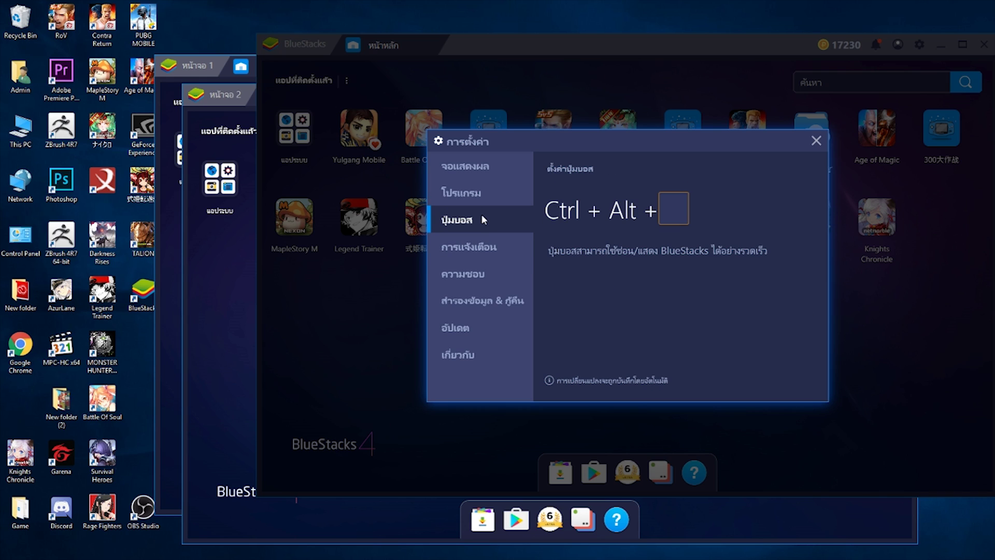
pyautogui.click(483, 202)
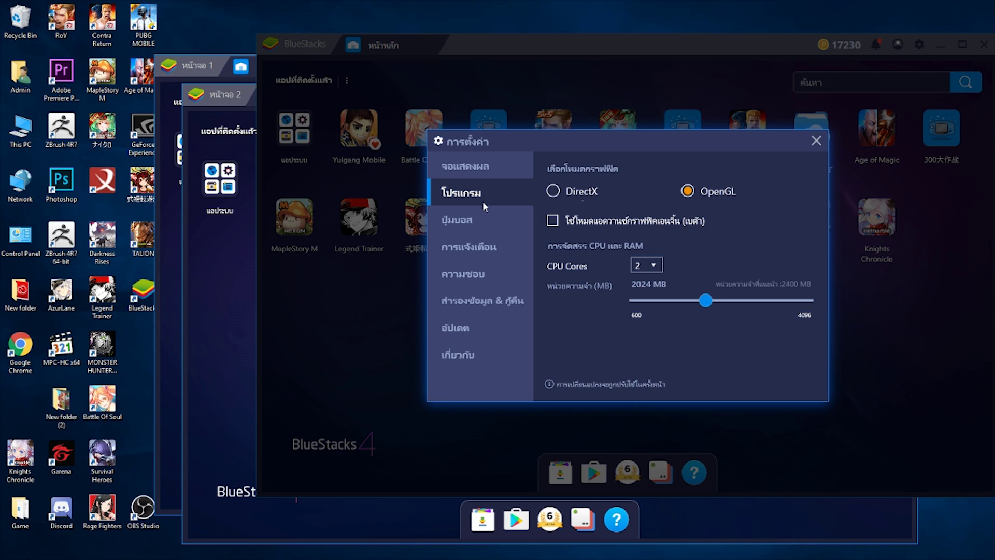
pyautogui.click(489, 228)
# Step: Browse the per-app notification options in the main instance's settings
pyautogui.click(493, 249)
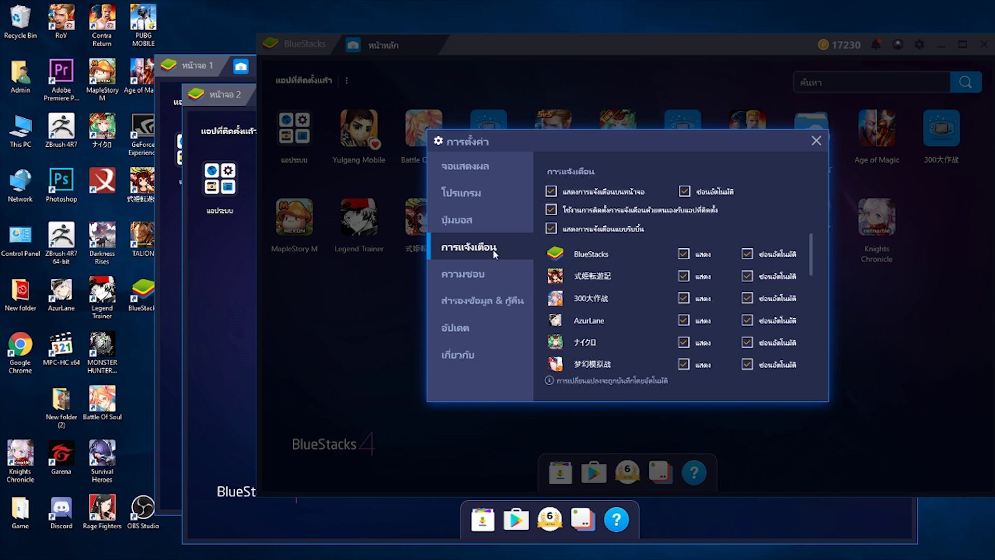
pyautogui.scroll(-5, 658, 273)
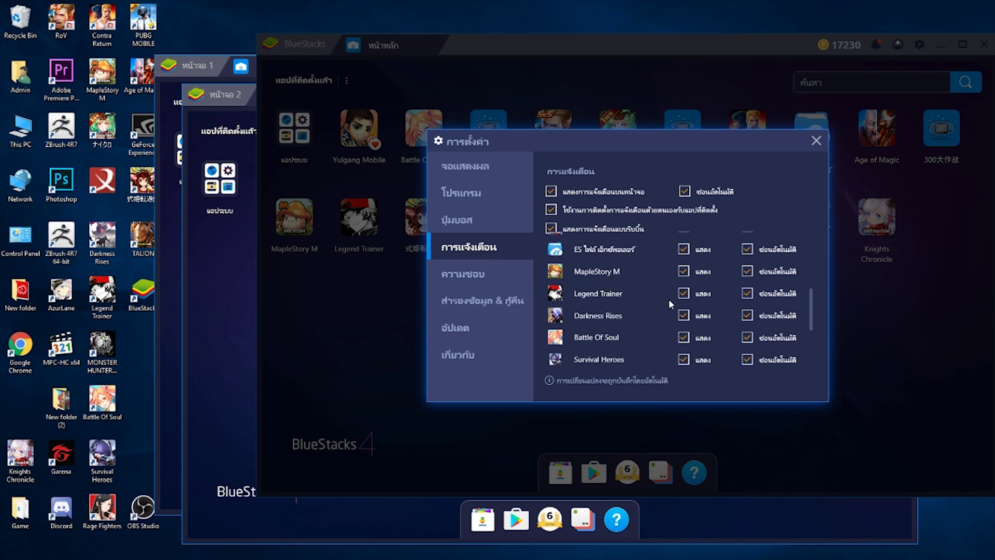
pyautogui.scroll(-3, 695, 309)
pyautogui.scroll(5, 692, 352)
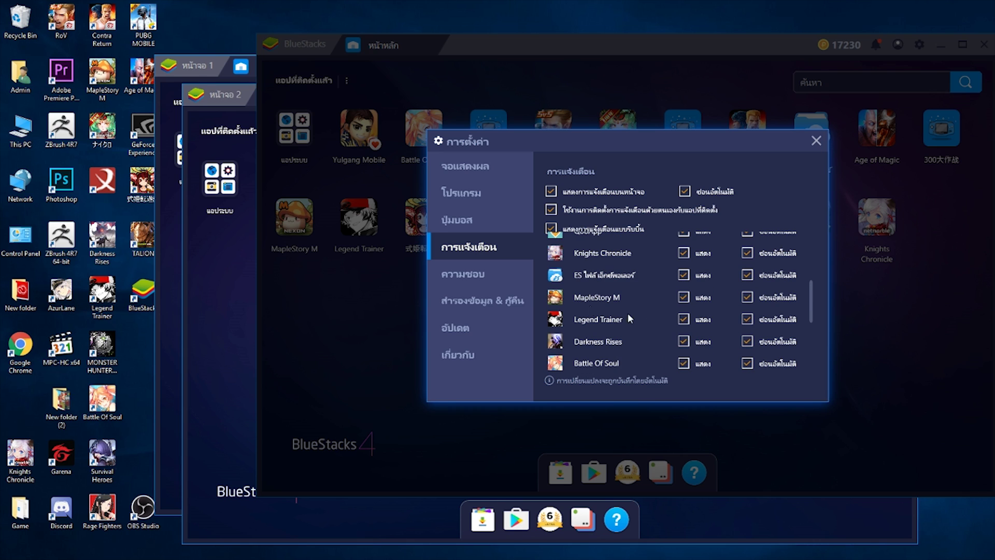
# Step: Review the preferences, backup and restore, update and about pages, and close the settings
pyautogui.click(498, 283)
pyautogui.click(502, 302)
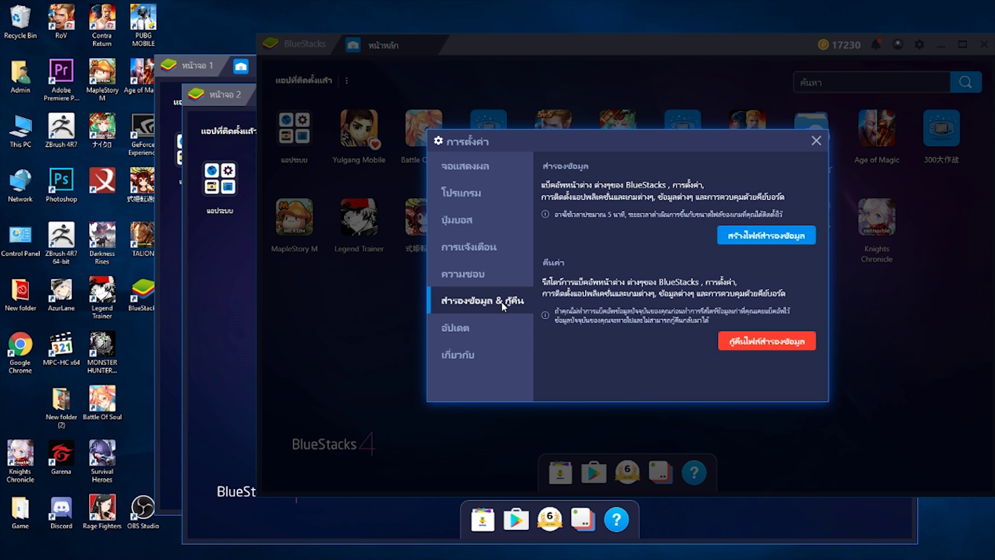
pyautogui.click(485, 329)
pyautogui.click(505, 354)
pyautogui.click(815, 141)
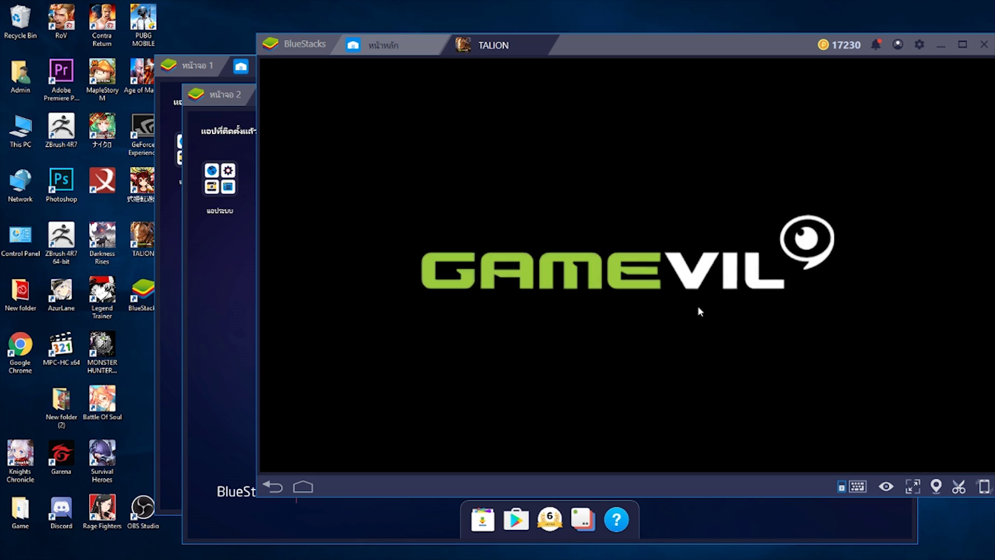
# Step: Dismiss the BlueStacks options menu and enter TALION from its title screen on the มีรีม server
pyautogui.click(919, 46)
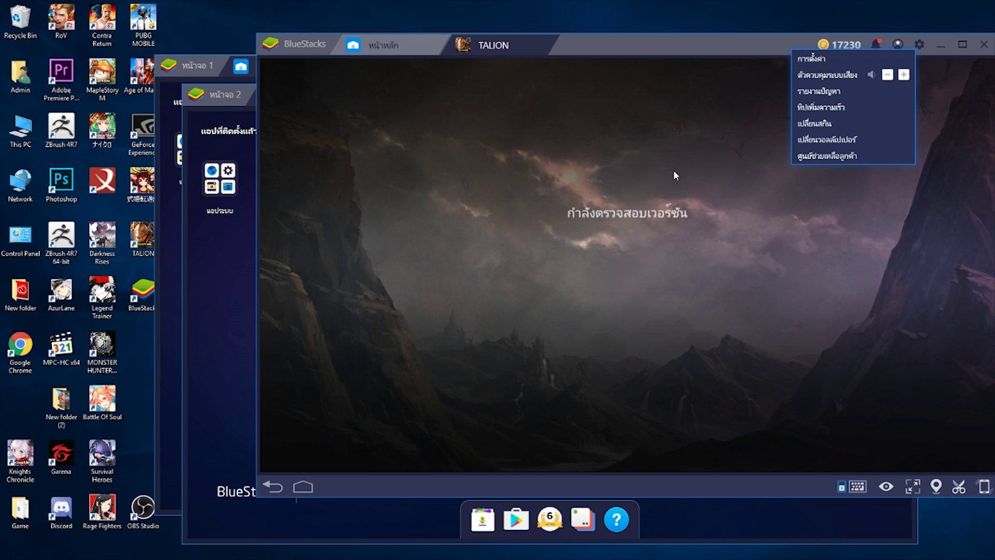
pyautogui.click(633, 161)
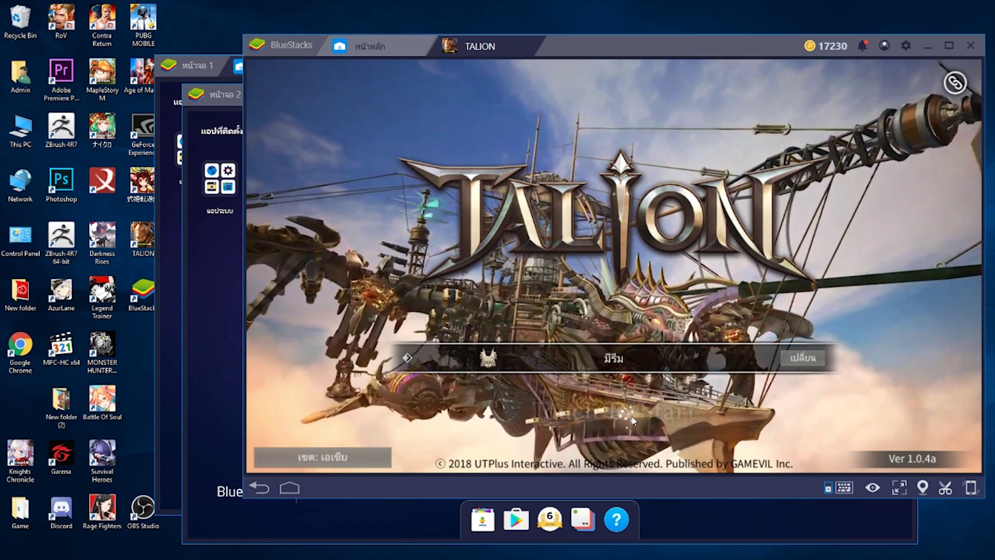
pyautogui.click(643, 423)
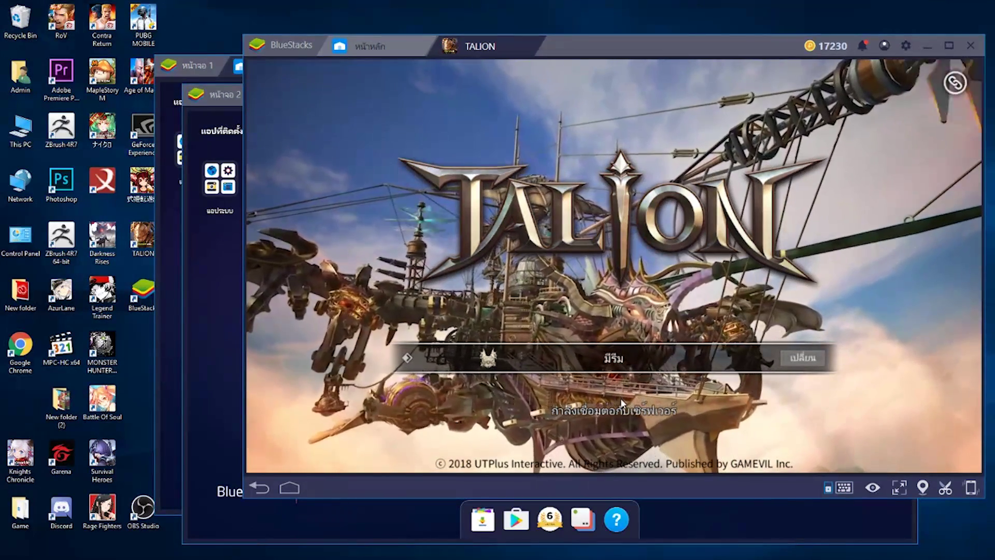
pyautogui.click(620, 399)
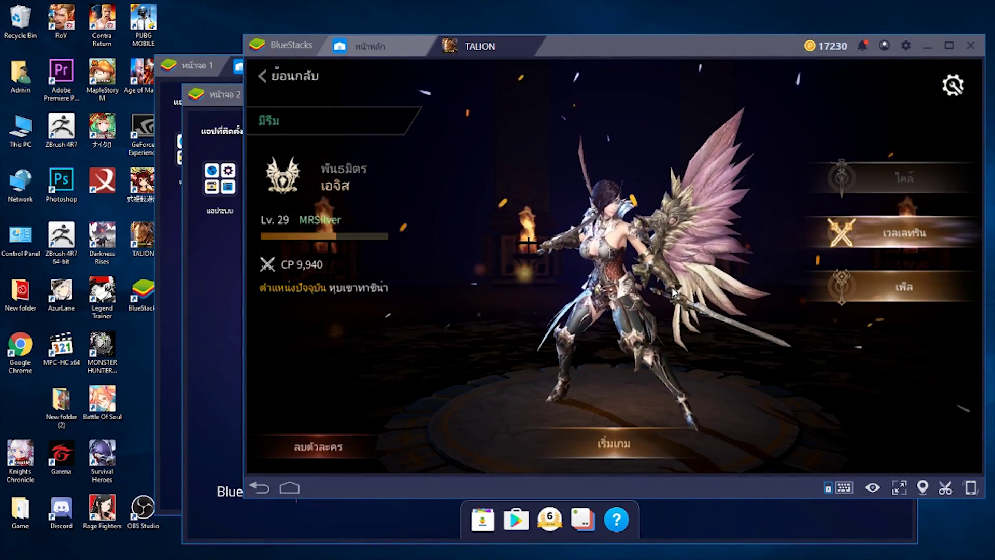
# Step: Rotate the TALION character to view it, look through the game's graphics options, and close them
pyautogui.moveTo(672, 287); pyautogui.dragTo(657, 315)
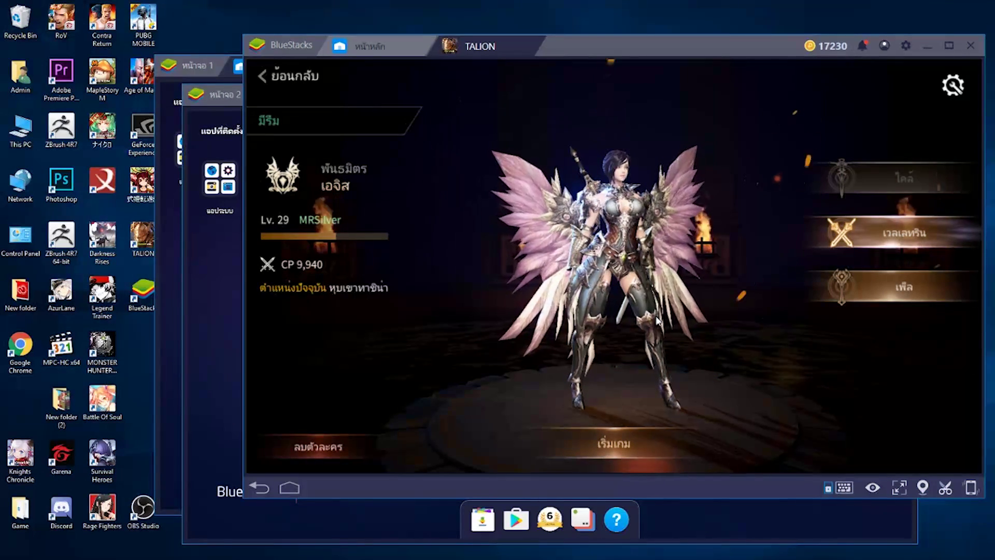
pyautogui.click(953, 84)
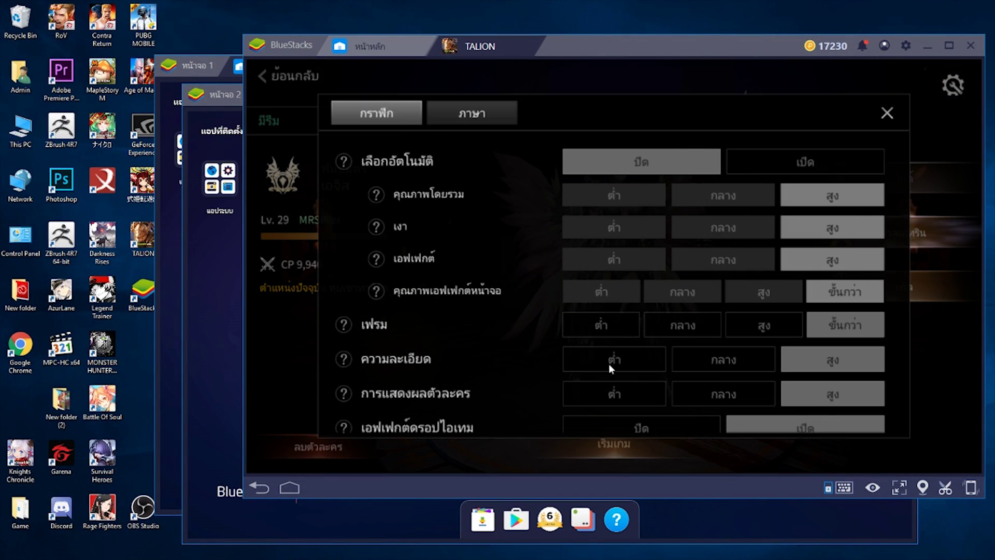
pyautogui.moveTo(626, 366); pyautogui.dragTo(615, 145)
pyautogui.click(887, 113)
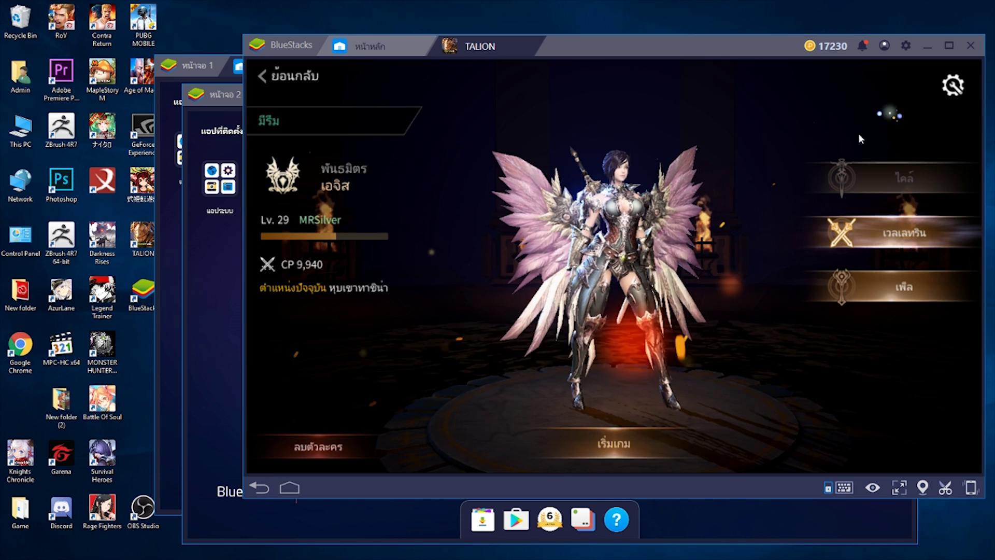
# Step: Start TALION with the selected character and dismiss the event pop-ups and the news page
pyautogui.click(643, 453)
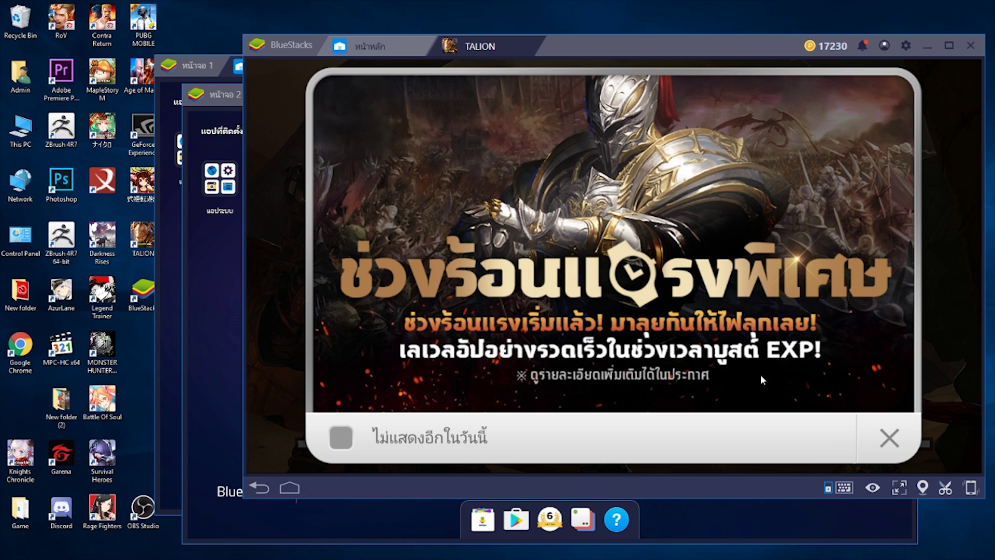
pyautogui.click(902, 435)
pyautogui.click(902, 435)
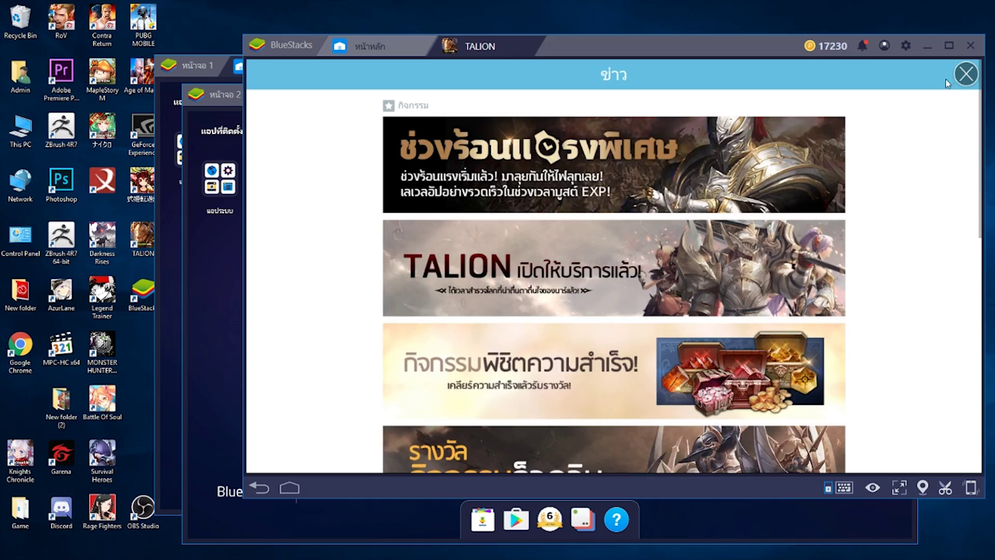
pyautogui.click(963, 74)
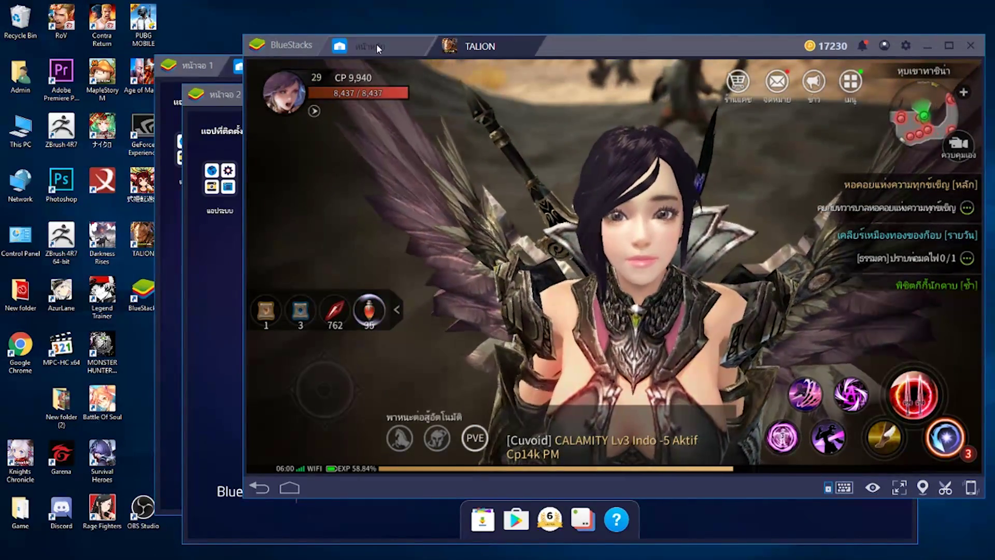
# Step: Switch back and forth between the BlueStacks home screen and the running TALION game, ending in TALION
pyautogui.click(375, 45)
pyautogui.click(483, 45)
pyautogui.click(375, 45)
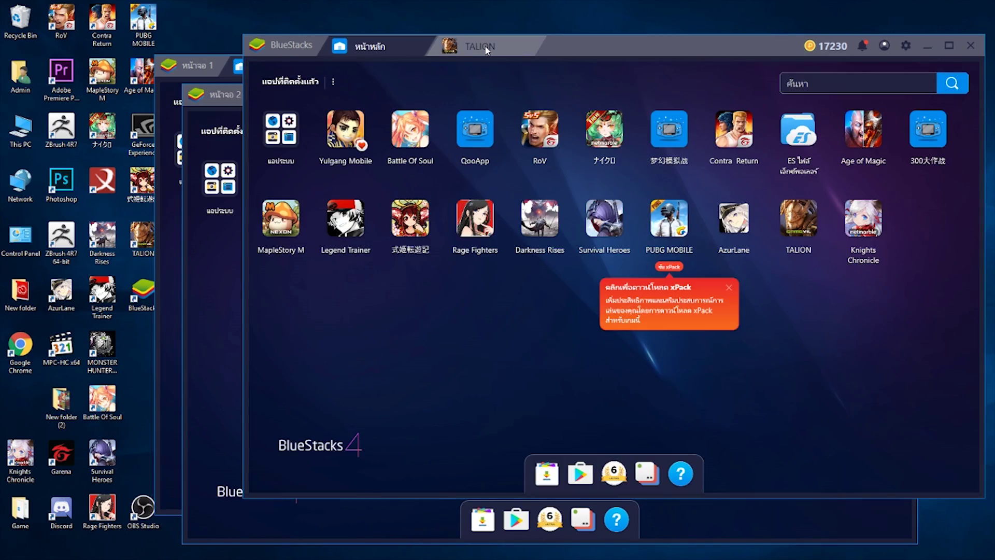
pyautogui.click(480, 45)
pyautogui.click(370, 46)
pyautogui.click(476, 50)
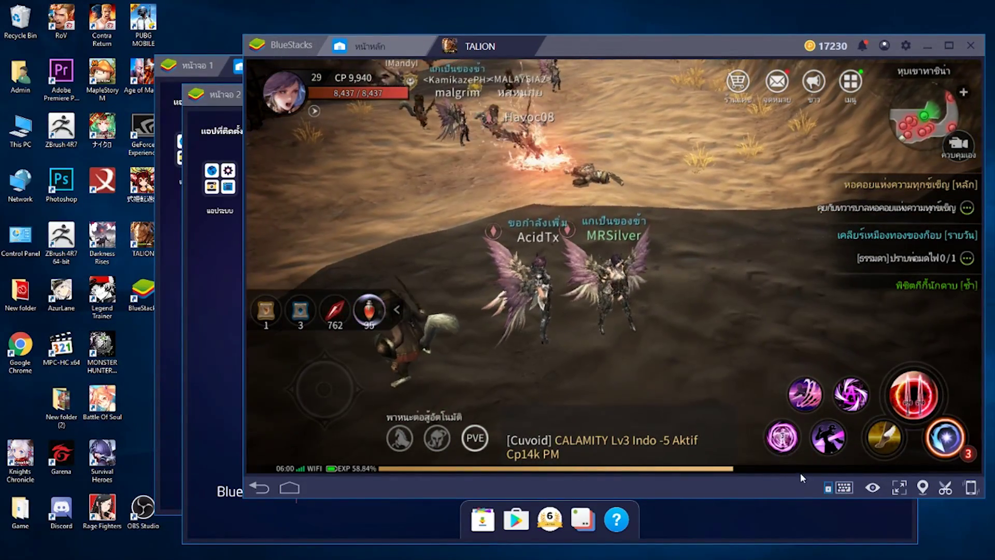
# Step: Open the advanced game controls for TALION and place their panel beside the game window, clear of the game
pyautogui.click(844, 487)
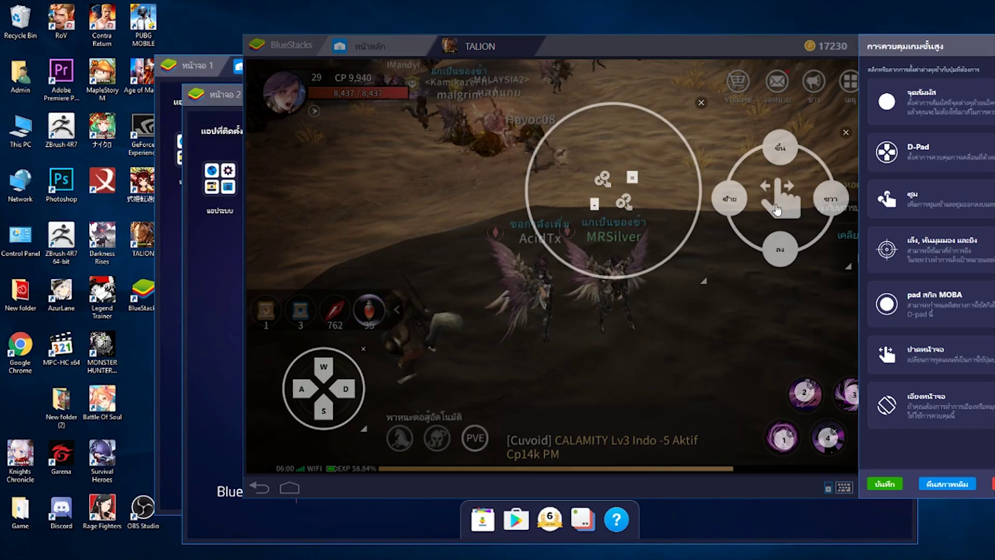
pyautogui.moveTo(975, 54); pyautogui.dragTo(169, 50)
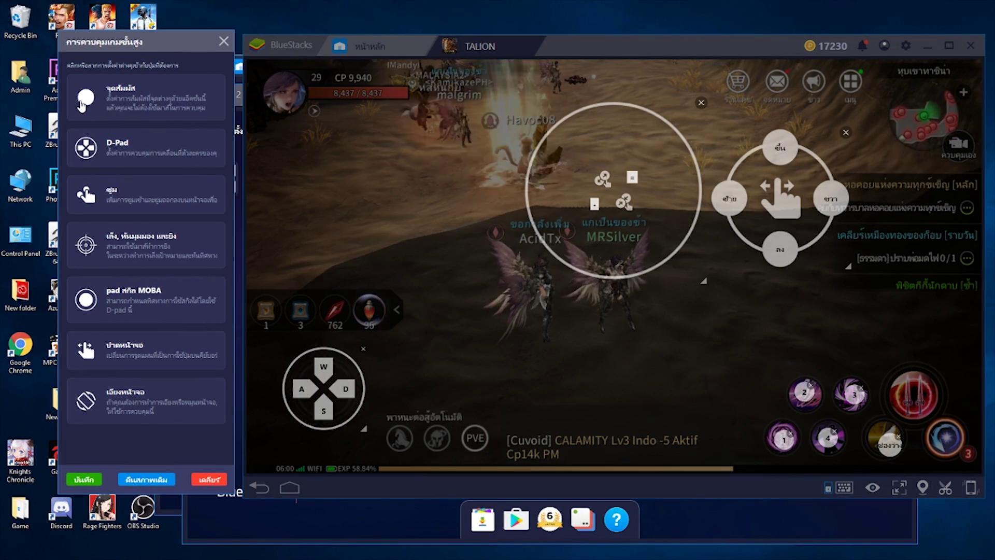
# Step: Try adding tap spots on the game screen, removing the first and binding the second to right-click
pyautogui.moveTo(82, 107); pyautogui.dragTo(325, 194)
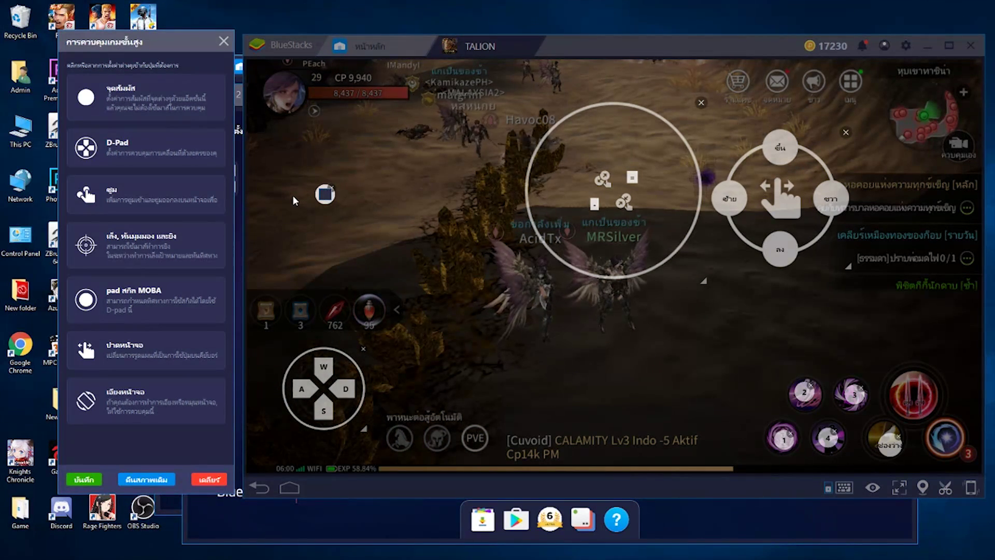
pyautogui.click(333, 187)
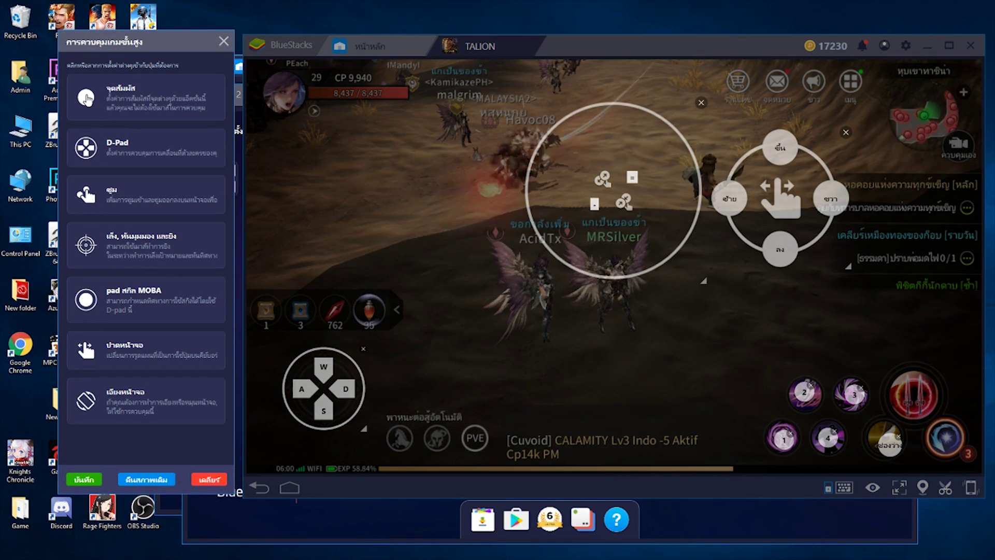
pyautogui.moveTo(87, 99); pyautogui.dragTo(389, 247)
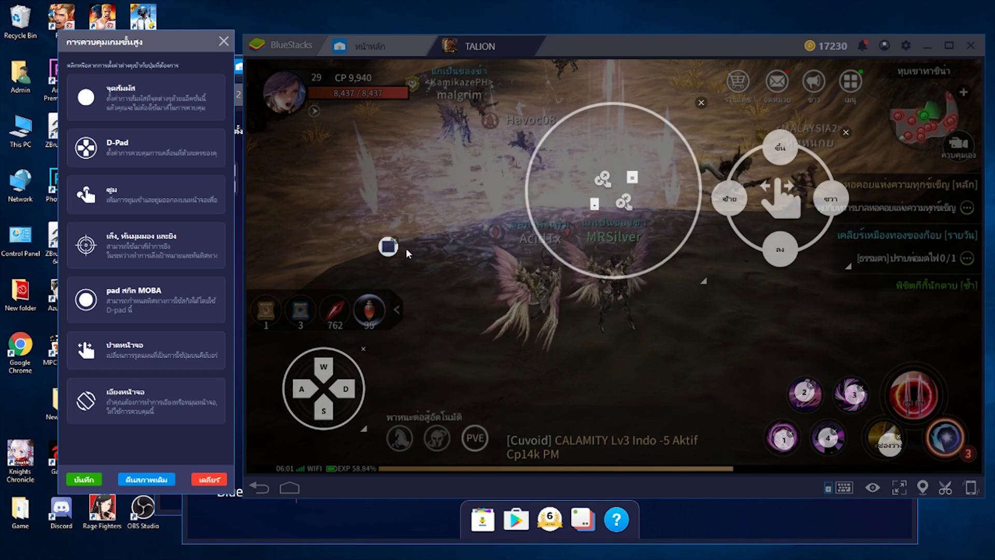
pyautogui.rightClick(390, 247)
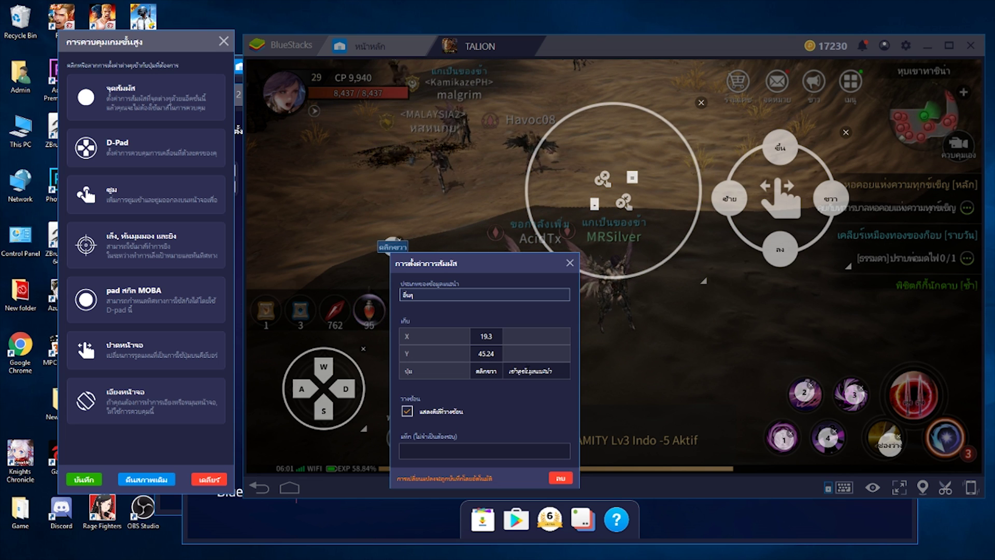
pyautogui.click(571, 264)
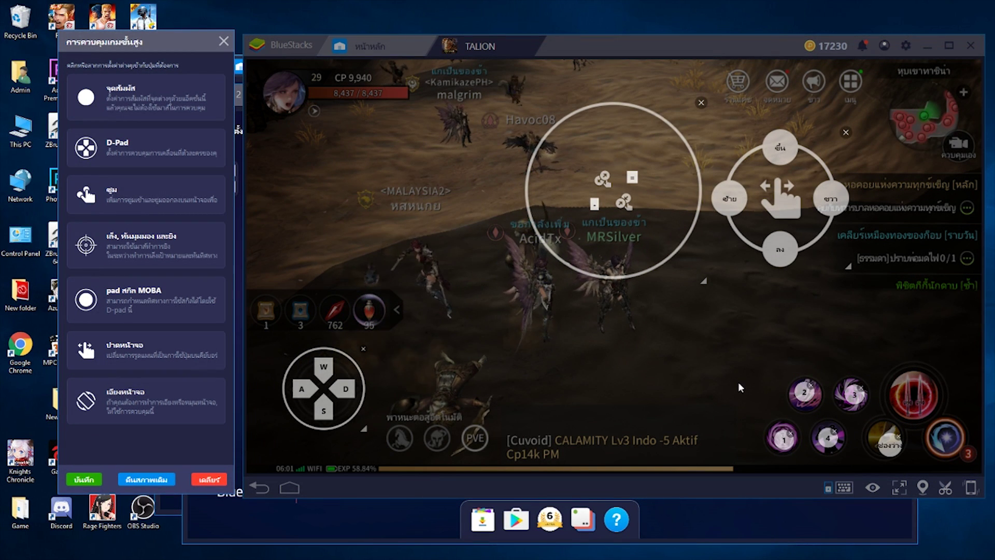
# Step: Reassign keys 3 and 4 to their TALION skill buttons, save the control scheme, and close the controls editor
pyautogui.click(792, 434)
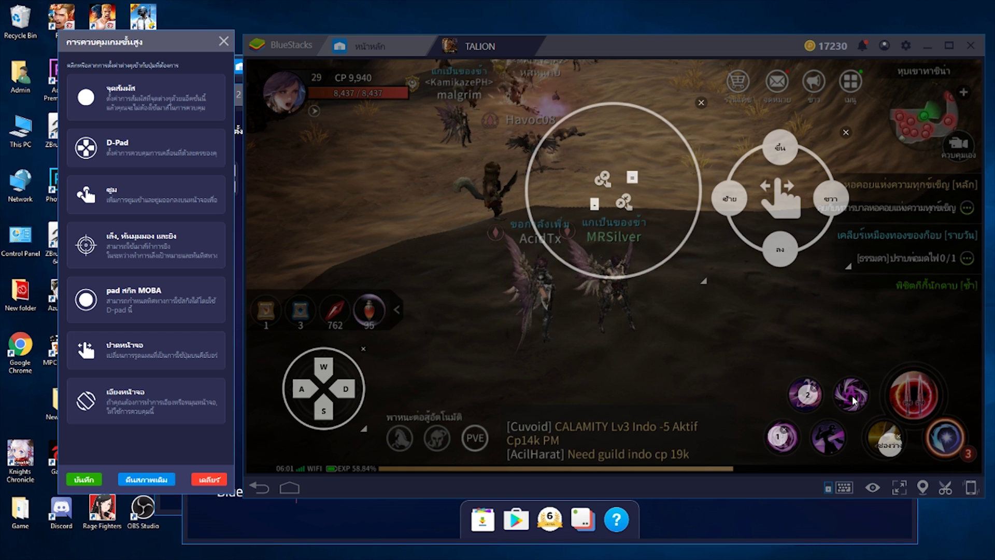
pyautogui.click(828, 438)
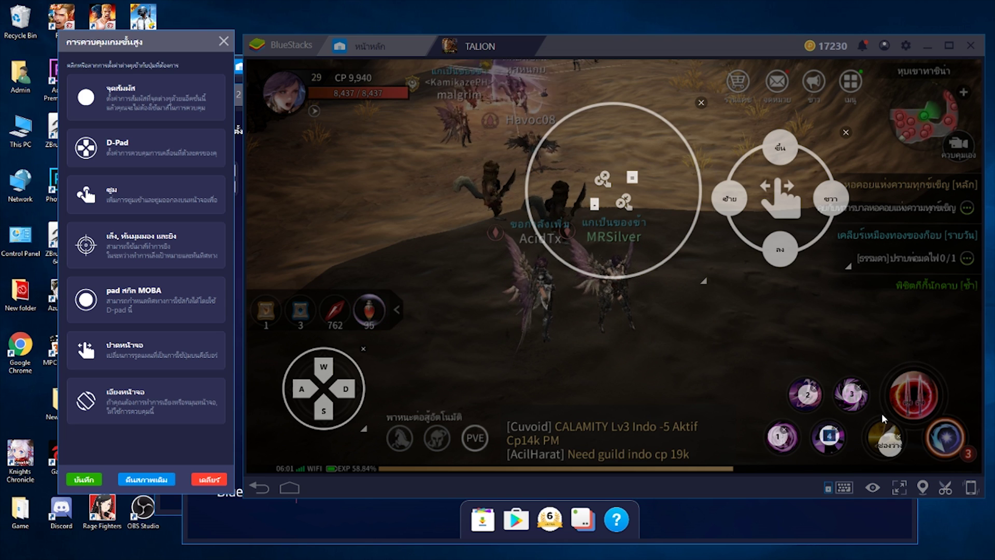
pyautogui.click(915, 393)
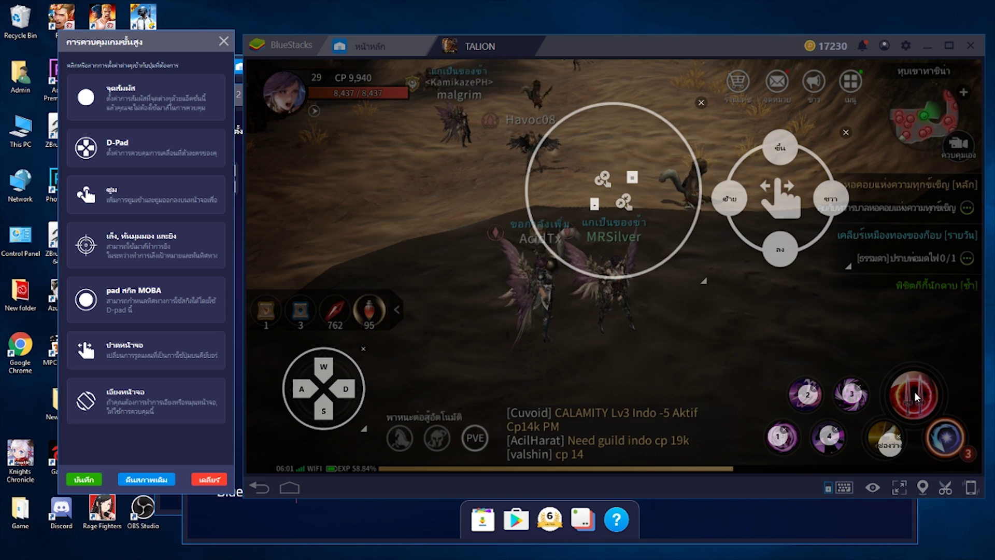
pyautogui.click(85, 480)
pyautogui.click(983, 47)
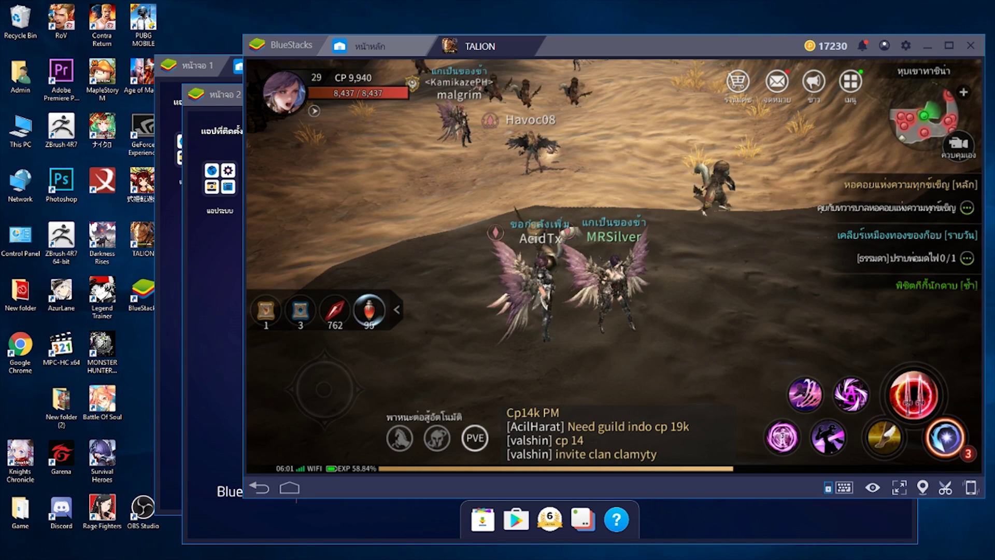
# Step: Test the key controls in TALION by moving the character and attacking monsters with skills 1, 3 and 2
pyautogui.click(906, 46)
pyautogui.click(793, 231)
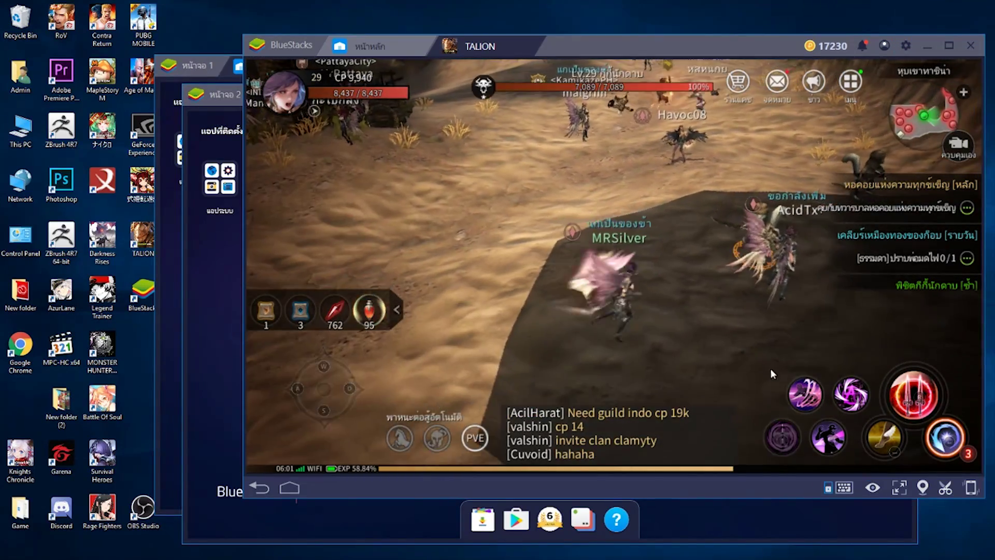
pyautogui.press('1')
pyautogui.press('a')
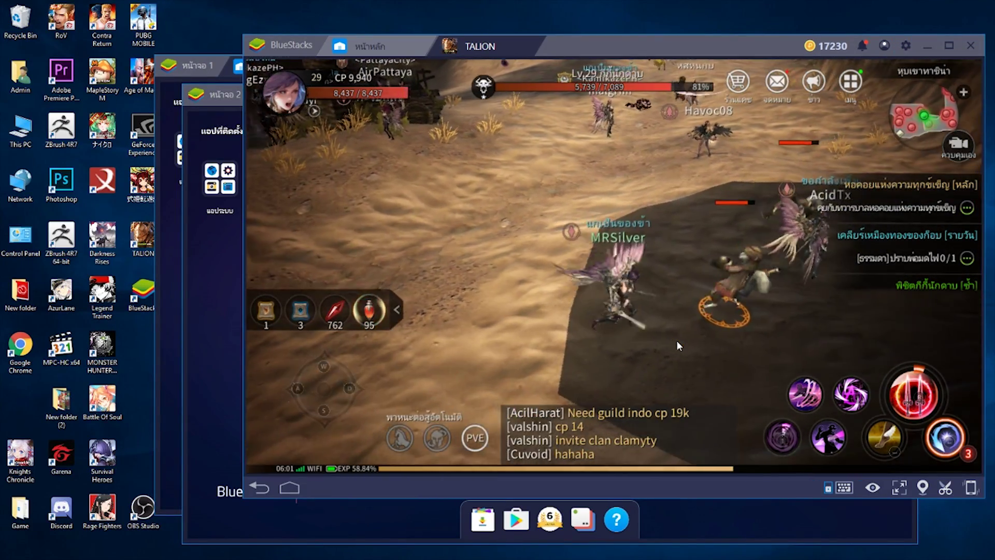
pyautogui.press('3')
pyautogui.press('2')
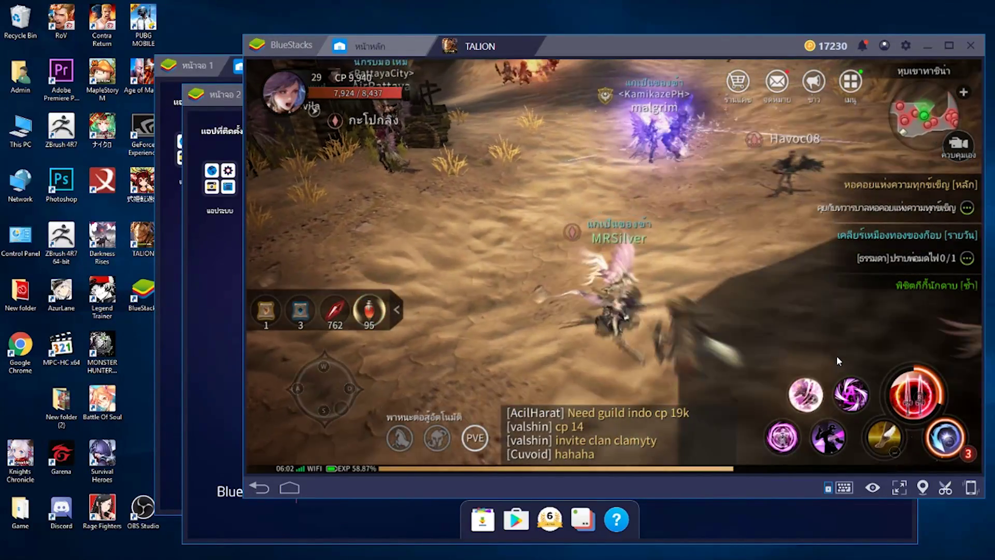
pyautogui.click(806, 388)
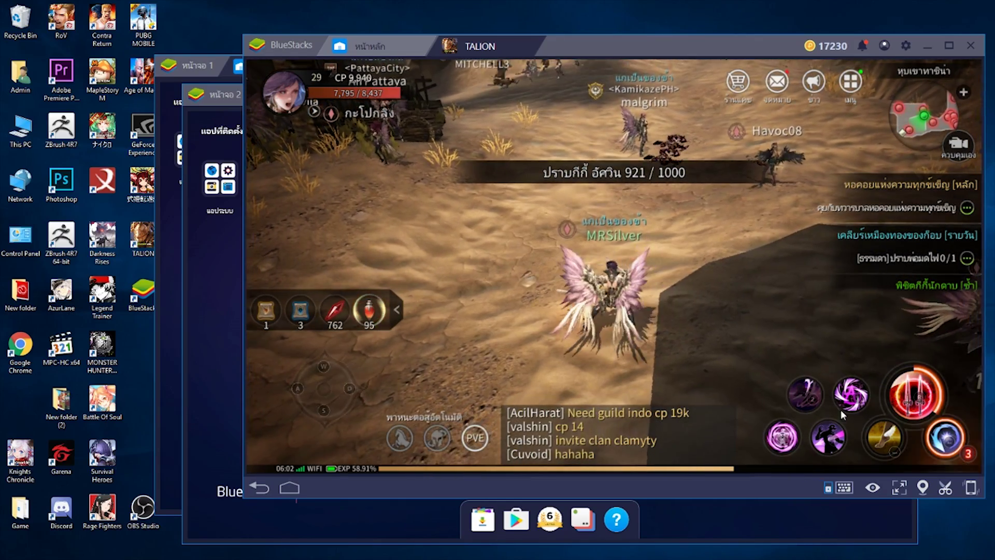
# Step: Try TALION skills 1 and 4 using their on-screen skill icons
pyautogui.click(785, 436)
pyautogui.click(828, 436)
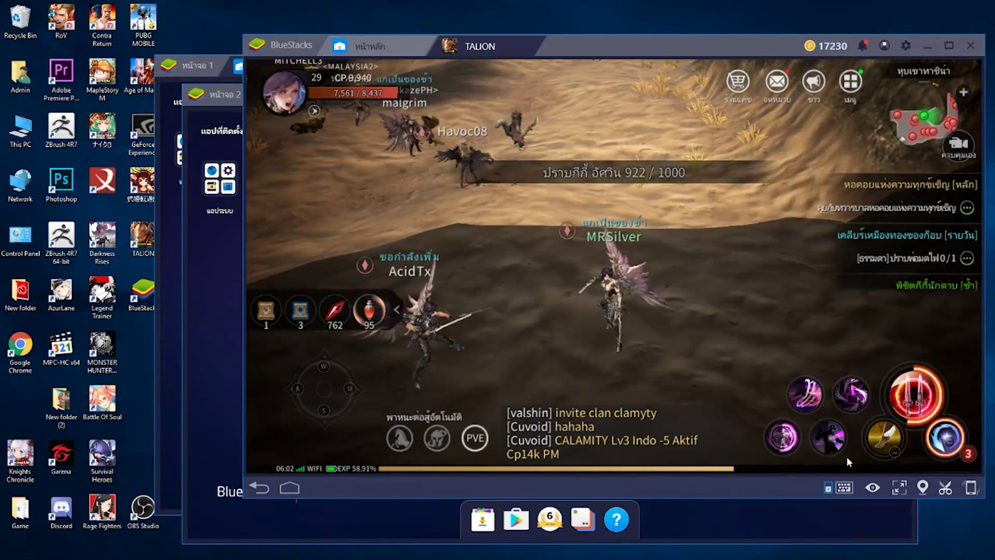
# Step: Open the advanced game controls, move their panel beside the game window, and place a D-Pad over the movement joystick
pyautogui.click(844, 488)
pyautogui.moveTo(936, 60); pyautogui.dragTo(136, 59)
pyautogui.moveTo(88, 153); pyautogui.dragTo(326, 392)
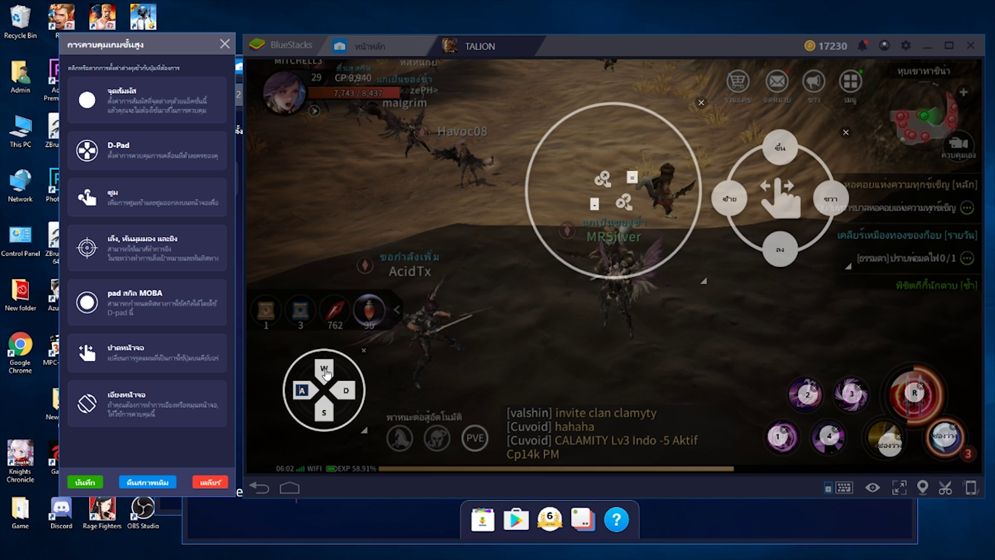
# Step: Set the D-Pad's speed to 100, enable its MOBA control mode, and close the D-Pad settings
pyautogui.rightClick(345, 359)
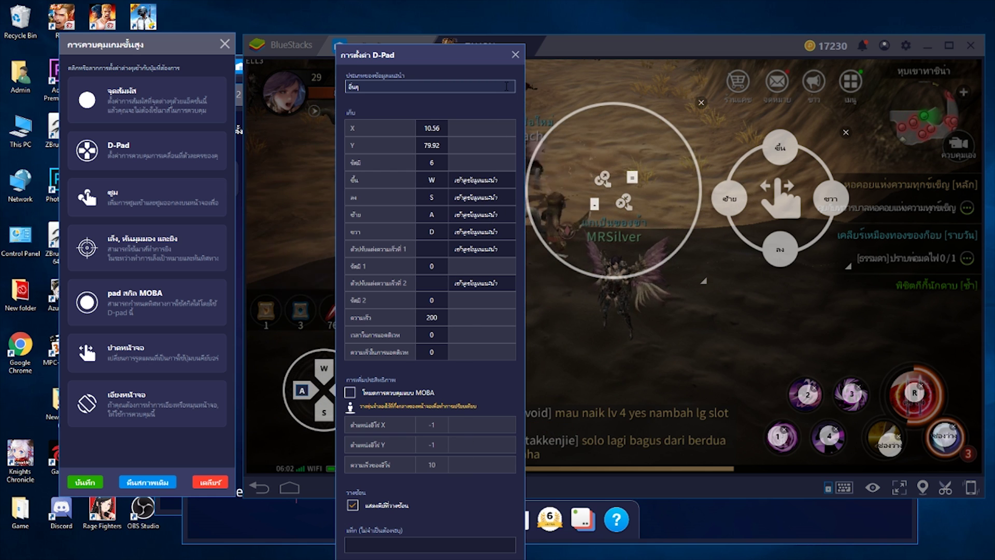
pyautogui.doubleClick(432, 317)
pyautogui.write('100')
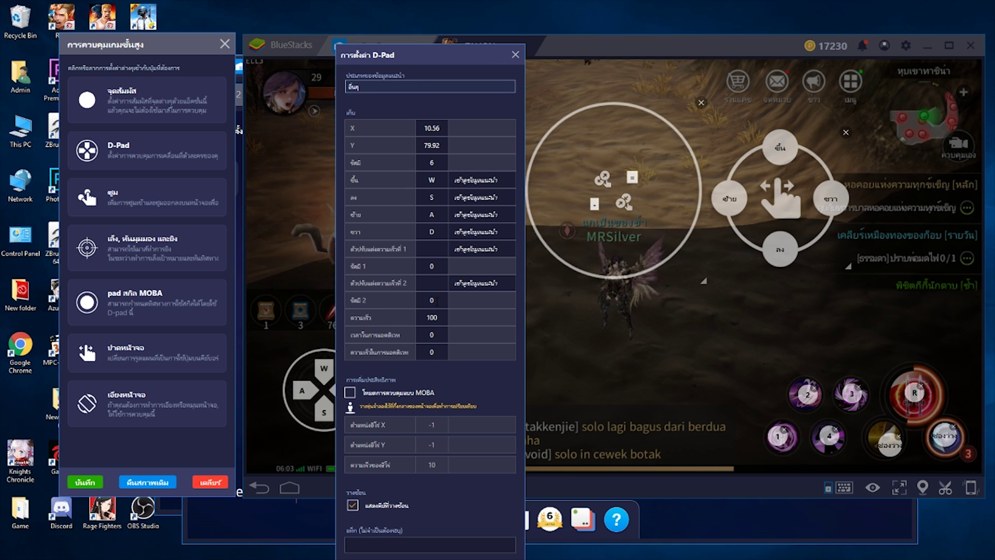
pyautogui.click(352, 392)
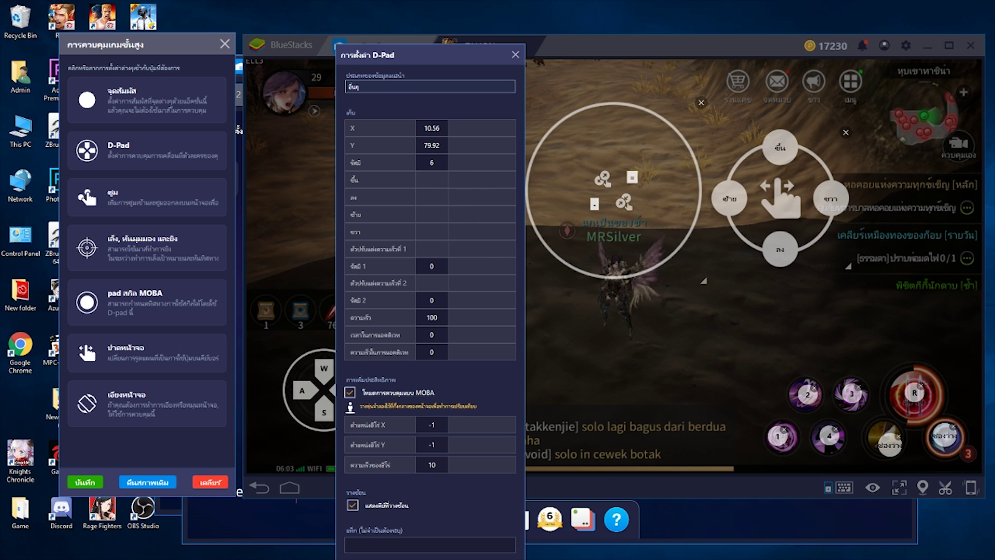
pyautogui.click(516, 54)
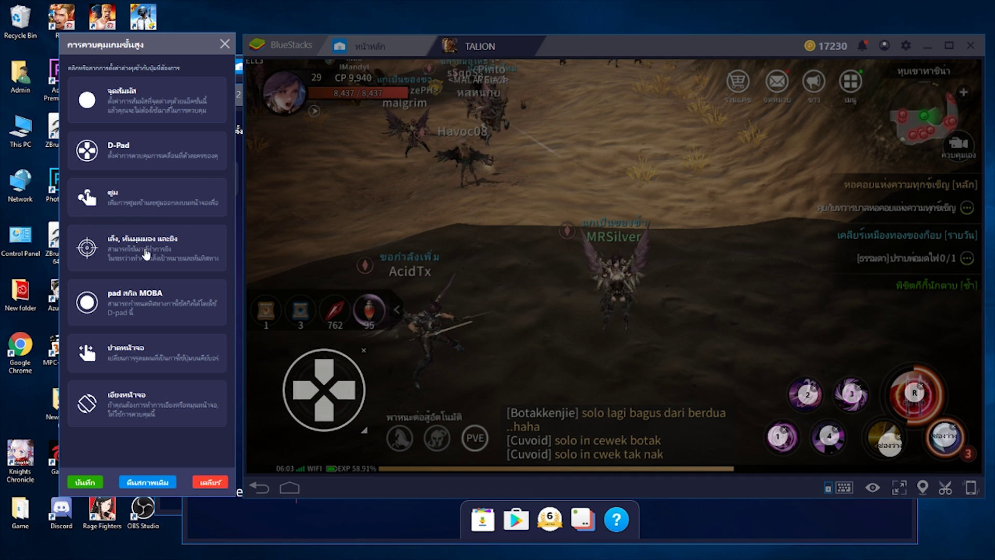
# Step: Add a zoom control to the TALION game screen beside the character and slightly shrink its circle
pyautogui.moveTo(89, 198); pyautogui.dragTo(728, 234)
pyautogui.moveTo(842, 351); pyautogui.dragTo(812, 330)
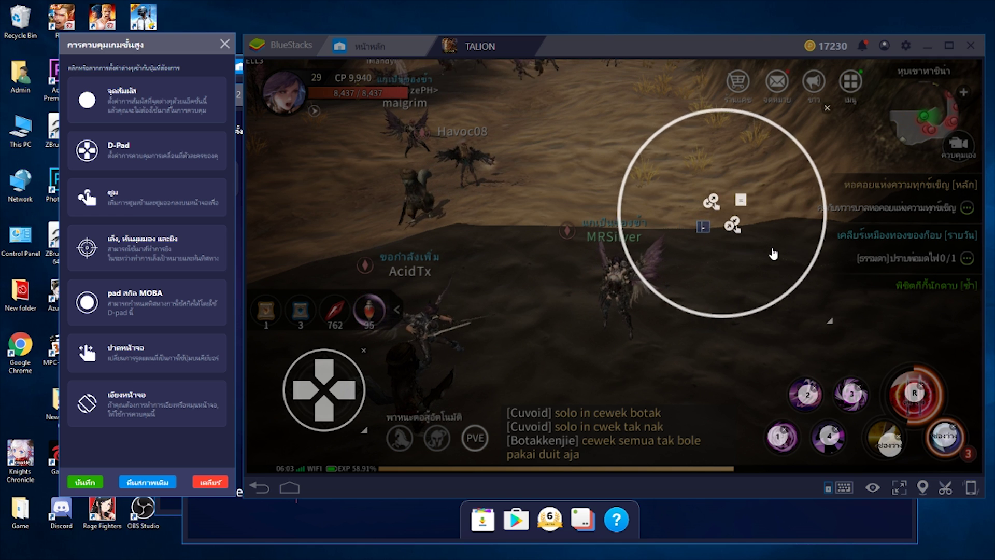
pyautogui.moveTo(774, 254); pyautogui.dragTo(761, 246)
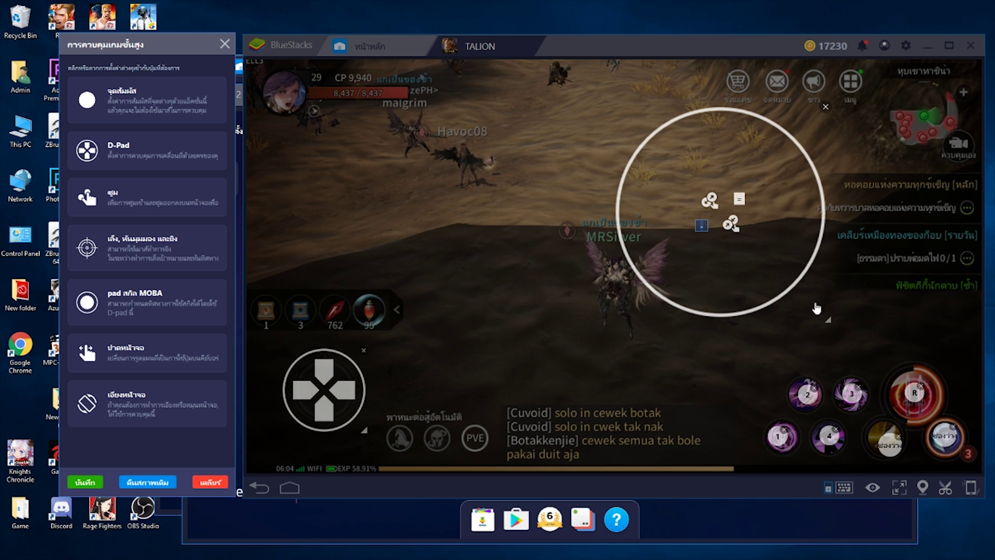
pyautogui.moveTo(830, 322); pyautogui.dragTo(815, 313)
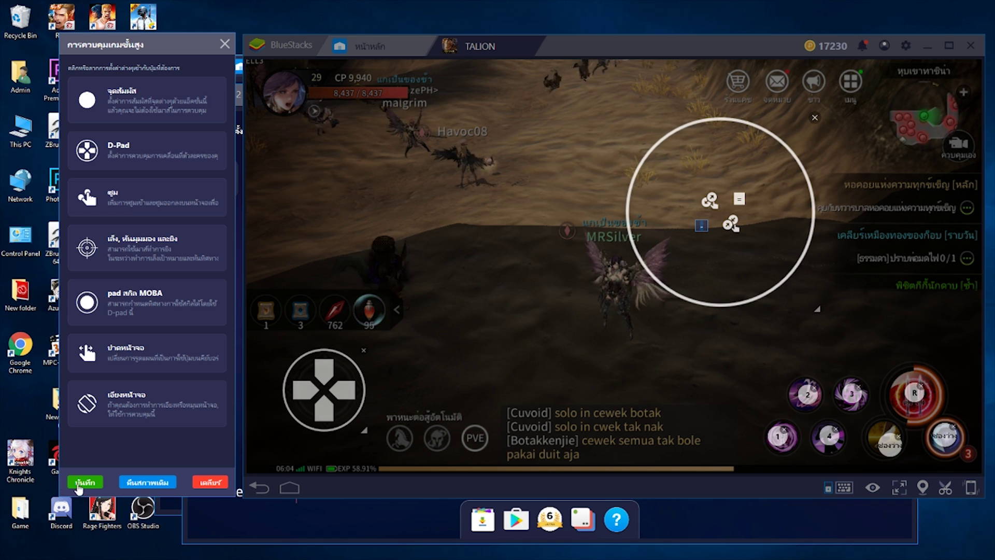
# Step: Save the TALION control scheme and close the advanced controls editor
pyautogui.click(84, 483)
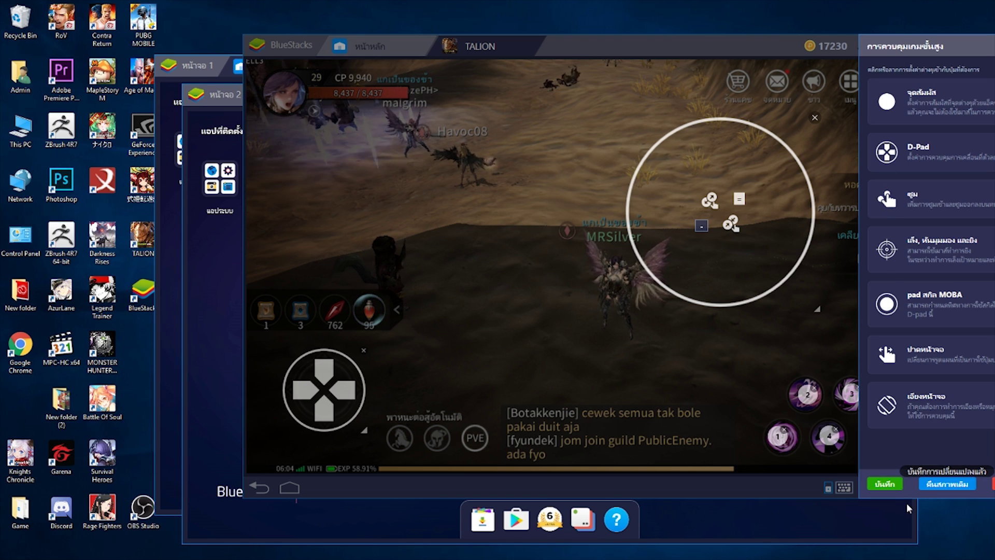
pyautogui.moveTo(927, 53); pyautogui.dragTo(292, 106)
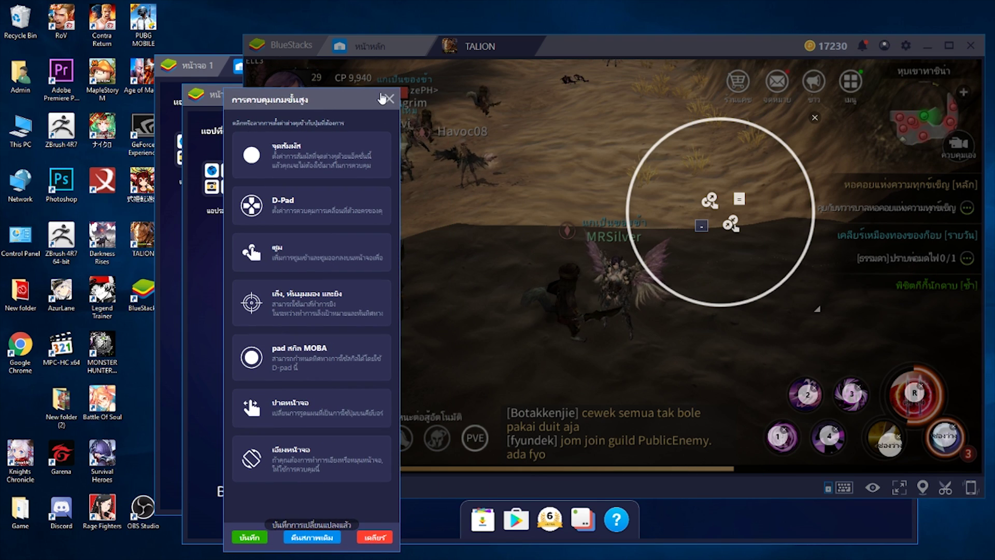
pyautogui.click(389, 98)
# Step: Test the zoom control by repeatedly zooming TALION's camera in and out on the character
pyautogui.scroll(-2, 651, 206)
pyautogui.scroll(8, 651, 206)
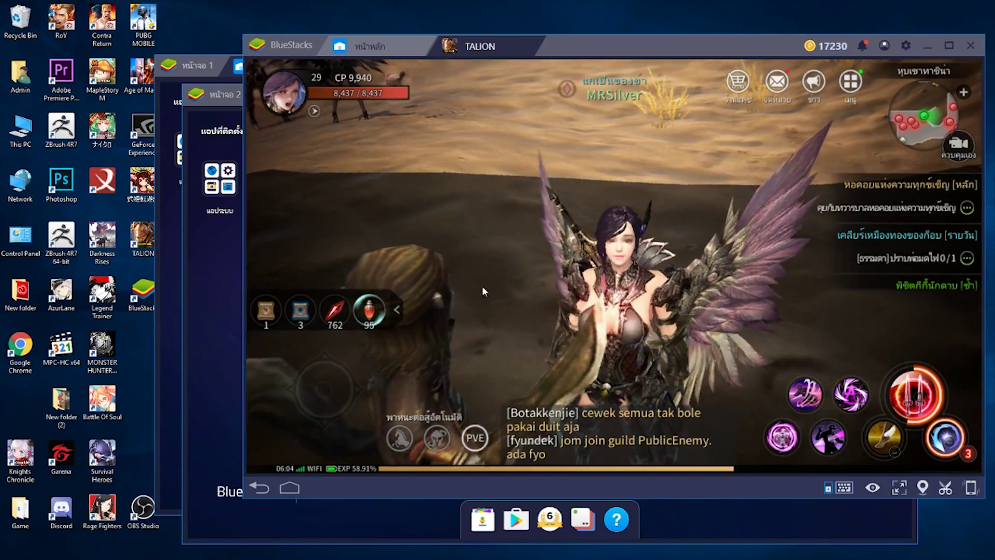
pyautogui.scroll(5, 482, 285)
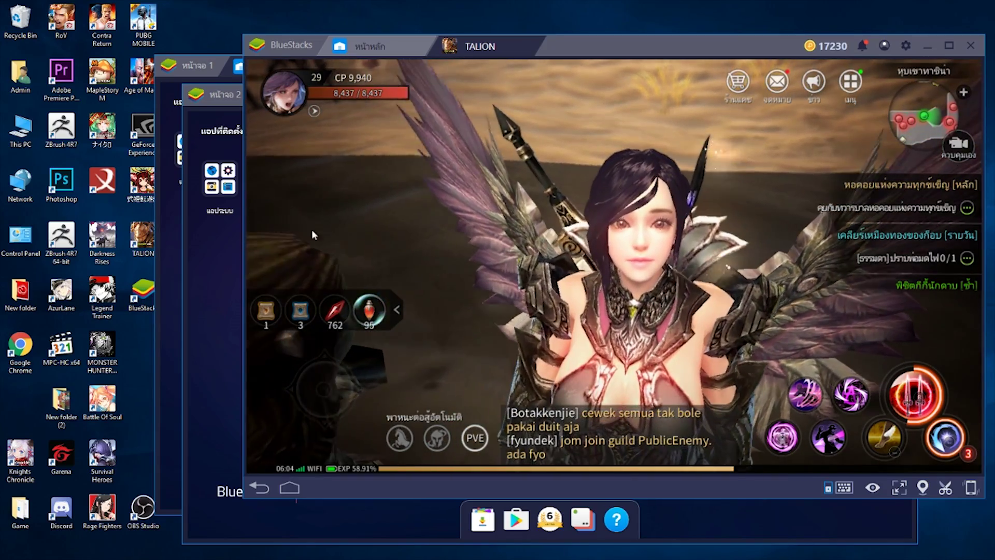
pyautogui.scroll(-5, 521, 220)
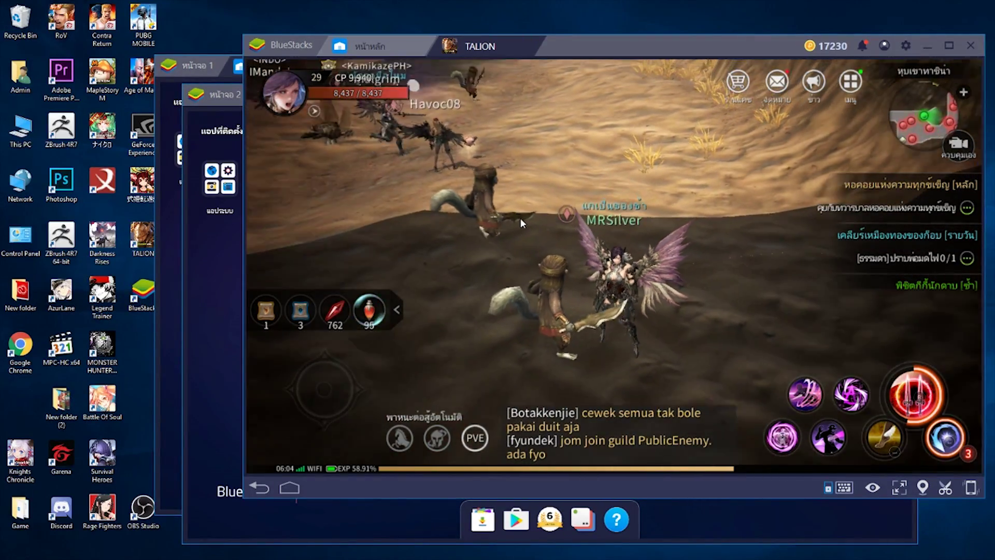
pyautogui.scroll(5, 516, 215)
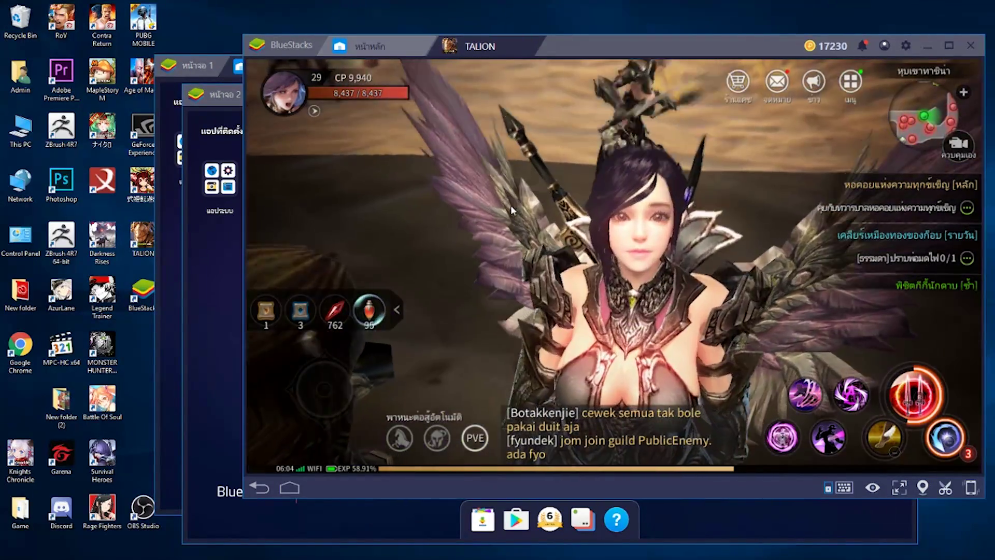
pyautogui.scroll(-6, 511, 206)
pyautogui.scroll(-5, 508, 201)
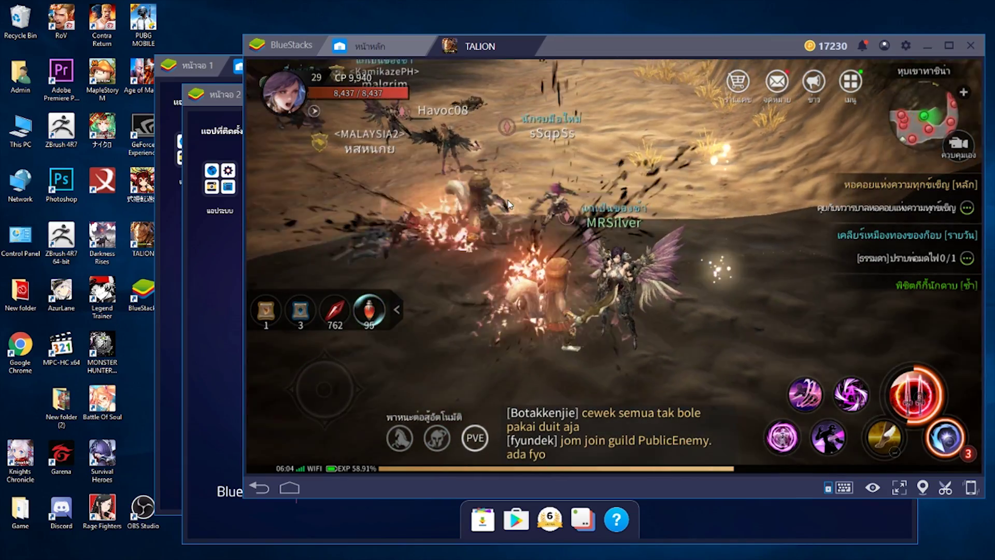
pyautogui.scroll(5, 507, 203)
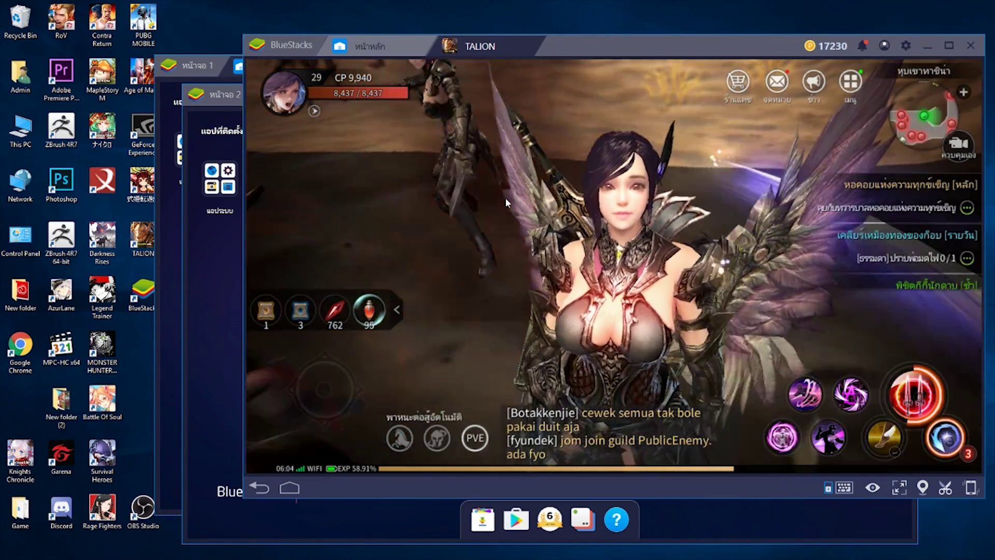
pyautogui.scroll(-5, 505, 198)
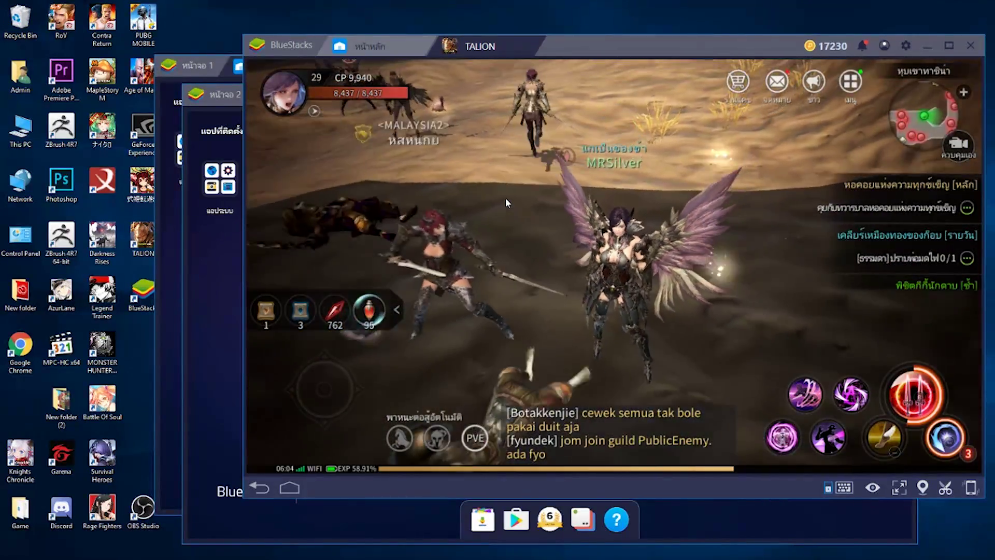
pyautogui.scroll(5, 708, 173)
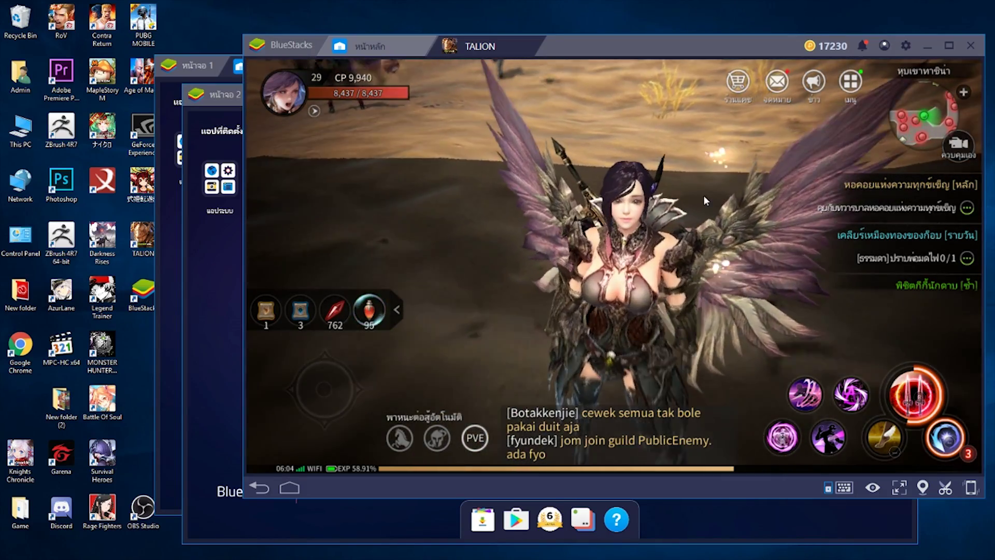
pyautogui.scroll(-5, 847, 134)
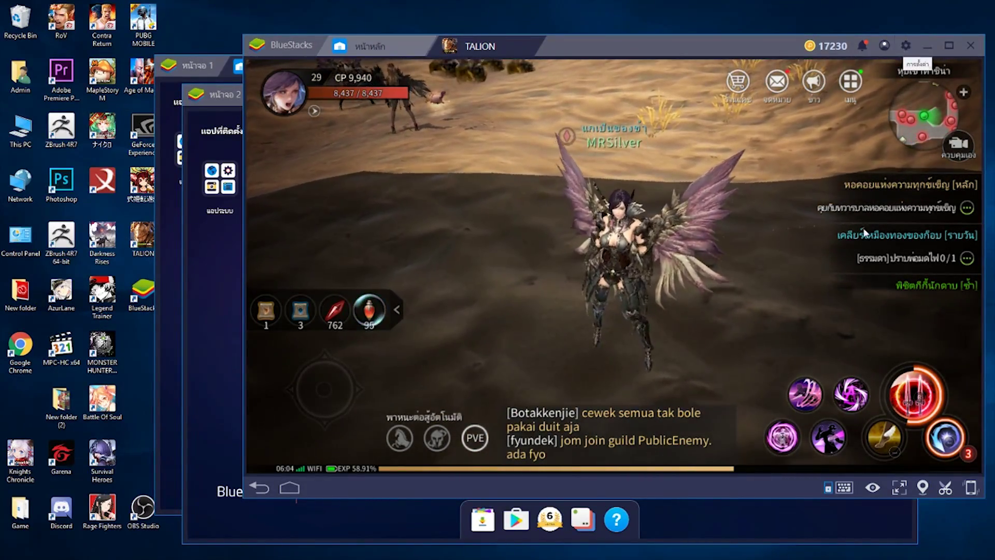
# Step: Reopen the advanced game controls, add an aim control bound to F1 on the game screen, and save the scheme
pyautogui.click(905, 47)
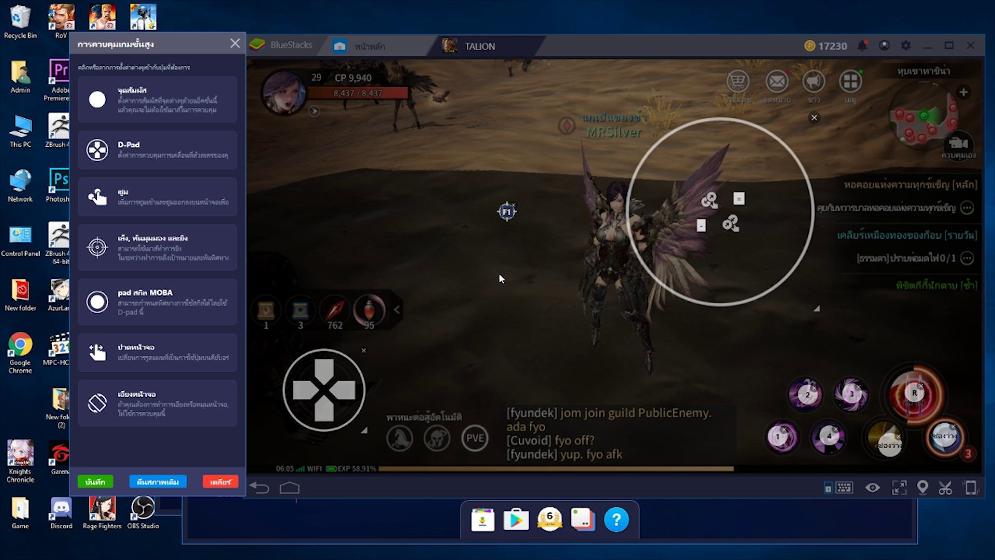
pyautogui.click(102, 483)
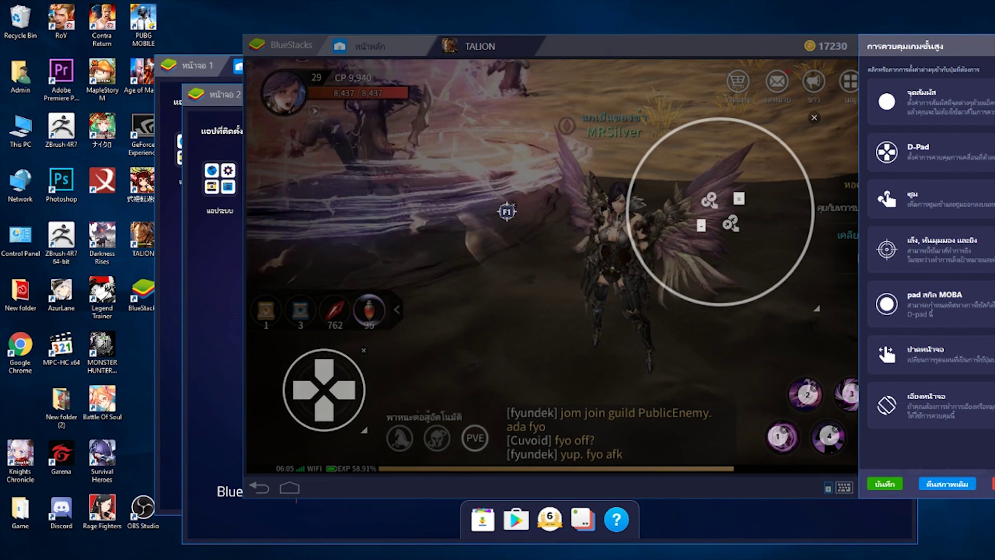
pyautogui.click(897, 489)
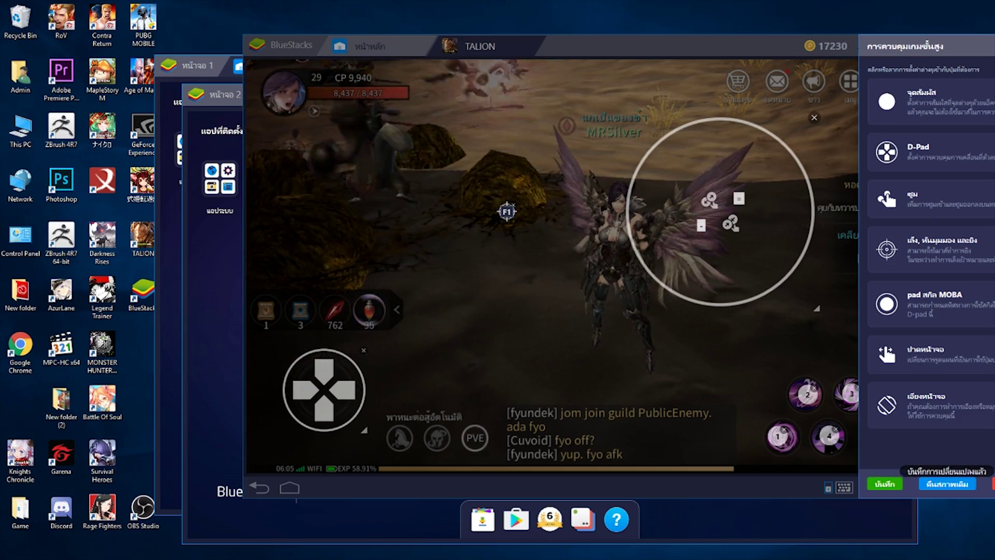
# Step: Test the minus and equals zoom bindings in TALION and close the advanced controls editor
pyautogui.press('-')
pyautogui.press('=')
pyautogui.press('-')
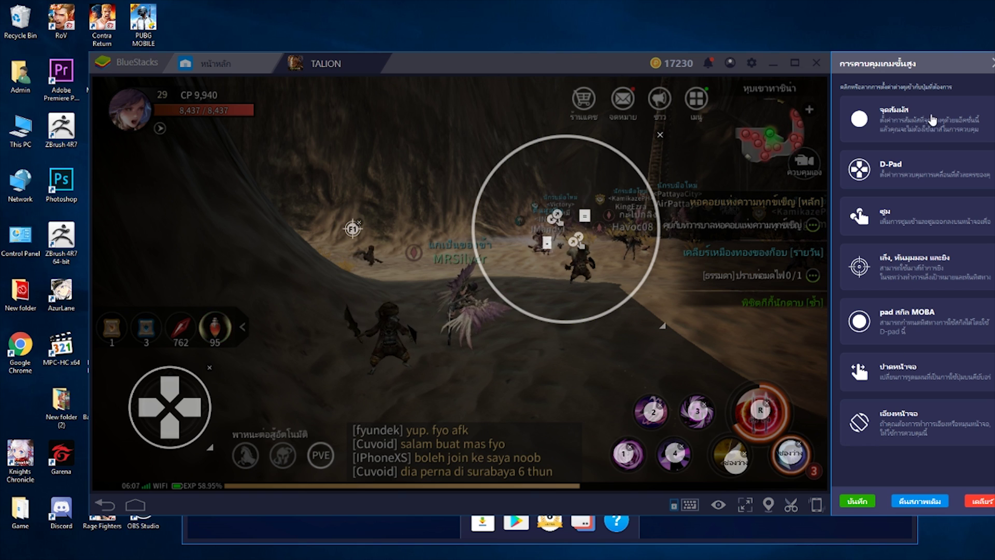
pyautogui.click(993, 63)
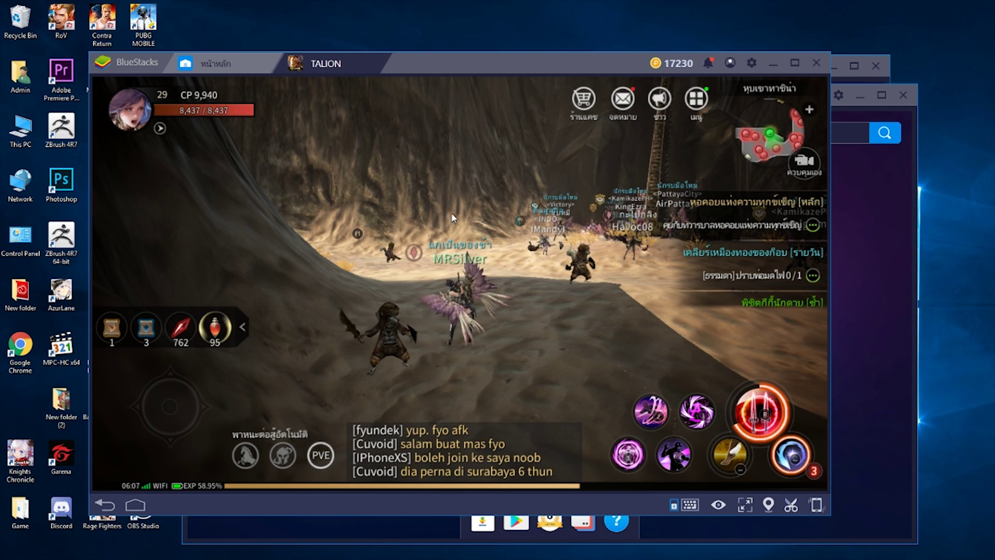
# Step: Close TALION, launch RoV from the home screen, and start the game on Caldavar
pyautogui.click(375, 63)
pyautogui.click(385, 146)
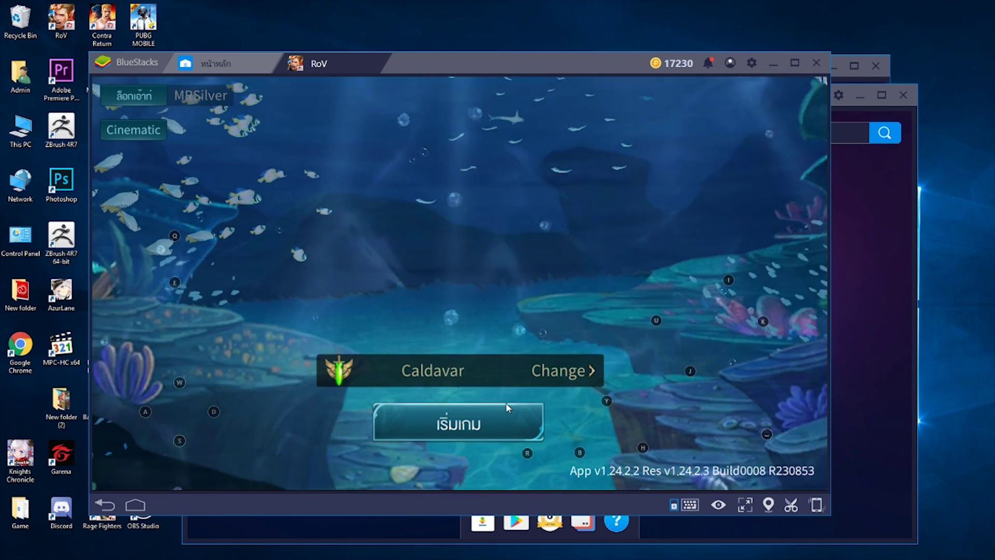
pyautogui.click(468, 408)
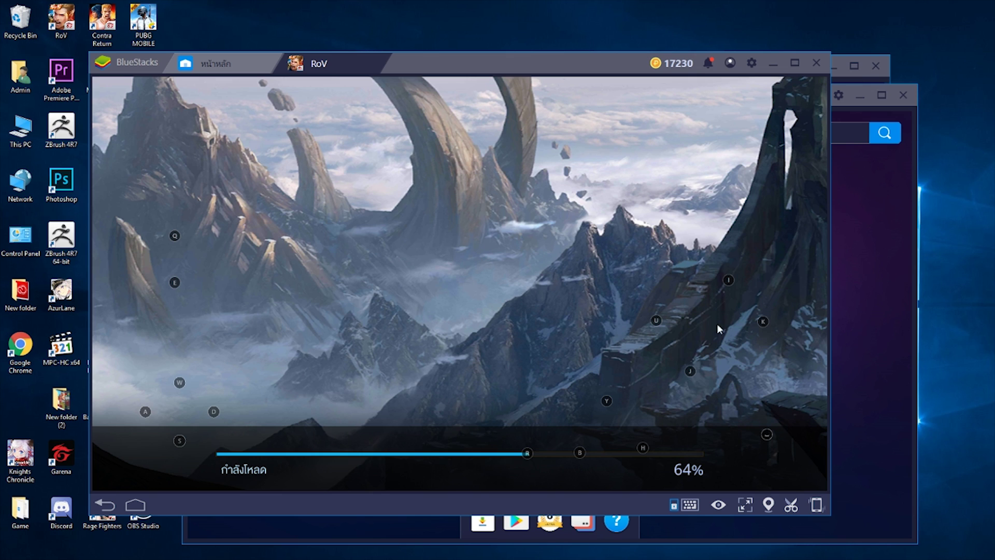
pyautogui.click(886, 308)
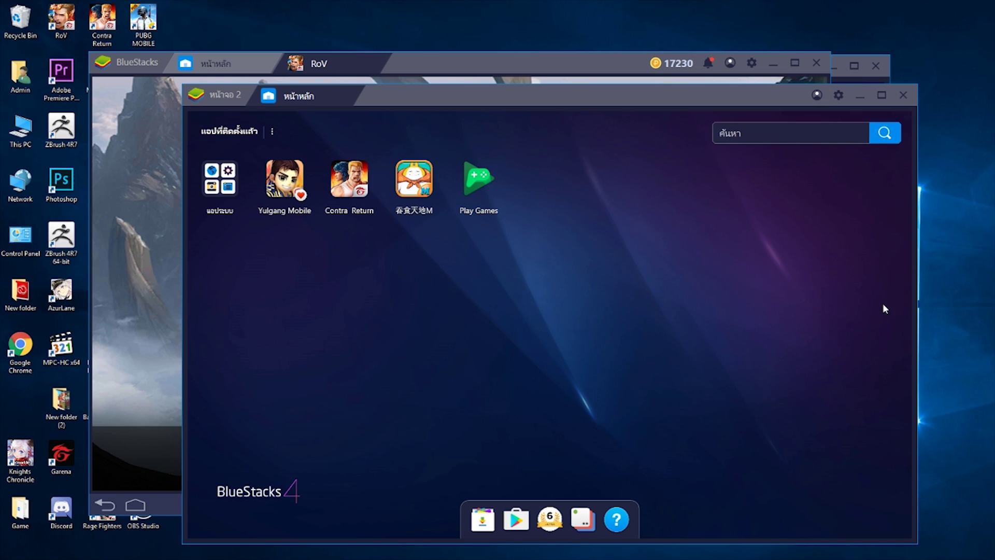
pyautogui.click(860, 81)
pyautogui.click(131, 170)
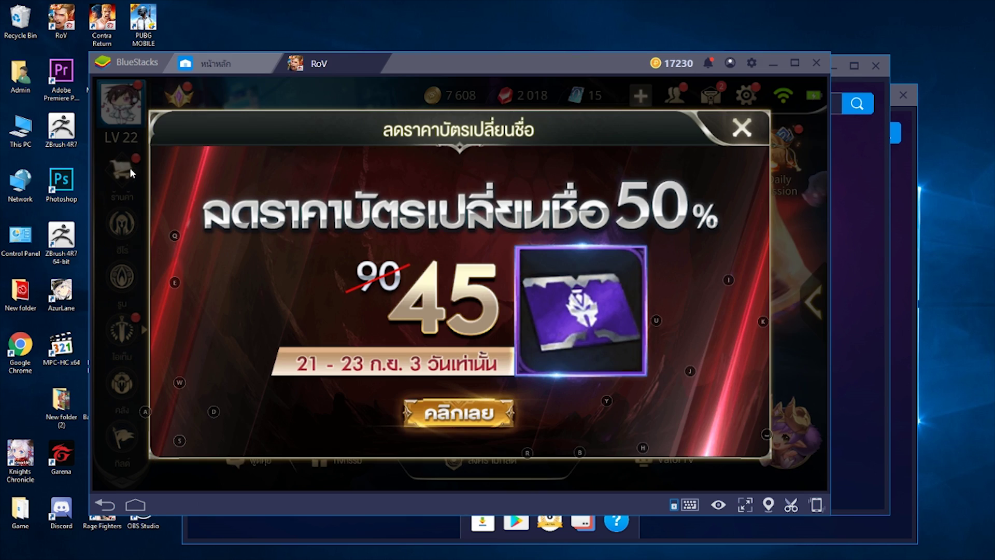
# Step: Dismiss all of RoV's promotional announcements to reach its main lobby
pyautogui.click(788, 132)
pyautogui.click(772, 135)
pyautogui.click(756, 140)
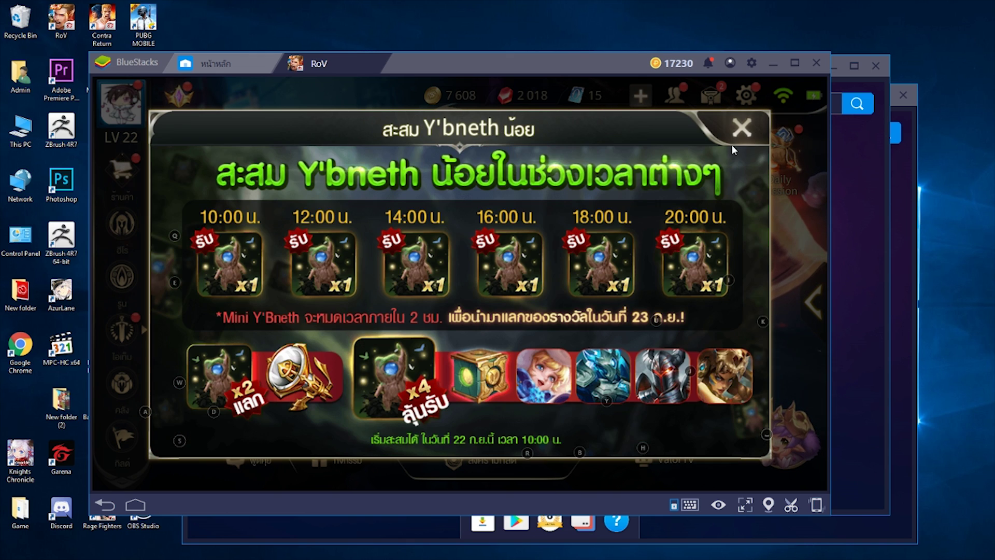
pyautogui.click(760, 139)
pyautogui.click(760, 138)
pyautogui.click(736, 131)
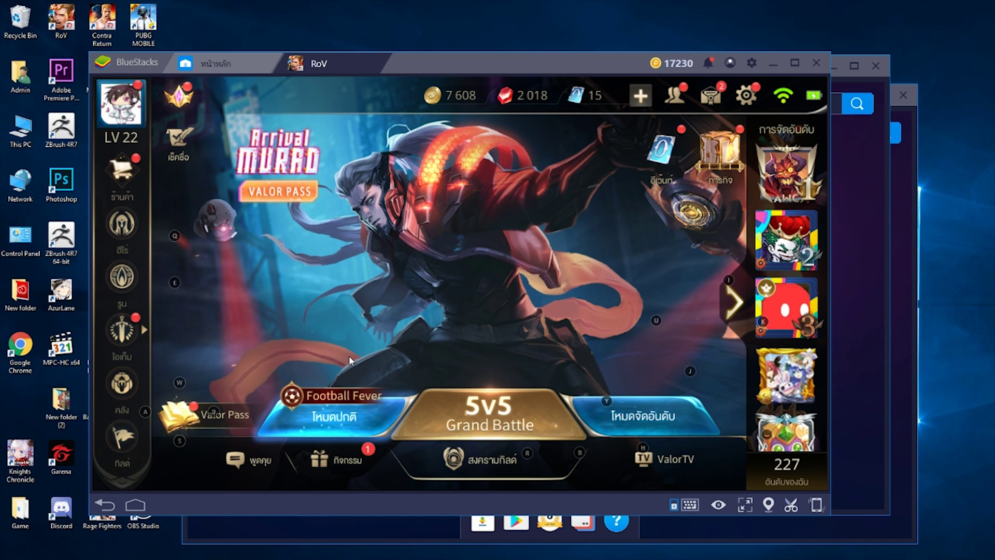
# Step: Enter the training camp (แคมป์ฝึก) from RoV's normal mode and open hero selection for a practice match
pyautogui.click(335, 416)
pyautogui.moveTo(795, 337); pyautogui.dragTo(682, 339)
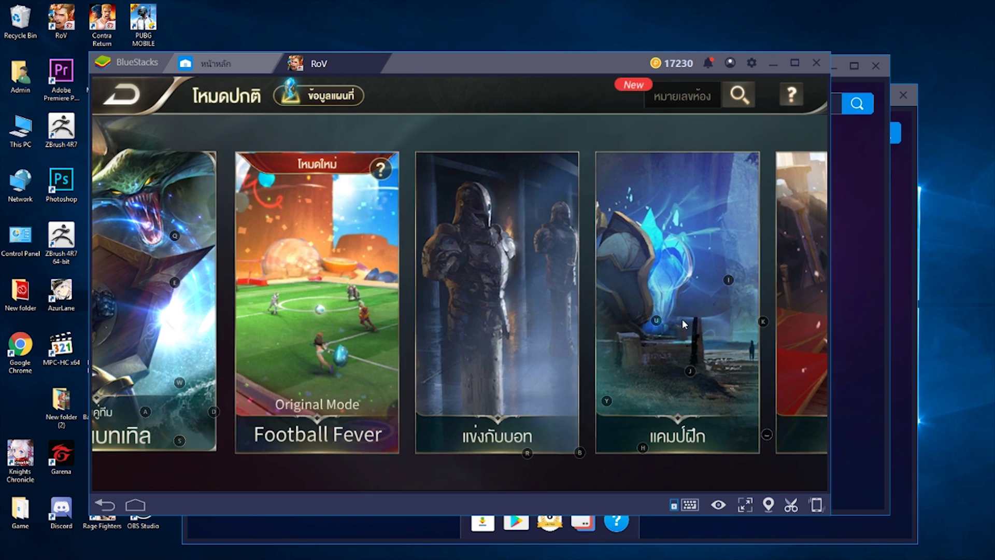
pyautogui.click(682, 319)
pyautogui.click(463, 335)
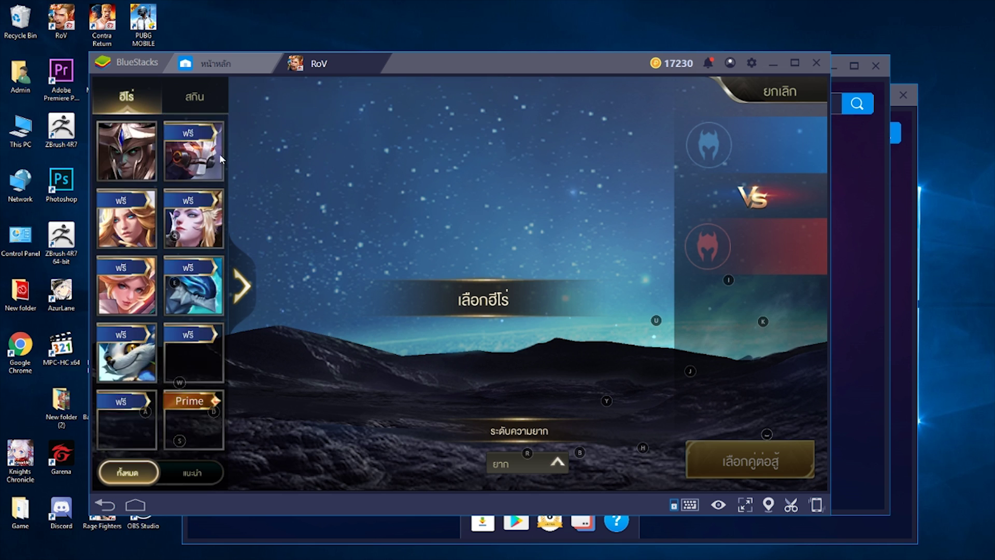
# Step: Select Lu Bu as the hero and Mganga as the opponent, and start the practice match
pyautogui.moveTo(190, 364); pyautogui.dragTo(191, 306)
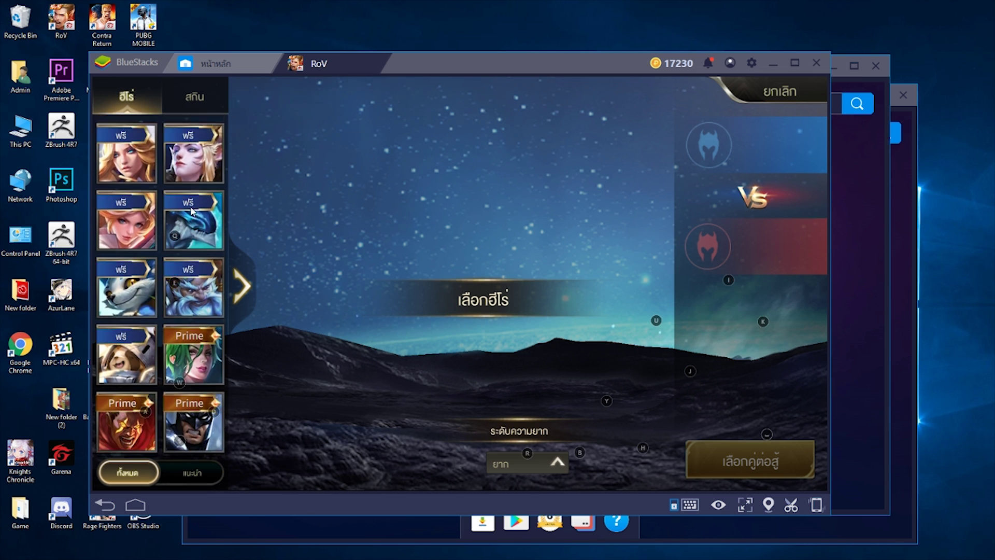
pyautogui.scroll(-5, 191, 305)
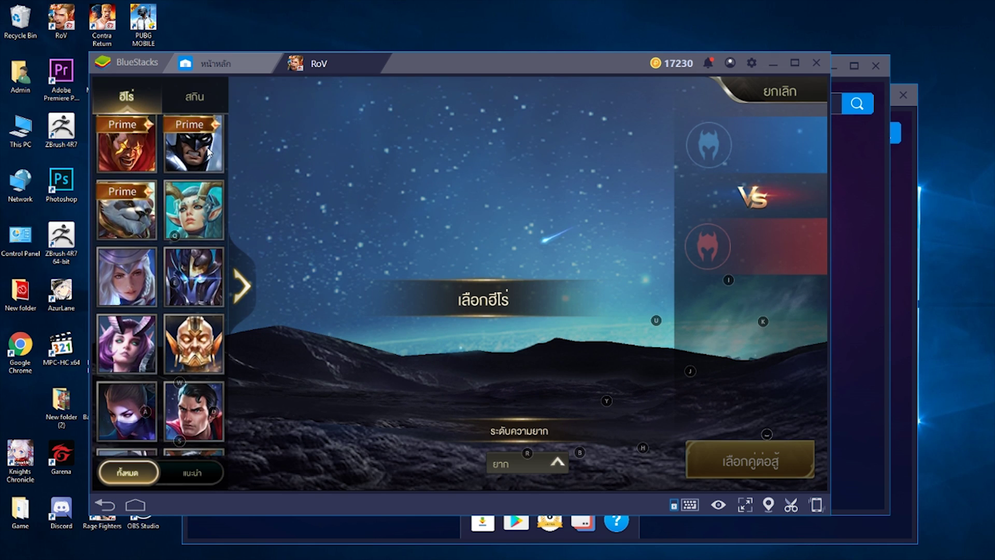
pyautogui.moveTo(190, 445)
pyautogui.mouseDown()
pyautogui.moveTo(191, 352)
pyautogui.moveTo(191, 463)
pyautogui.mouseUp()
pyautogui.scroll(5, 186, 222)
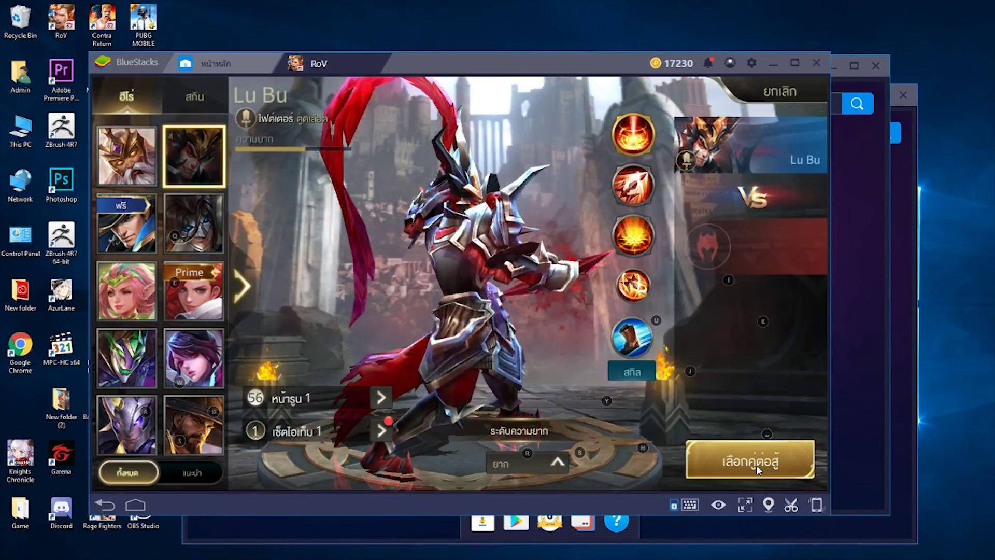
pyautogui.click(741, 456)
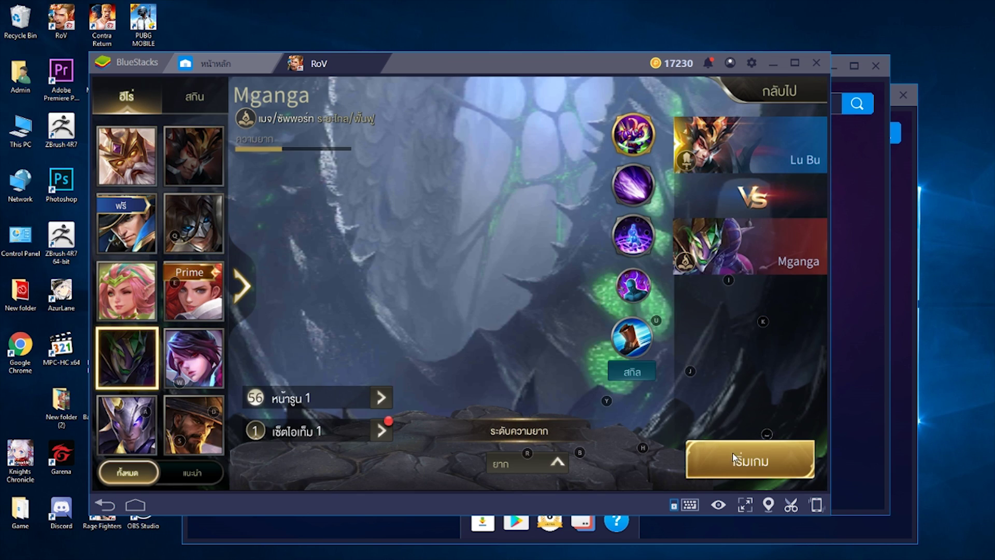
pyautogui.click(712, 450)
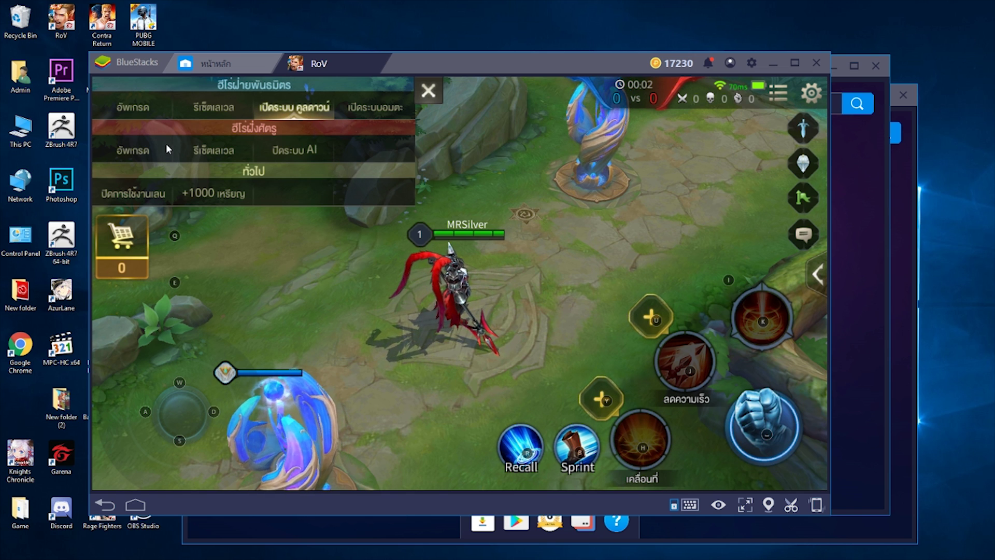
# Step: Upgrade the allied hero's level with the training options (อัพเกรด) and close the training panel
pyautogui.click(162, 104)
pyautogui.click(153, 104)
pyautogui.click(148, 108)
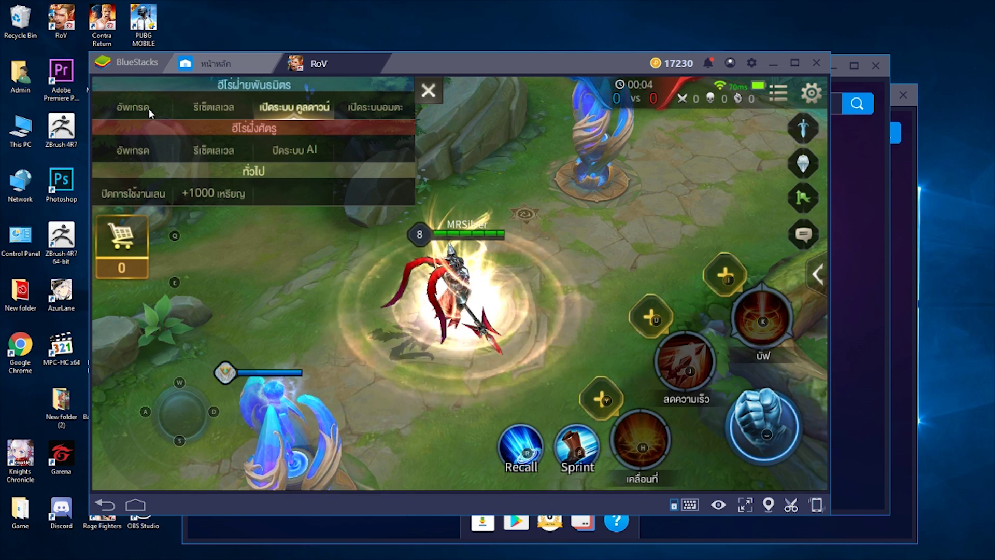
pyautogui.click(428, 91)
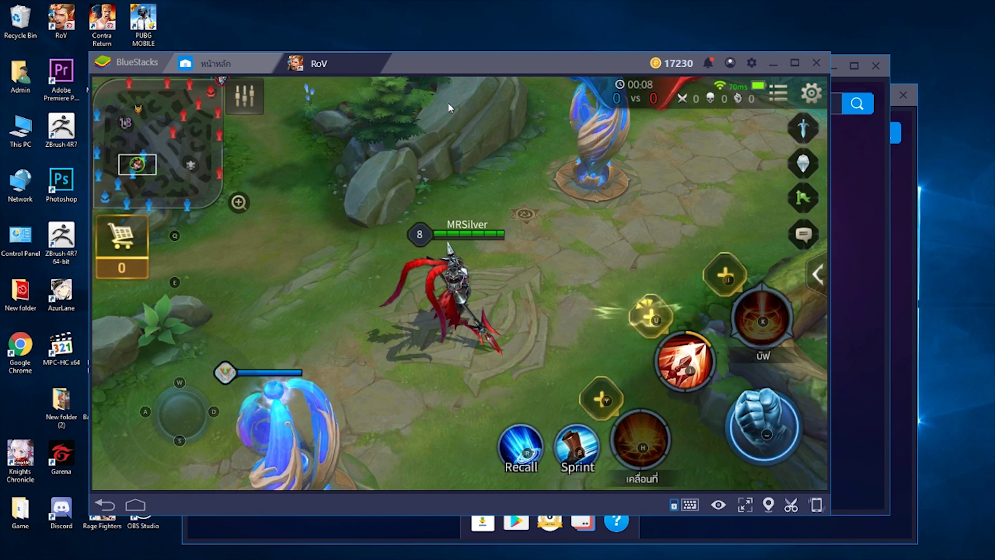
# Step: Spend Lu Bu's skill points on all three skills using the preset keyboard bindings
pyautogui.press('y')
pyautogui.press('u')
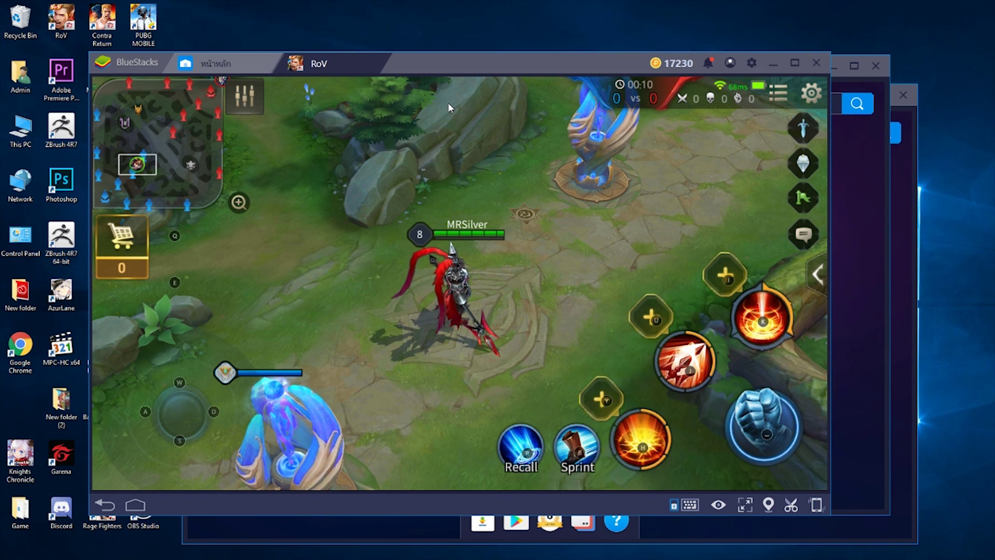
pyautogui.press('i')
pyautogui.press('y')
# Step: Walk Lu Bu up the lane and try the preset bindings for his slow and buff skills
pyautogui.press('d')
pyautogui.press('j')
pyautogui.press('w')
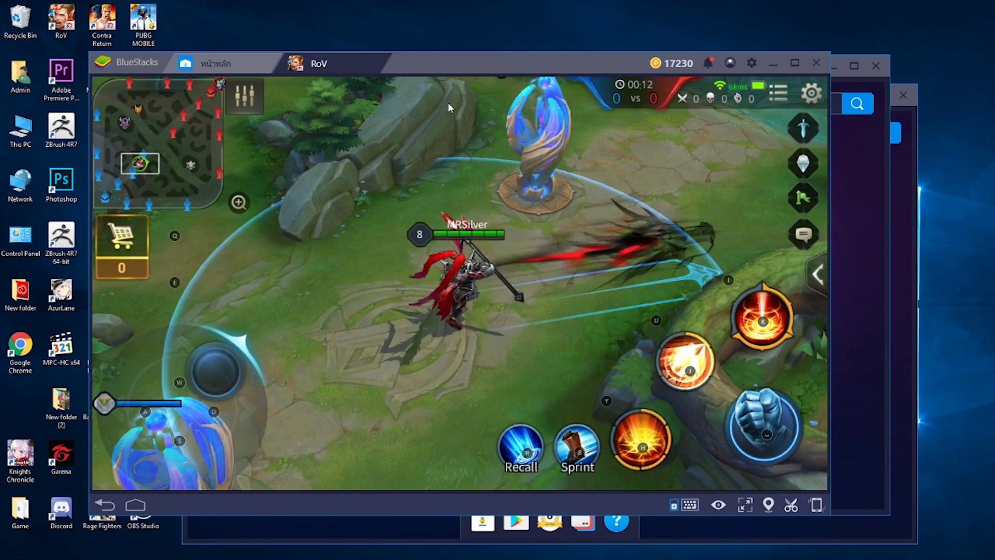
pyautogui.press('j')
pyautogui.press('k')
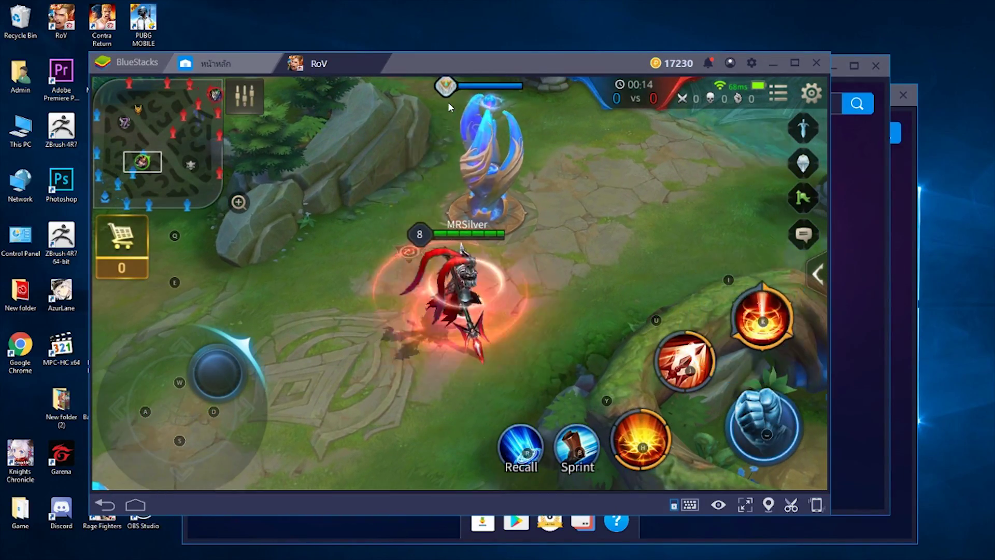
pyautogui.press('d')
pyautogui.press('w')
pyautogui.press('j')
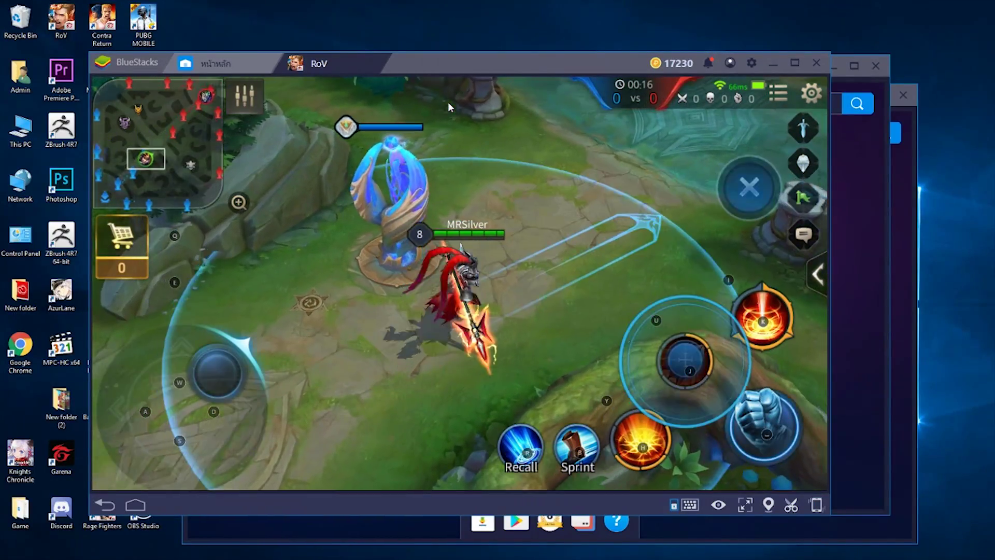
# Step: Try the preset bindings for Lu Bu's movement skill, Sprint and Recall, and interrupt the recall by moving away
pyautogui.press('h')
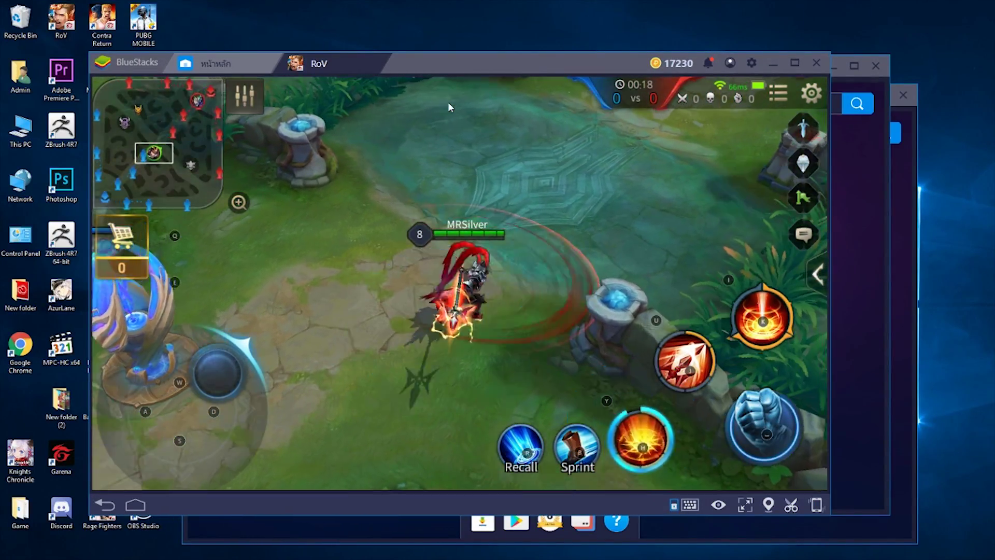
pyautogui.press('w')
pyautogui.press('h')
pyautogui.press('h')
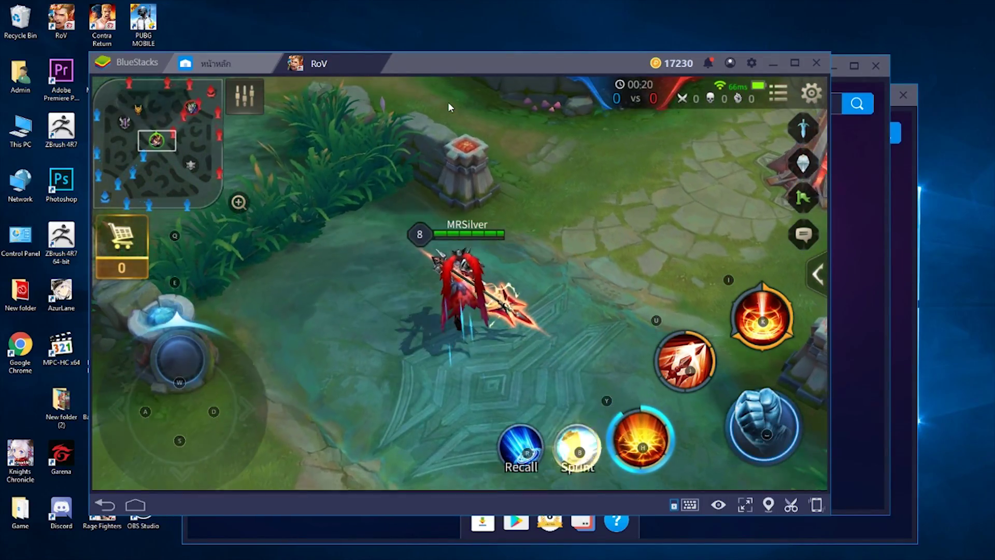
pyautogui.press('d')
pyautogui.press('r')
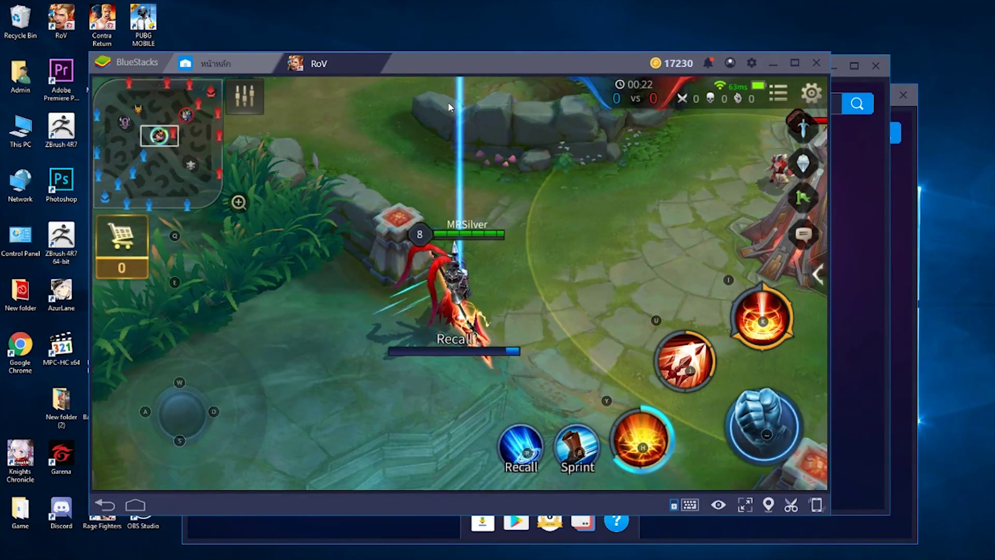
pyautogui.press('a')
pyautogui.press('s')
pyautogui.press('k')
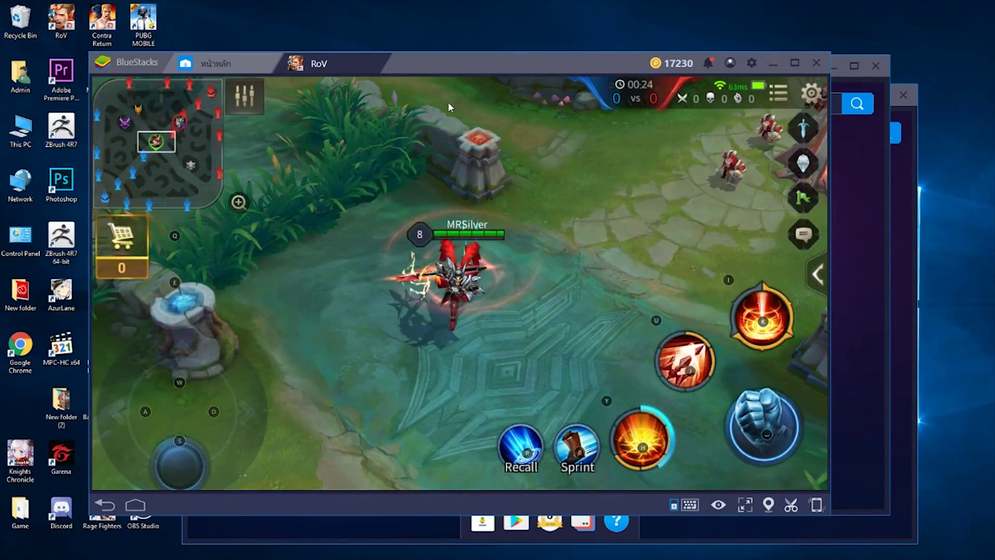
# Step: Advance on the enemy minions and Mganga and attack them repeatedly with Lu Bu's slow skill
pyautogui.press('w')
pyautogui.press('d')
pyautogui.press('j')
pyautogui.press('j')
pyautogui.press('j')
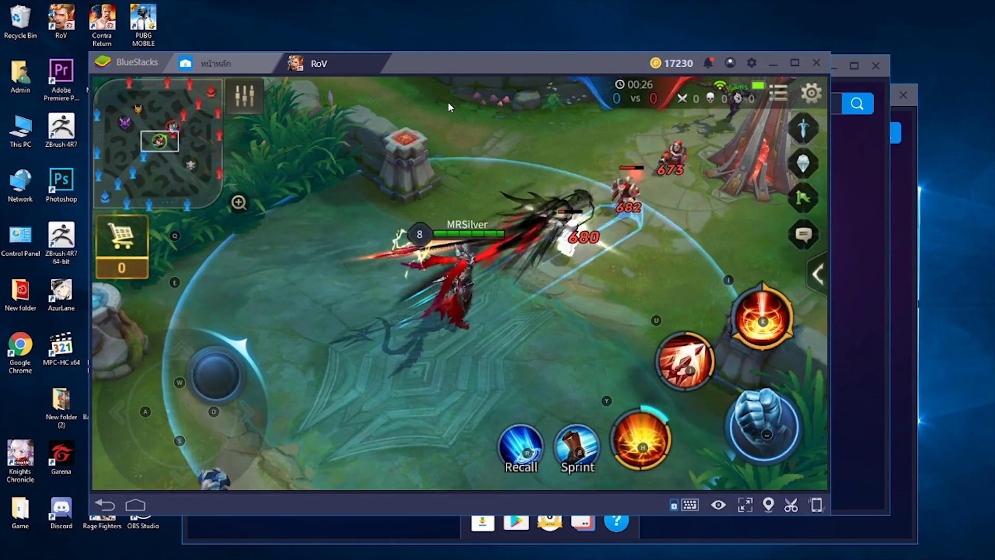
pyautogui.press('j')
pyautogui.press('j')
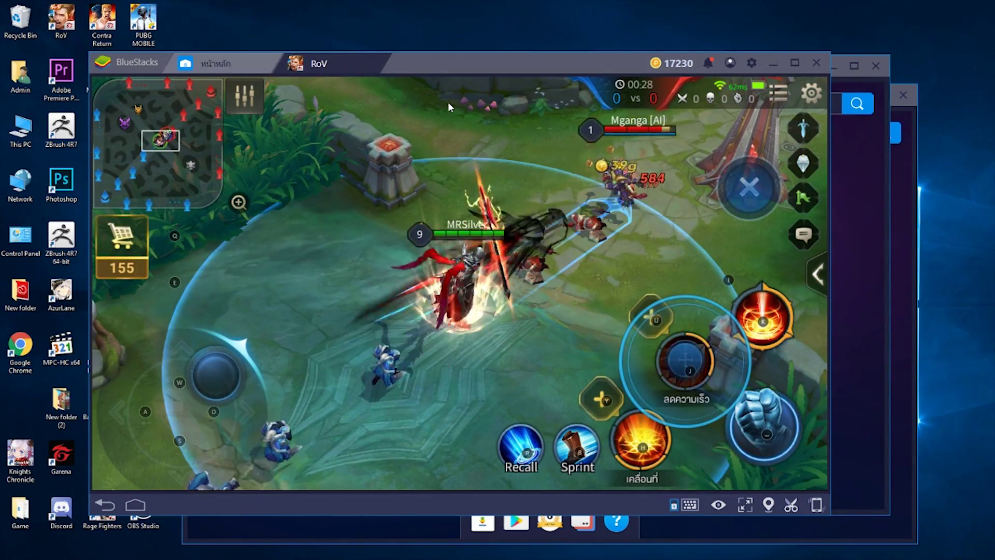
pyautogui.press('j')
pyautogui.press('j')
pyautogui.press('j')
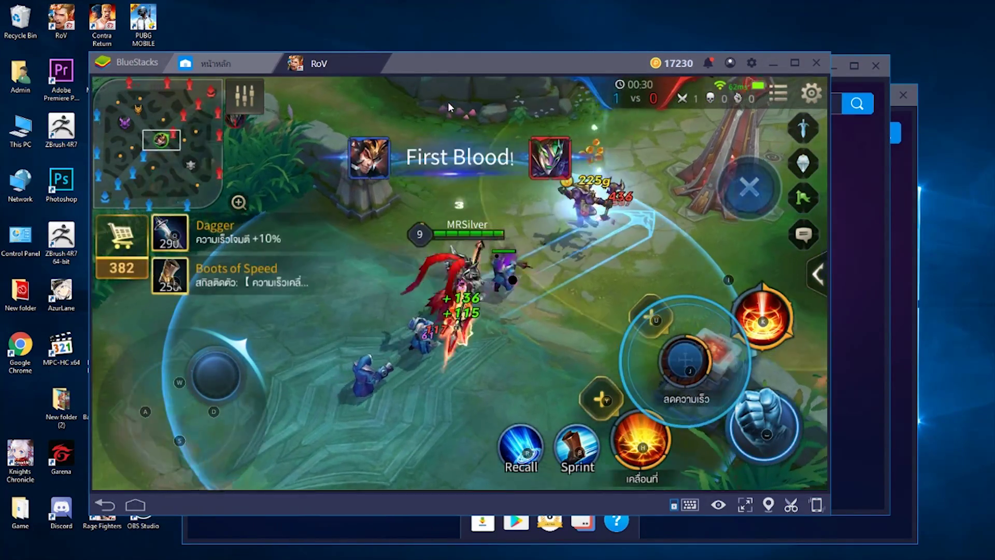
pyautogui.press('j')
# Step: Dash Lu Bu to the enemy tower and damage it with basic attacks
pyautogui.press('w')
pyautogui.press('h')
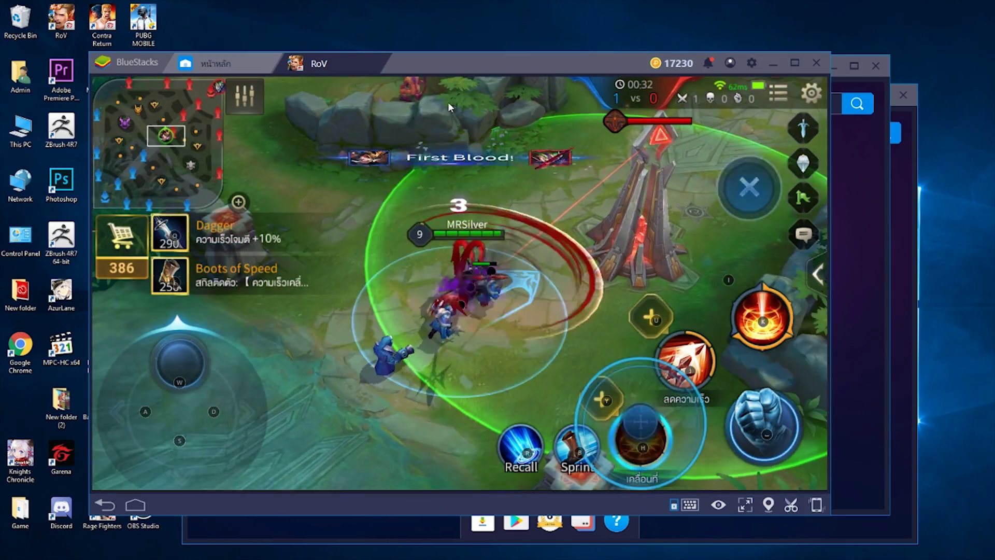
pyautogui.press('d')
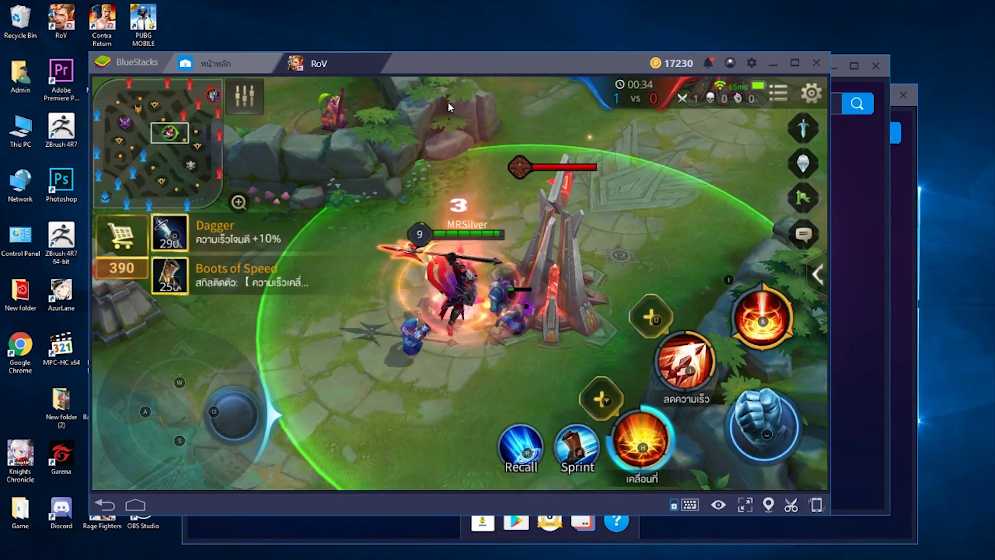
pyautogui.press('space')
pyautogui.press('space')
pyautogui.press('space')
pyautogui.press('space')
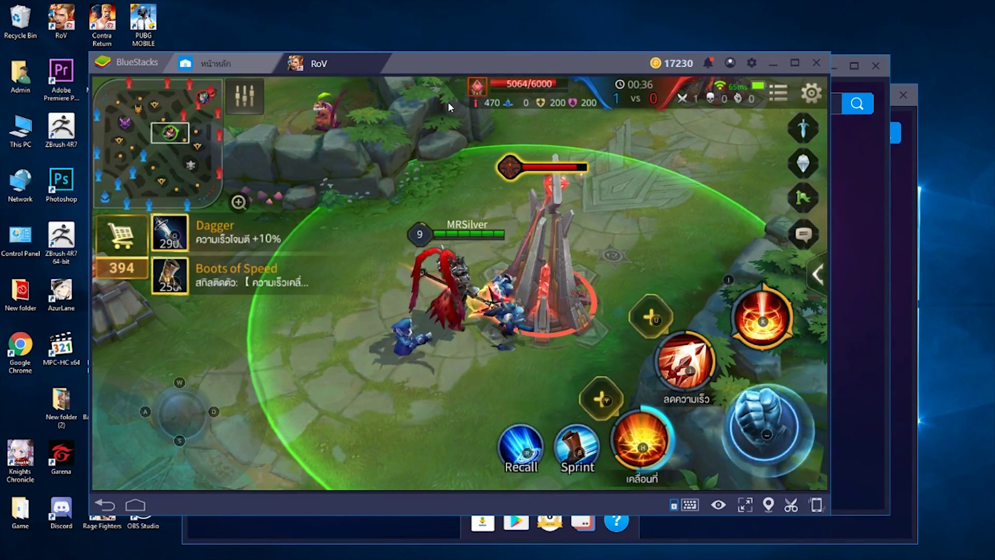
pyautogui.press('j')
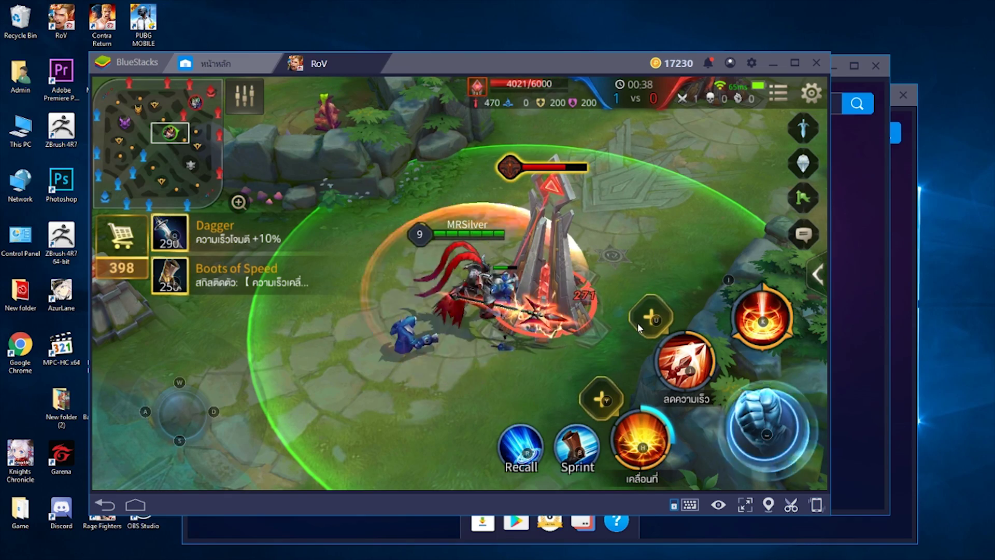
pyautogui.press('j')
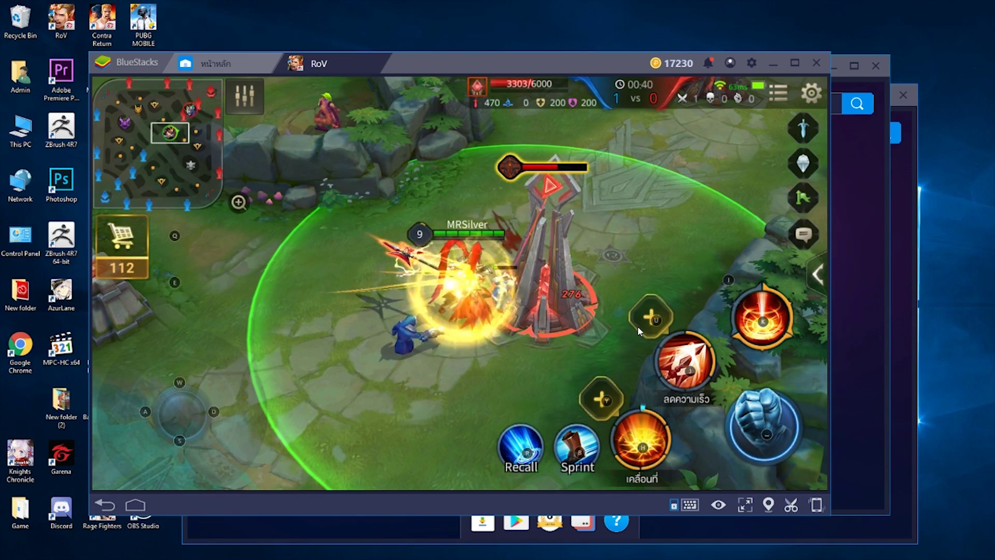
# Step: Pull Lu Bu back from the enemy tower, aiming the movement skill away from it
pyautogui.press('a')
pyautogui.press('s')
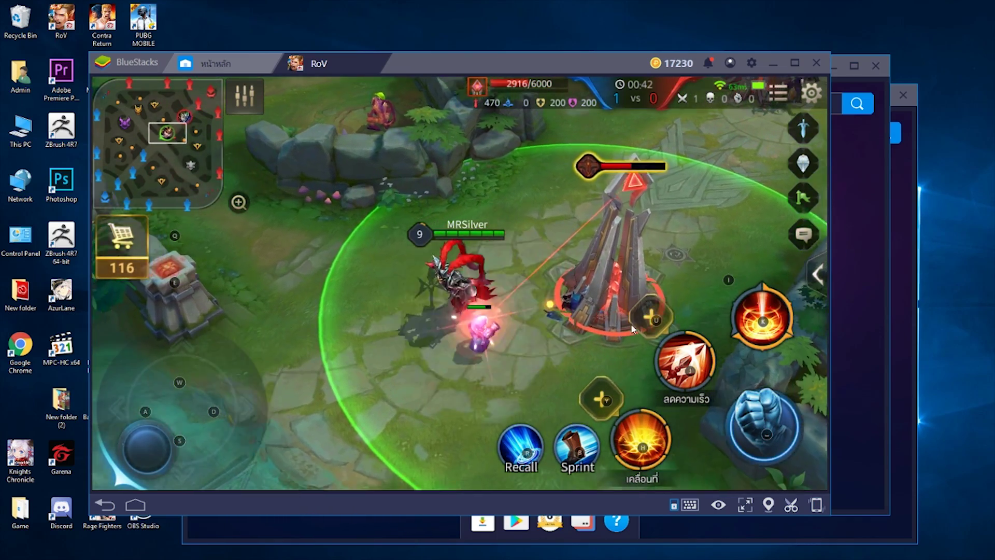
pyautogui.press('d')
pyautogui.press('space')
pyautogui.press('a')
pyautogui.press('s')
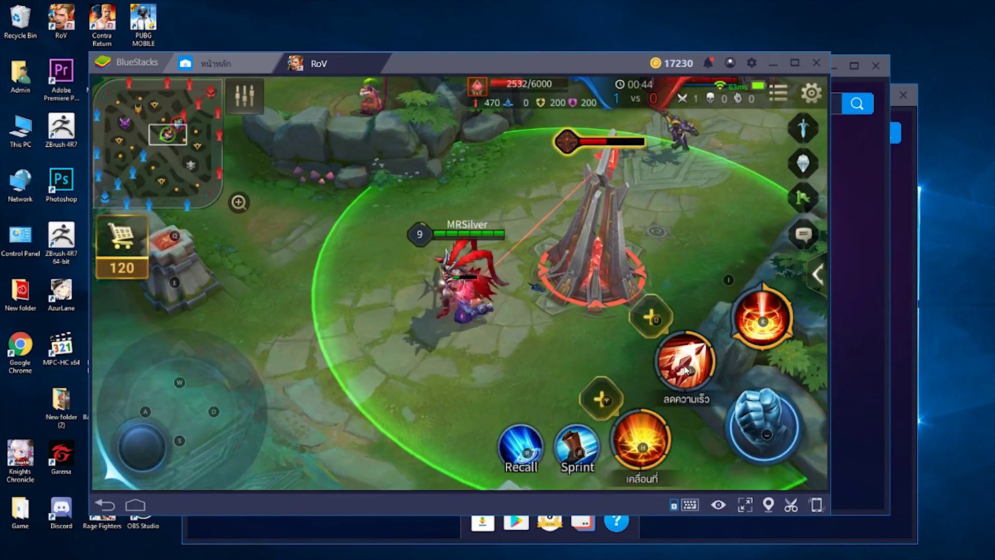
pyautogui.press('j')
pyautogui.moveTo(651, 418); pyautogui.dragTo(577, 473)
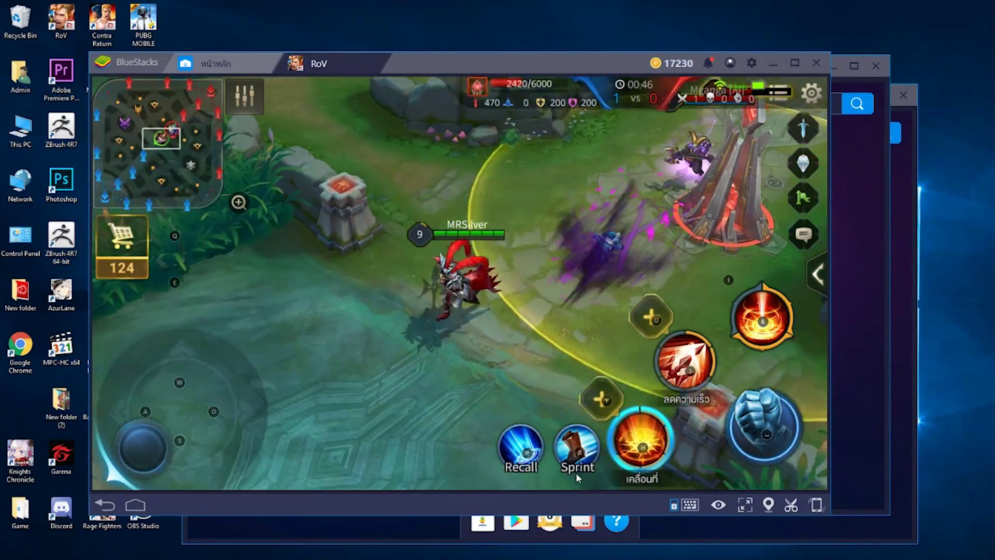
# Step: Dash Lu Bu along the river, aiming the movement skill in the walking direction
pyautogui.press('w')
pyautogui.press('d')
pyautogui.moveTo(641, 440); pyautogui.dragTo(594, 395)
pyautogui.press('a')
pyautogui.press('w')
pyautogui.moveTo(642, 439); pyautogui.dragTo(606, 355)
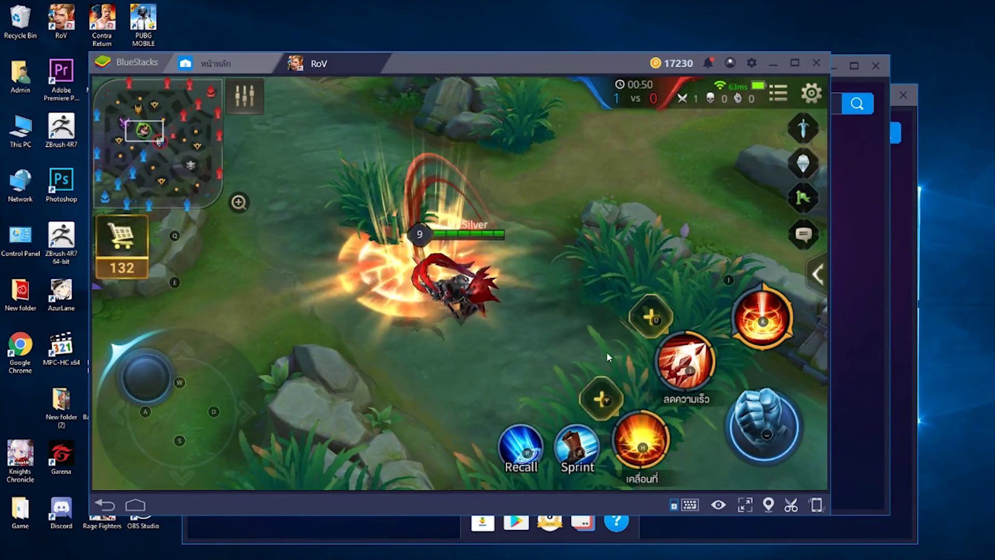
pyautogui.press('w')
pyautogui.moveTo(643, 436); pyautogui.dragTo(650, 290)
# Step: Bring Lu Bu back toward the lane, manually aiming his slow and movement skills
pyautogui.press('a')
pyautogui.press('s')
pyautogui.press('d')
pyautogui.moveTo(685, 361); pyautogui.dragTo(818, 463)
pyautogui.moveTo(685, 361); pyautogui.dragTo(754, 486)
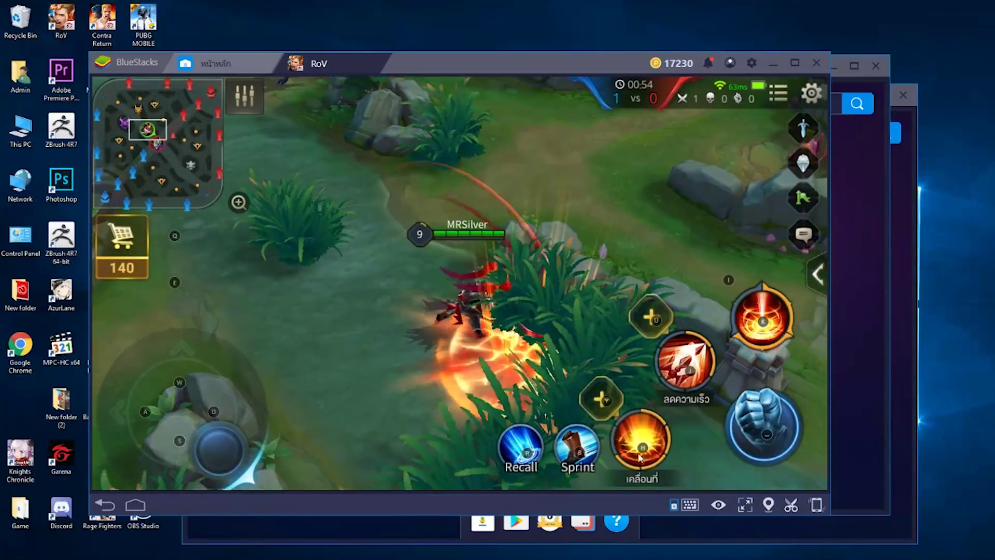
pyautogui.moveTo(642, 440); pyautogui.dragTo(731, 515)
pyautogui.press('d')
pyautogui.moveTo(647, 461); pyautogui.dragTo(692, 419)
# Step: Fight Mganga and the minions near the enemy tower with manually aimed skills, and retreat to the river
pyautogui.press('w')
pyautogui.click(686, 362)
pyautogui.press('w')
pyautogui.click(663, 428)
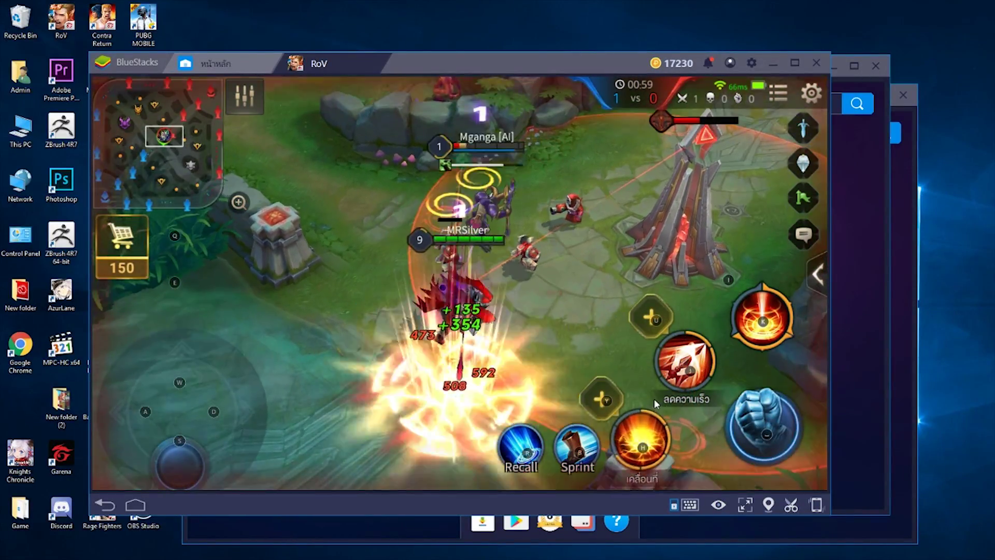
pyautogui.moveTo(656, 420); pyautogui.dragTo(713, 367)
pyautogui.press('a')
pyautogui.click(697, 363)
pyautogui.press('s')
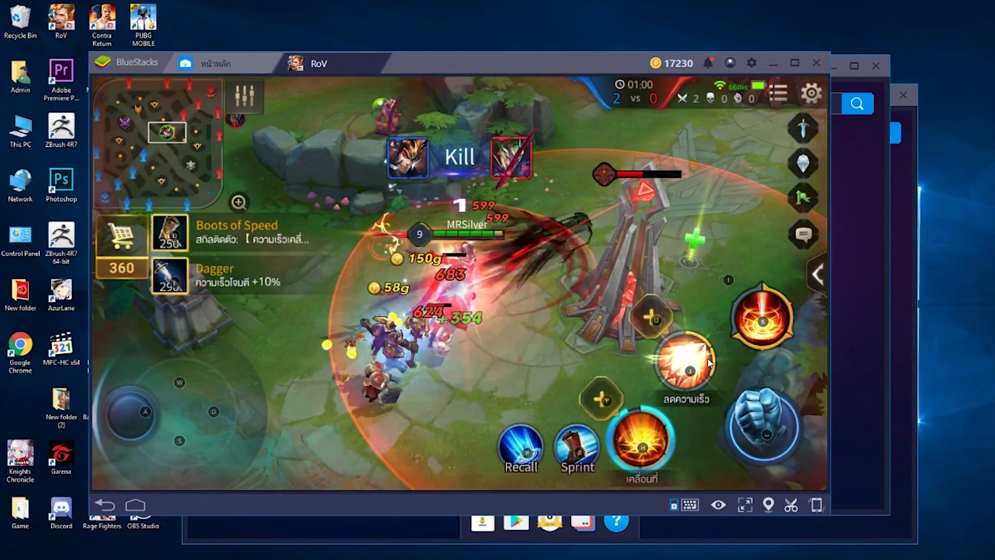
pyautogui.click(681, 356)
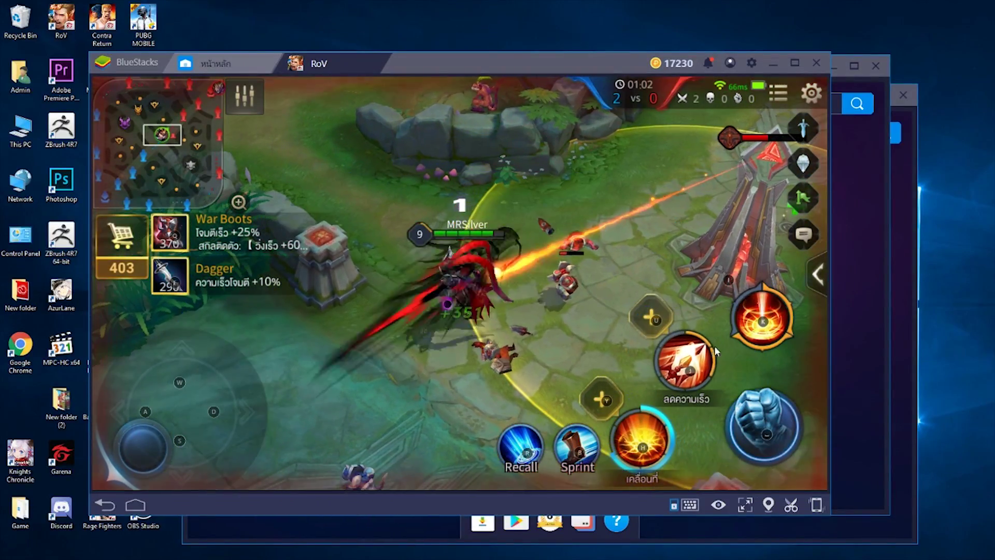
pyautogui.press('a')
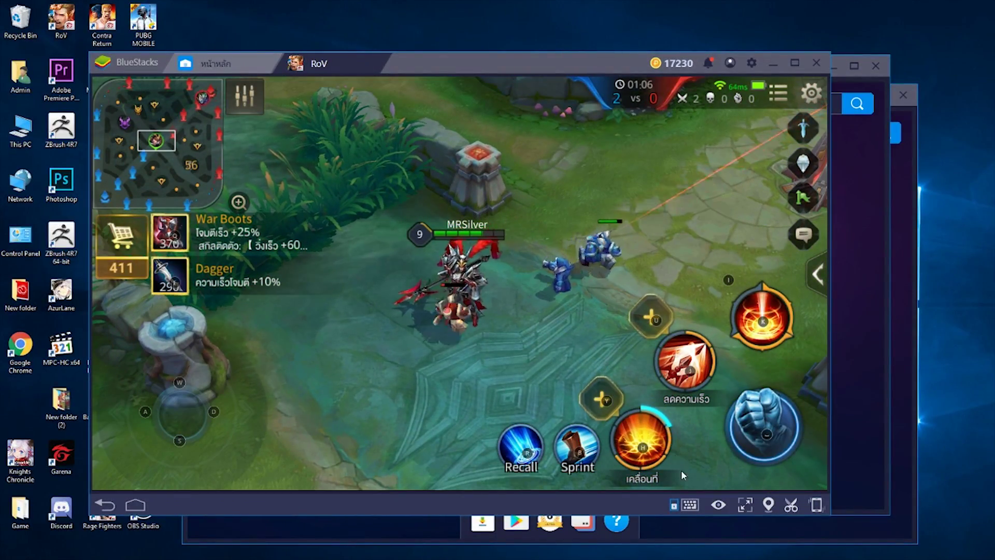
# Step: Remap the RoV skill-upgrade keys to F1 for the movement skill, F2 for the slow skill and F3 for the ultimate, and save the layout
pyautogui.click(691, 505)
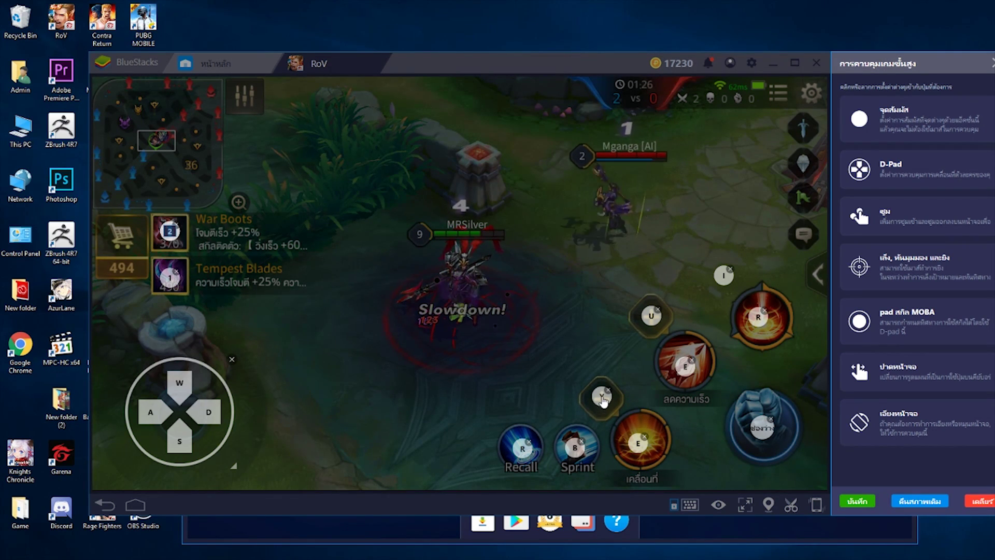
pyautogui.press('F2')
pyautogui.click(652, 316)
pyautogui.press('F2')
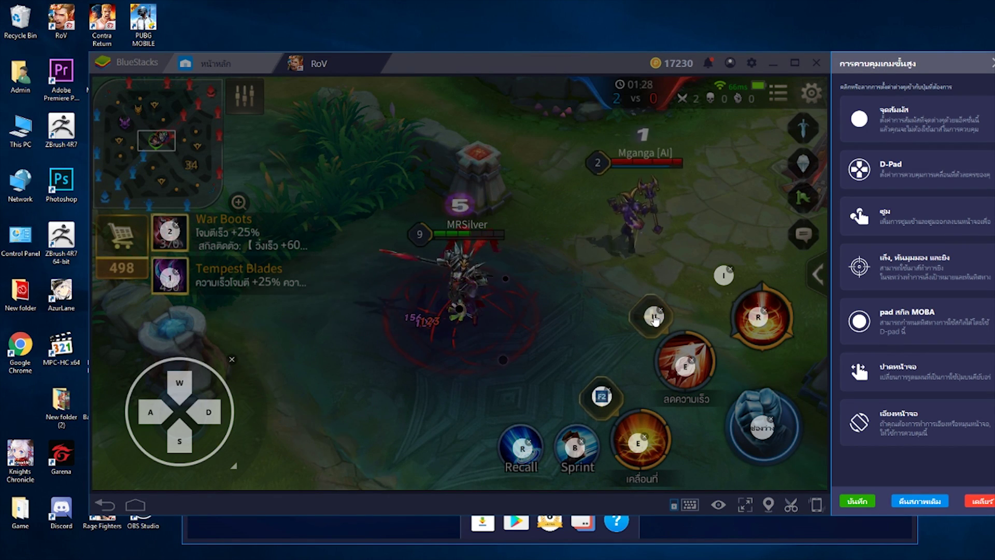
pyautogui.click(724, 274)
pyautogui.press('F3')
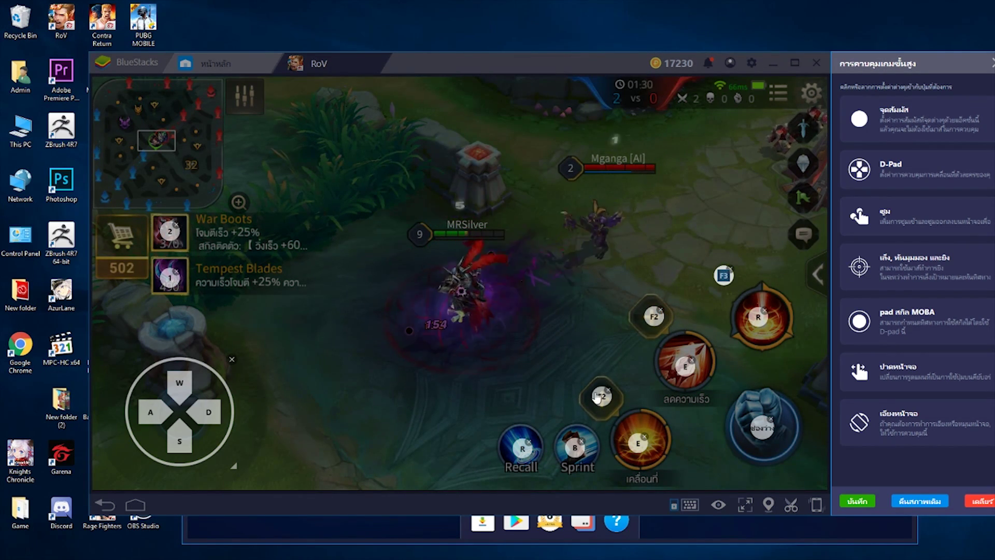
pyautogui.click(605, 400)
pyautogui.press('F1')
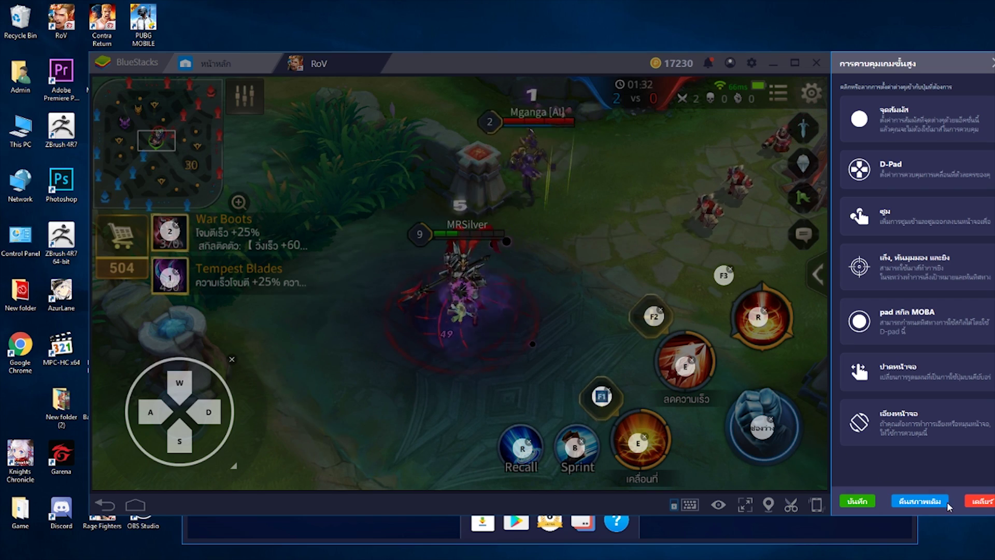
pyautogui.click(867, 504)
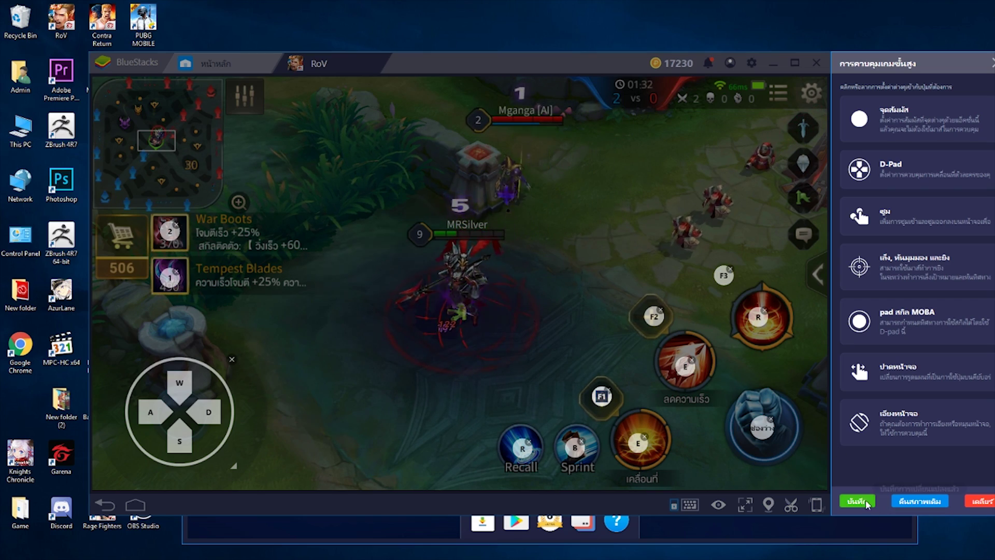
pyautogui.click(992, 63)
# Step: Retreat Lu Bu from the river toward the allied tower, aiming the slow skill at the pursuing minions
pyautogui.press('s')
pyautogui.press('a')
pyautogui.press('a')
pyautogui.press('s')
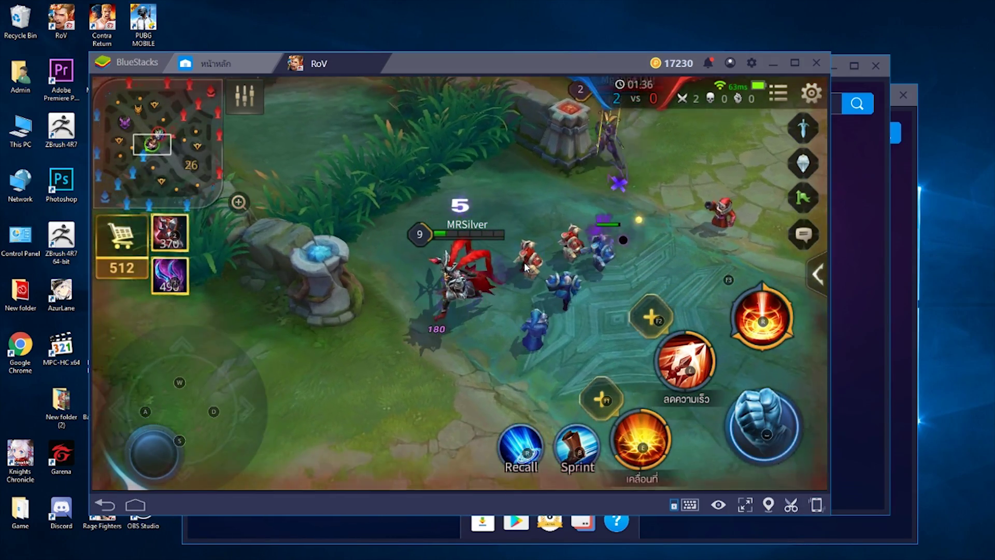
pyautogui.press('l')
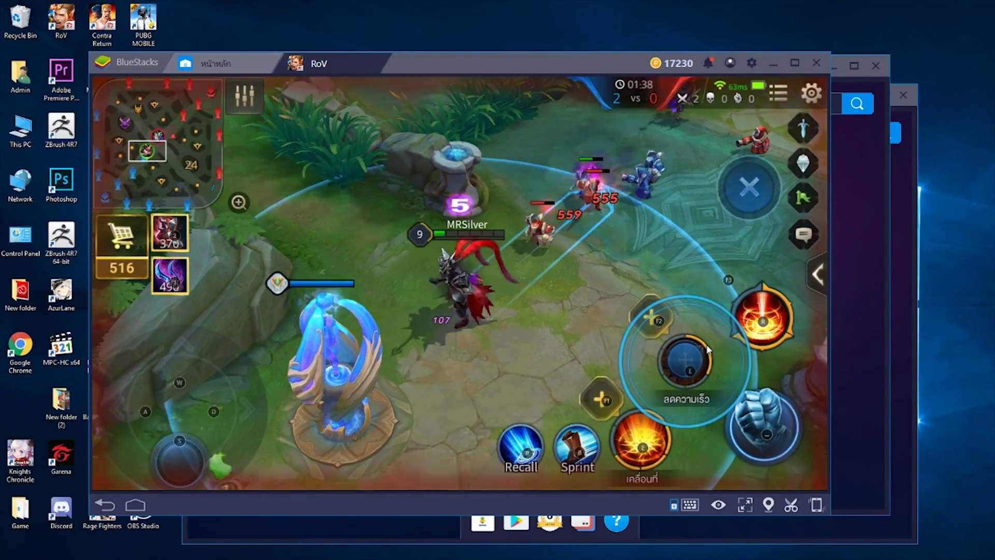
pyautogui.press('d')
pyautogui.press('w')
pyautogui.press('l')
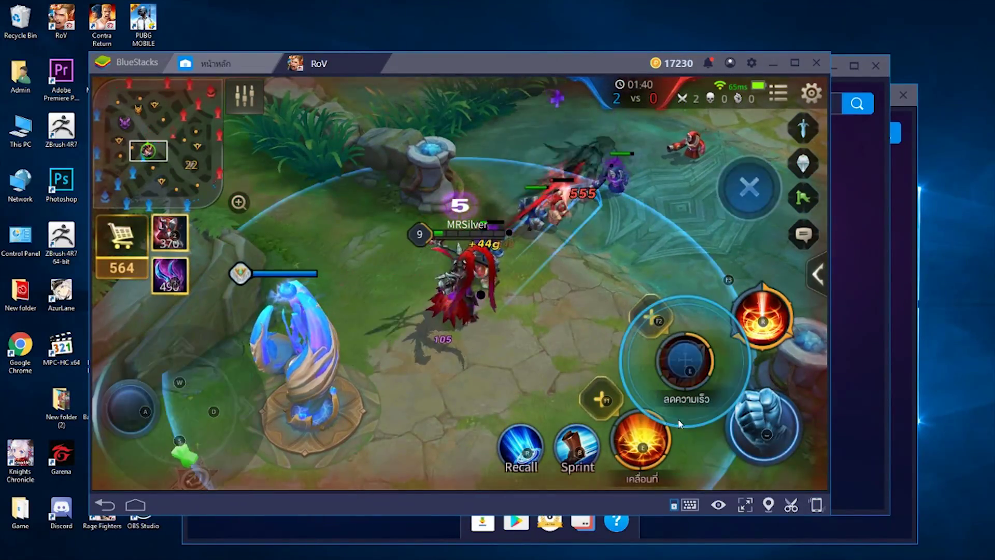
# Step: Fight the minions near the allied tower with Lu Bu's movement skill, basic attack and slow skill
pyautogui.press('w')
pyautogui.press('a')
pyautogui.press('e')
pyautogui.press('d')
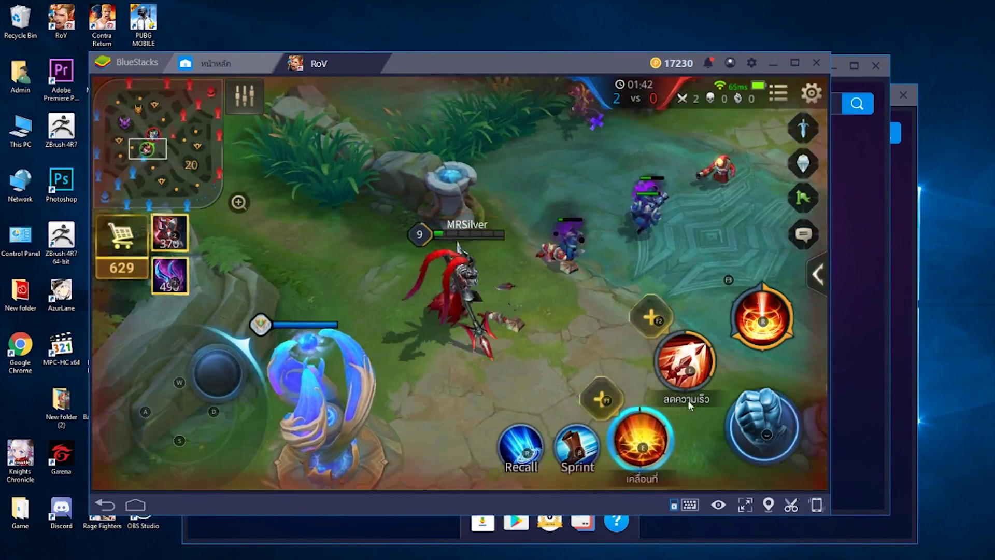
pyautogui.press('space')
pyautogui.press('a')
pyautogui.press('s')
pyautogui.click(675, 369)
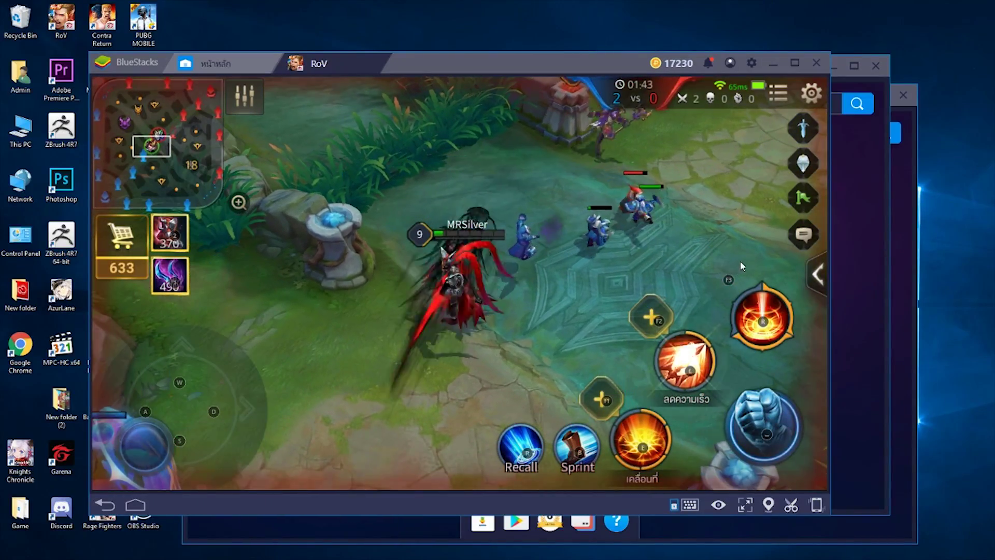
# Step: Advance to the river with the ultimate activated, hit the minions with basic attacks, and back away
pyautogui.press('d')
pyautogui.click(760, 320)
pyautogui.press('w')
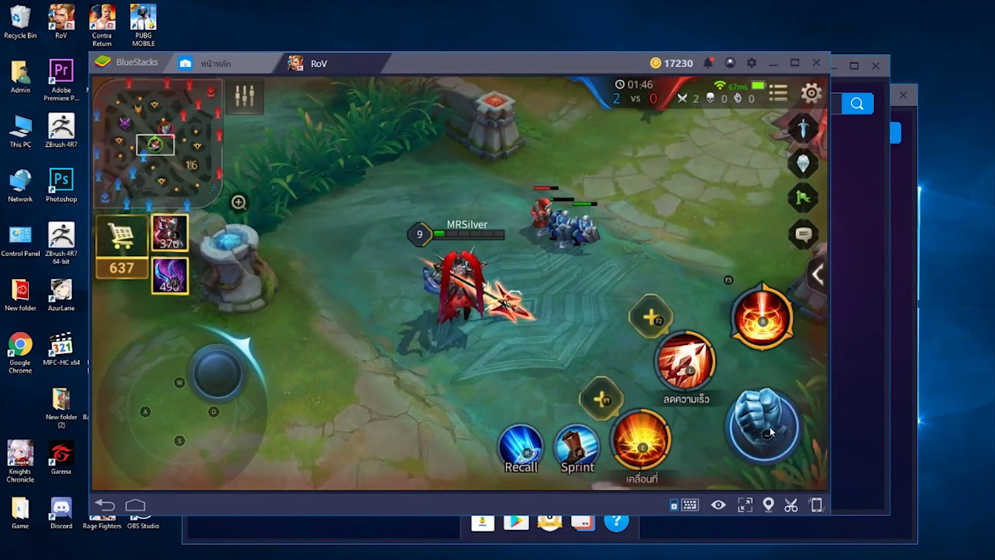
pyautogui.click(769, 431)
pyautogui.click(770, 433)
pyautogui.click(769, 432)
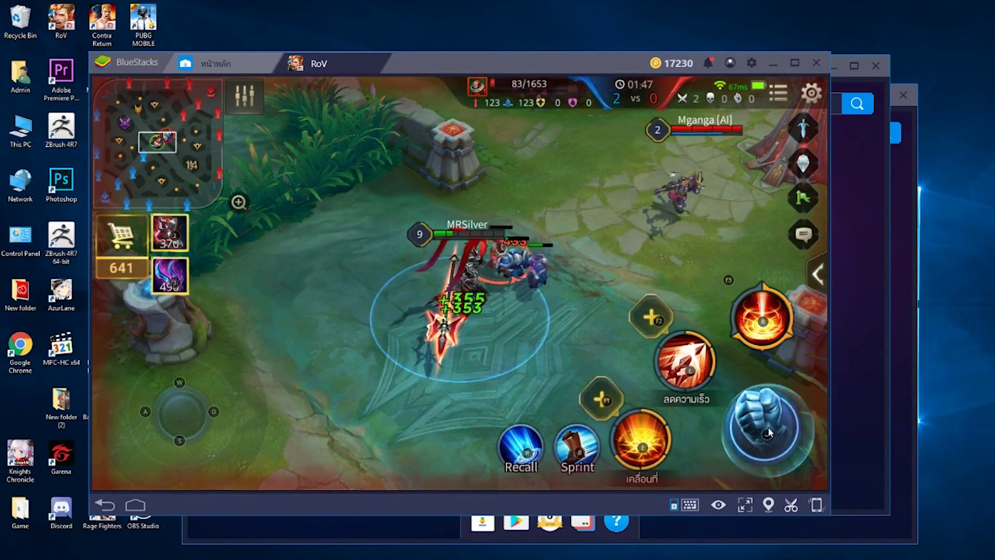
pyautogui.click(770, 432)
pyautogui.press('a')
pyautogui.press('s')
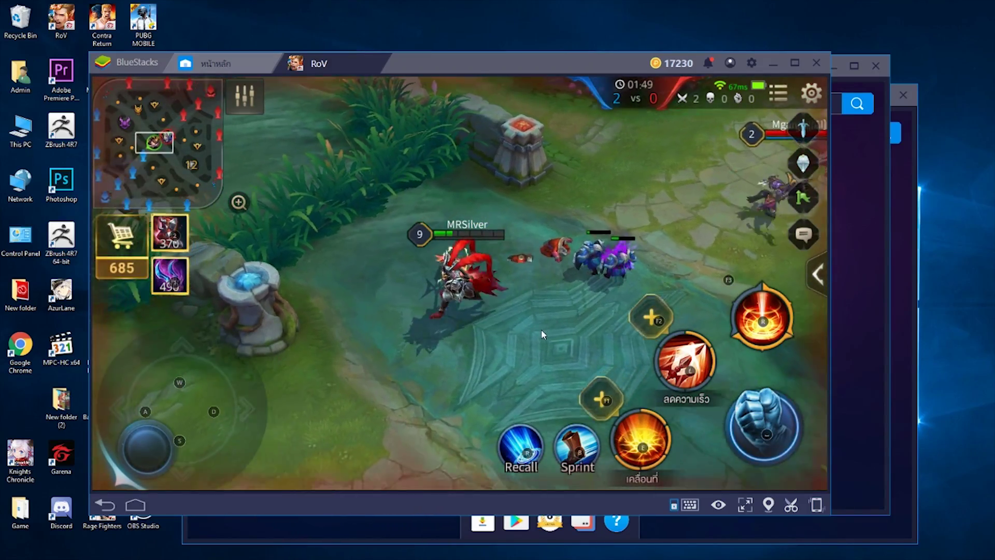
# Step: Buy a recommended item for Lu Bu and walk him back toward the lane
pyautogui.press('1')
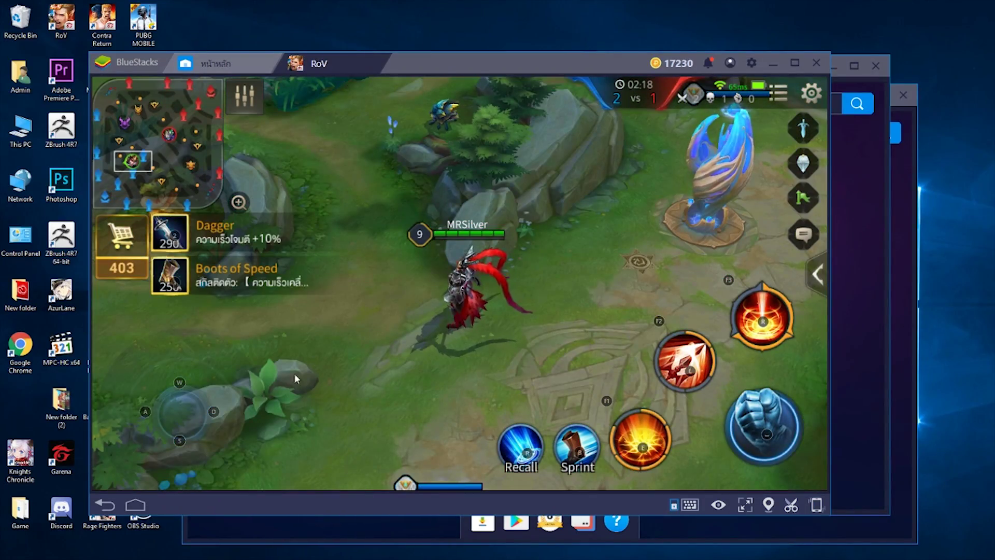
pyautogui.press('d')
pyautogui.press('d')
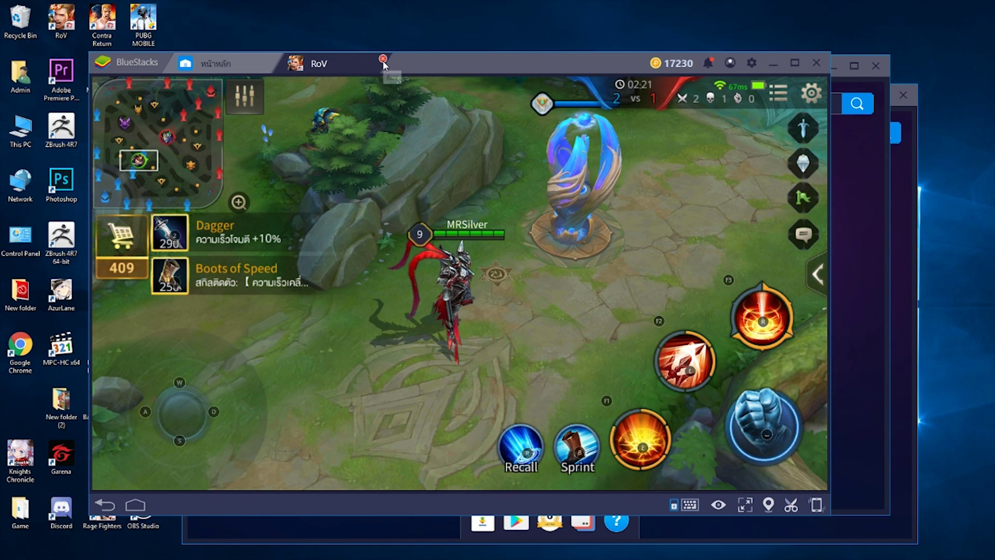
# Step: Launch PUBG MOBILE from the BlueStacks home screen and select the 1080p control scheme
pyautogui.click(210, 63)
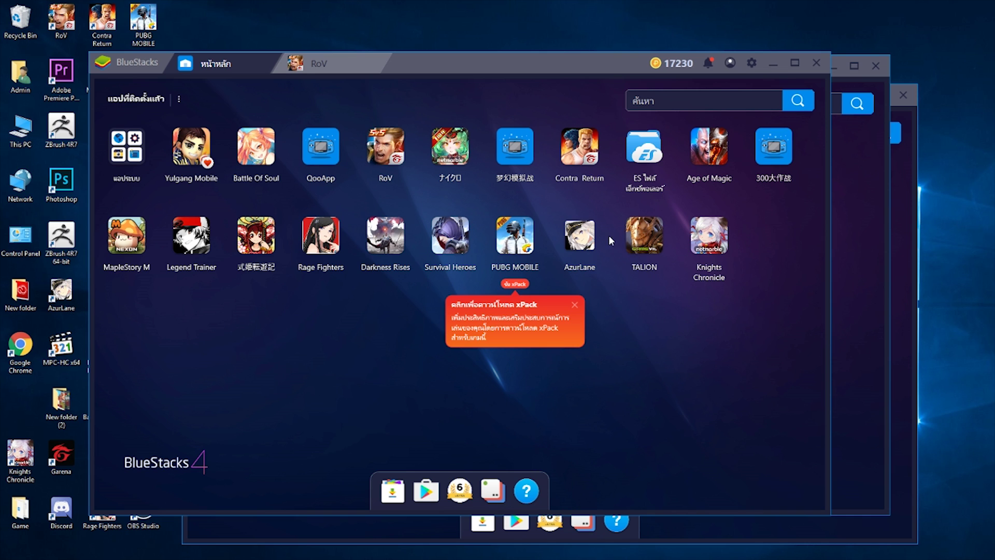
pyautogui.click(525, 234)
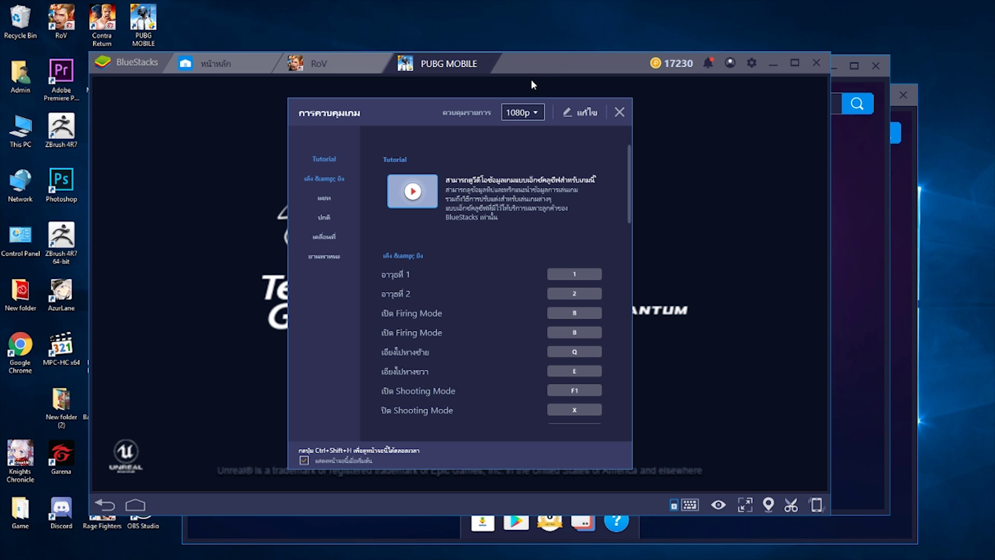
pyautogui.click(529, 113)
pyautogui.click(524, 129)
pyautogui.click(525, 147)
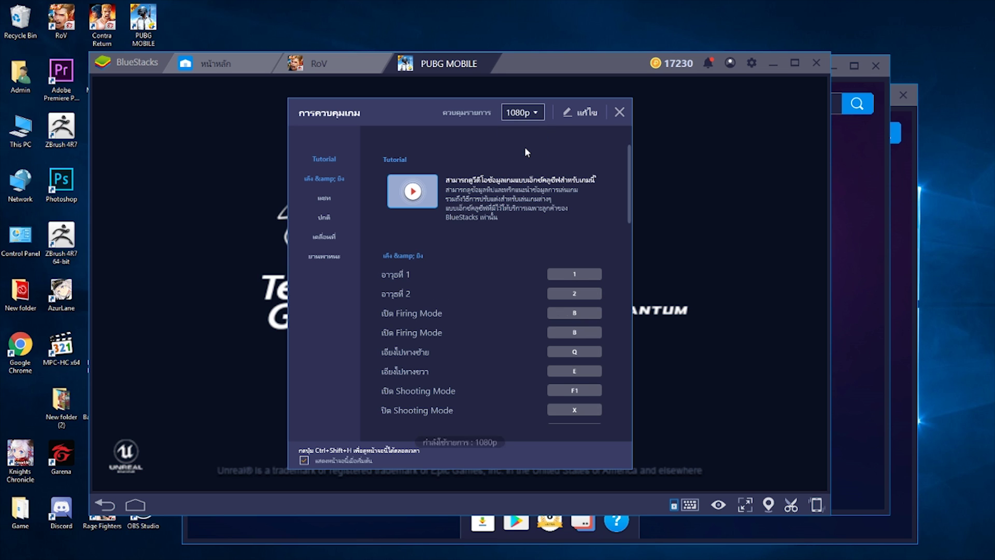
# Step: Look through the PUBG MOBILE key assignments from shooting to vehicles, and fade out the on-screen key hints completely
pyautogui.scroll(-2, 471, 283)
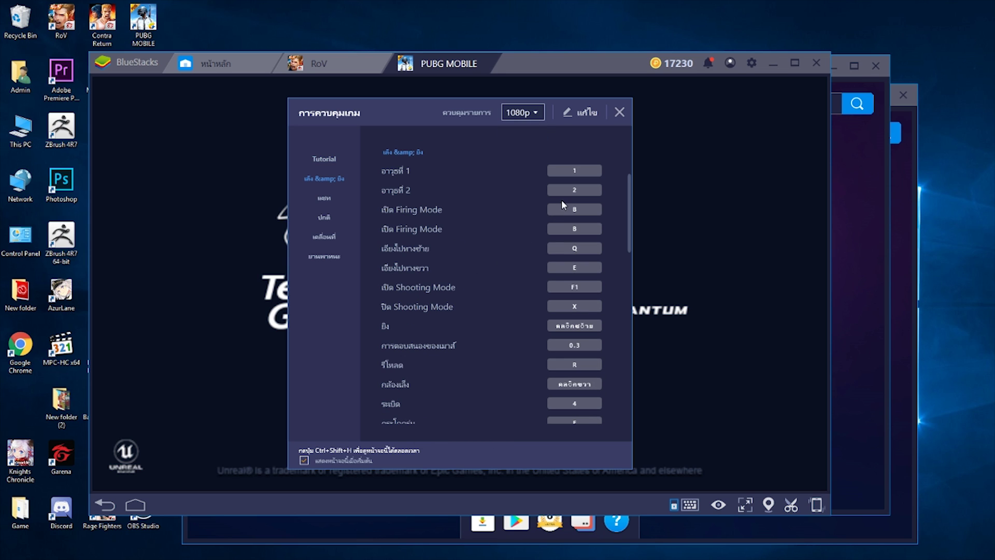
pyautogui.scroll(-1, 565, 217)
pyautogui.scroll(2, 560, 248)
pyautogui.scroll(-3, 547, 264)
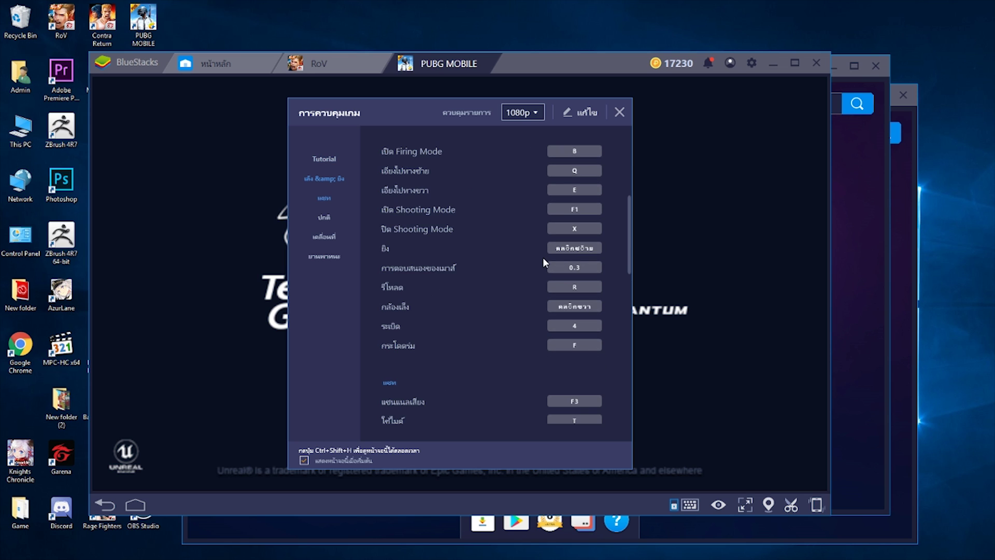
pyautogui.scroll(-6, 543, 257)
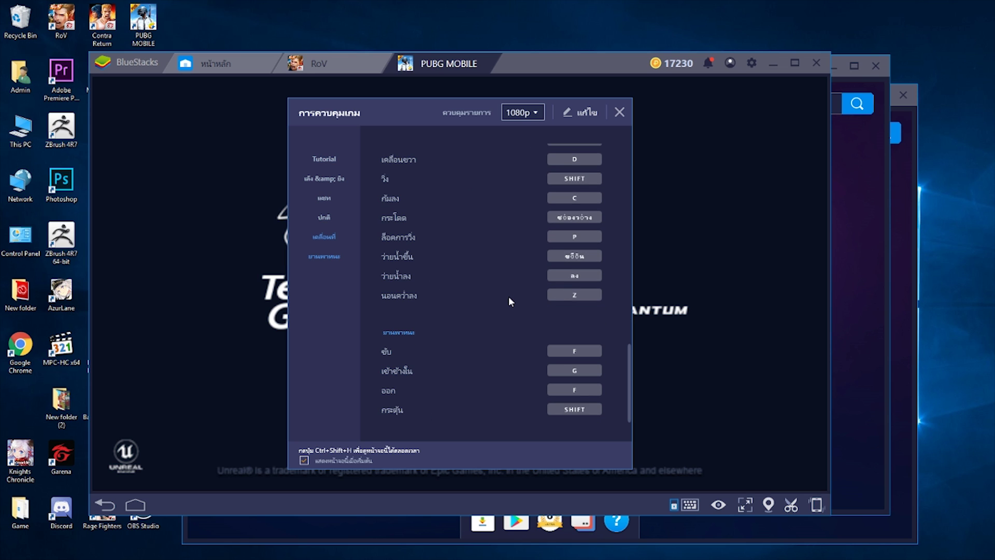
pyautogui.scroll(7, 508, 296)
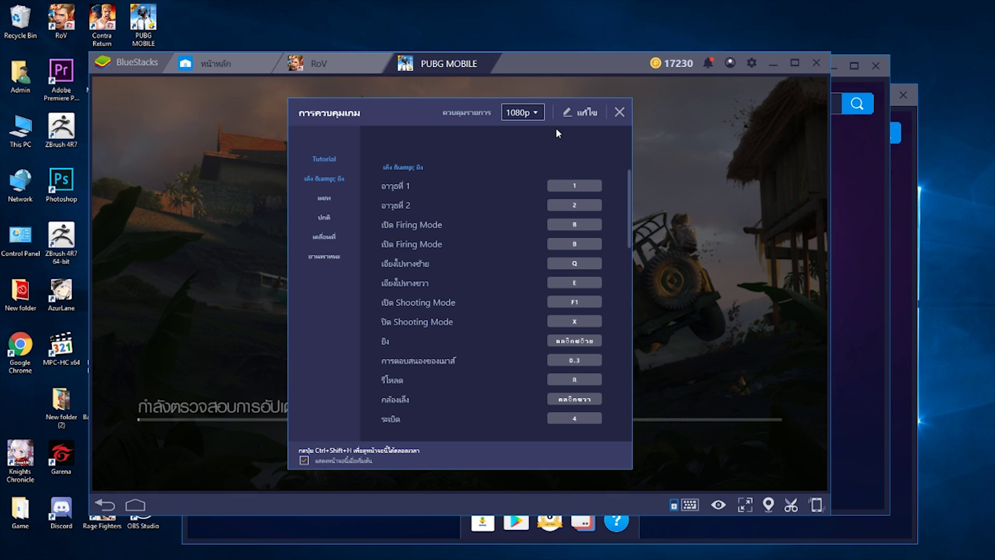
pyautogui.click(620, 112)
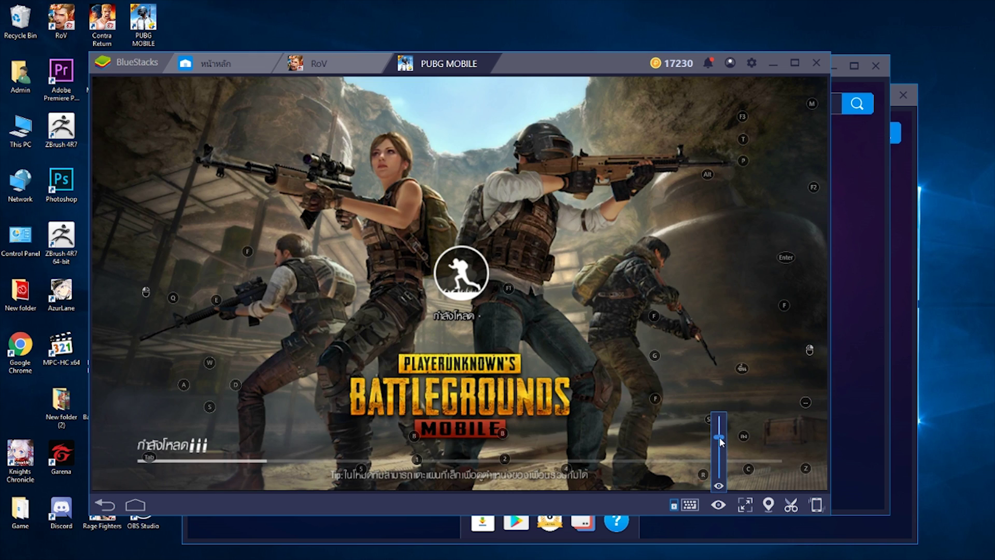
pyautogui.moveTo(719, 437); pyautogui.dragTo(727, 508)
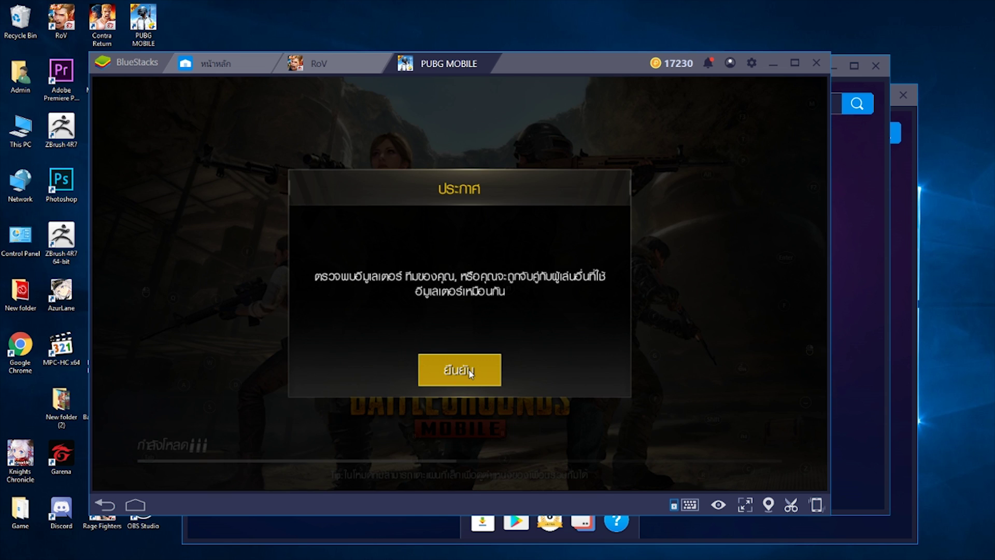
# Step: Acknowledge the emulator matchmaking notice and claim the day 4 sign-in reward of 100 BP
pyautogui.click(460, 369)
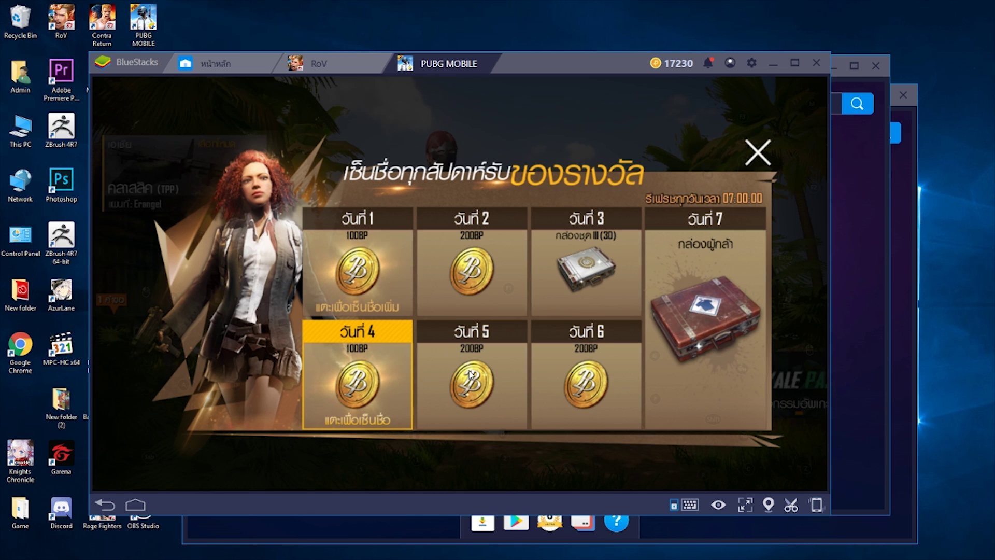
pyautogui.click(356, 337)
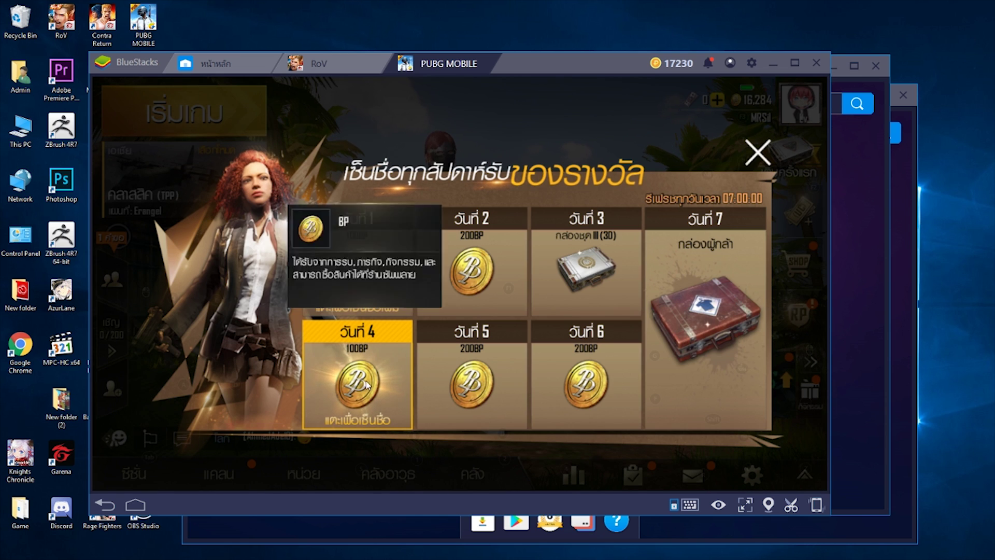
pyautogui.click(529, 326)
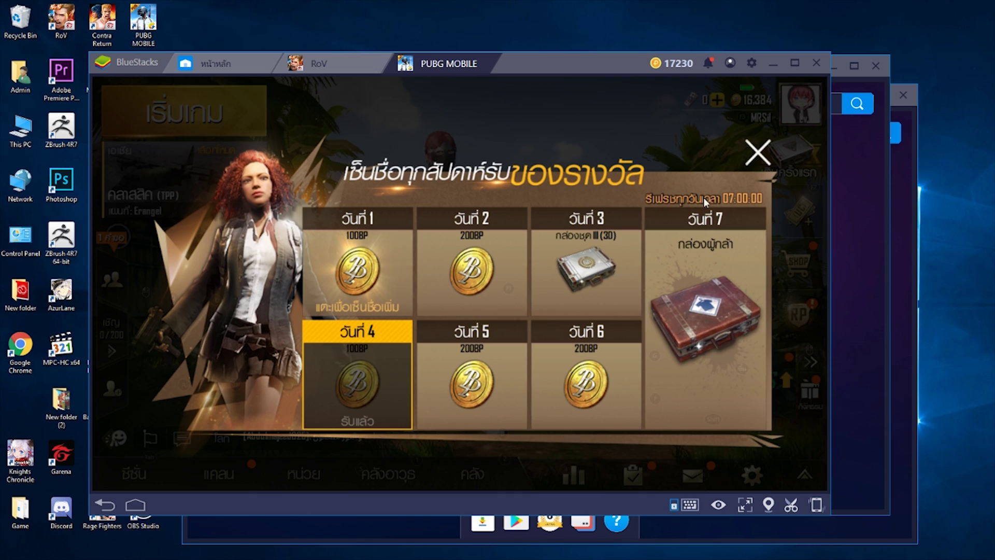
pyautogui.click(752, 158)
pyautogui.click(784, 112)
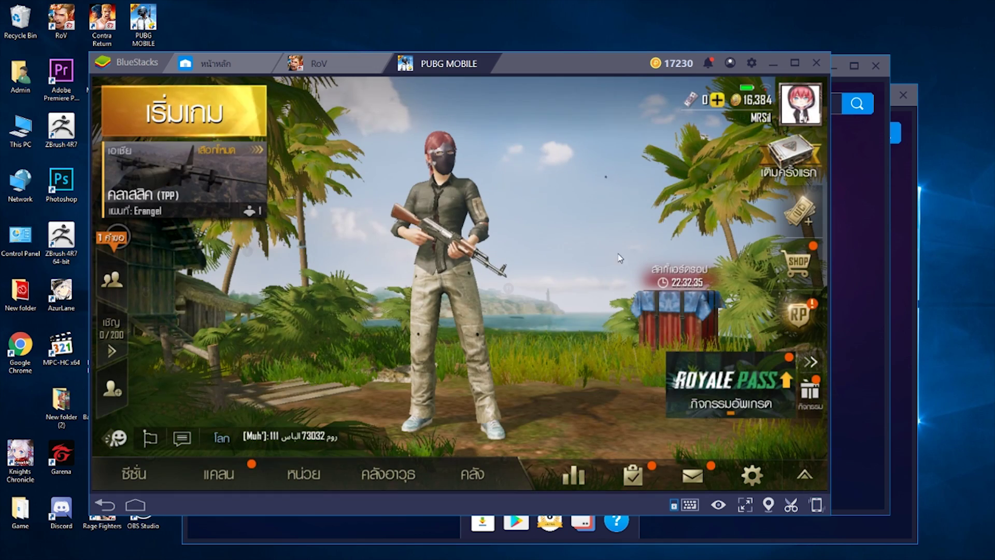
# Step: Start a Classic TPP match on Erangel, and switch full-screen mode on and off again while it loads
pyautogui.click(214, 120)
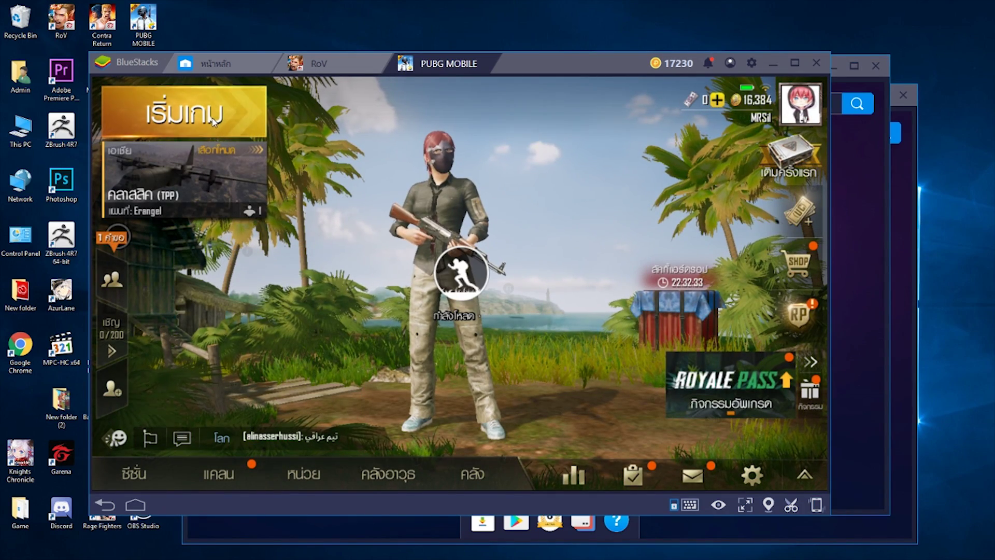
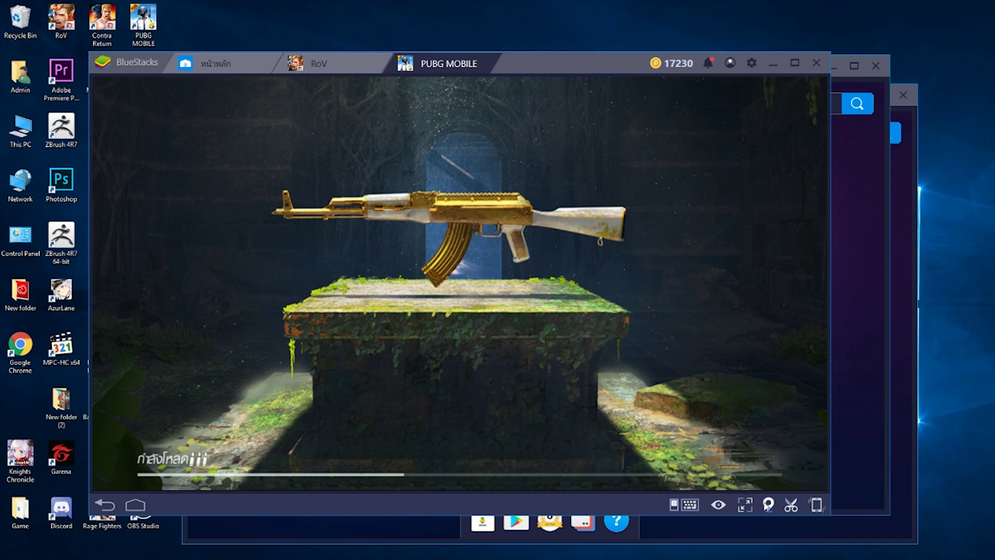
pyautogui.click(746, 505)
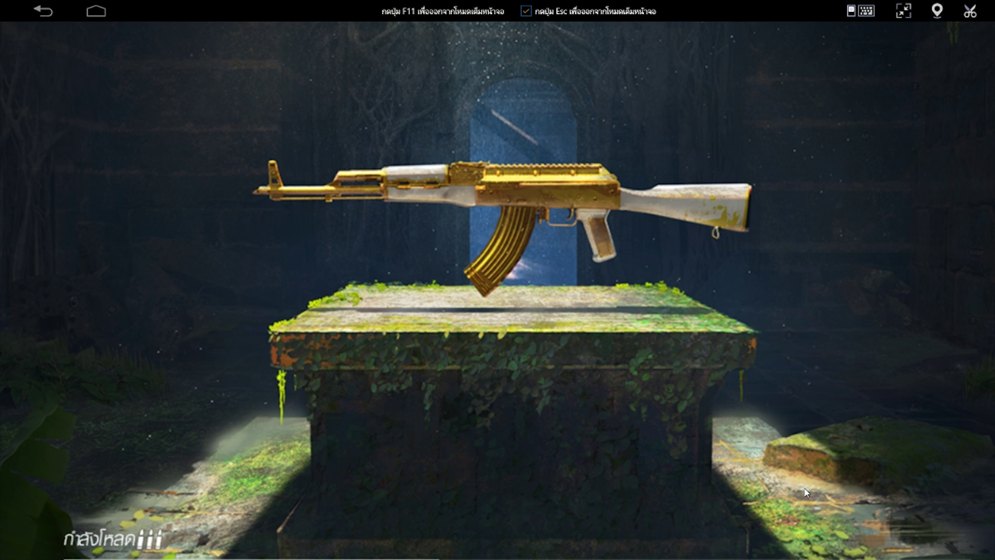
pyautogui.press('F11')
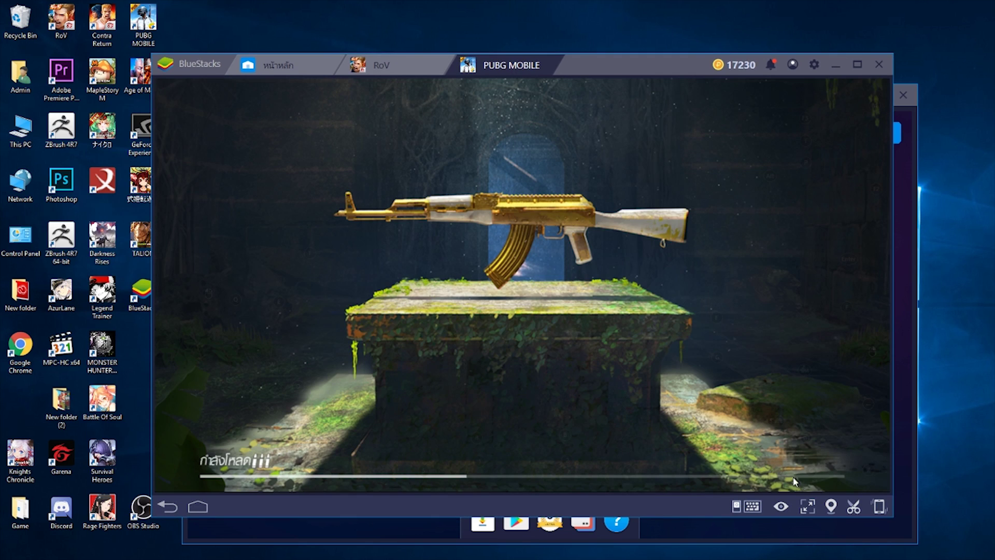
# Step: Capture a screenshot and save it to the Downloads folder as the JPEG BlueStacks_ScreenShot
pyautogui.click(853, 508)
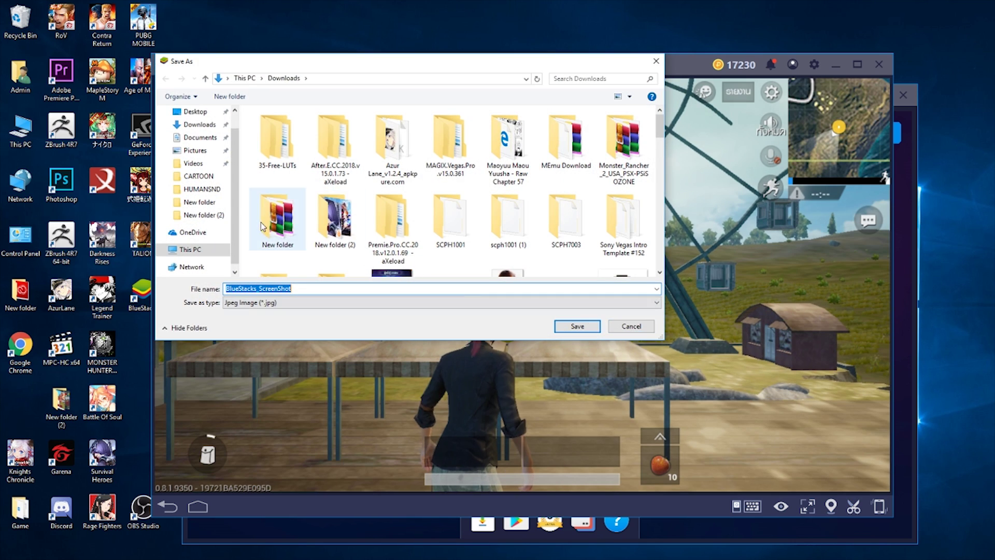
pyautogui.click(572, 328)
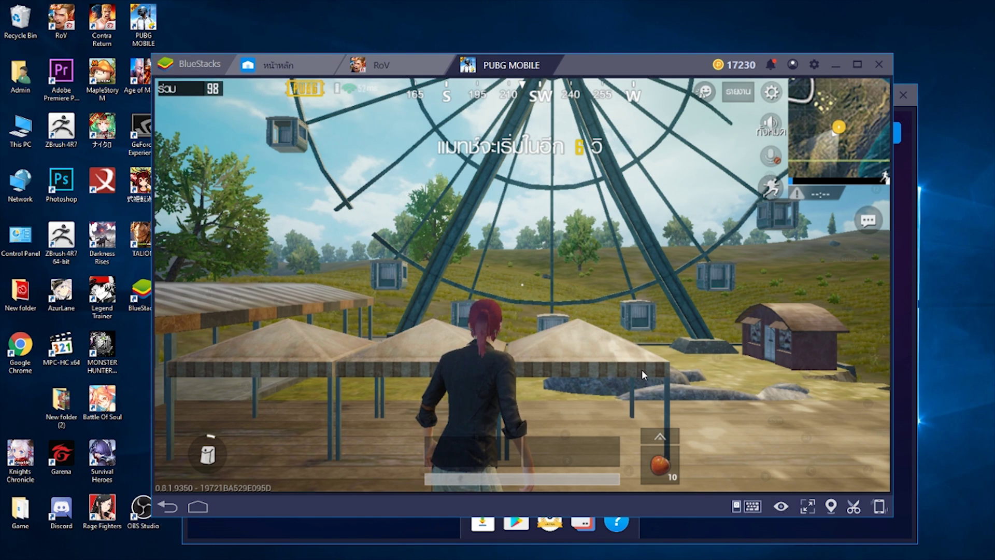
# Step: Release the cursor from shooting mode before the match starts, and check the emulator's volume controls during the flight
pyautogui.press('F1')
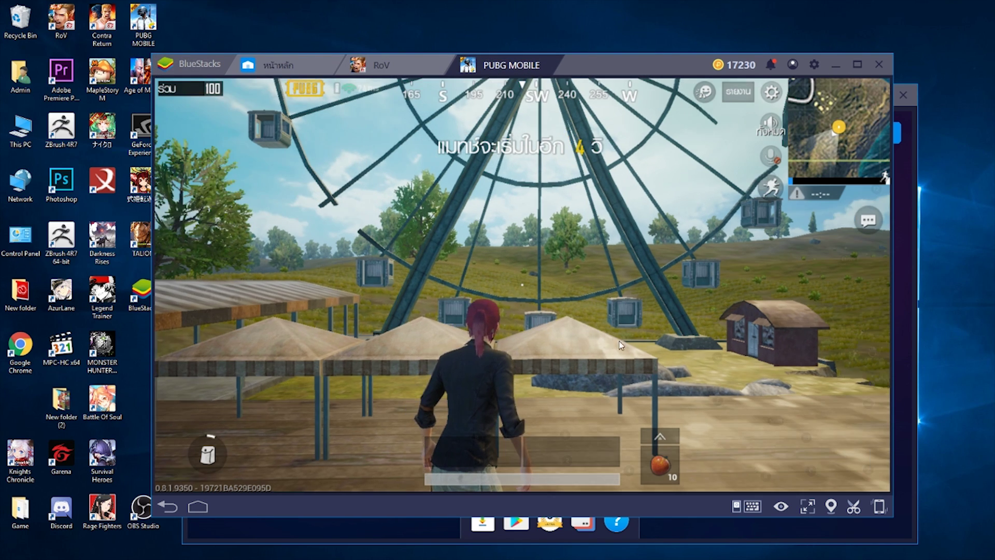
pyautogui.moveTo(593, 334)
pyautogui.mouseDown()
pyautogui.moveTo(416, 299)
pyautogui.moveTo(594, 323)
pyautogui.mouseUp()
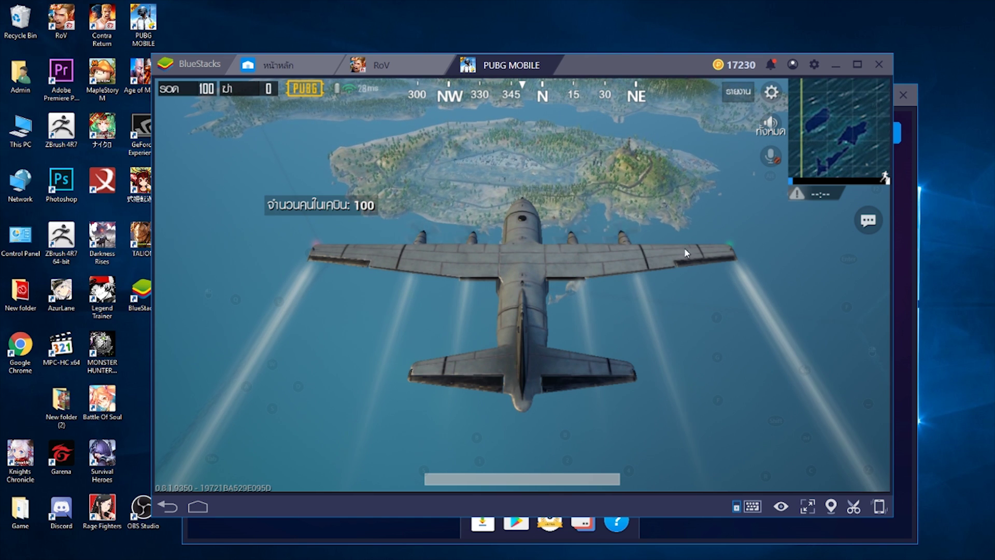
pyautogui.click(814, 64)
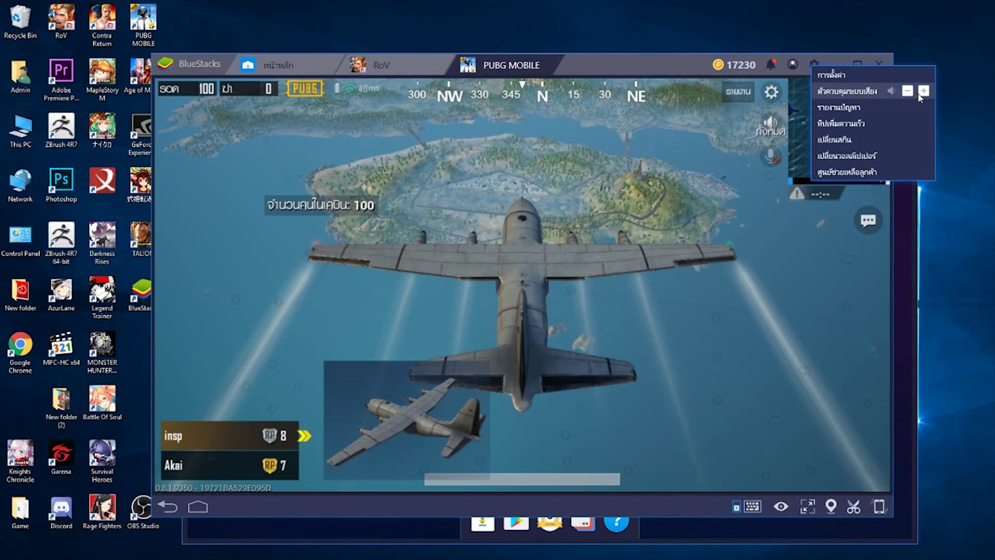
pyautogui.click(716, 155)
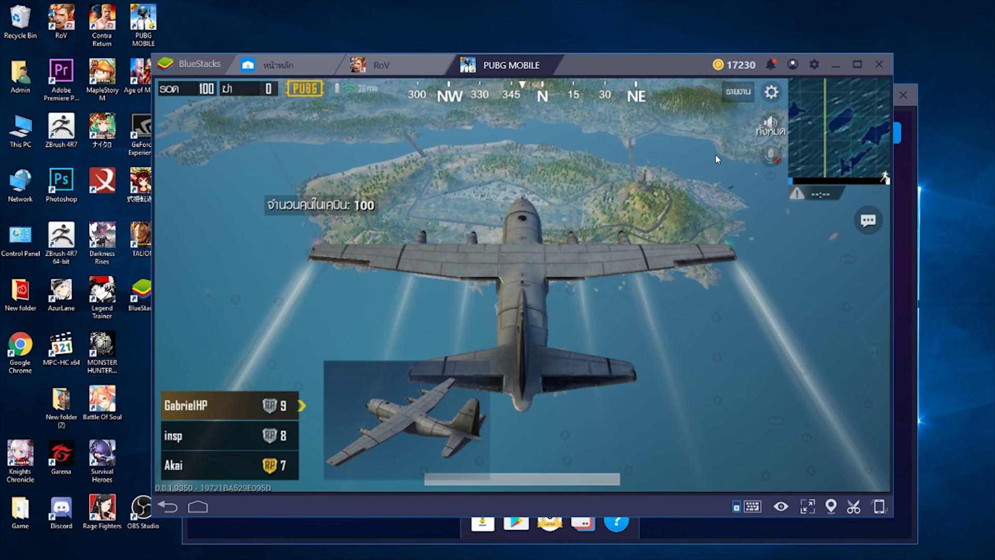
# Step: In the game's graphics settings, try the Ultra HD quality and set the screen style to Soft (ซอฟต์)
pyautogui.click(771, 93)
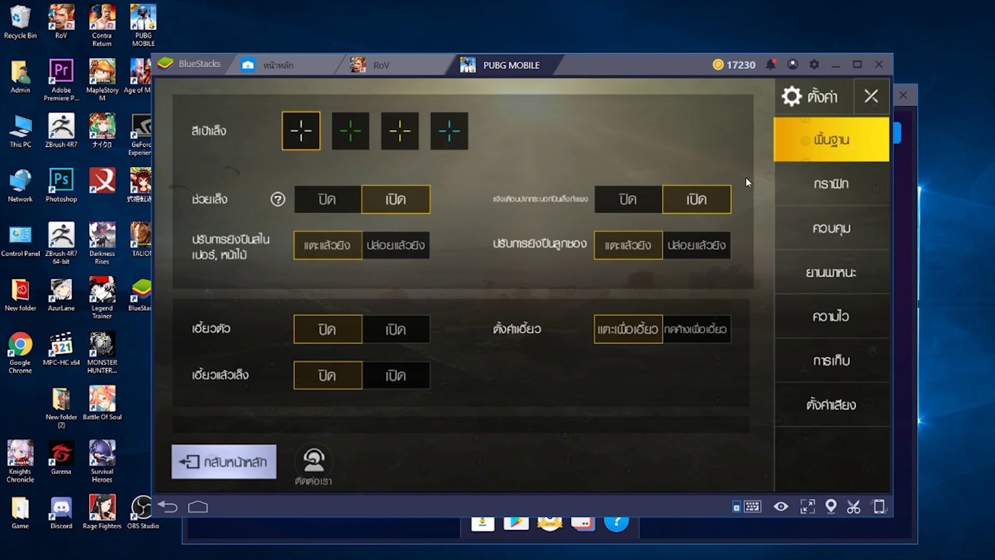
pyautogui.click(828, 184)
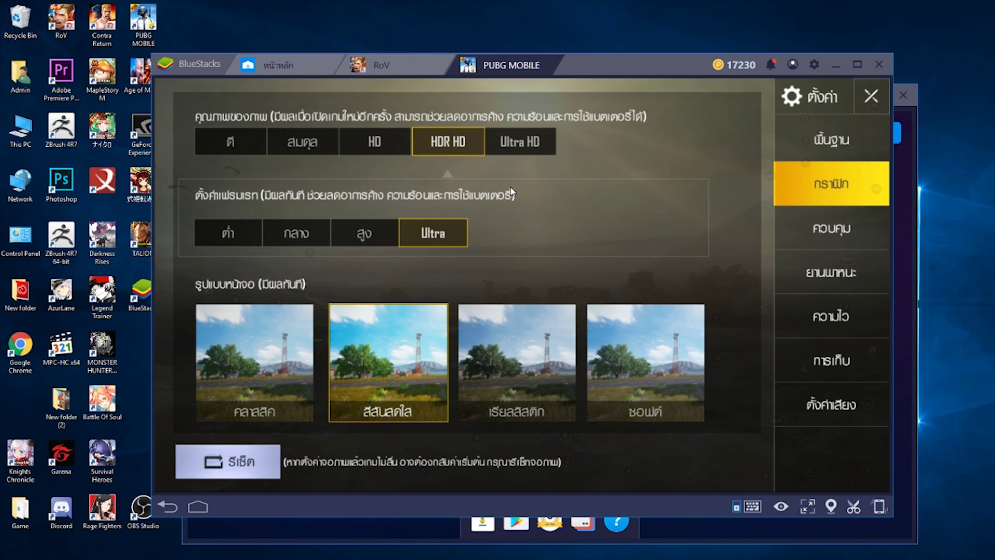
pyautogui.click(517, 140)
pyautogui.click(510, 367)
pyautogui.click(697, 465)
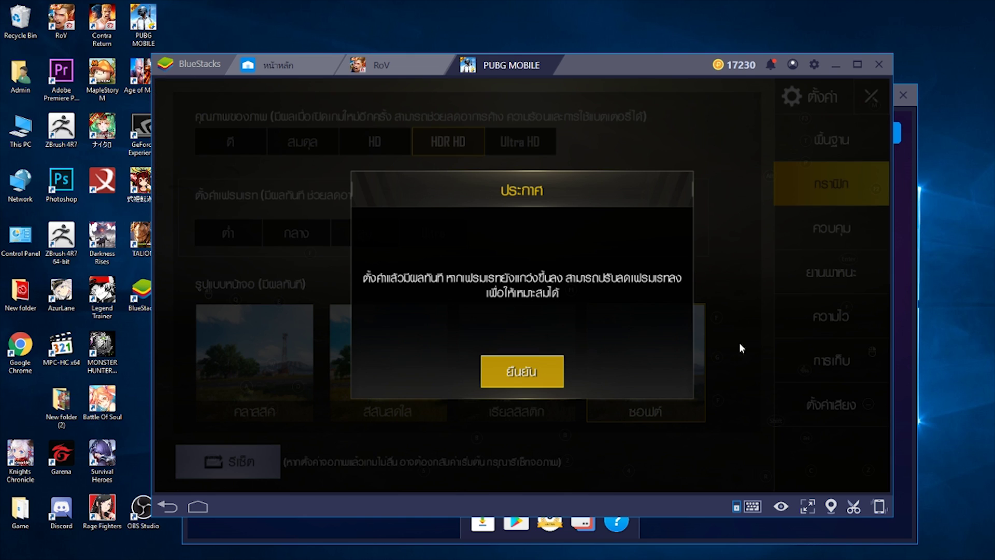
pyautogui.click(560, 362)
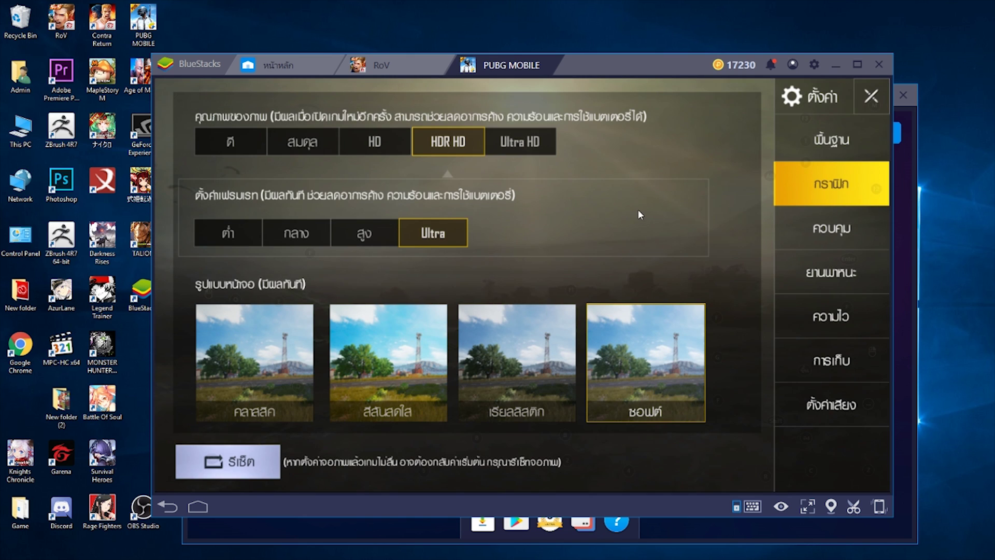
pyautogui.click(870, 98)
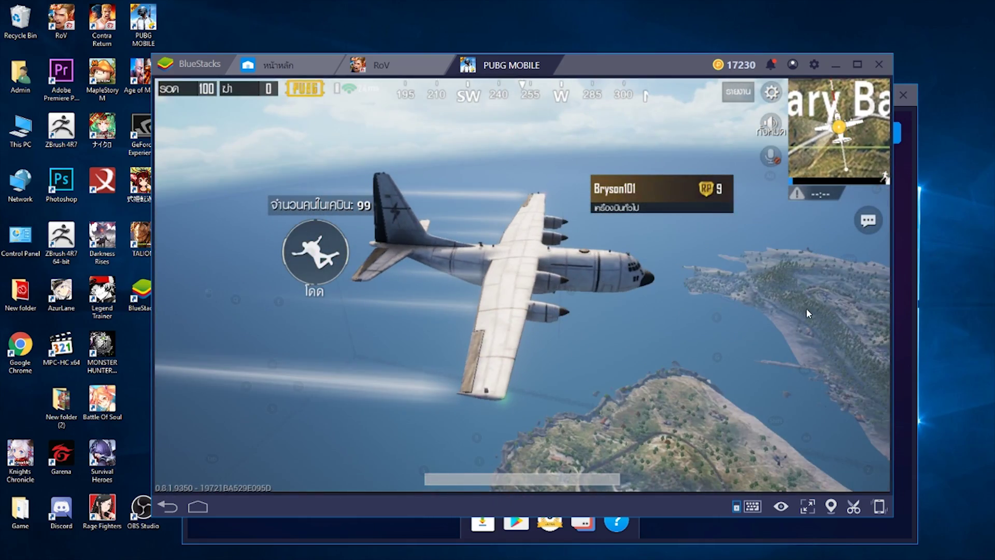
# Step: Look around from the plane, jump out near Sosnovka Military Base and turn the dive toward the base
pyautogui.moveTo(798, 309); pyautogui.dragTo(340, 308)
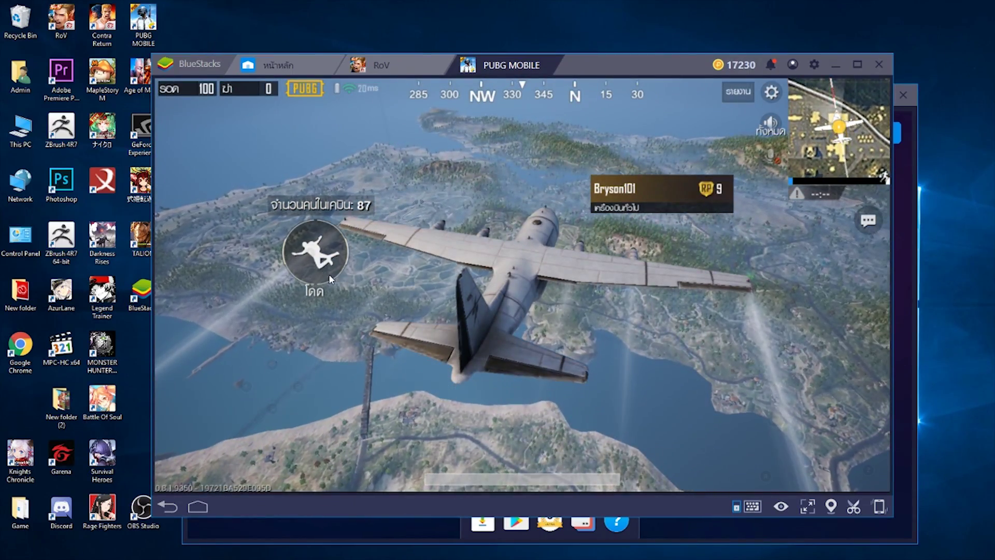
pyautogui.click(329, 274)
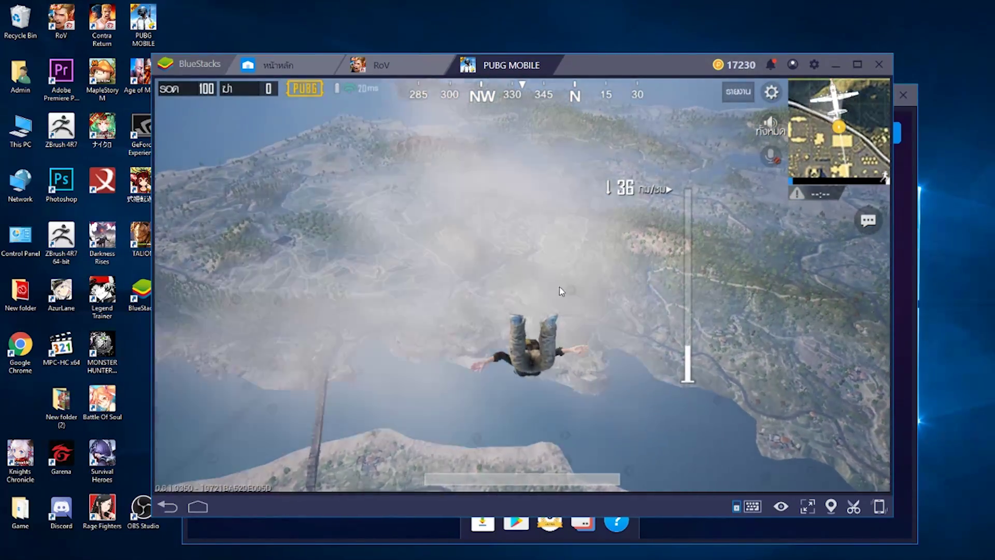
pyautogui.moveTo(559, 287); pyautogui.dragTo(582, 383)
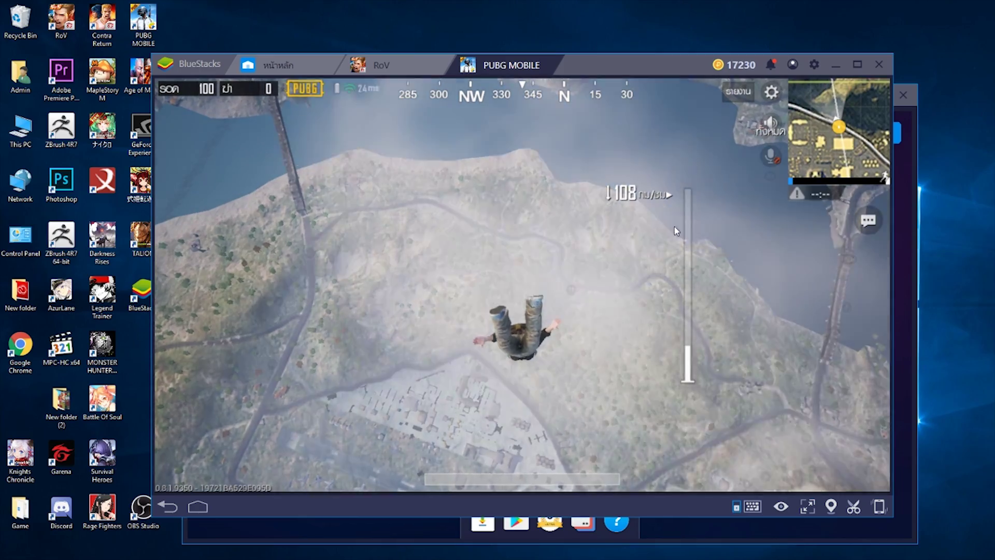
pyautogui.moveTo(612, 293); pyautogui.dragTo(553, 336)
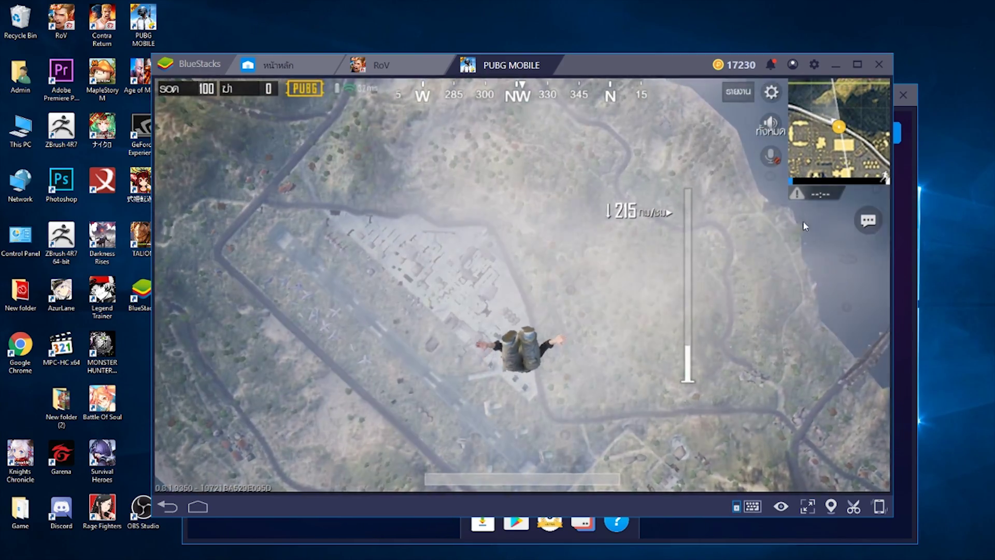
# Step: Check the flight path on the full map, and look around for a landing spot while descending to the base rooftop
pyautogui.click(842, 147)
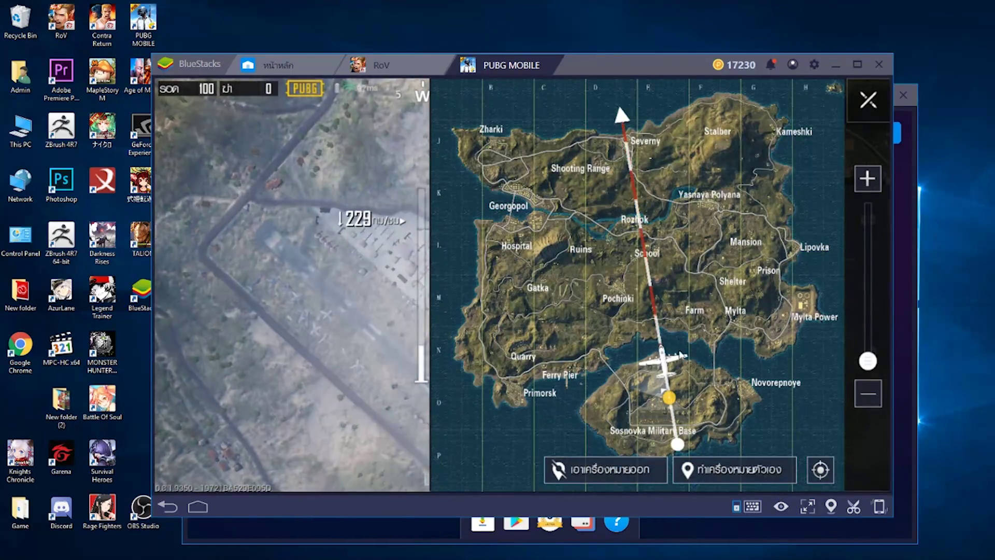
pyautogui.click(870, 104)
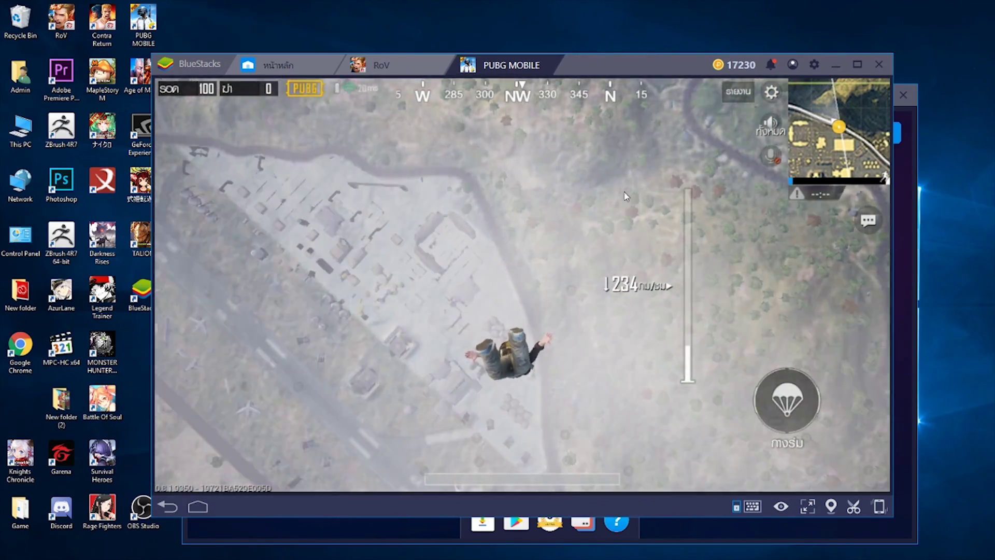
pyautogui.moveTo(627, 195); pyautogui.dragTo(385, 224)
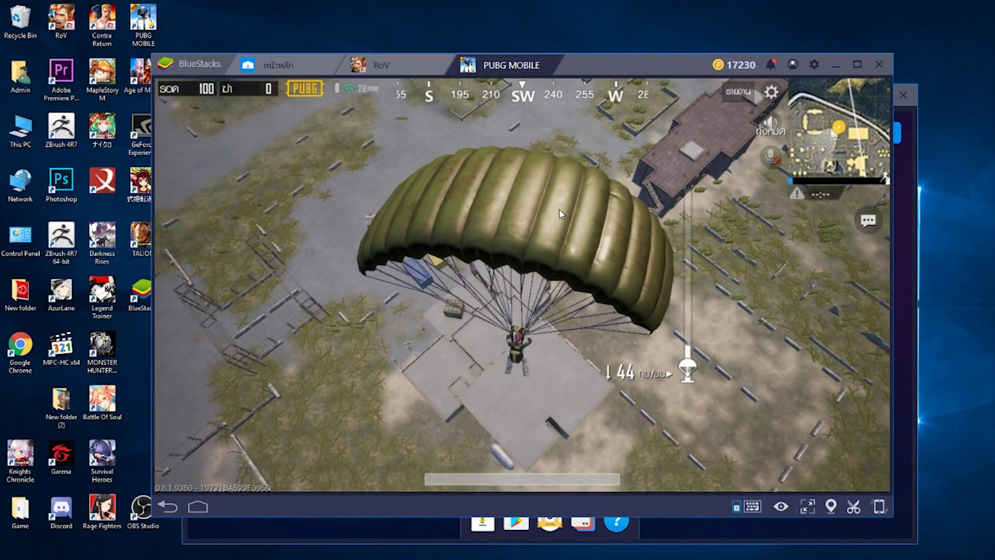
pyautogui.moveTo(558, 228); pyautogui.dragTo(632, 189)
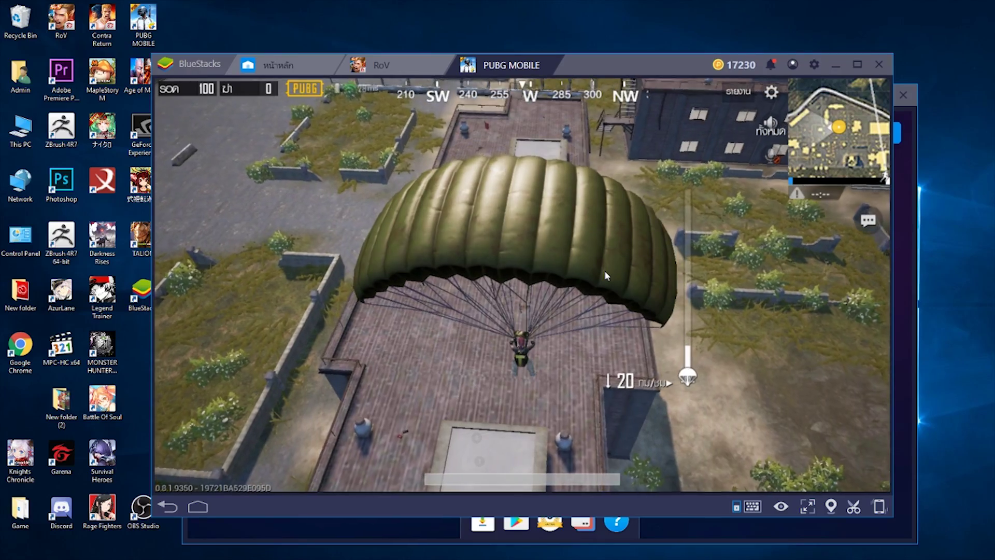
# Step: Turn on shooting mode and cross the brick rooftop, collecting a gun, 12-gauge ammo, an AR extended magazine and the Holographic sight
pyautogui.press('F1')
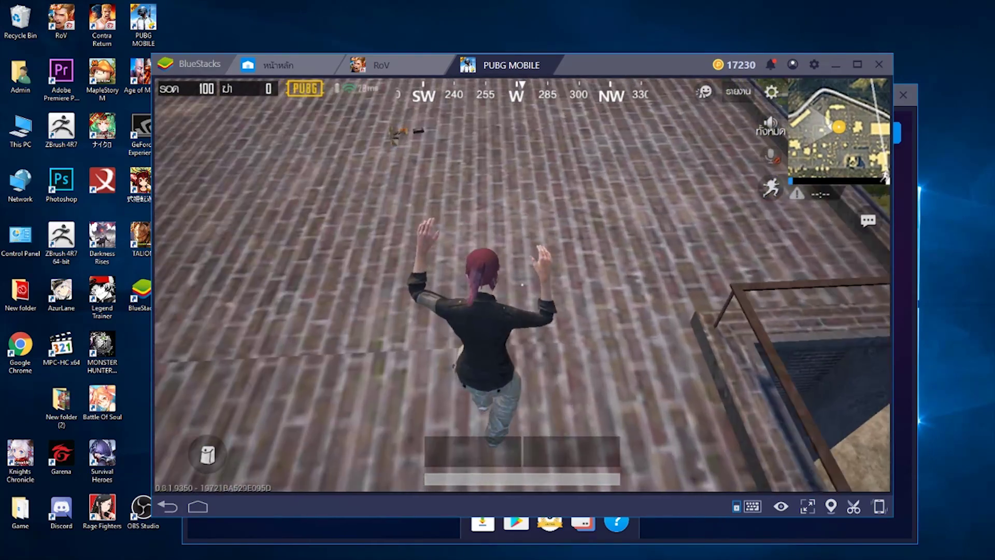
pyautogui.press('w')
pyautogui.press('w')
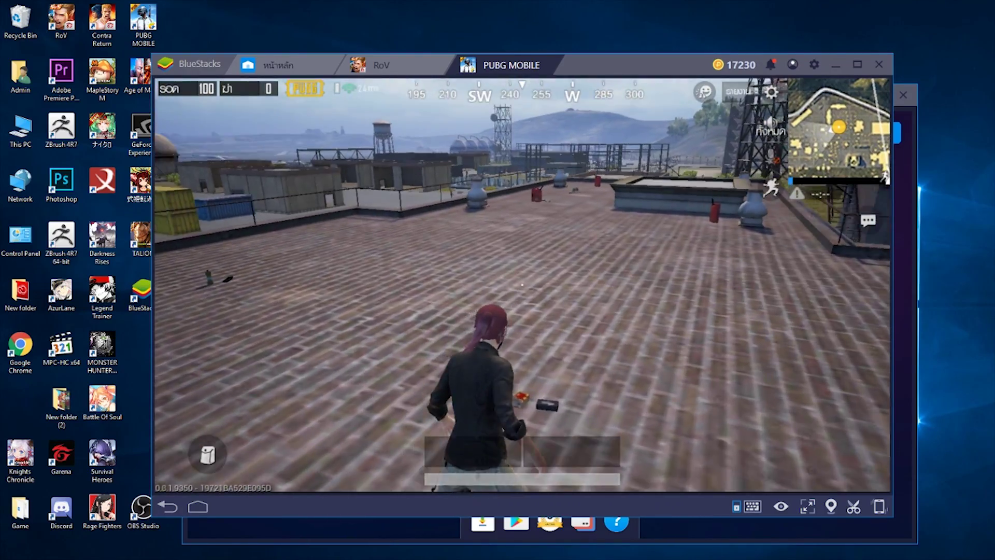
pyautogui.press('w')
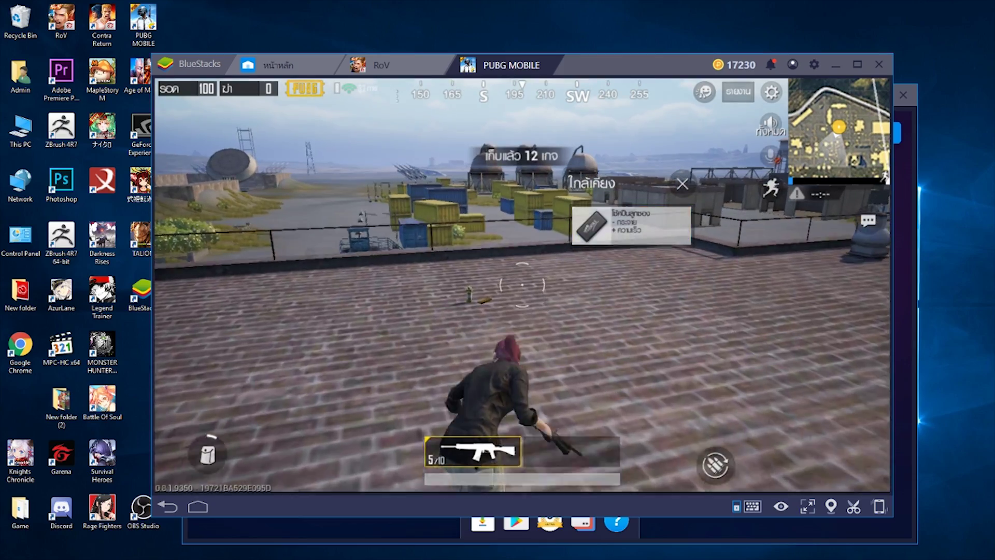
pyautogui.press('w')
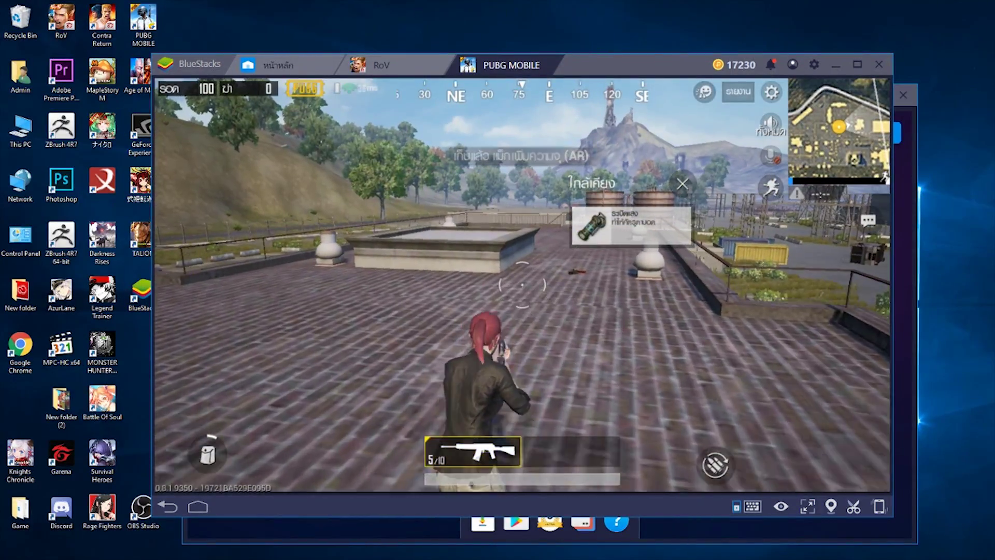
pyautogui.press('w')
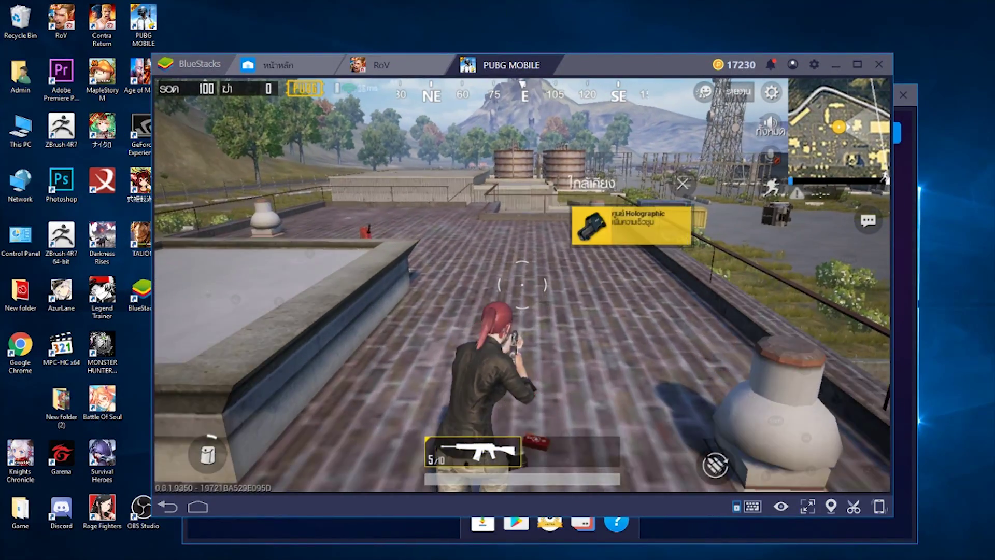
pyautogui.press('w')
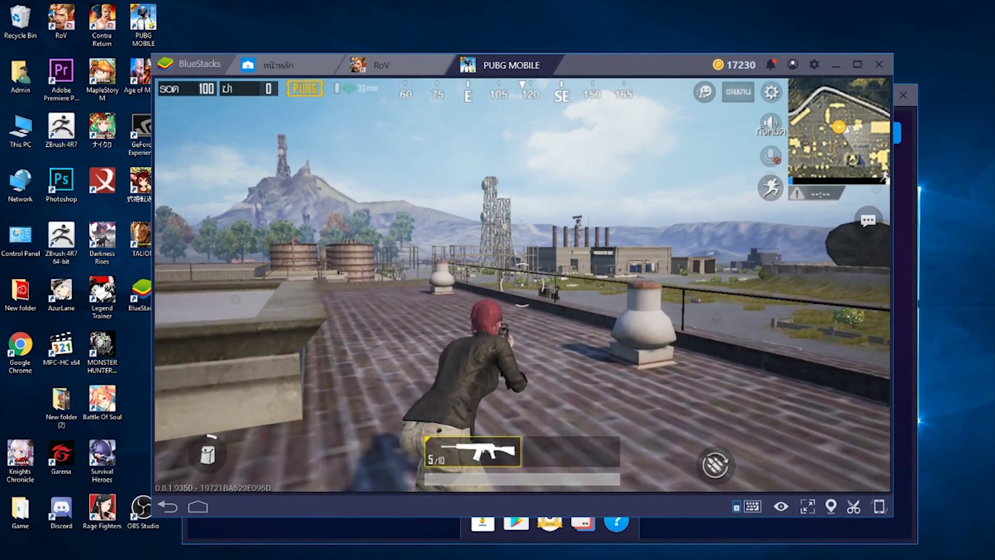
# Step: Test aiming down the sight on and off, and run around the rooftop past the fuel can with the gun ready
pyautogui.rightClick(522, 285)
pyautogui.rightClick(522, 284)
pyautogui.press('w')
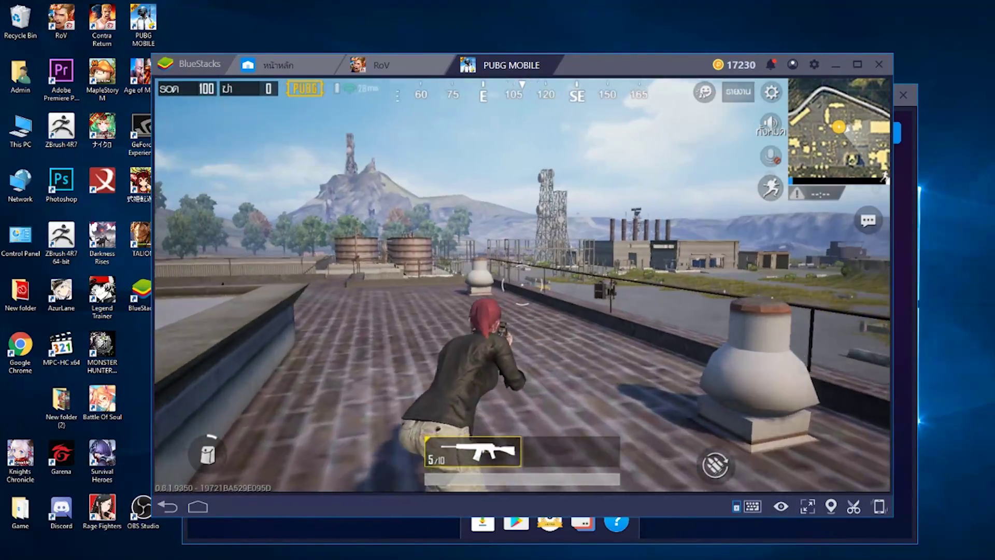
pyautogui.press('w')
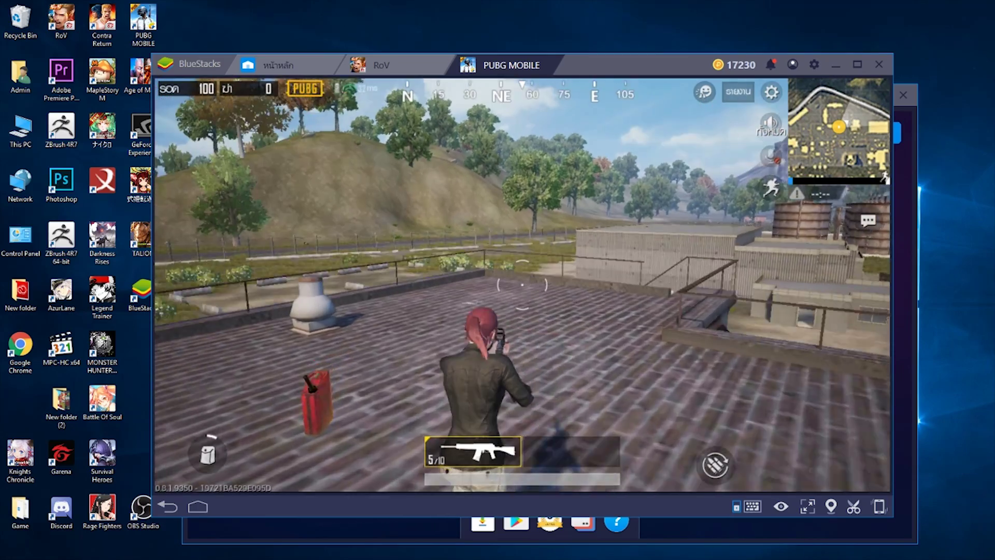
pyautogui.press('w')
pyautogui.press('d')
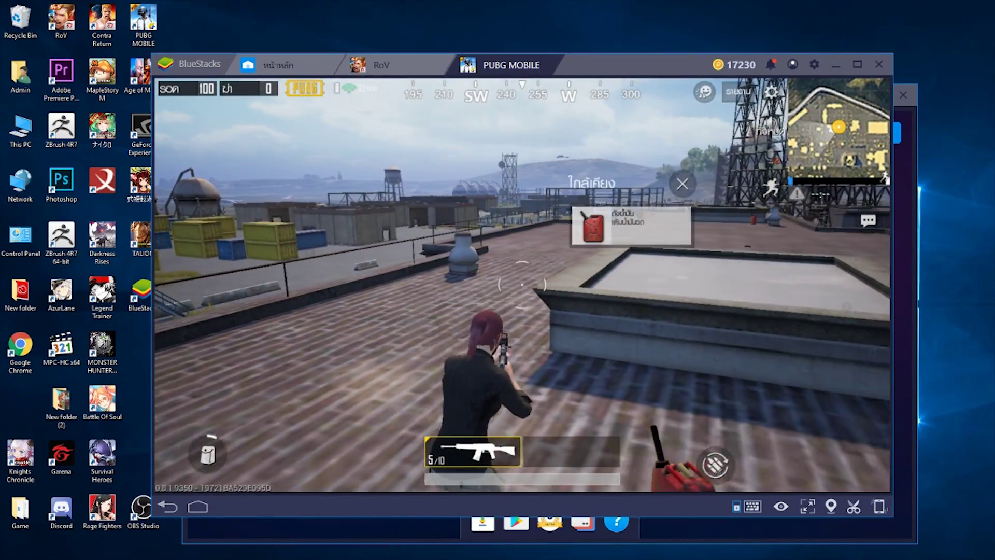
pyautogui.press('w')
pyautogui.press('d')
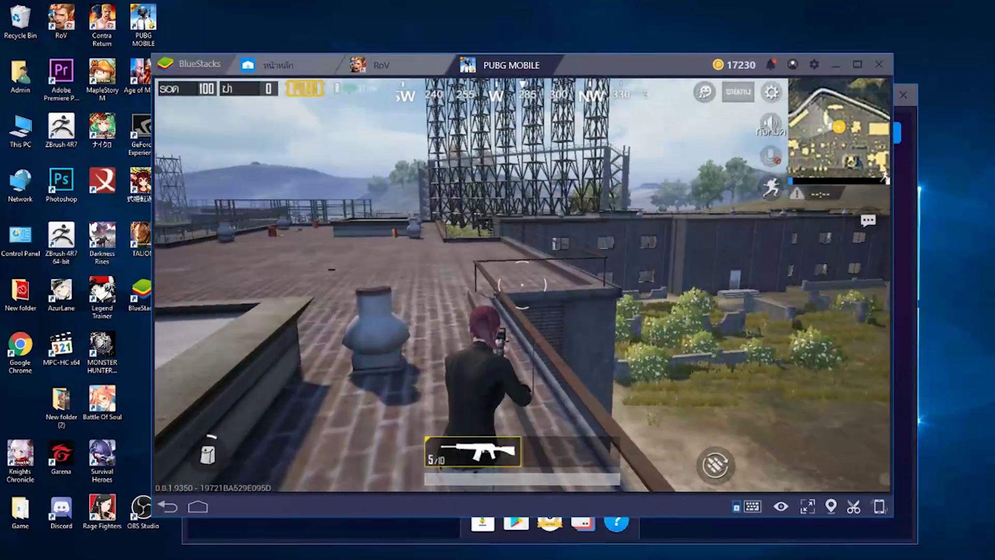
# Step: Run back across the rooftop to the loot beside the red fuel can and pick up the nearby items
pyautogui.moveTo(743, 285); pyautogui.dragTo(761, 284)
pyautogui.press('w')
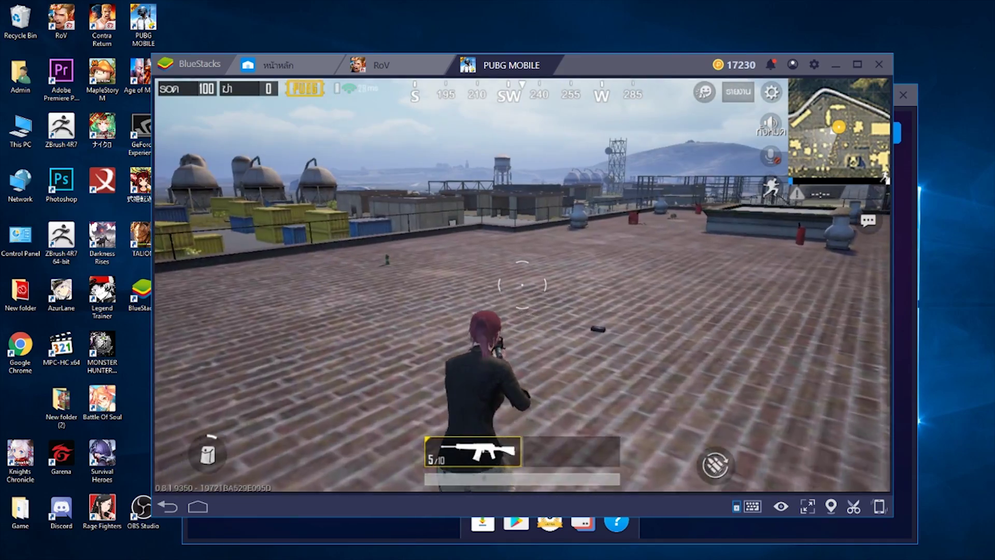
pyautogui.press('w')
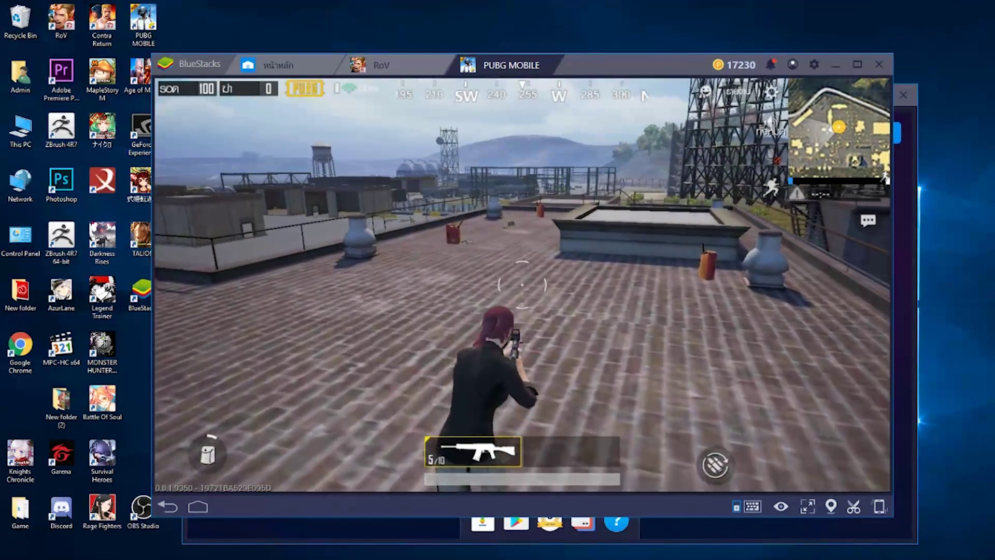
pyautogui.press('w')
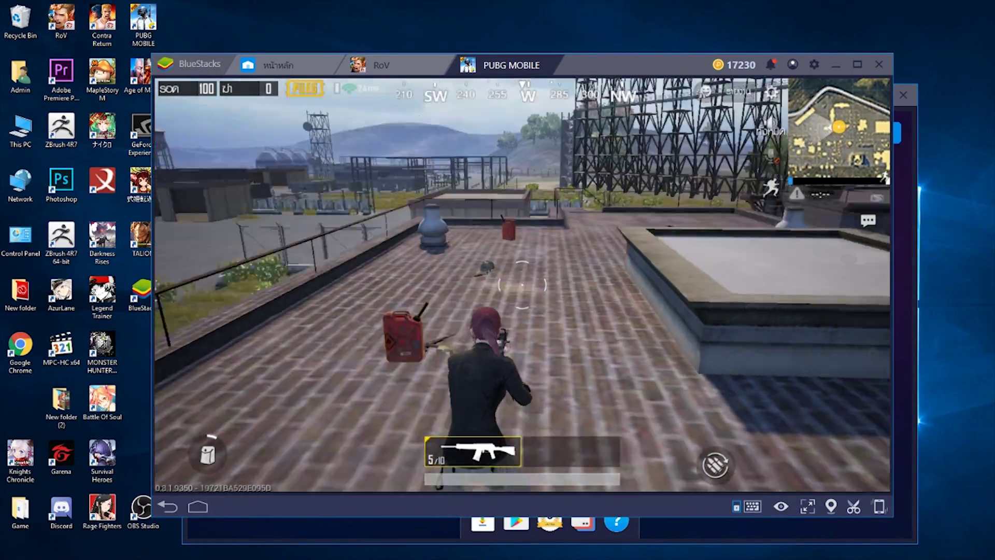
pyautogui.press('f')
pyautogui.press('f')
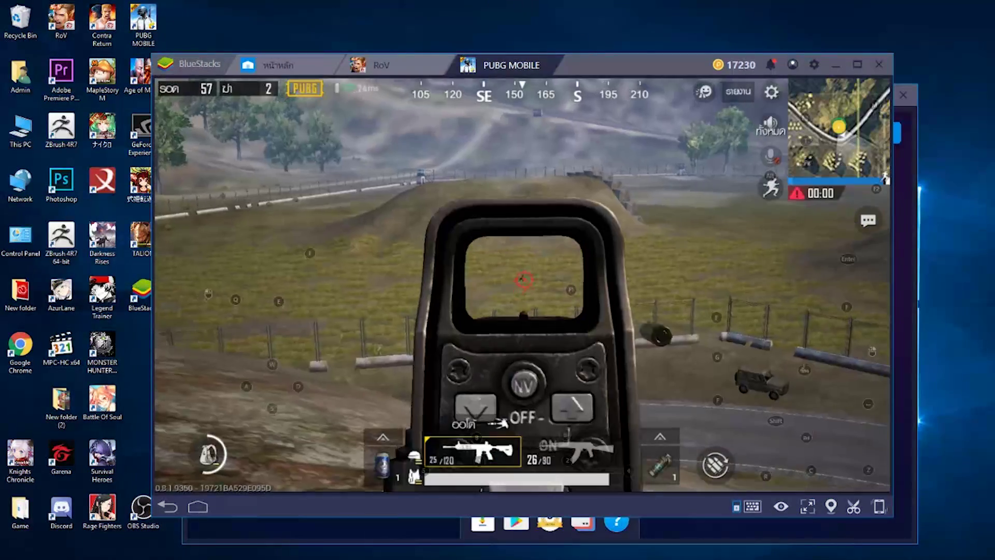
# Step: Aim through the Holographic sight over the fenced field and fire repeated bursts with the automatic rifle
pyautogui.click(522, 283)
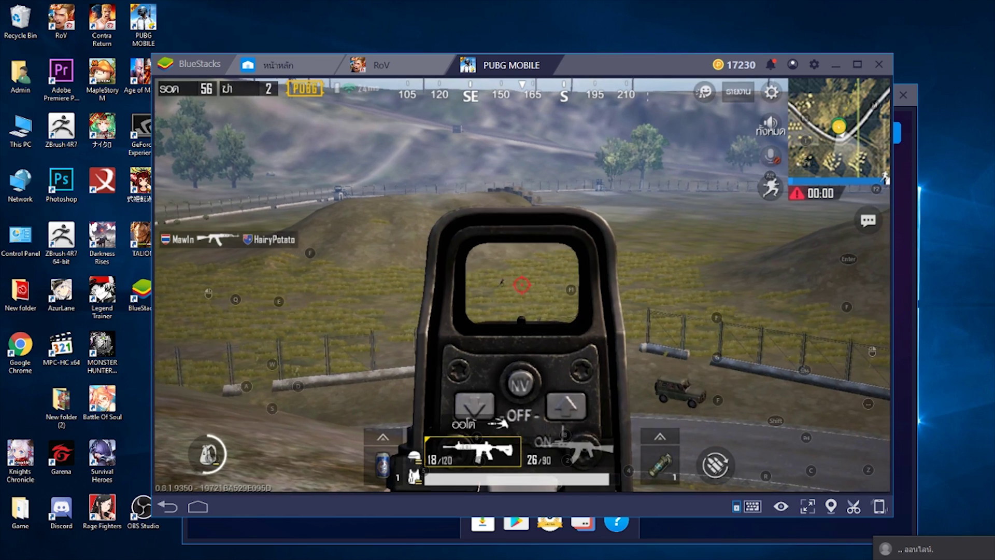
pyautogui.click(522, 285)
pyautogui.click(522, 285)
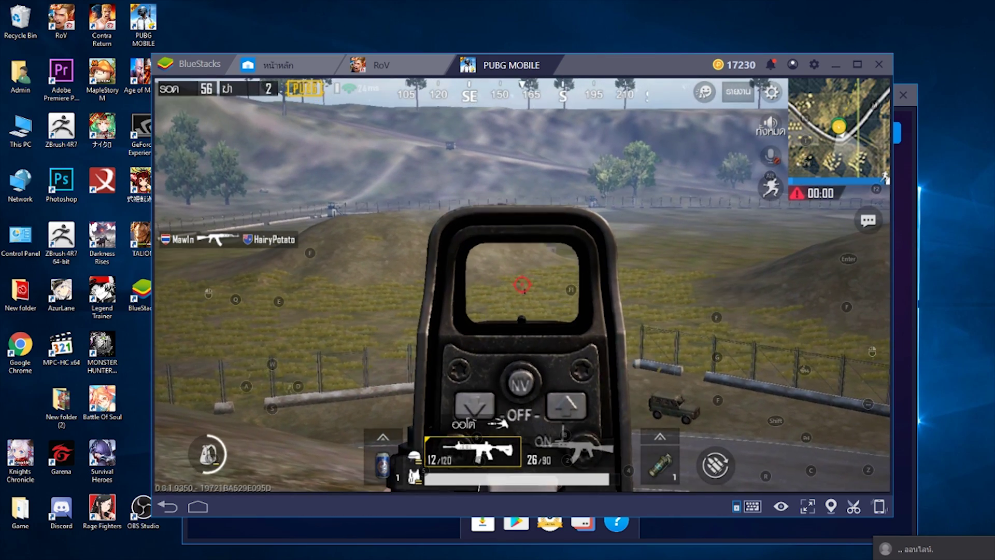
pyautogui.click(522, 285)
pyautogui.click(522, 285)
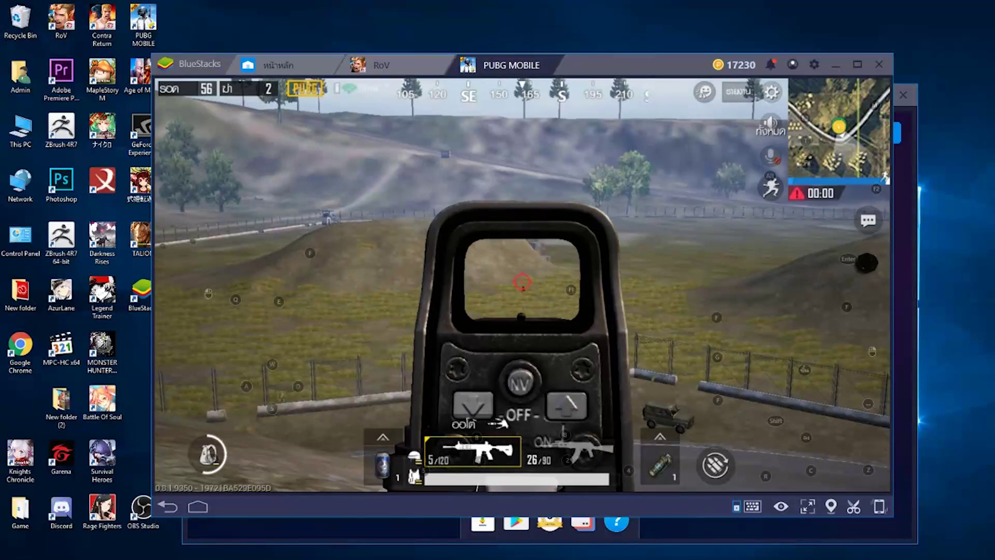
pyautogui.click(521, 280)
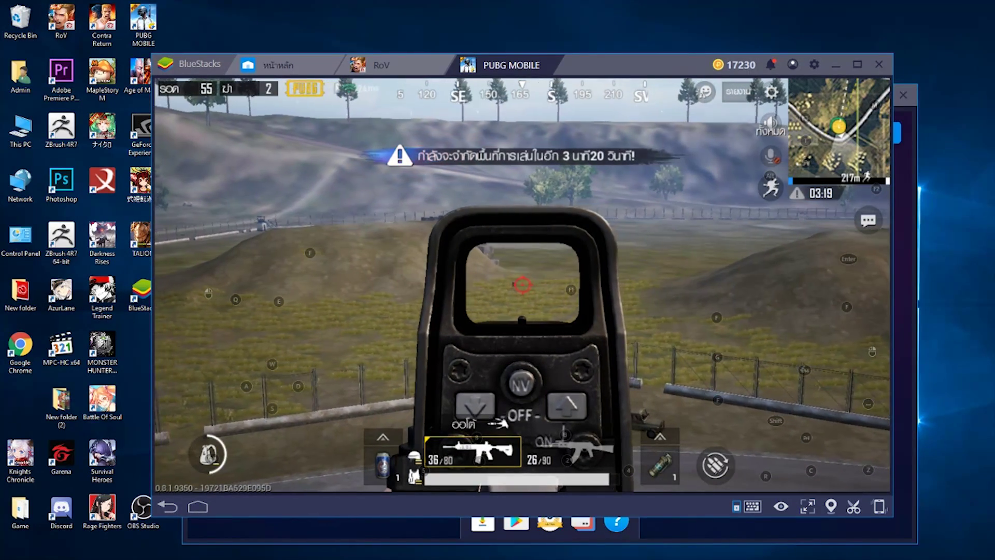
# Step: Keep firing the automatic rifle through the Holographic sight at the distant target near the dirt mound
pyautogui.click(523, 285)
pyautogui.click(522, 285)
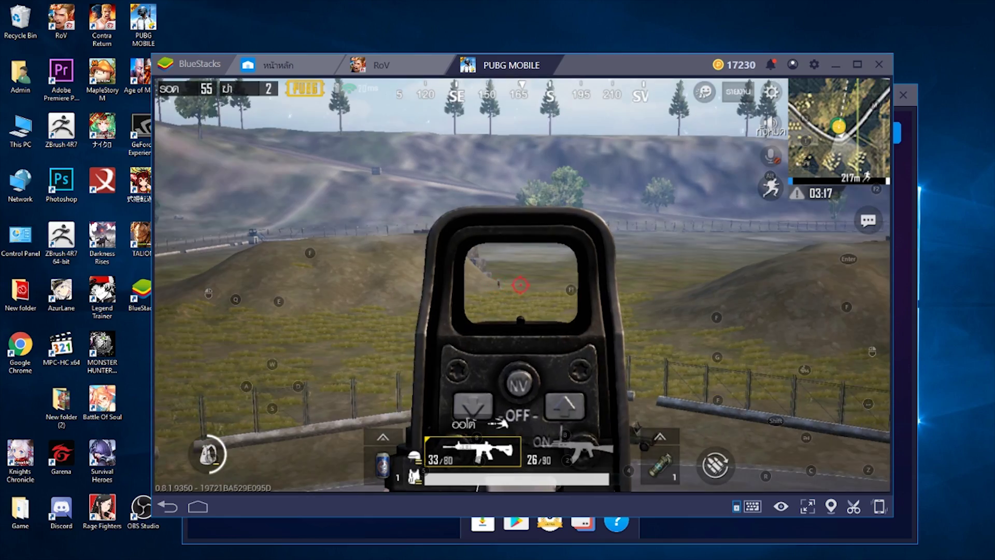
pyautogui.click(522, 286)
pyautogui.click(522, 285)
pyautogui.click(522, 284)
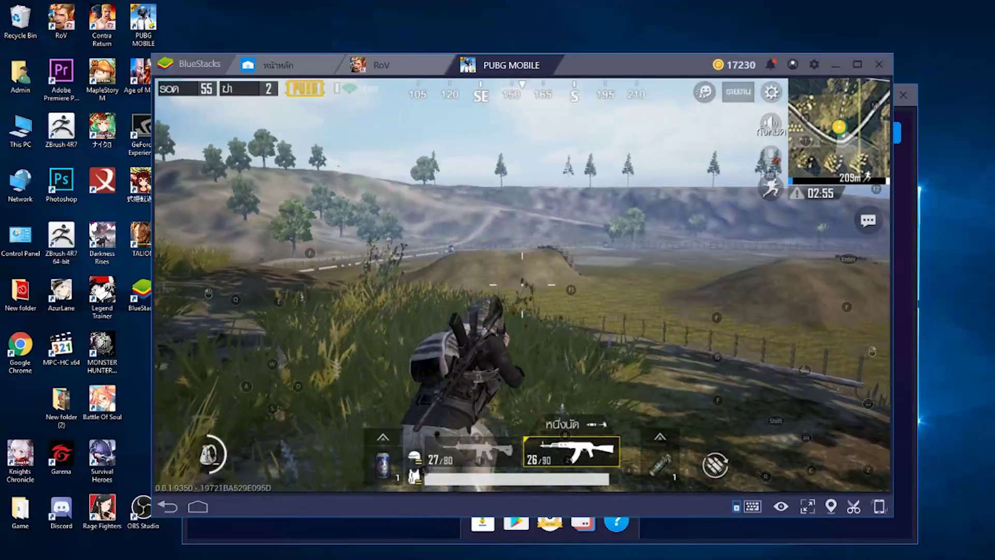
# Step: Shoot the enemy near the dirt mound with the AKM in single-shot mode and run on along the grassy slope
pyautogui.press('d')
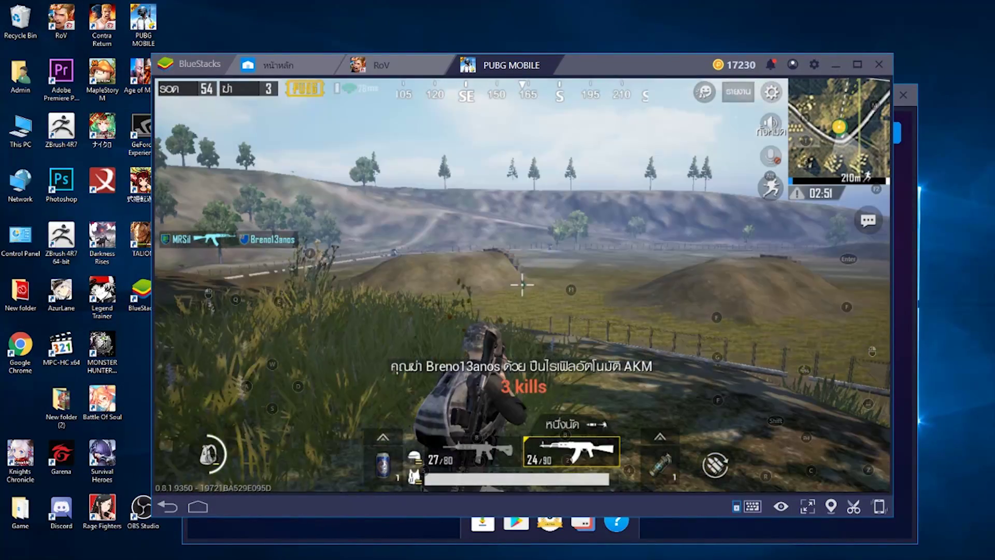
pyautogui.press('w')
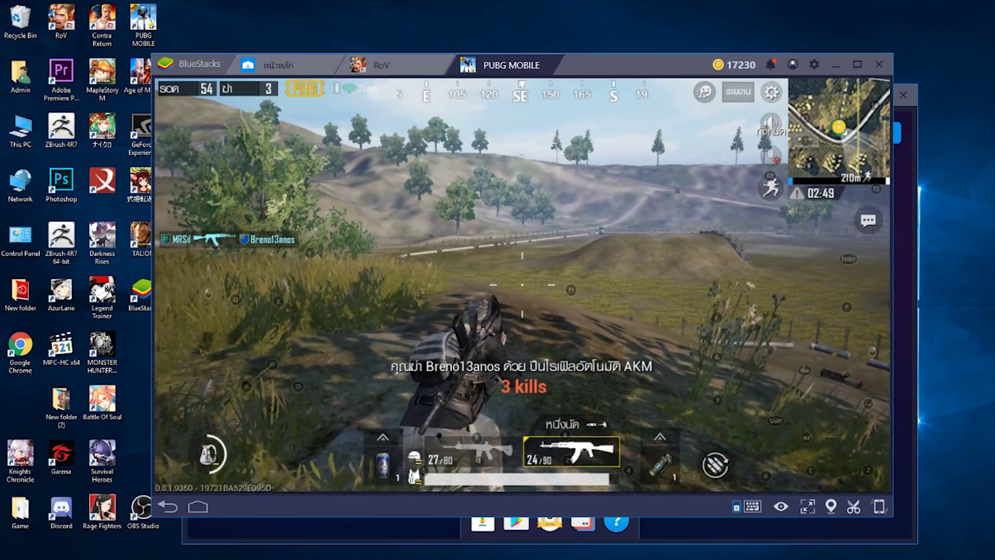
pyautogui.press('a')
pyautogui.press('w')
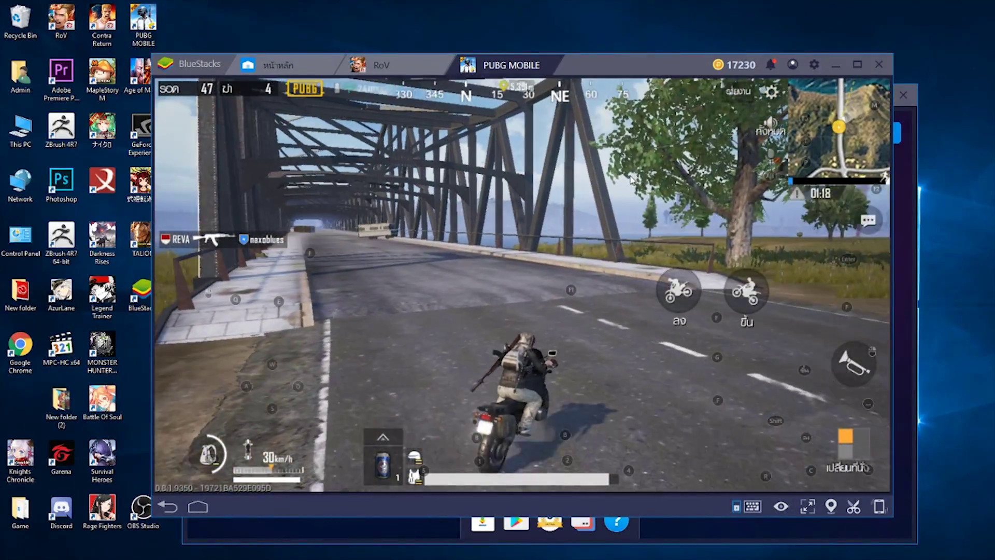
# Step: Ride the motorcycle north across the steel bridge, steering past the wrecked vehicles
pyautogui.press('w')
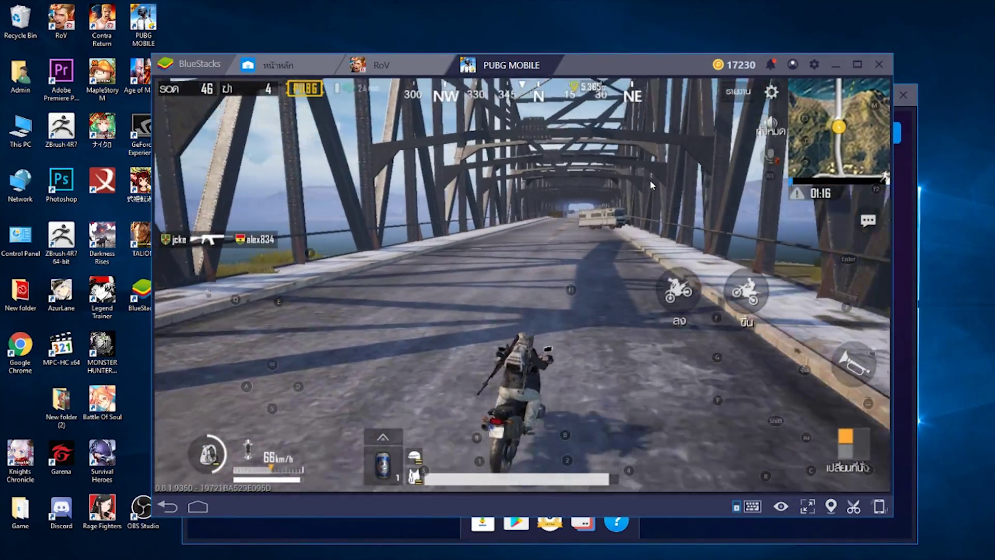
pyautogui.press('w')
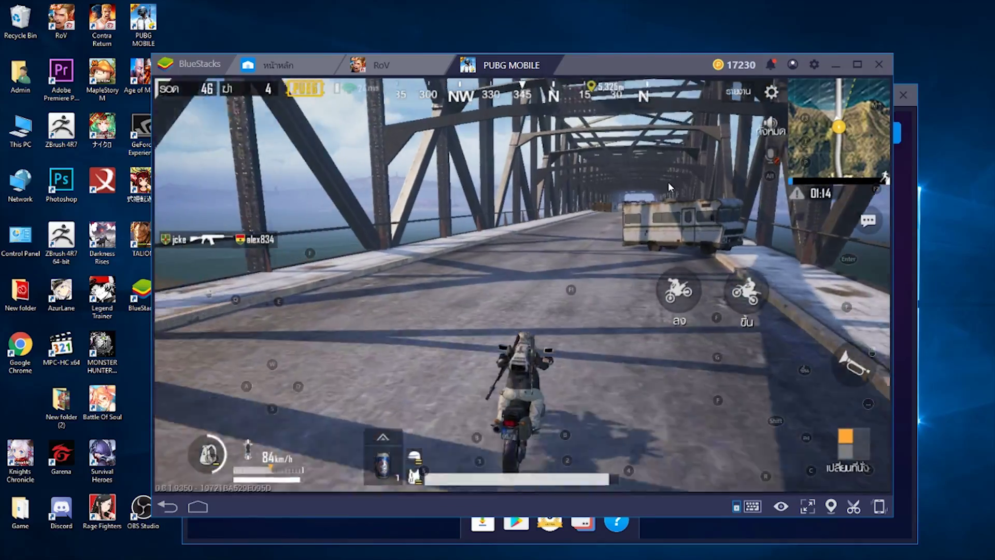
pyautogui.press('w')
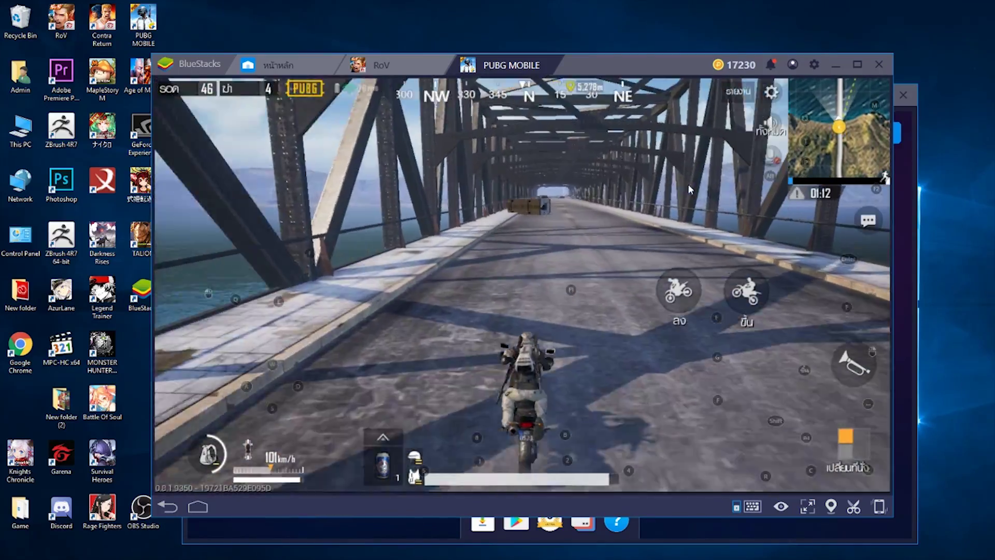
pyautogui.press('w')
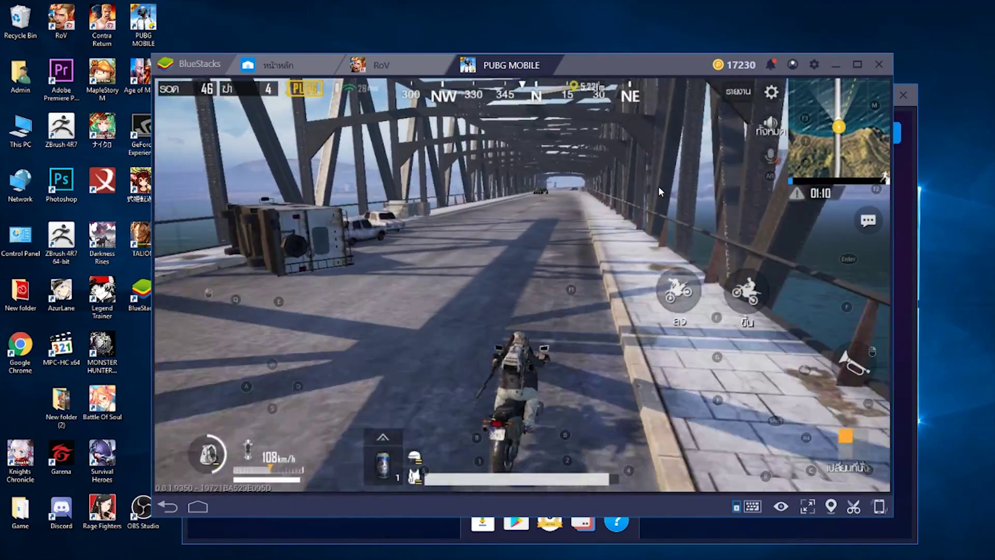
# Step: Swim underwater beside the bridge, dive deeper and turn the view around the character
pyautogui.press('w')
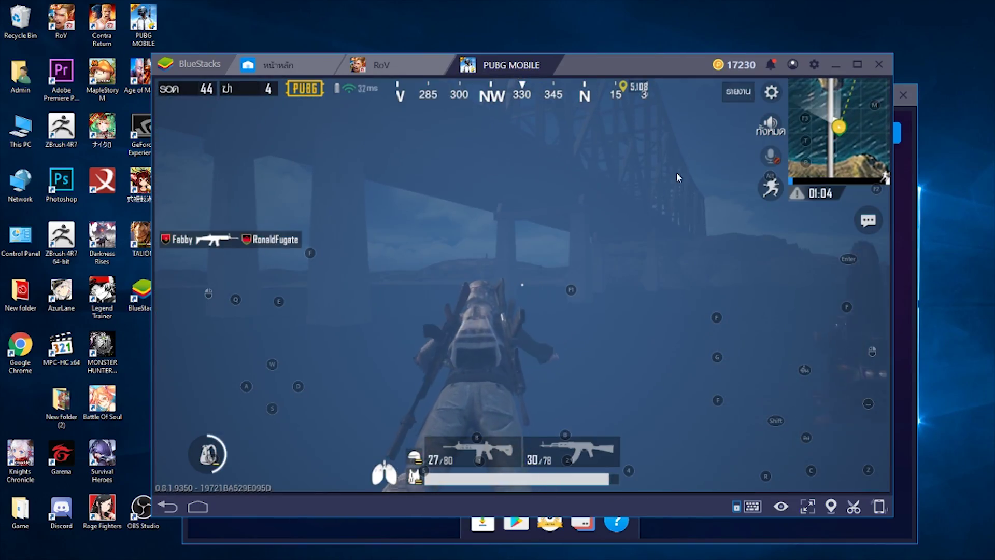
pyautogui.press('c')
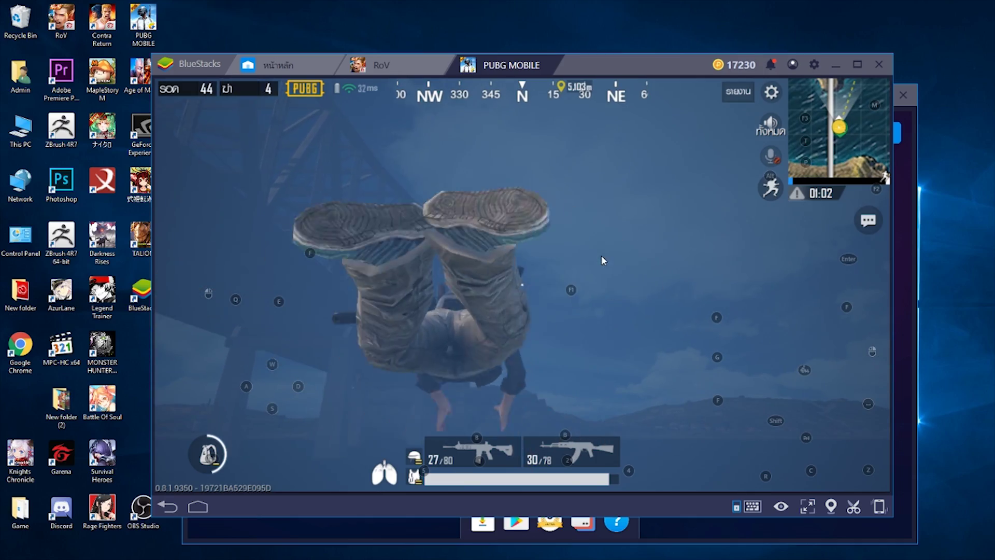
pyautogui.moveTo(623, 176); pyautogui.dragTo(618, 323)
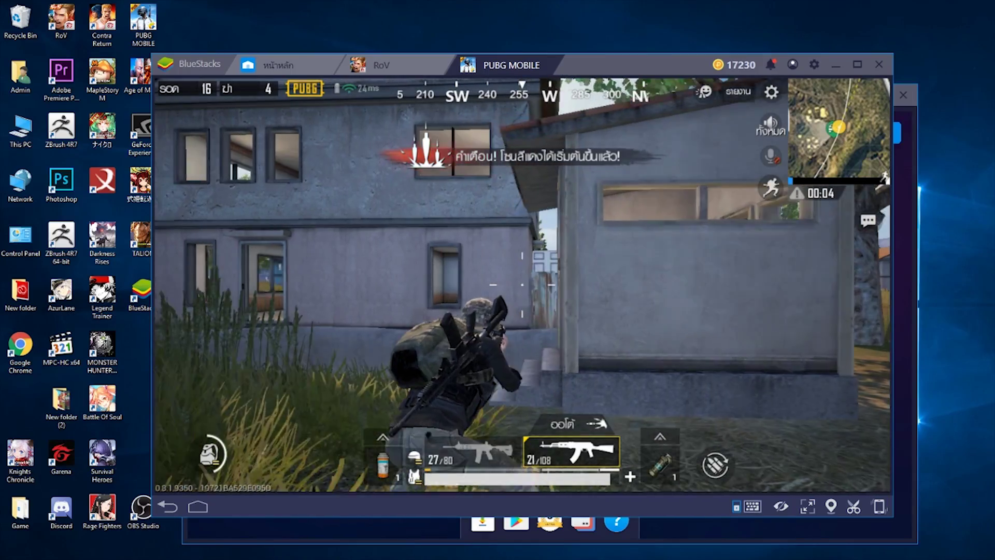
# Step: Sidestep through the grass facing the two-storey house and aim the AKM through its sight at the doorway
pyautogui.press('a')
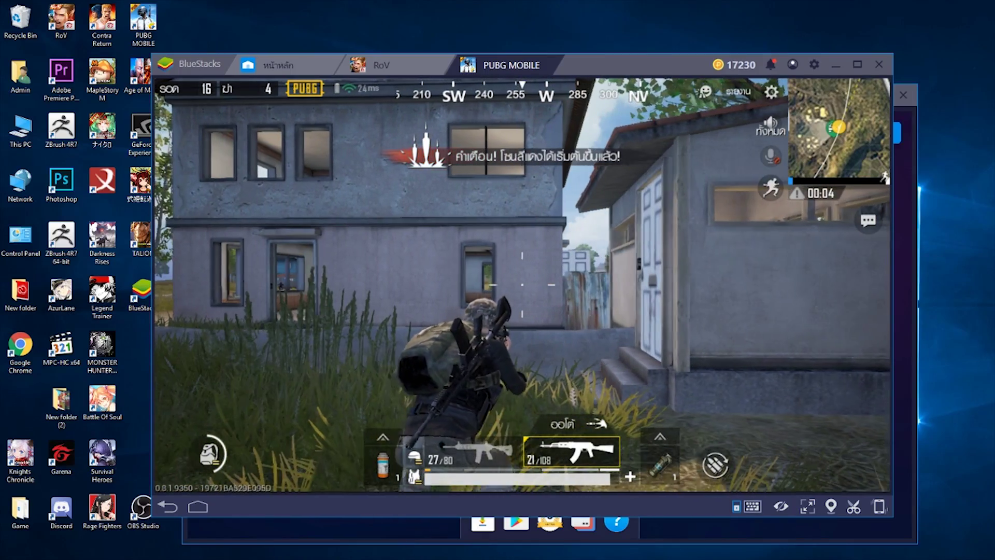
pyautogui.press('d')
pyautogui.press('a')
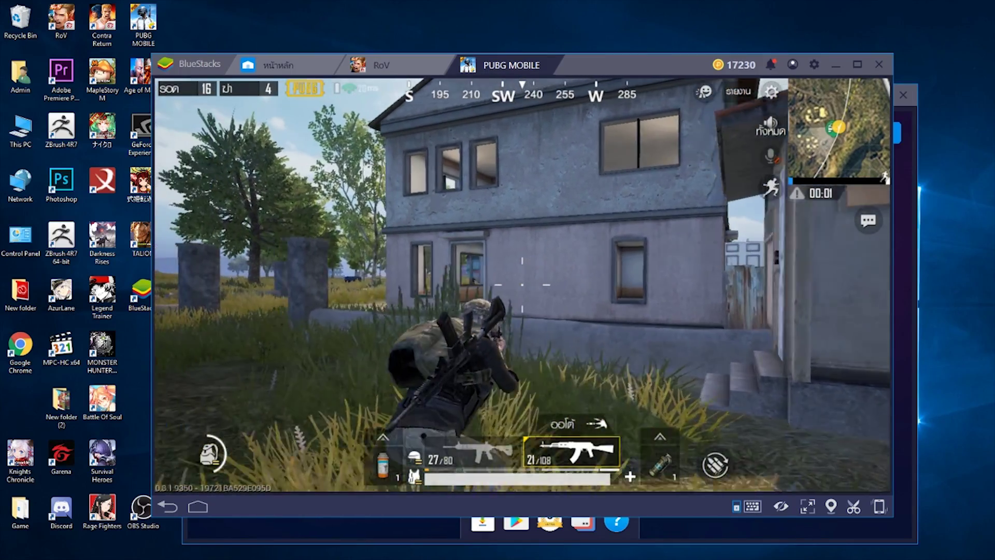
pyautogui.rightClick(522, 284)
pyautogui.press('a')
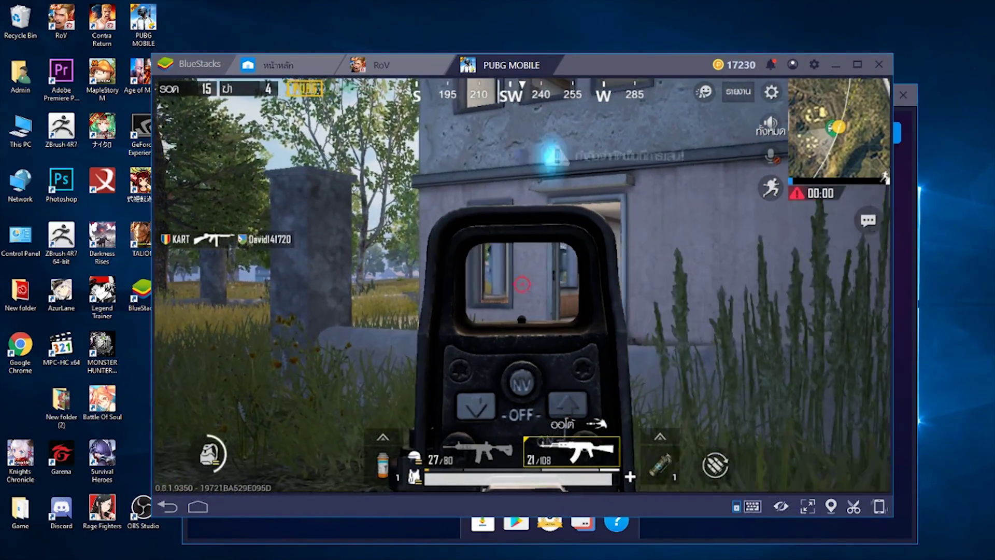
# Step: Aim past the concrete pillar, shoot the enemy with the AKM on automatic fire, and advance
pyautogui.rightClick(523, 285)
pyautogui.rightClick(522, 285)
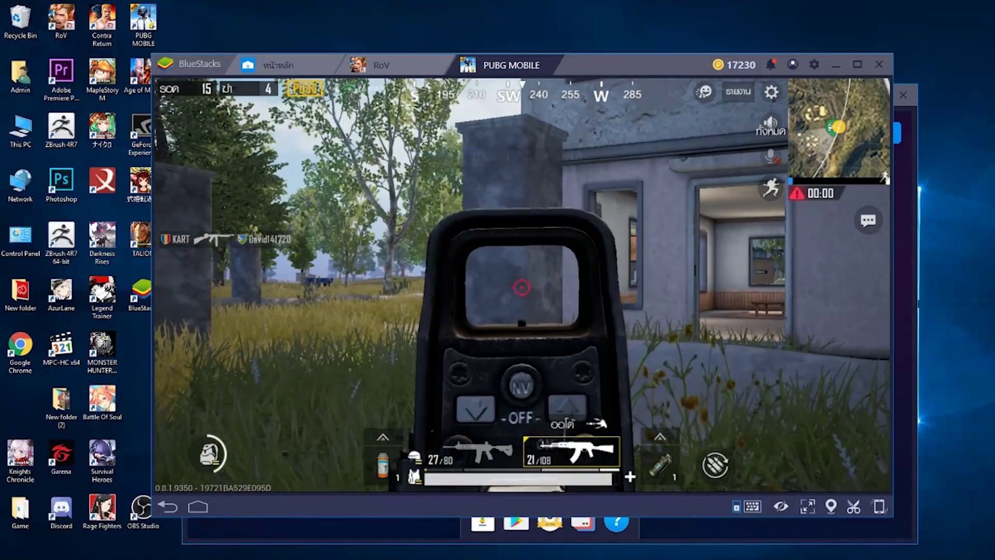
pyautogui.press('w')
pyautogui.click(523, 285)
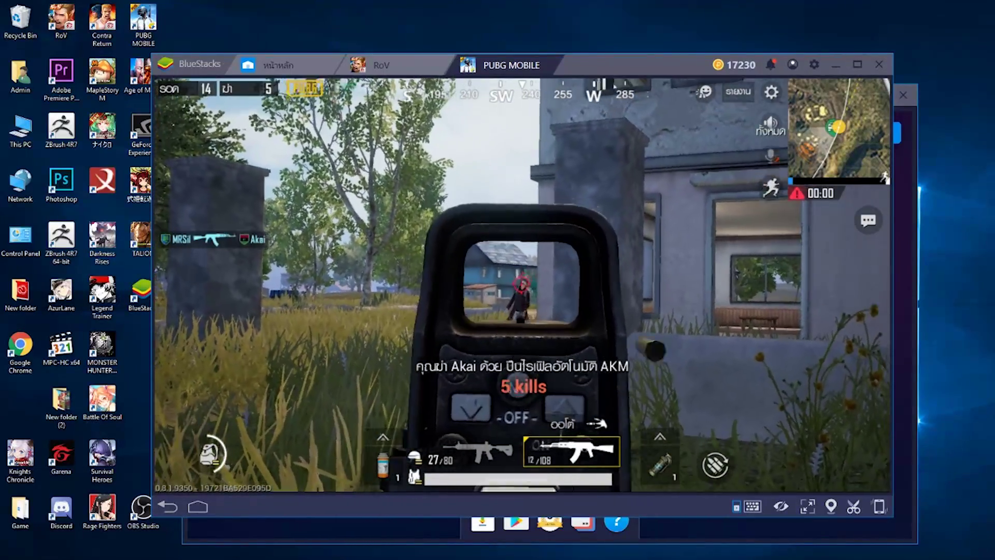
pyautogui.rightClick(523, 285)
pyautogui.press('w')
pyautogui.press('w')
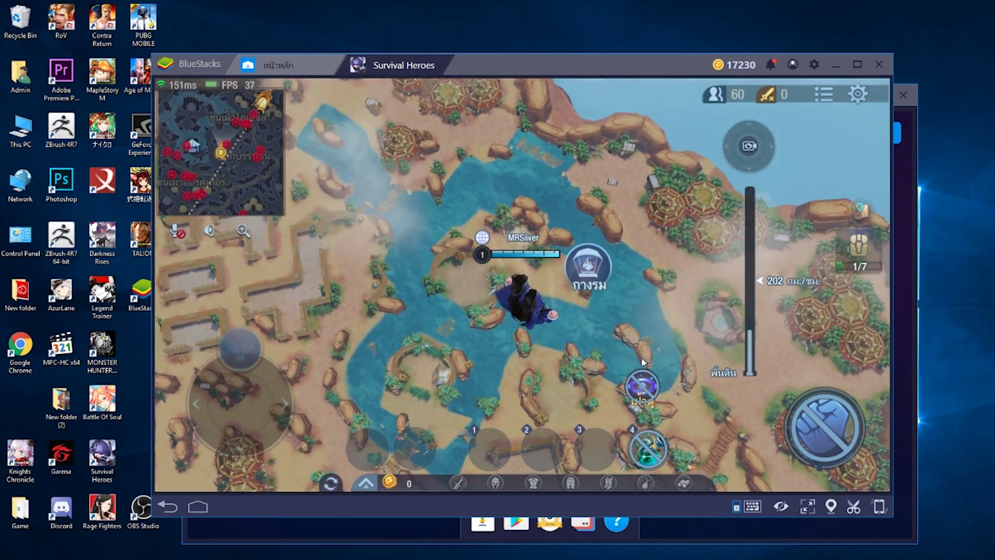
# Step: In Survival Heroes, look around the map during the skydive and steer the hero over the river
pyautogui.moveTo(642, 359); pyautogui.dragTo(603, 119)
pyautogui.moveTo(398, 145); pyautogui.dragTo(351, 218)
pyautogui.press('w')
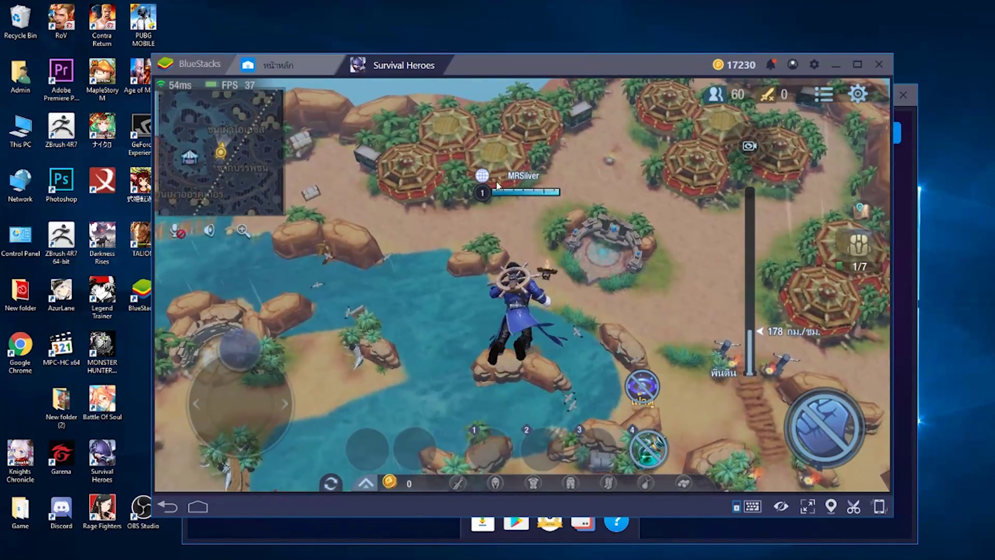
pyautogui.moveTo(385, 217); pyautogui.dragTo(503, 209)
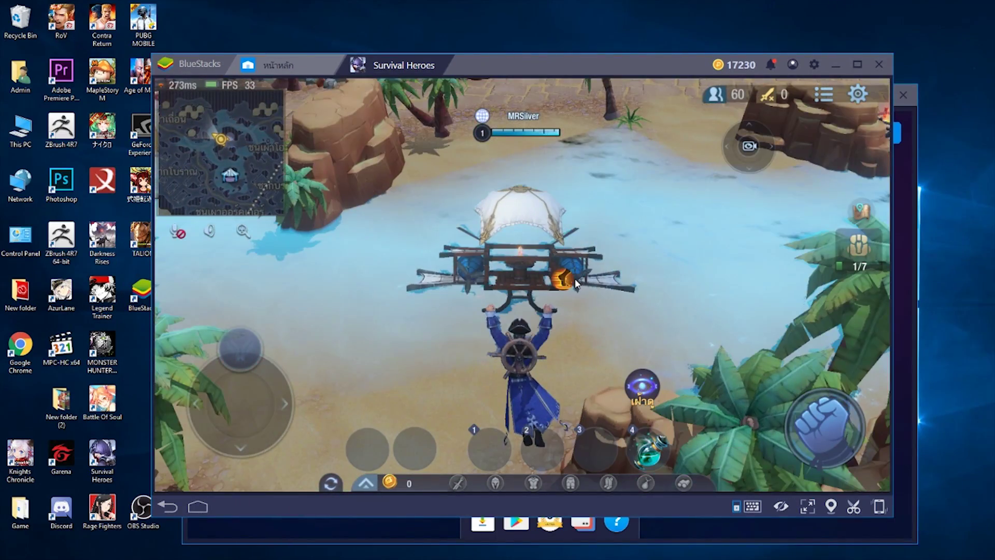
# Step: Land the hero on the beach and run across the water and stone paving to the red tent's entrance
pyautogui.press('a')
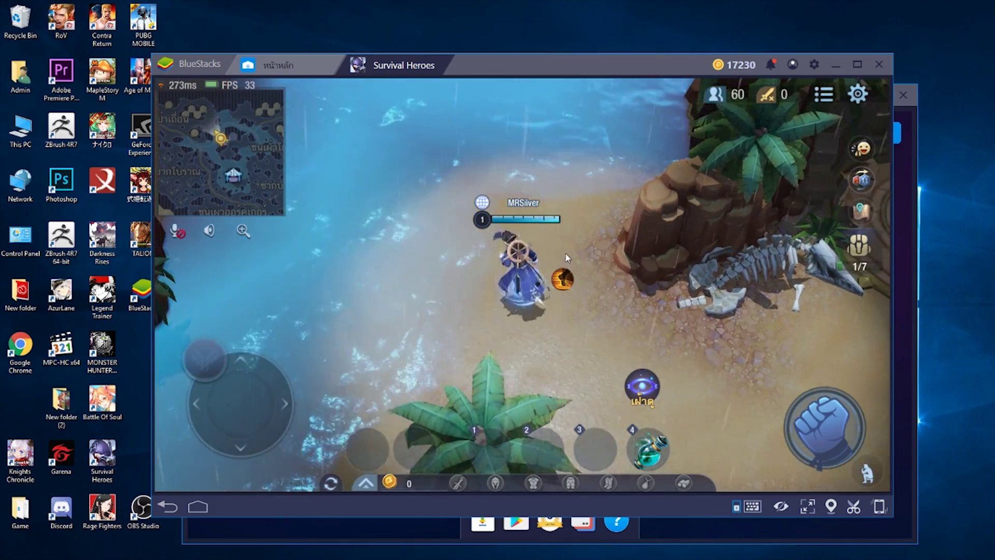
pyautogui.press('a')
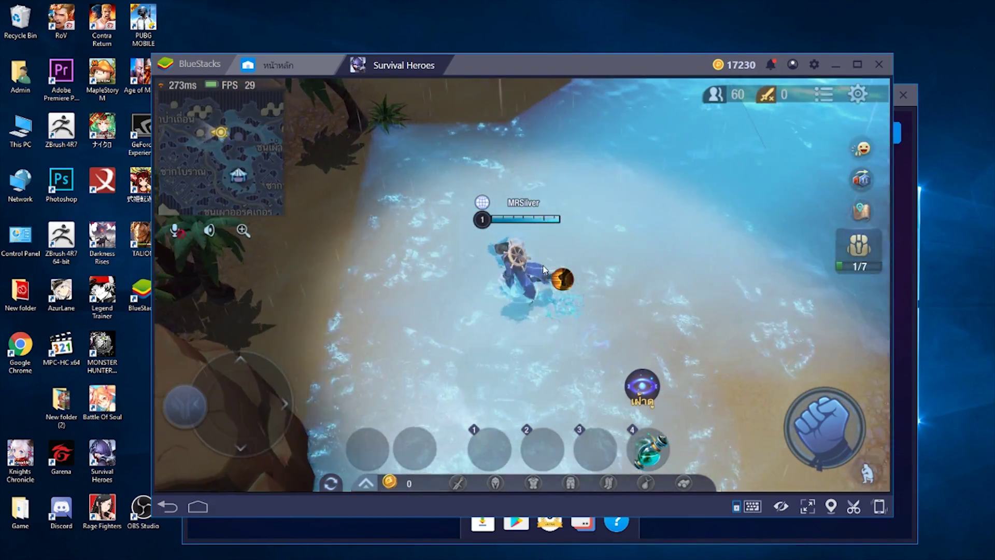
pyautogui.press('w')
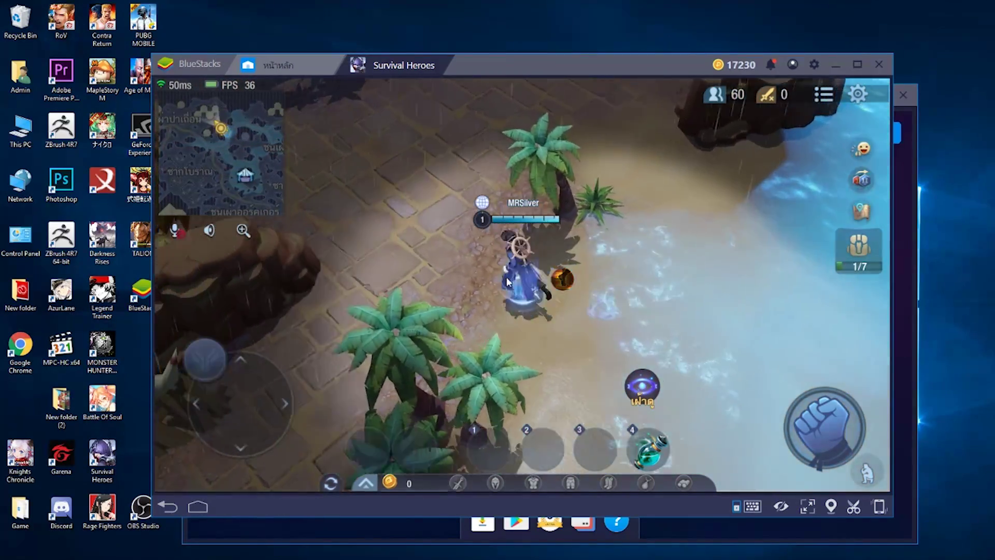
pyautogui.press('a')
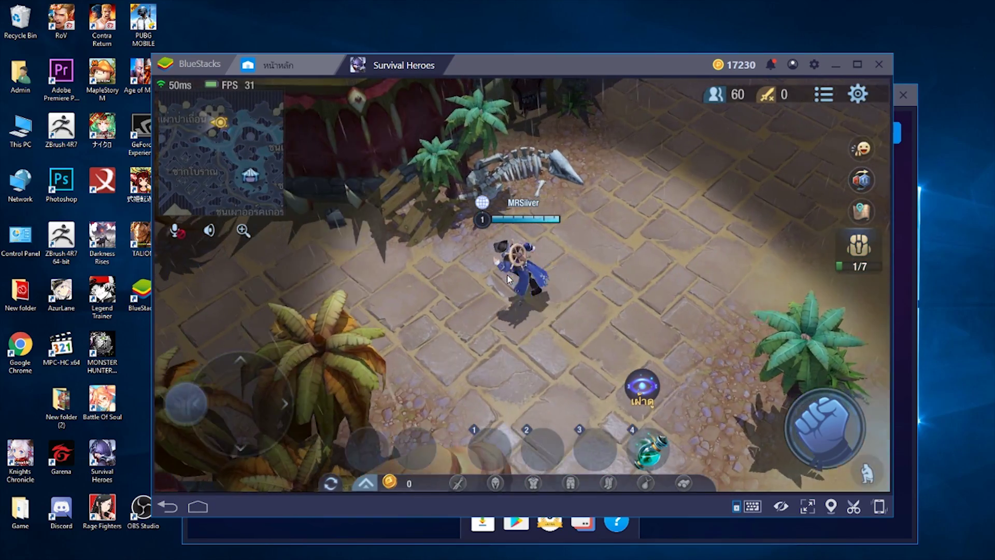
pyautogui.press('a')
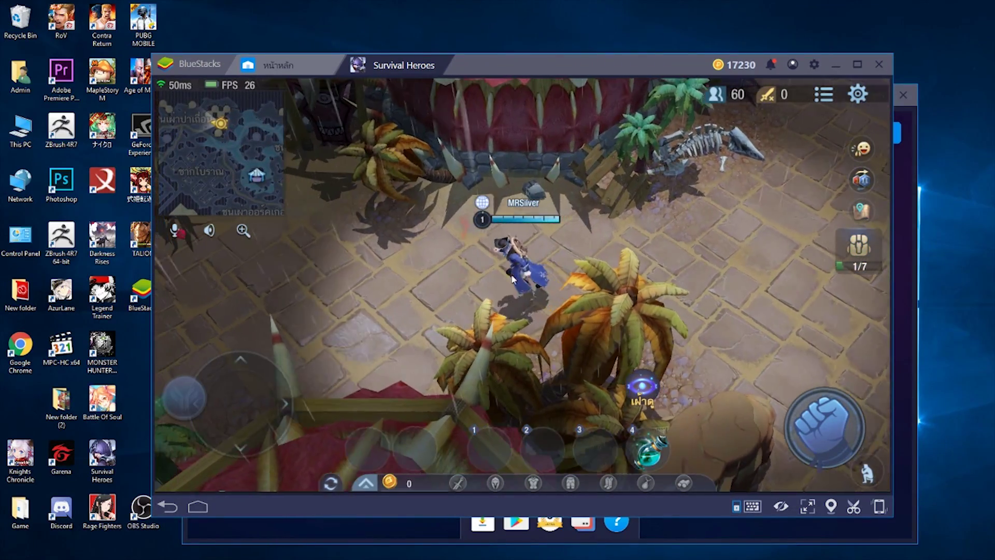
pyautogui.press('a')
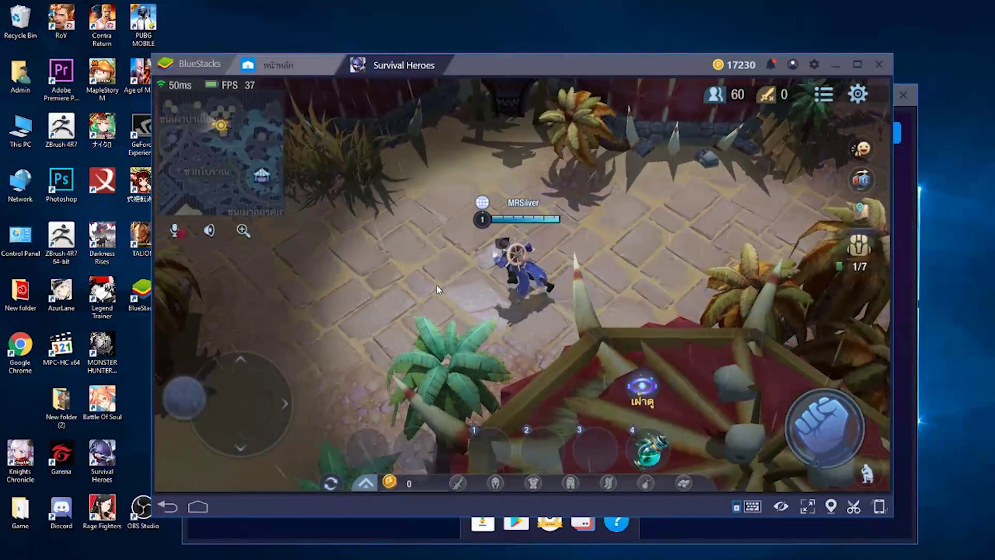
pyautogui.press('s')
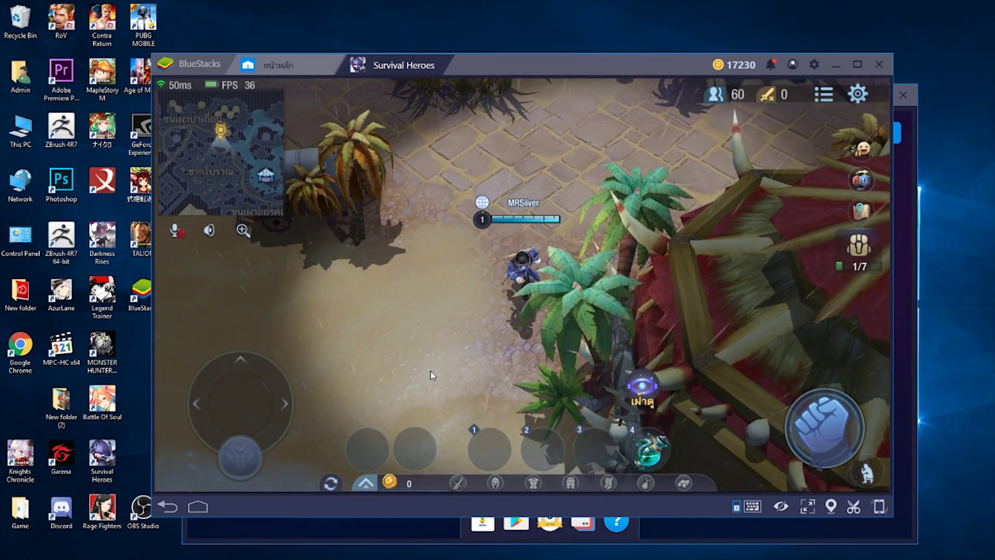
pyautogui.press('d')
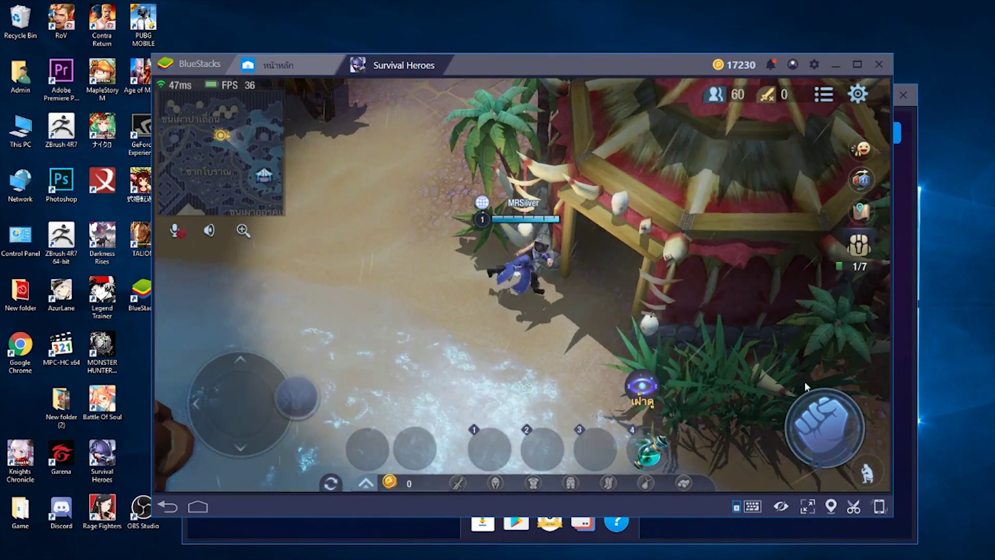
# Step: Enter the red tent and punch the objects around the campfire
pyautogui.press('w')
pyautogui.click(816, 428)
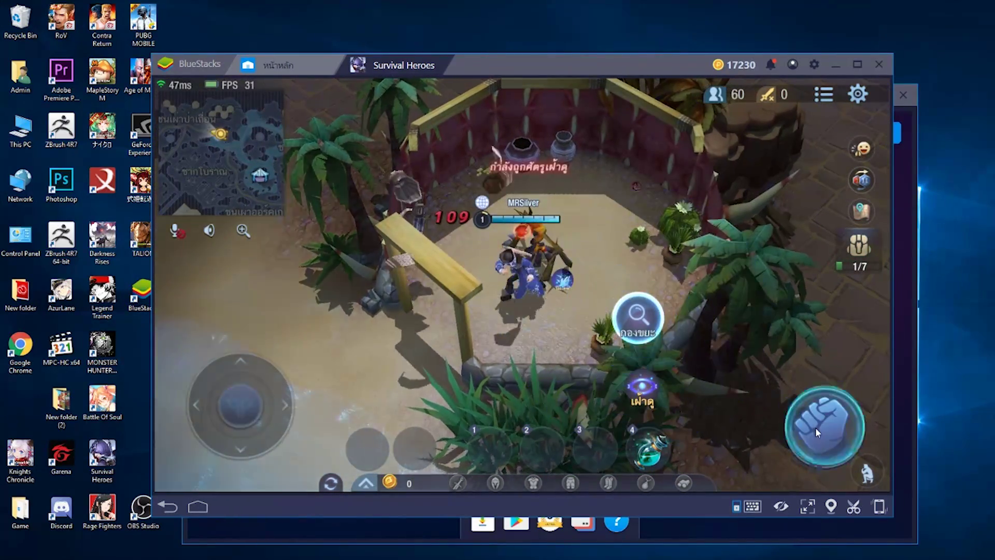
pyautogui.click(815, 426)
# Step: Pick up the dragon-fang gun (ปืนเขี้ยวมังกร) and the 2-slot bag in the tent, and attack the cactus
pyautogui.press('w')
pyautogui.press('a')
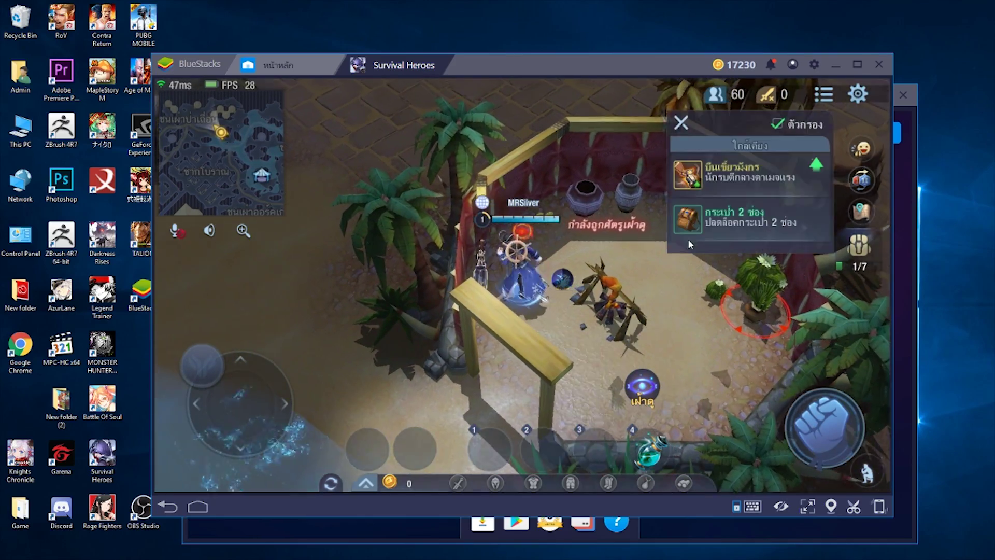
pyautogui.click(696, 180)
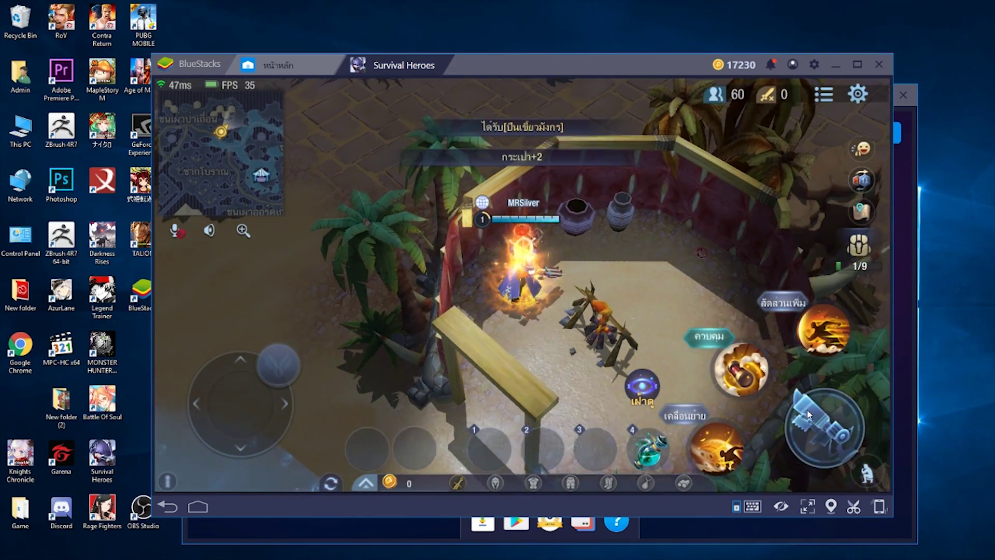
pyautogui.press('d')
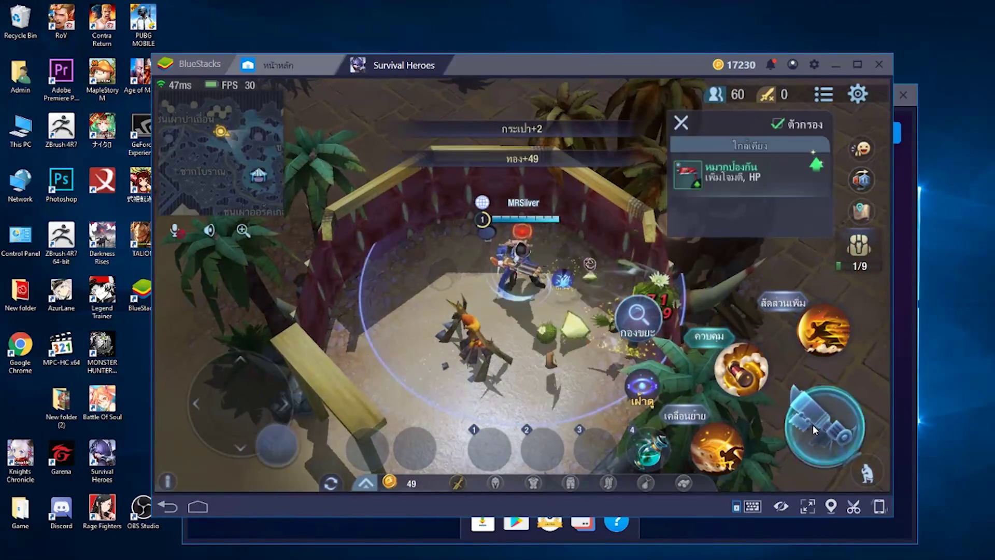
# Step: In the advanced game controls, map F to the search button, G to เฝ้าดู, and E and R to two skill buttons, saving the layout
pyautogui.click(746, 506)
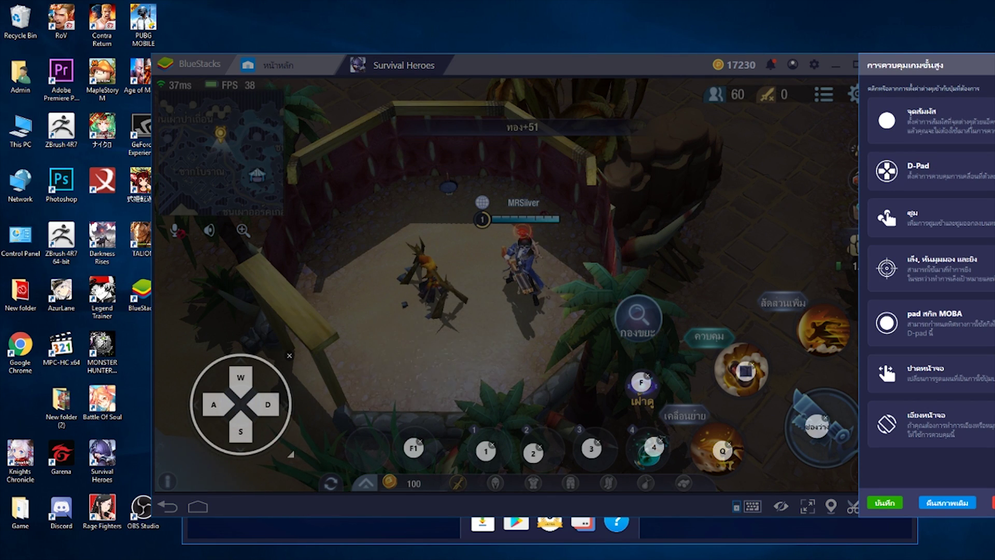
pyautogui.click(639, 320)
pyautogui.press('f')
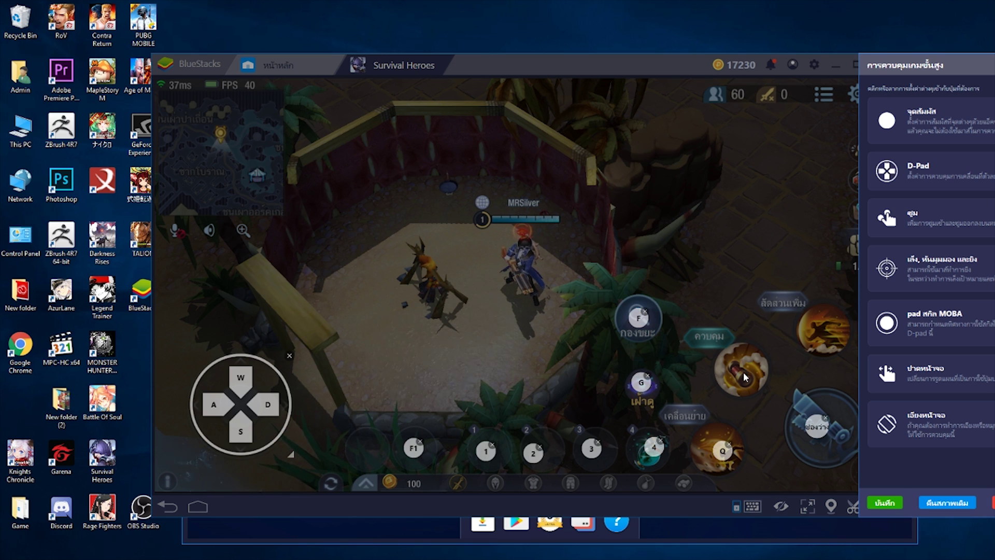
pyautogui.click(820, 331)
pyautogui.press('r')
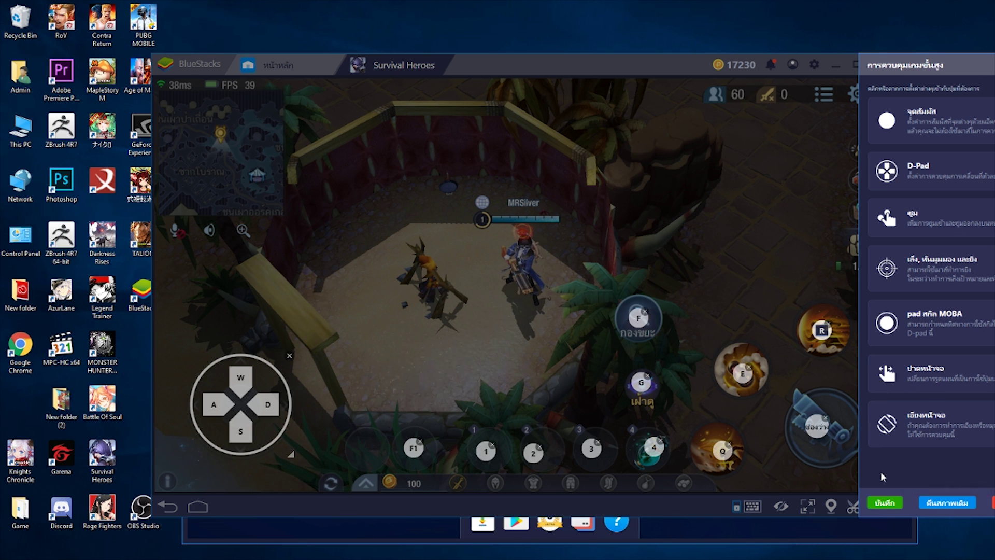
# Step: Pick up the protective helmet (หมวกป้องกัน) inside the red tent and run back to the campfire
pyautogui.press('w')
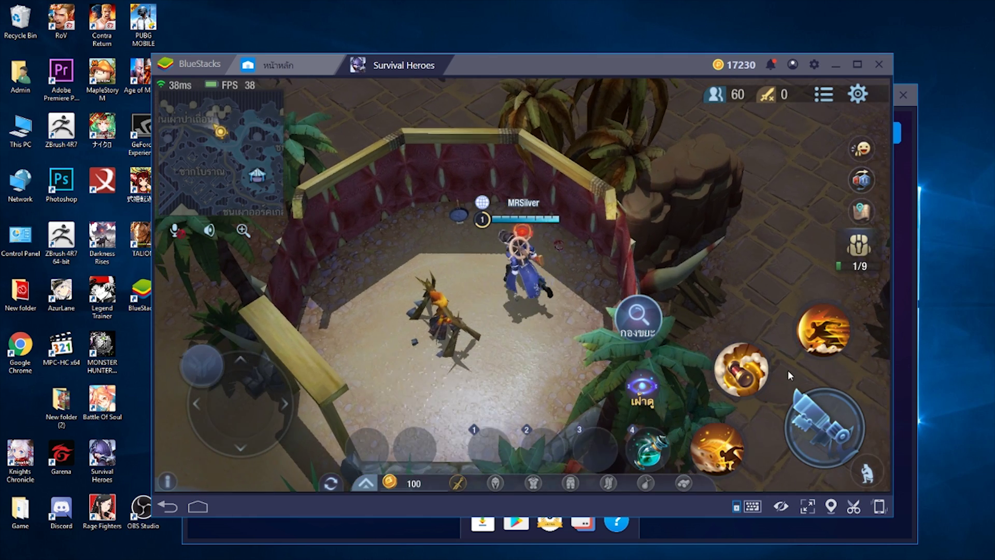
pyautogui.click(693, 171)
pyautogui.press('w')
pyautogui.press('a')
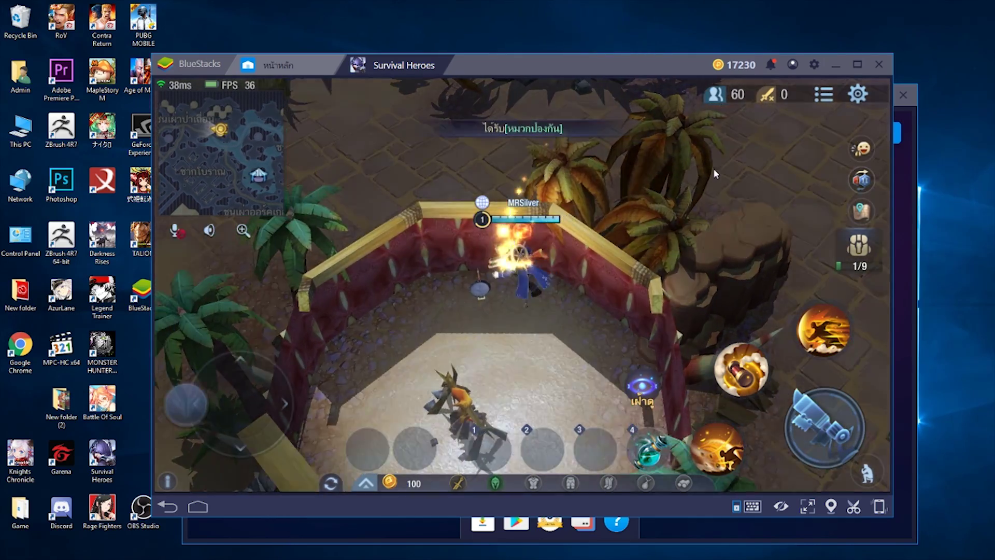
pyautogui.press('s')
# Step: Add F1 and F2 touch points over the first two rows of the nearby-item list and save the key layout
pyautogui.click(752, 506)
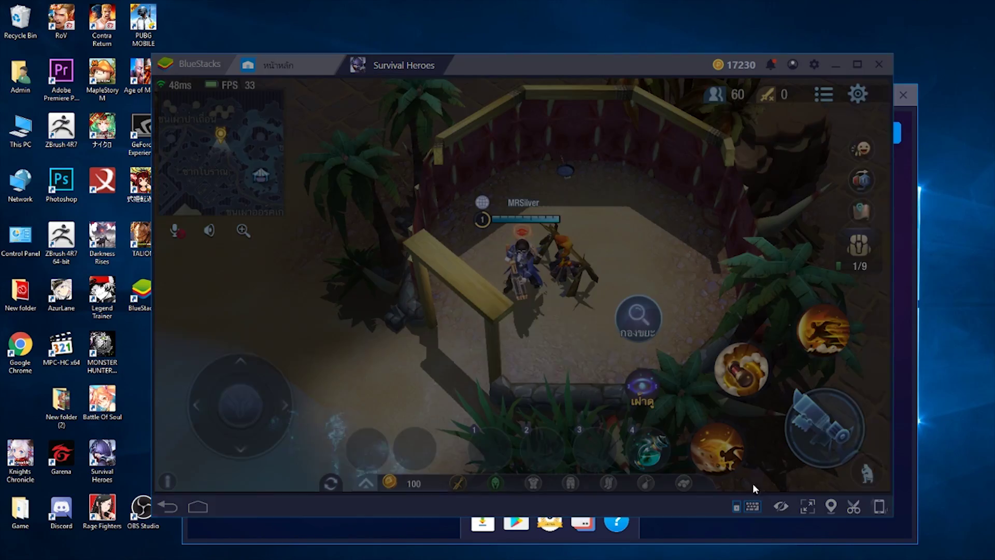
pyautogui.click(770, 131)
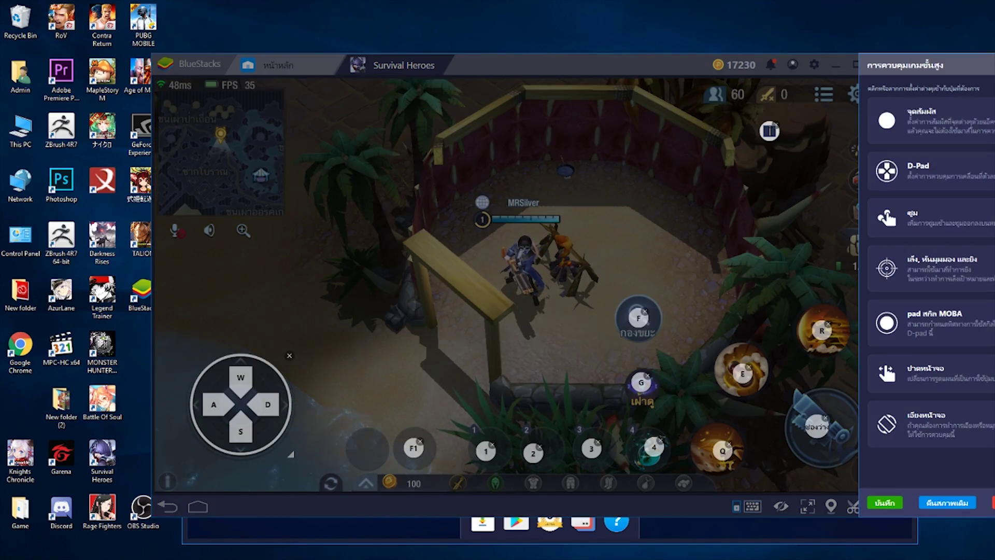
pyautogui.click(766, 174)
pyautogui.press('F2')
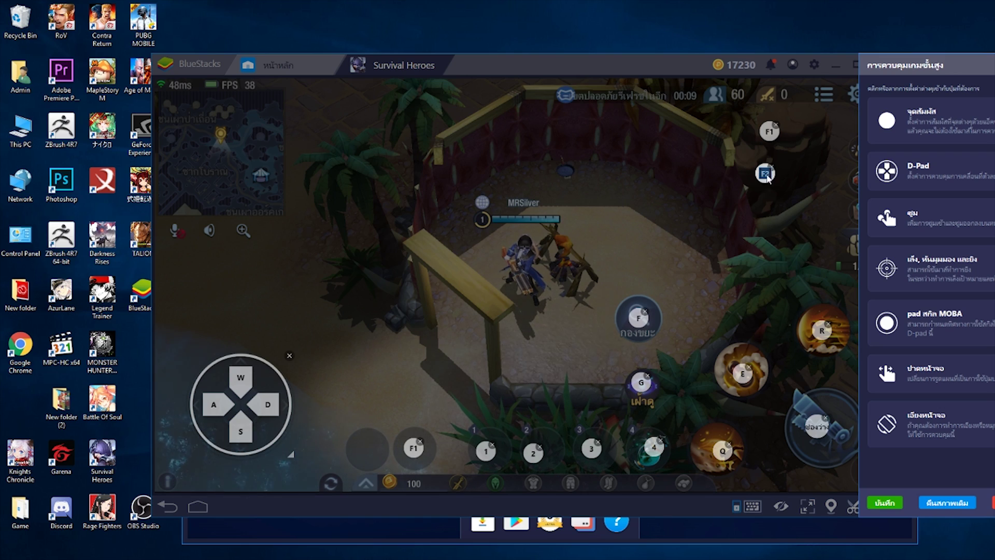
# Step: Leave the tent and cross the river, testing the dash skill and the running-speed skill
pyautogui.press('s')
pyautogui.press('a')
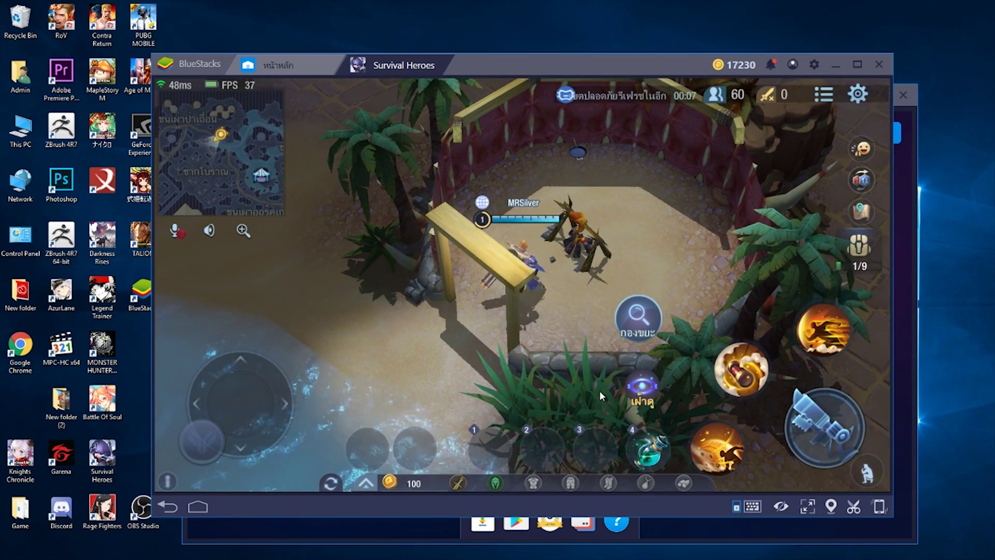
pyautogui.moveTo(718, 447); pyautogui.dragTo(625, 495)
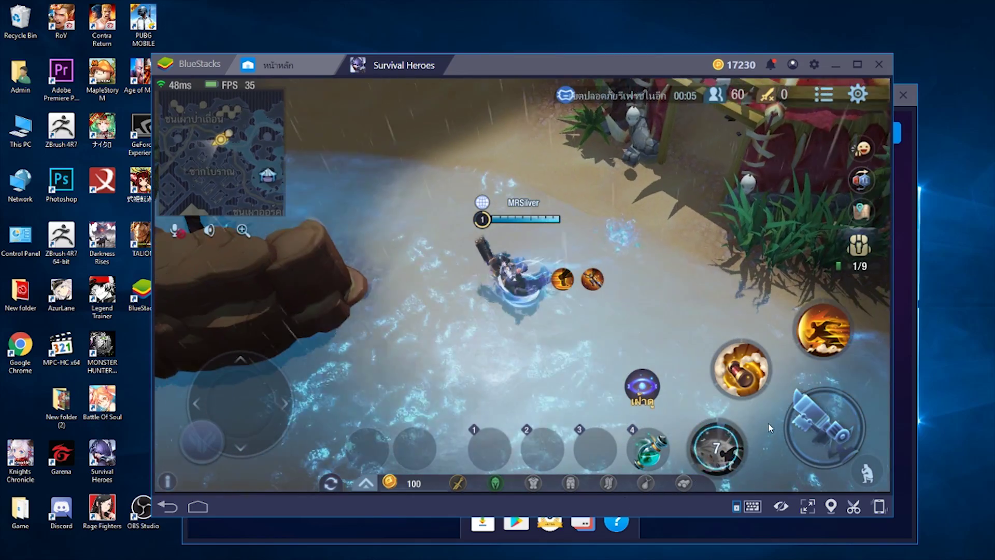
pyautogui.moveTo(818, 335); pyautogui.dragTo(720, 410)
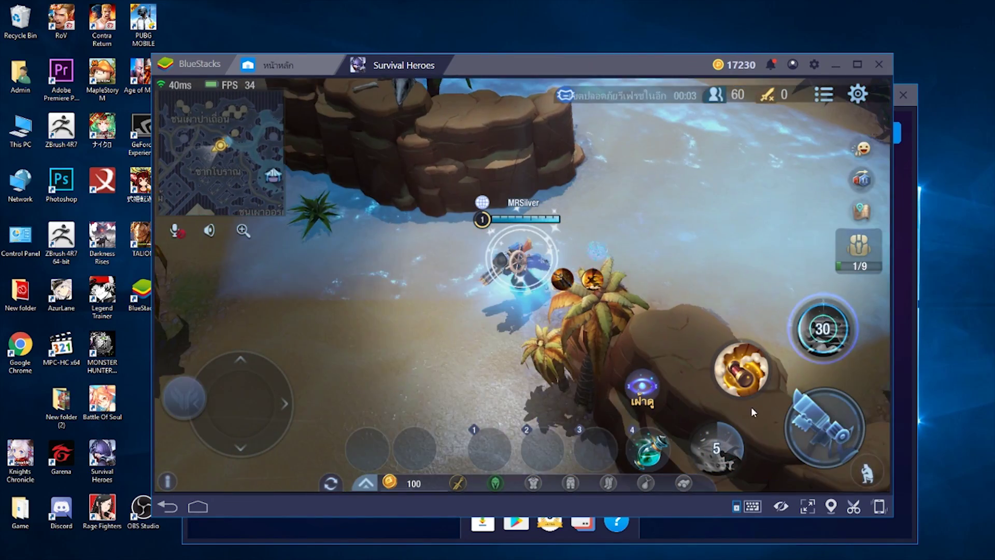
# Step: Close the second BlueStacks window (หน้าจอ 2) and return to the Survival Heroes match
pyautogui.click(715, 528)
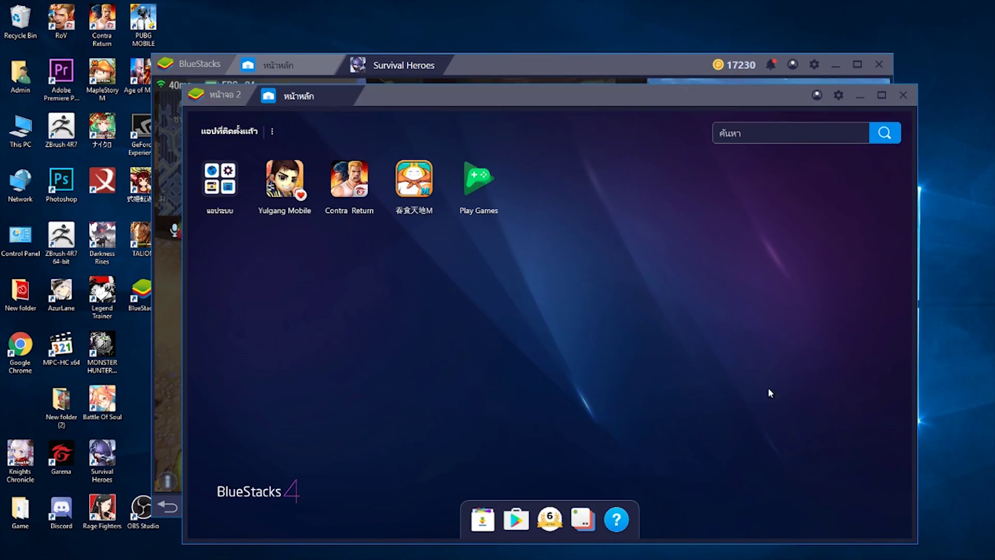
pyautogui.click(903, 94)
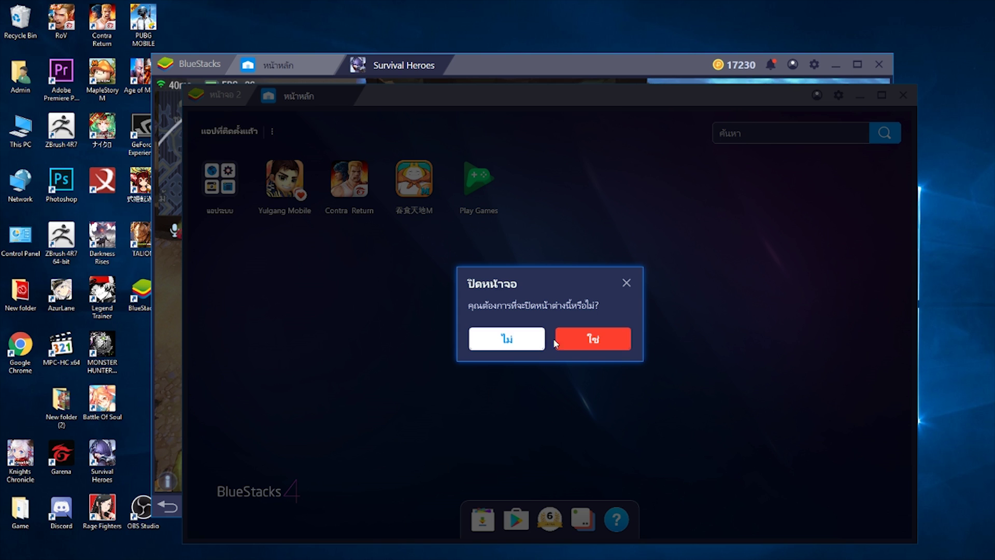
pyautogui.click(558, 341)
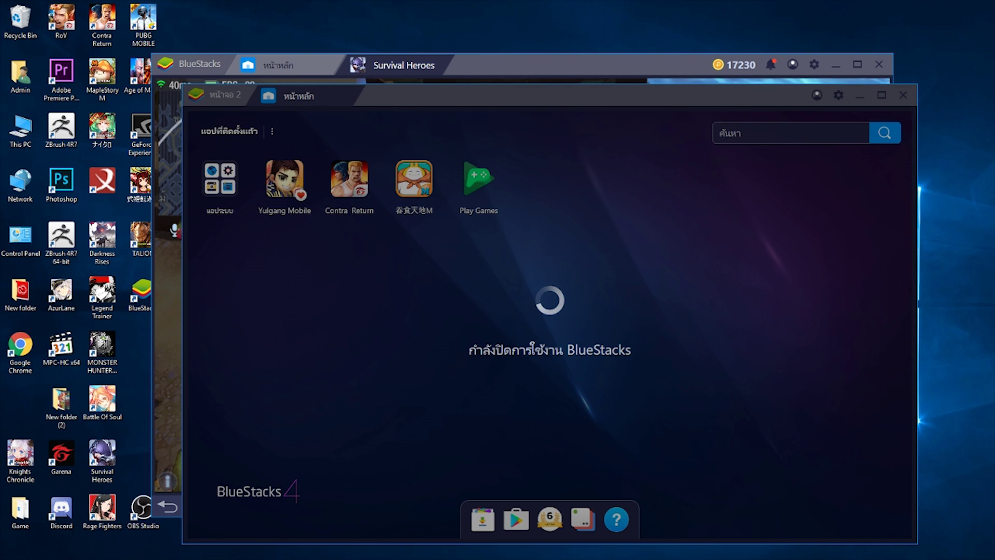
pyautogui.click(179, 347)
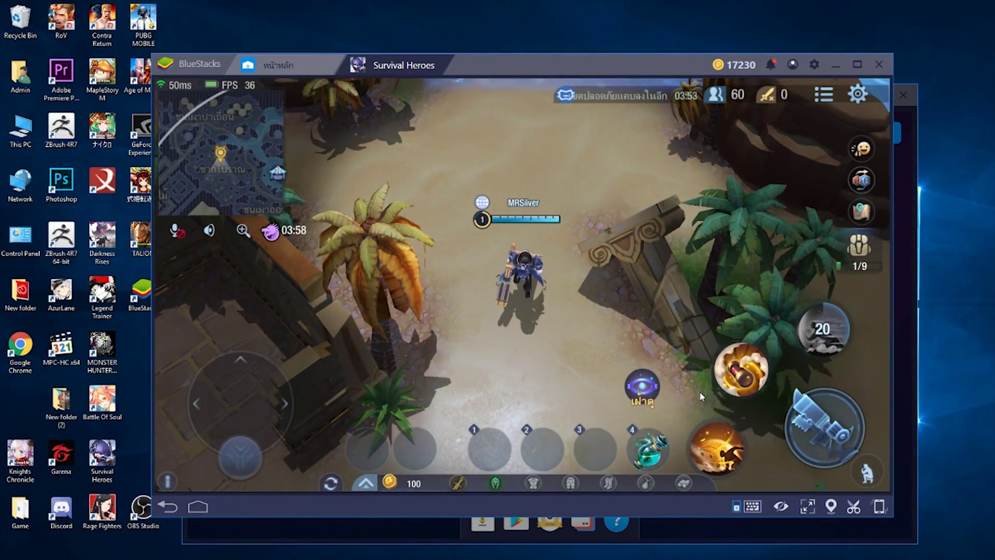
# Step: Run into the walled stone ruin, attack the objects inside and walk up to the ก๊อบลินของชำ goblin
pyautogui.press('a')
pyautogui.press('a')
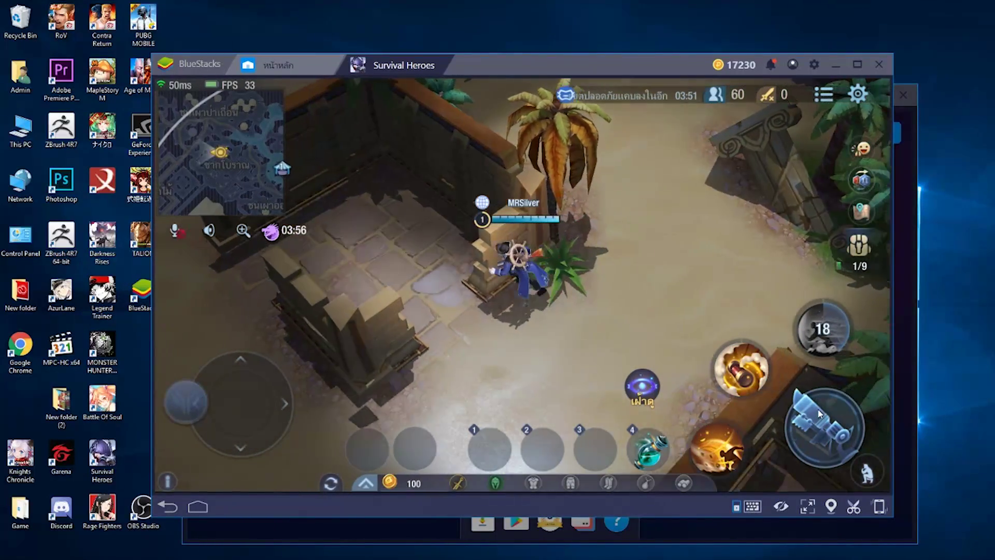
pyautogui.click(819, 412)
pyautogui.press('w')
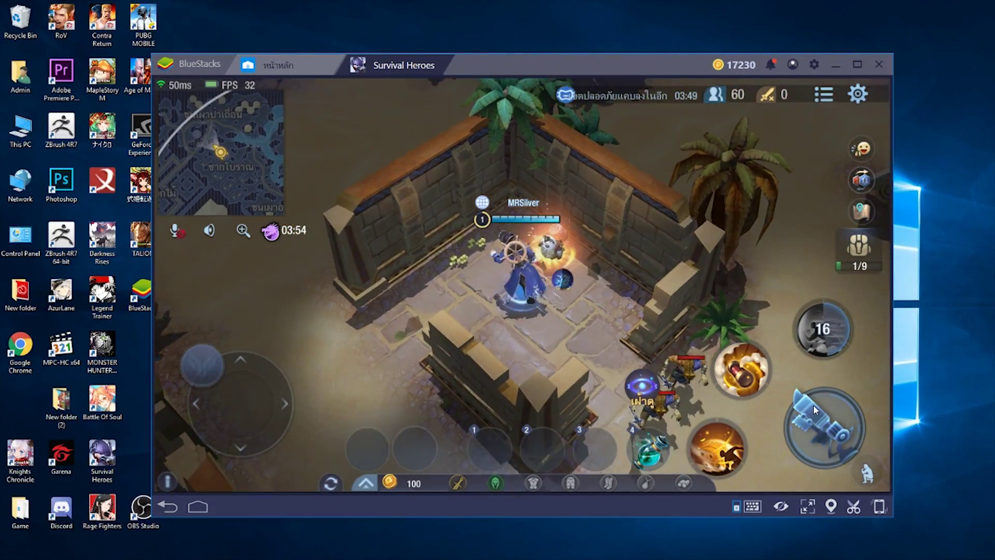
pyautogui.click(639, 319)
pyautogui.press('s')
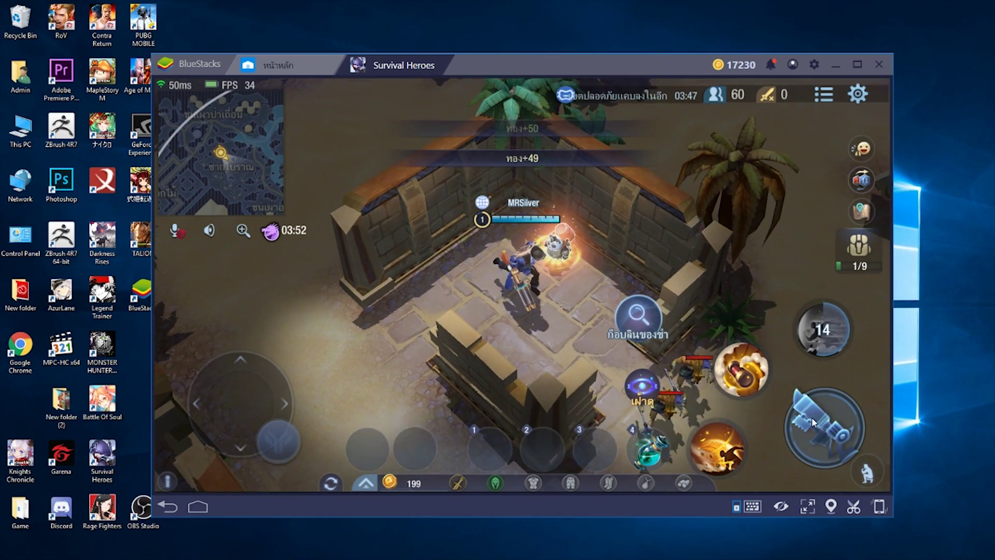
# Step: Shoot the two monsters outside the ruin wall, combining gun attacks with the E skill
pyautogui.click(822, 426)
pyautogui.click(821, 428)
pyautogui.press('e')
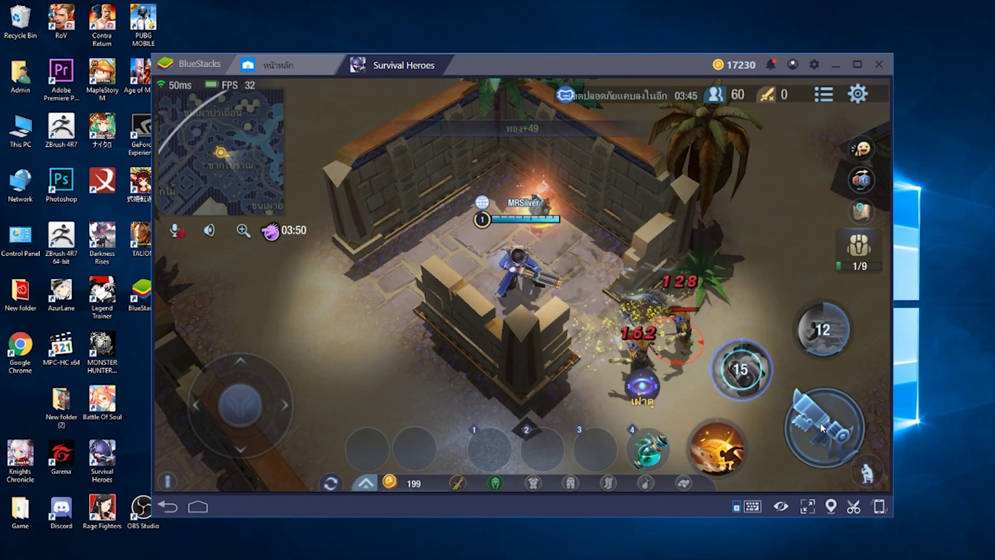
pyautogui.click(822, 428)
pyautogui.click(811, 437)
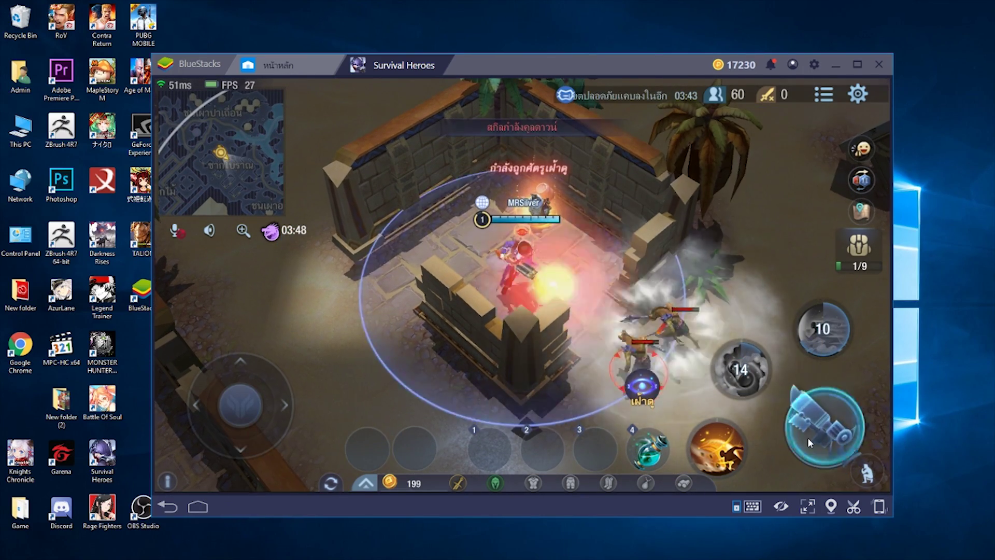
pyautogui.click(820, 434)
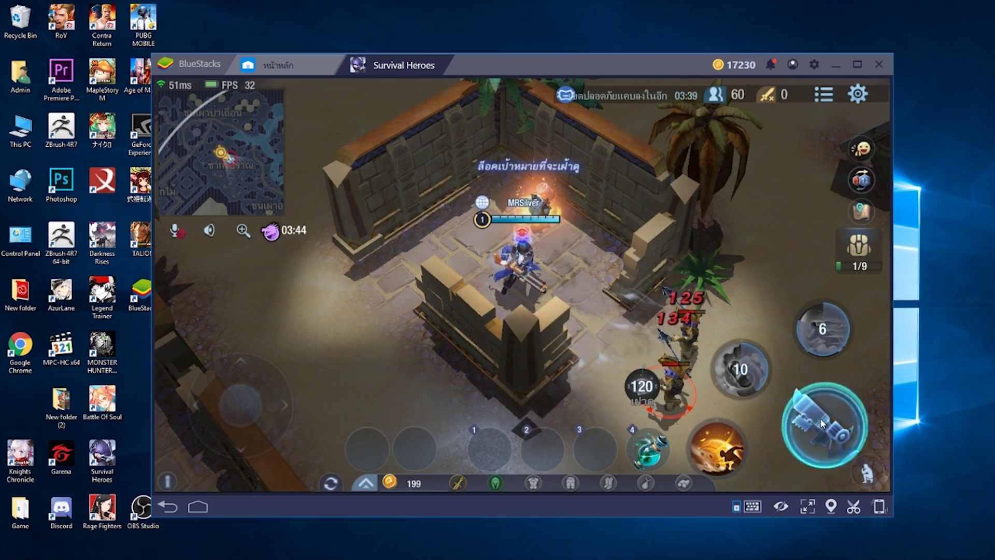
pyautogui.click(822, 425)
# Step: Escape the attacking enemy player with the dash skill, drink the slot 4 potion and crouch in the tall grass
pyautogui.press('a')
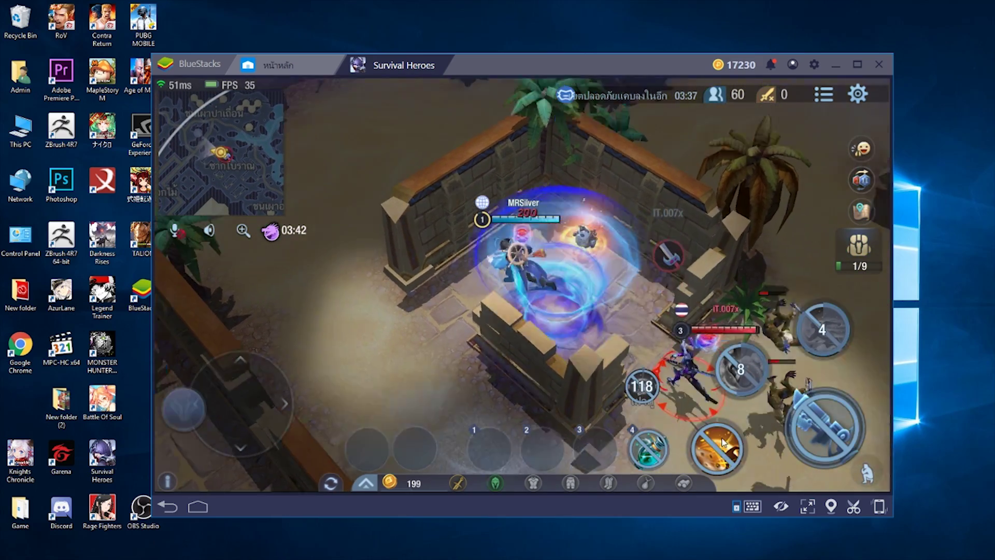
pyautogui.click(723, 444)
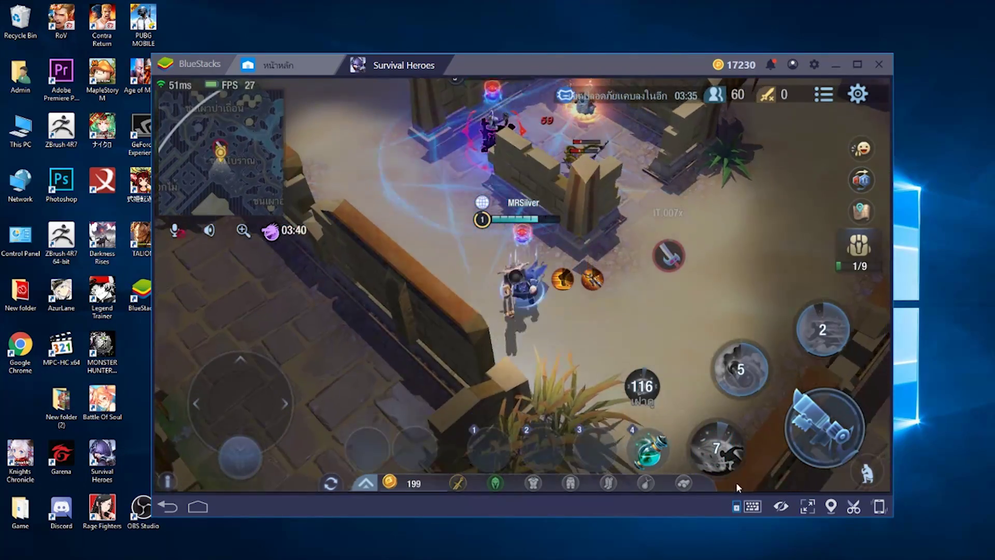
pyautogui.click(643, 452)
pyautogui.press('a')
pyautogui.click(866, 472)
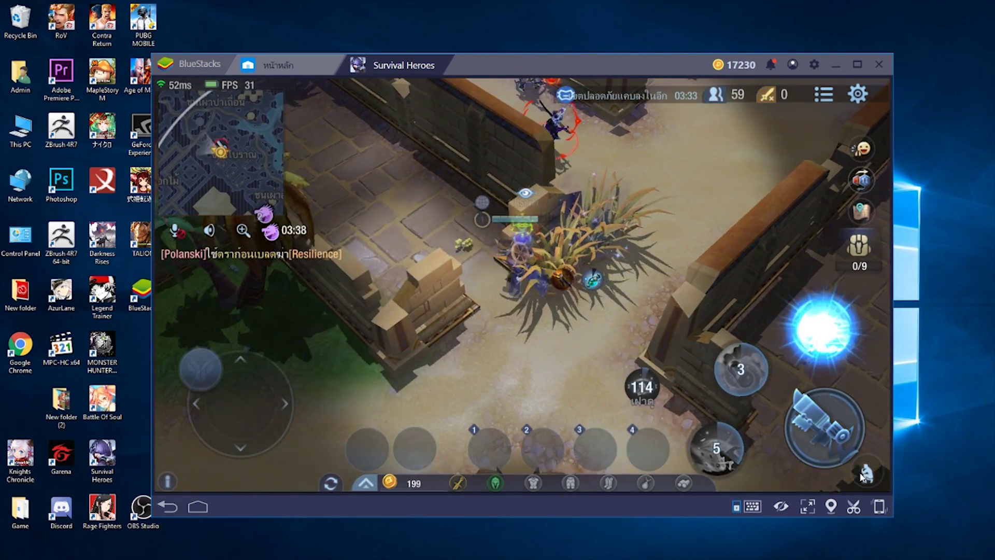
# Step: Sneak through the next ruined room past the blue chest and search beside the cactus
pyautogui.press('w')
pyautogui.press('w')
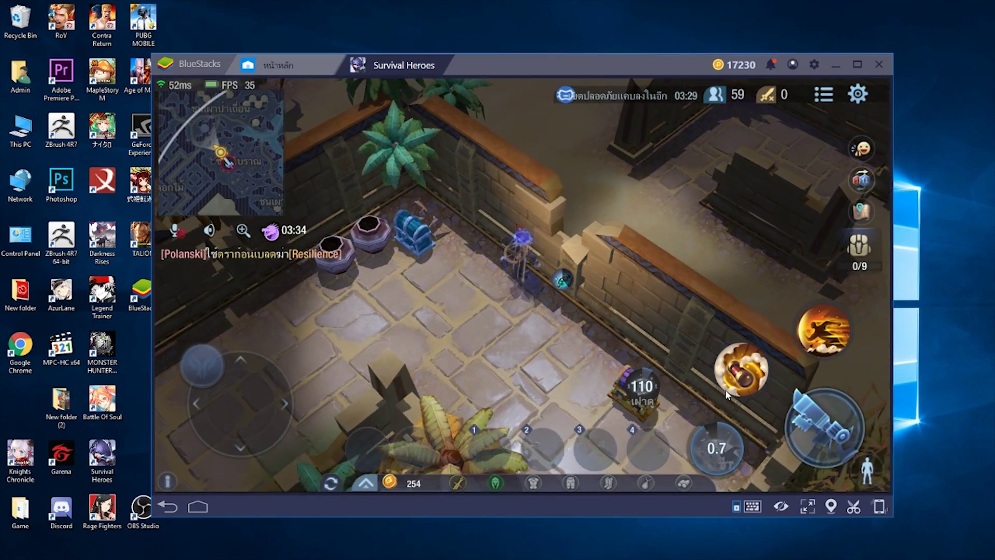
pyautogui.press('s')
pyautogui.press('a')
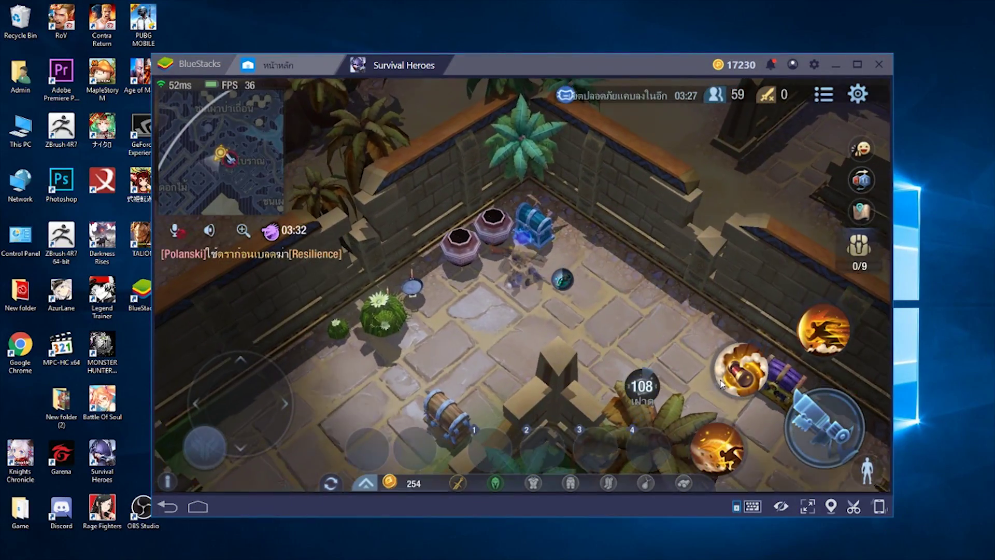
pyautogui.press('f')
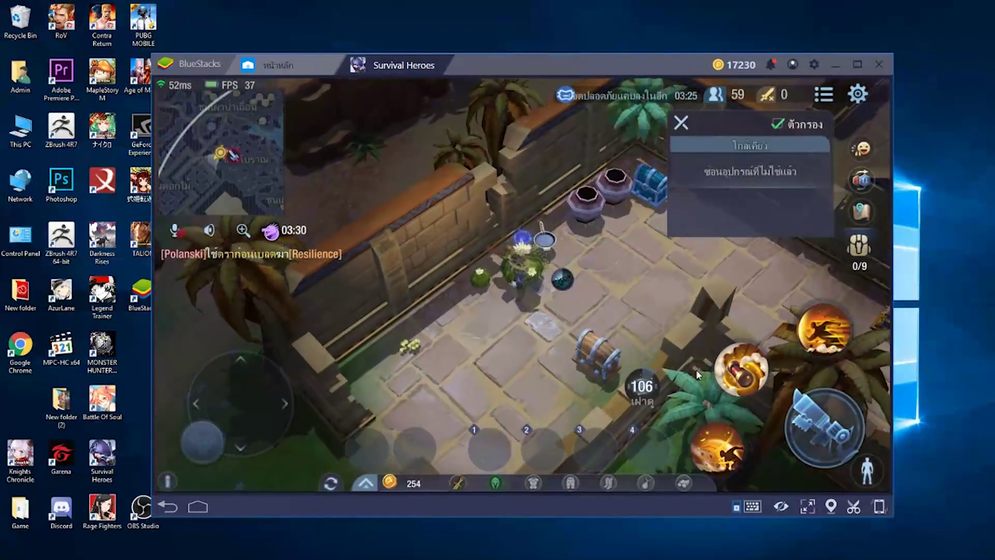
# Step: Dash out of the ruined room and run past the monsters by the rocks using the running-speed skill
pyautogui.moveTo(706, 425); pyautogui.dragTo(651, 361)
pyautogui.press('w')
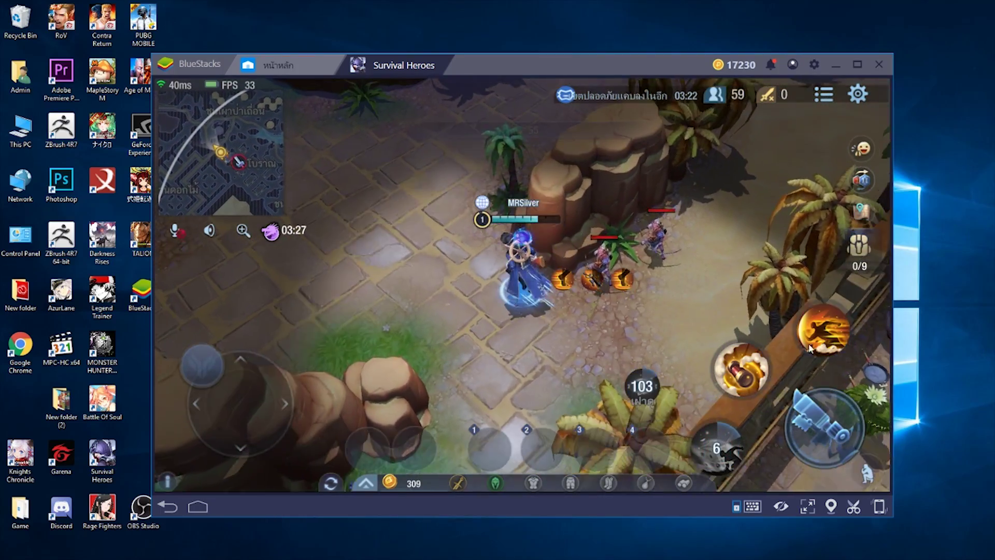
pyautogui.click(822, 331)
pyautogui.press('w')
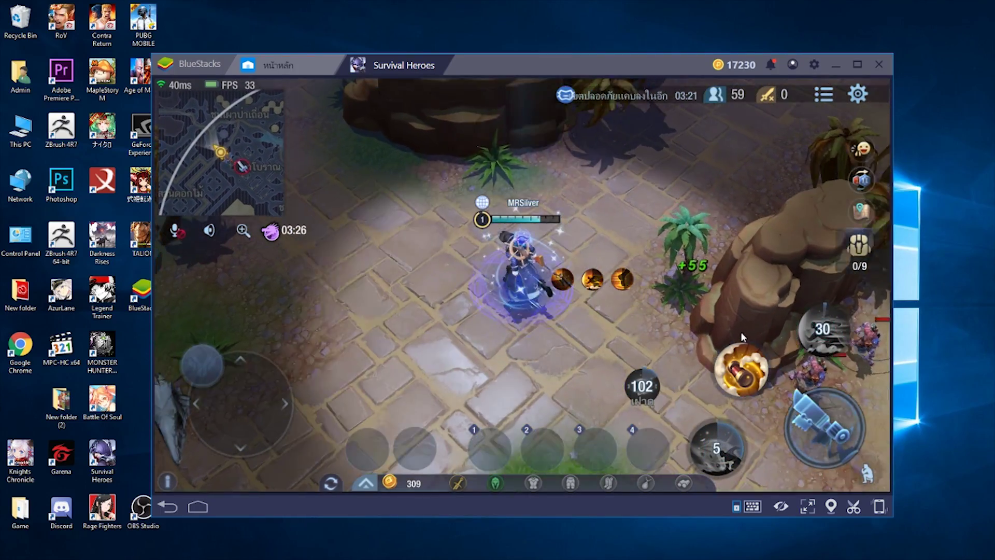
pyautogui.press('w')
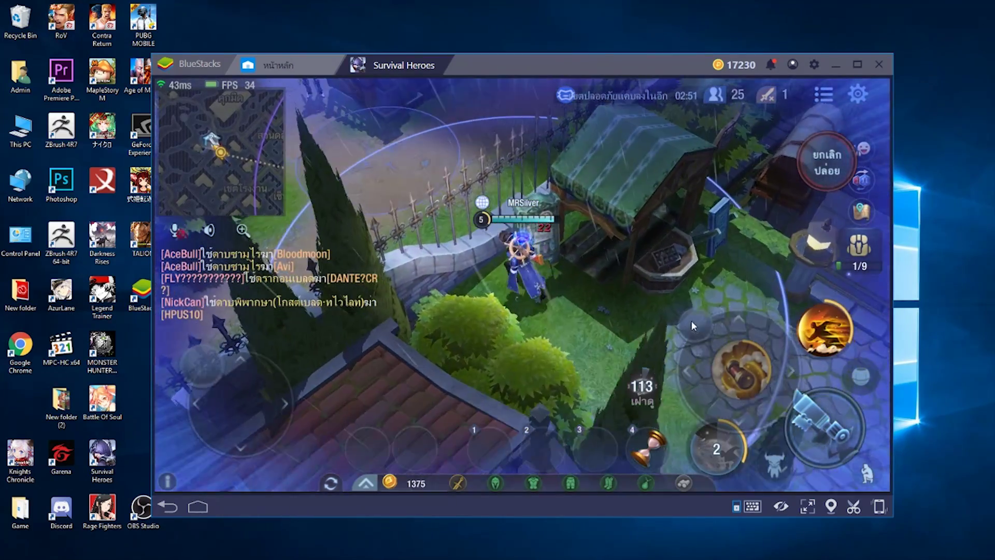
# Step: Fight the enemy player near the graveyard fence with the aimed skill, speed boost, dash and gun attacks
pyautogui.press('a')
pyautogui.moveTo(691, 320); pyautogui.dragTo(656, 262)
pyautogui.click(825, 329)
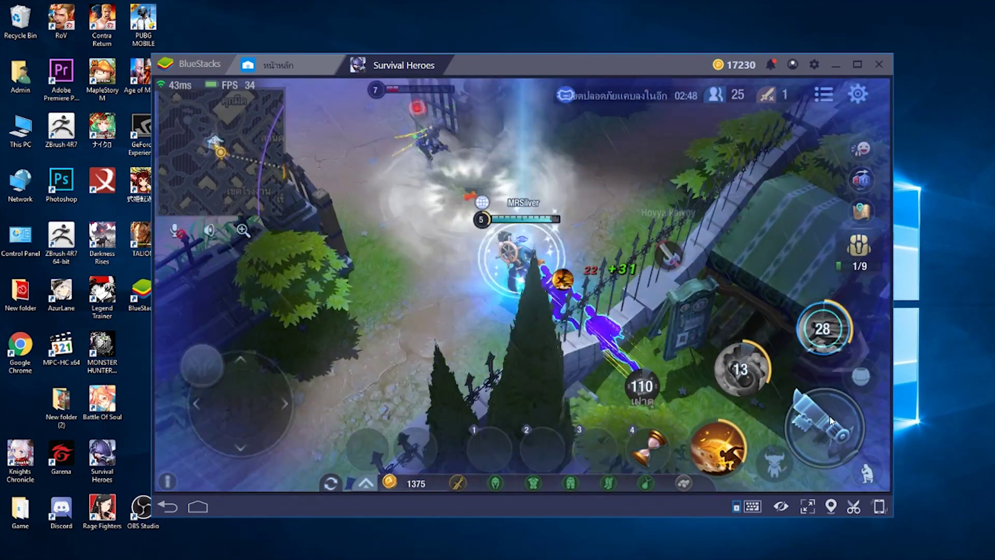
pyautogui.click(819, 413)
pyautogui.click(725, 451)
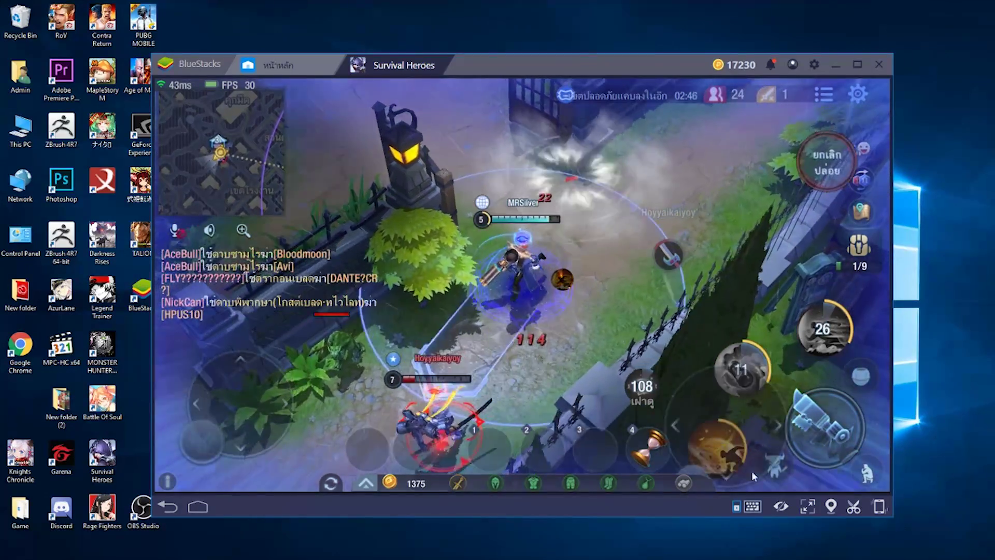
pyautogui.click(817, 428)
# Step: Run past the fence pillar onto the cobbled path and dash along the hedge
pyautogui.press('s')
pyautogui.press('a')
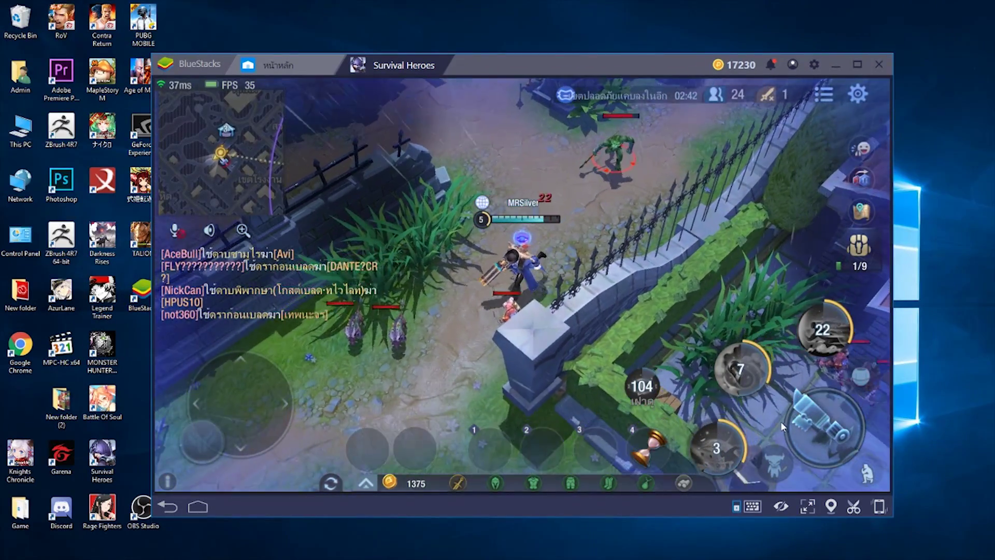
pyautogui.press('d')
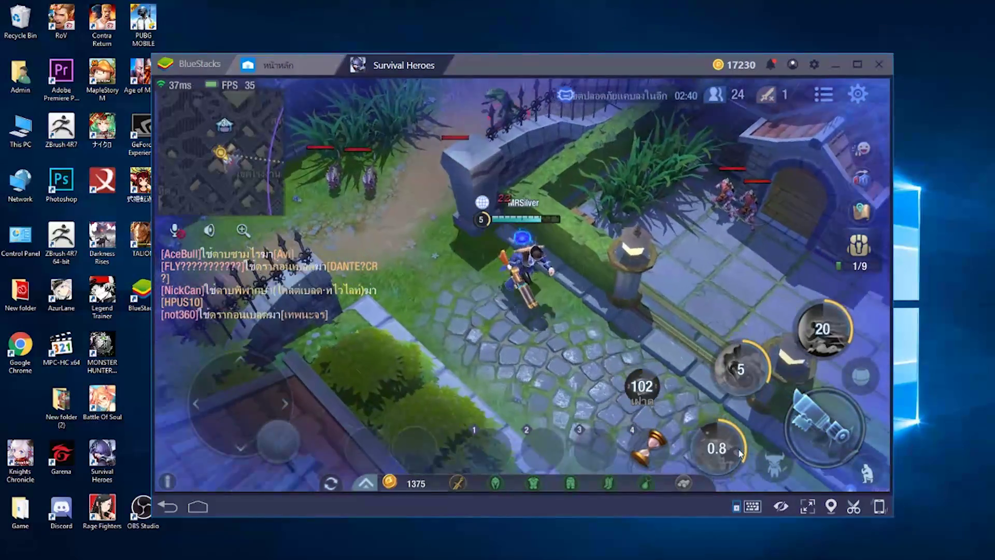
pyautogui.click(728, 452)
pyautogui.press('d')
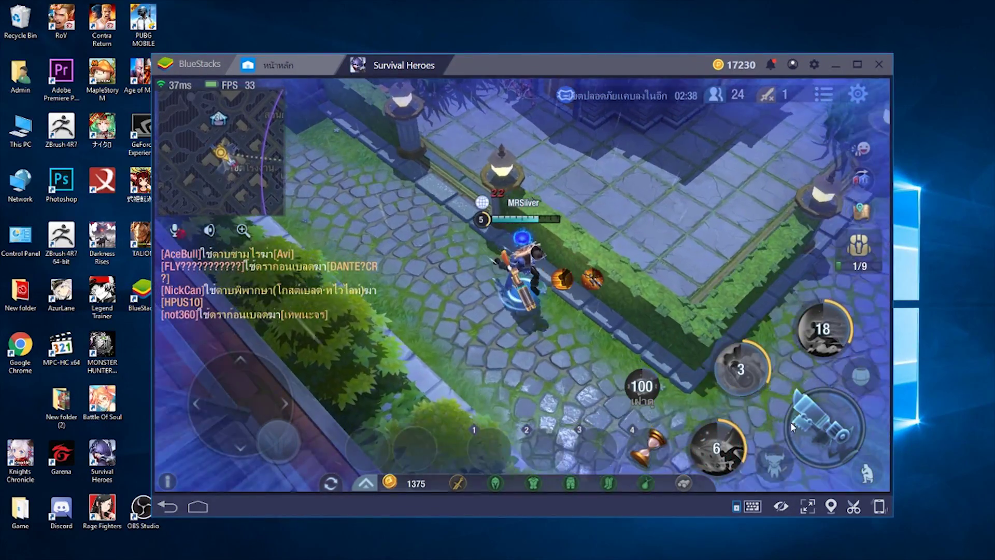
# Step: Run down the cobbled street past the striped market stall and dash across the road to the loot chest beside the stone house
pyautogui.press('d')
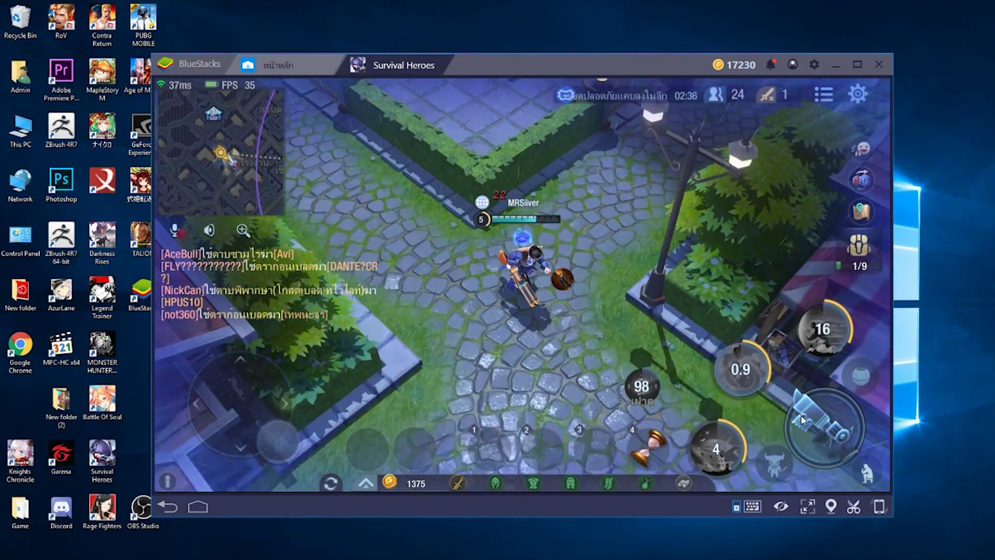
pyautogui.hotkey('s', 'd')
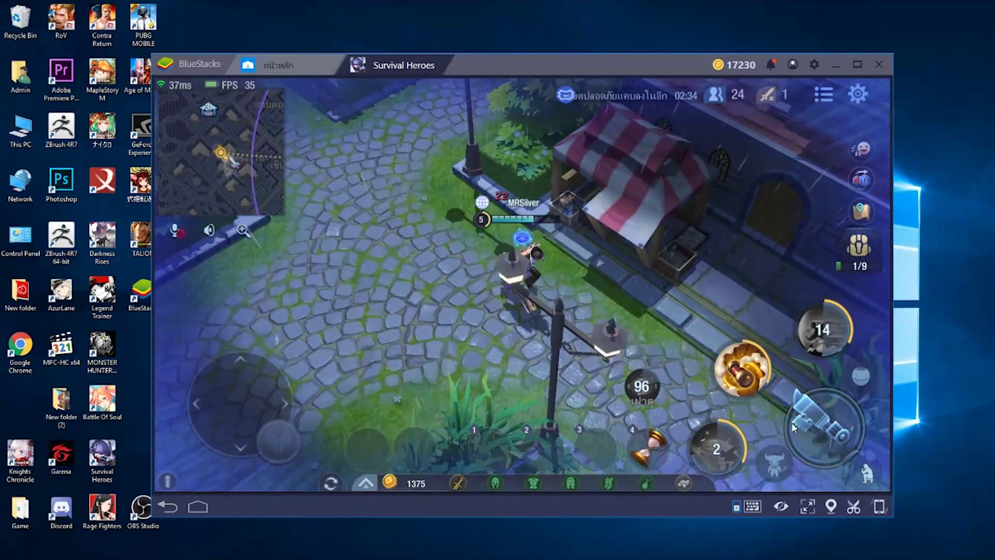
pyautogui.hotkey('s', 'd')
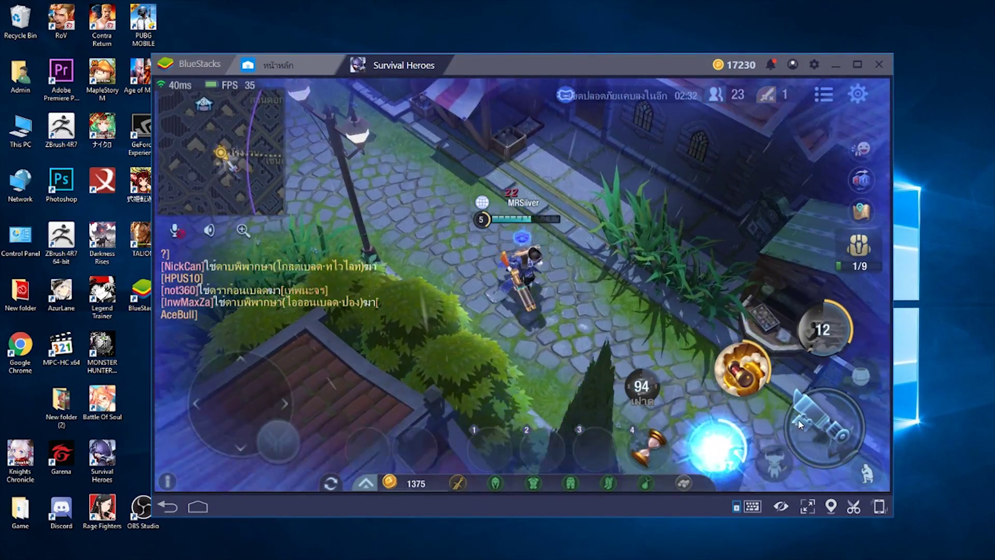
pyautogui.moveTo(718, 448); pyautogui.dragTo(775, 480)
pyautogui.hotkey('s', 'd')
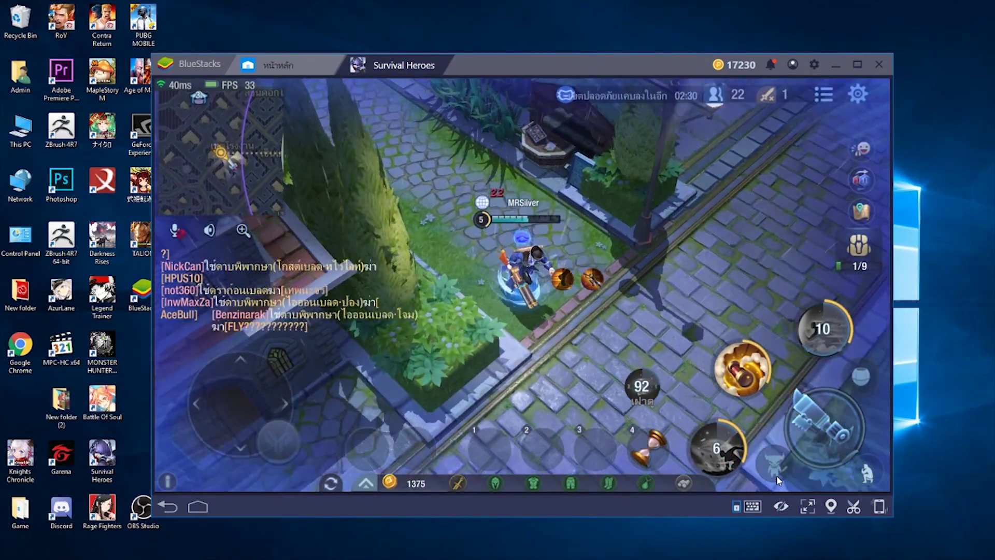
pyautogui.press('d')
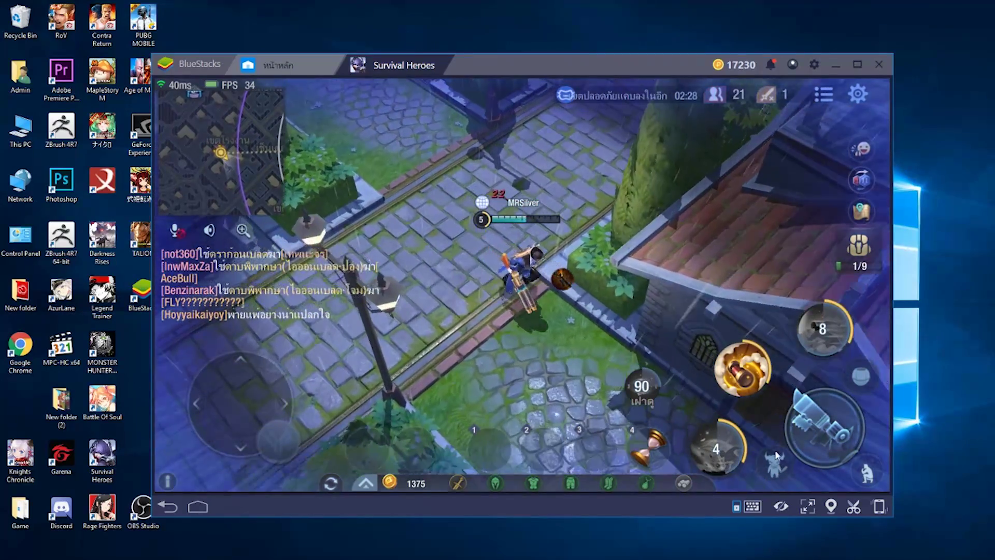
pyautogui.hotkey('s', 'd')
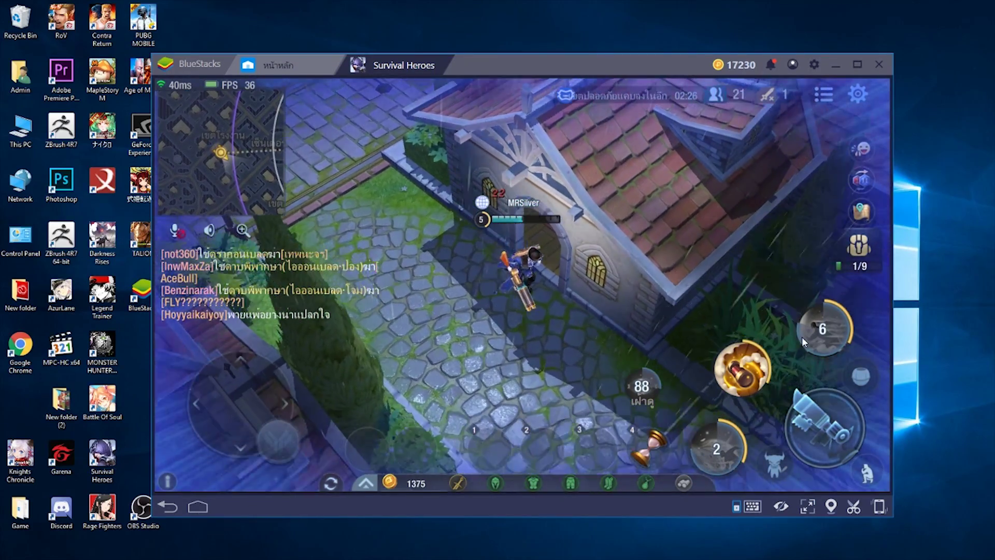
pyautogui.press('w')
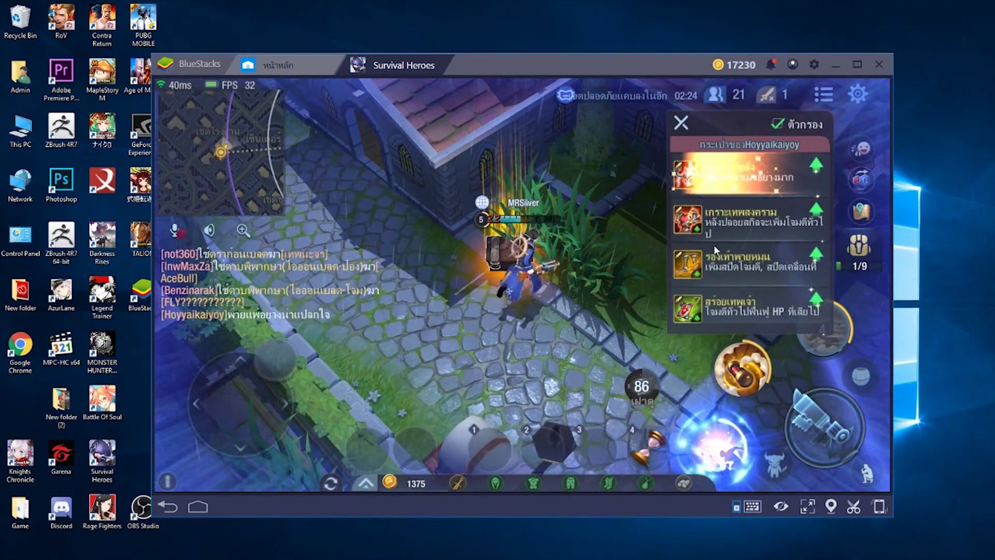
# Step: Take the helmet, armor, boots, necklace and samurai sword from the fallen player's loot chest
pyautogui.click(714, 183)
pyautogui.click(714, 181)
pyautogui.click(714, 180)
pyautogui.click(714, 181)
pyautogui.click(714, 181)
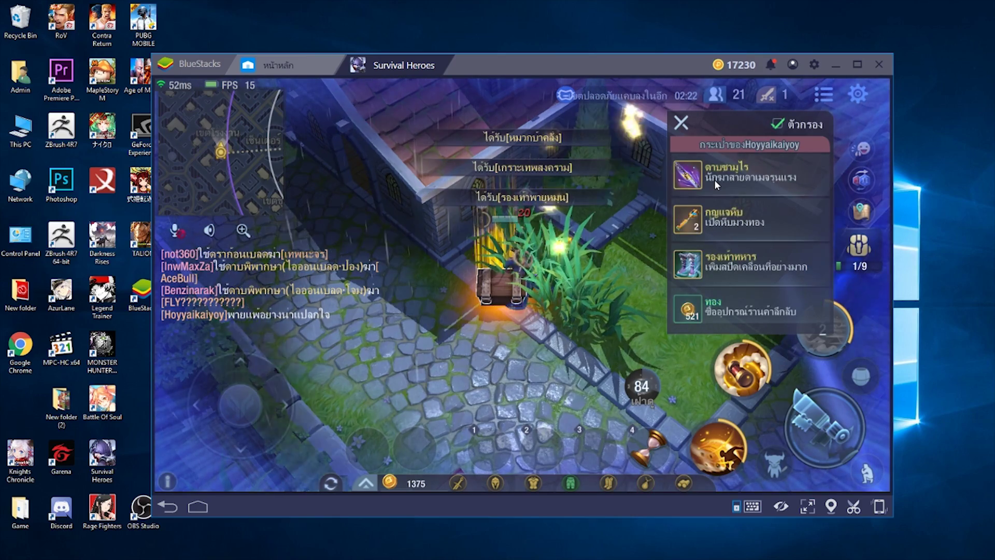
pyautogui.click(715, 181)
pyautogui.click(715, 181)
pyautogui.click(716, 181)
pyautogui.click(717, 181)
# Step: Circle the tall grass back to the loot chest and take its HP potions and healing items
pyautogui.hotkey('w', 'd')
pyautogui.press('s')
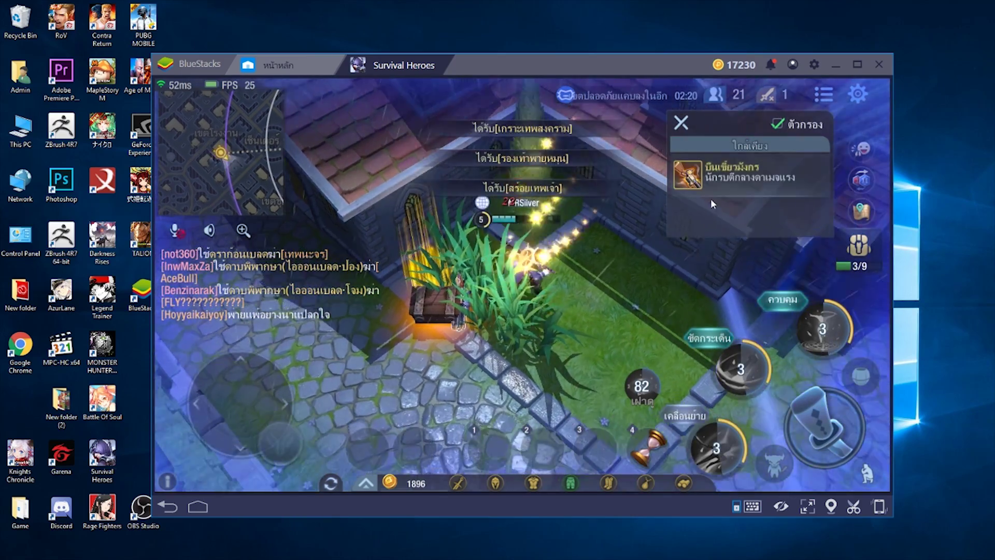
pyautogui.press('a')
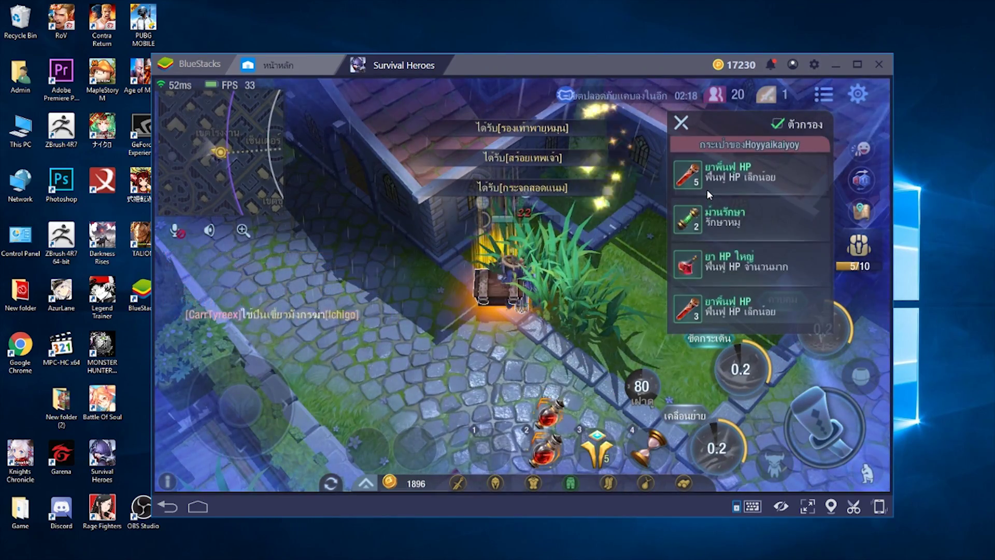
pyautogui.click(708, 191)
pyautogui.click(708, 190)
pyautogui.click(707, 191)
pyautogui.click(708, 190)
pyautogui.click(707, 191)
# Step: Dash from the loot chest to the grass by the cypress trees, toggle the crouch stance and use the large HP potion
pyautogui.hotkey('s', 'd')
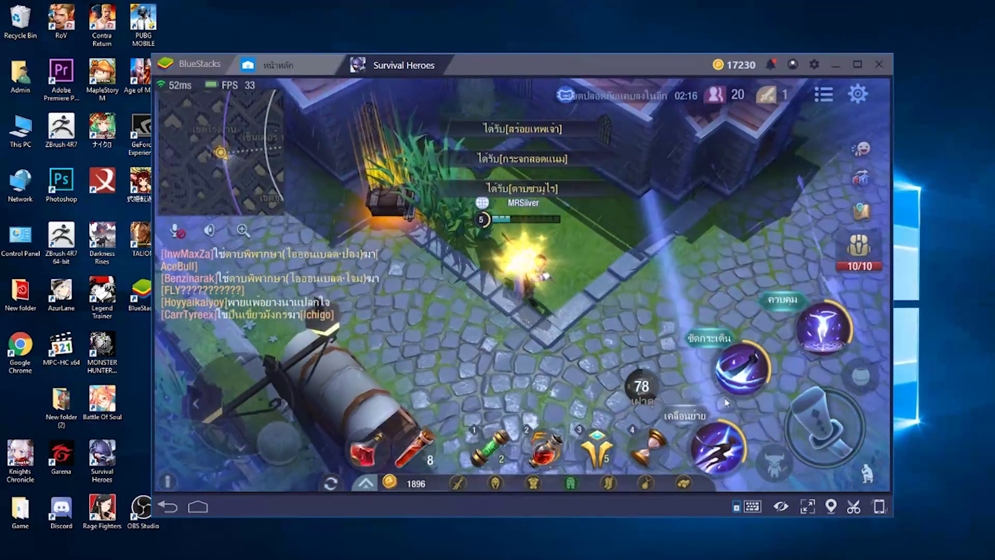
pyautogui.click(719, 447)
pyautogui.click(867, 473)
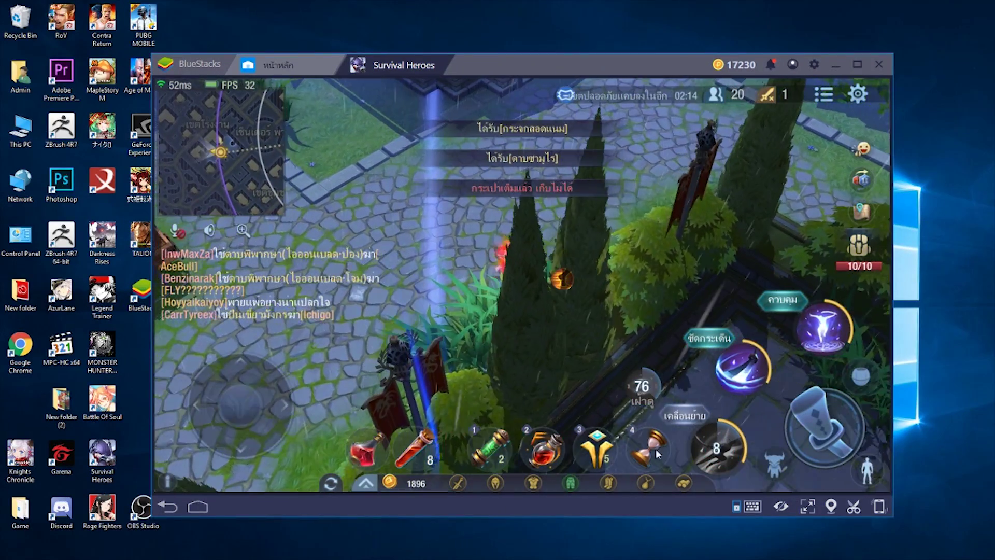
pyautogui.click(374, 454)
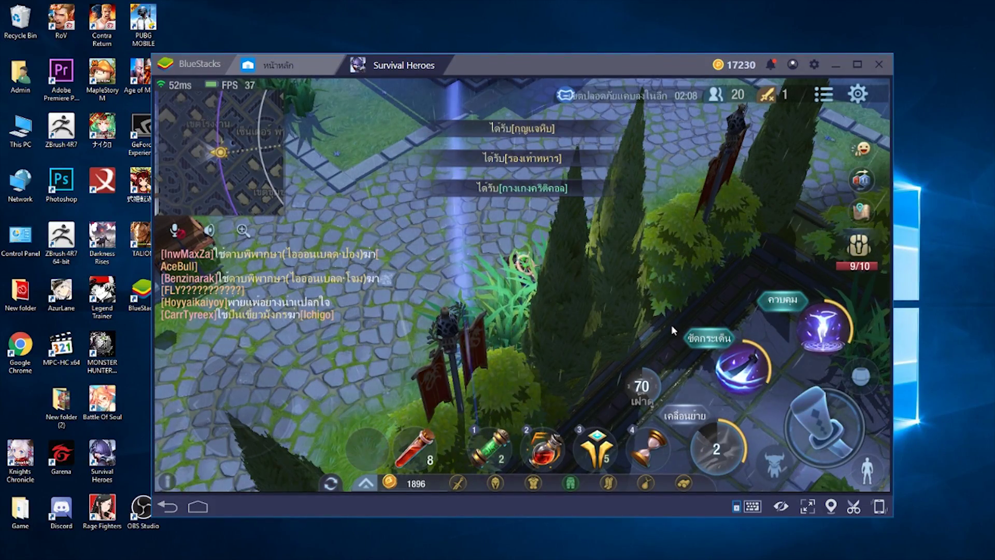
# Step: Walk out of the grass onto the cobbled path and check the equipped gear and items in the bag
pyautogui.press('w')
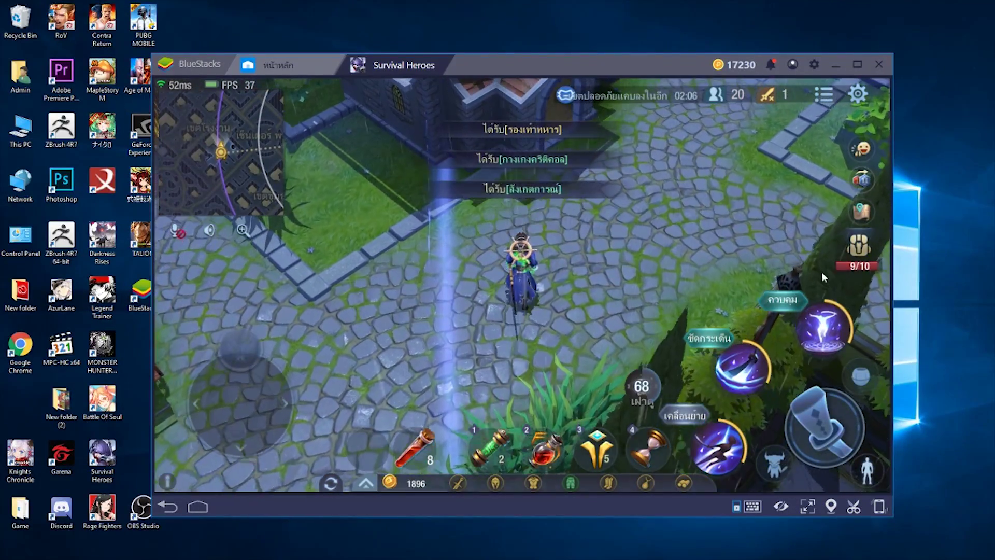
pyautogui.click(859, 247)
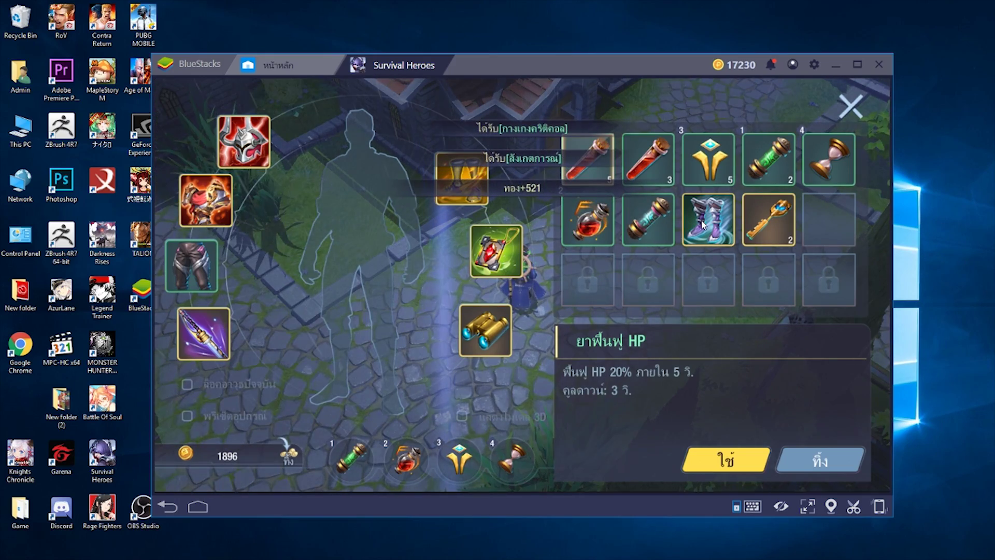
pyautogui.click(849, 110)
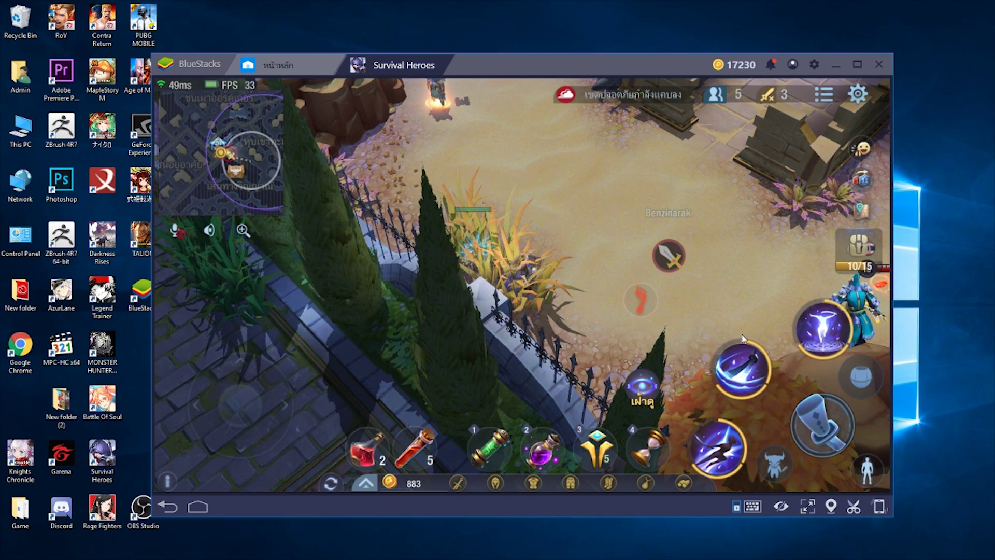
# Step: Attack the enemy player beside the iron fence with an aimed sword skill and repeated basic sword strikes
pyautogui.moveTo(732, 359); pyautogui.dragTo(774, 357)
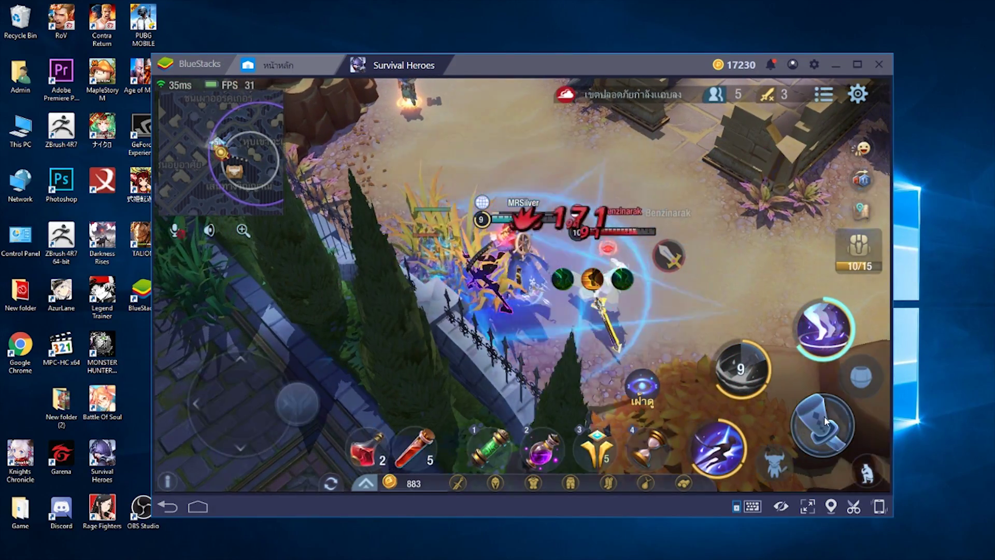
pyautogui.click(810, 418)
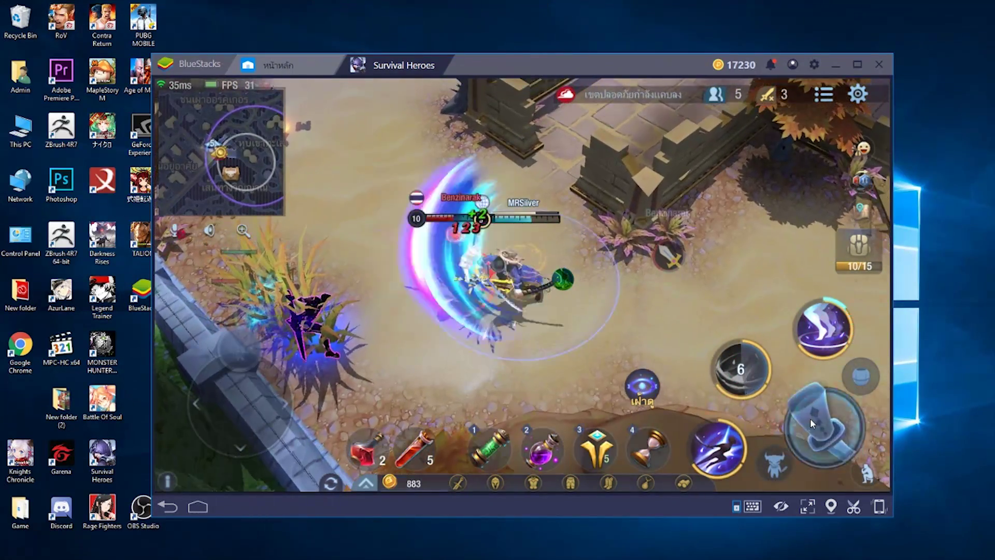
pyautogui.click(810, 420)
pyautogui.click(813, 420)
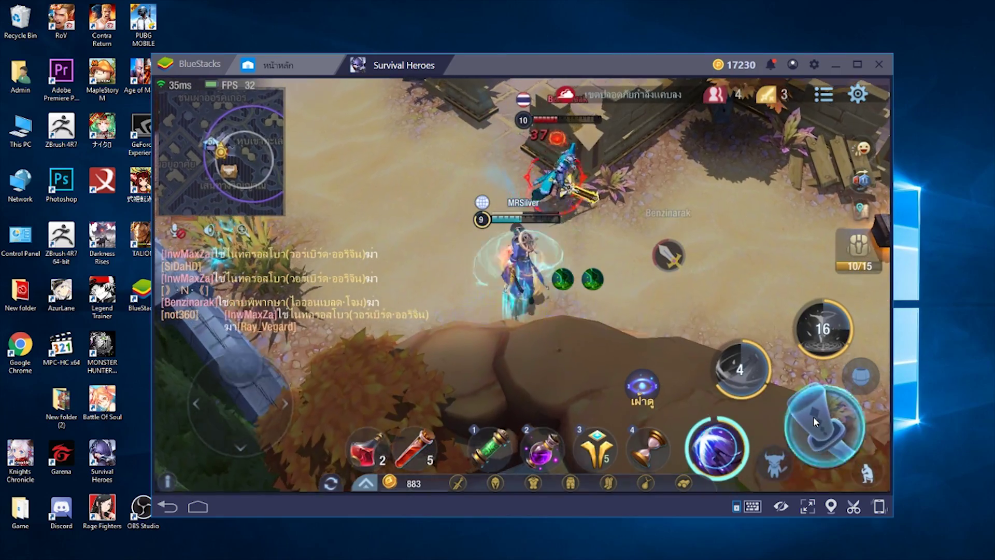
# Step: Chase the enemy player near the ruined stone wall with the movement skill, knockback skill and basic sword attacks
pyautogui.press('w')
pyautogui.press('q')
pyautogui.press('a')
pyautogui.click(808, 417)
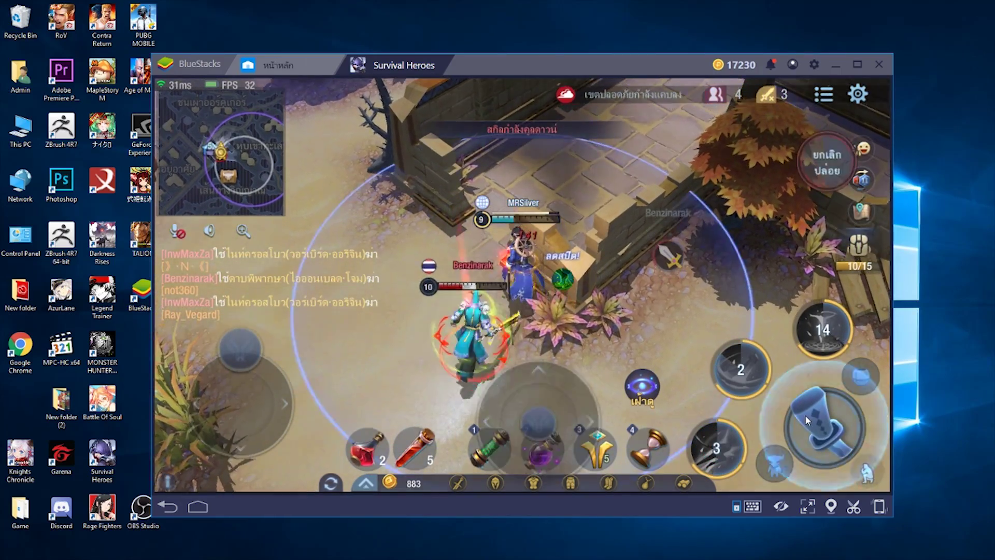
pyautogui.click(807, 415)
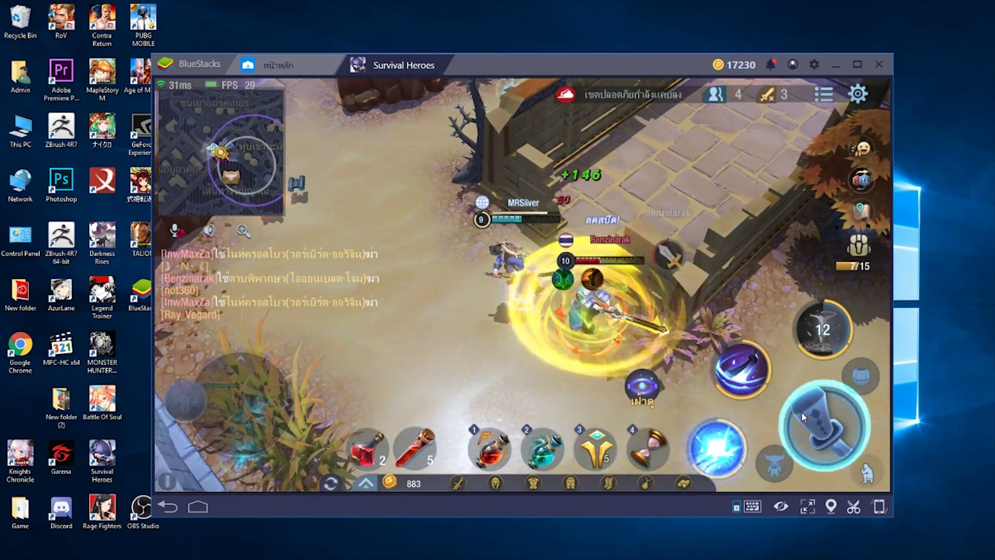
pyautogui.press('e')
pyautogui.click(806, 413)
pyautogui.press('s')
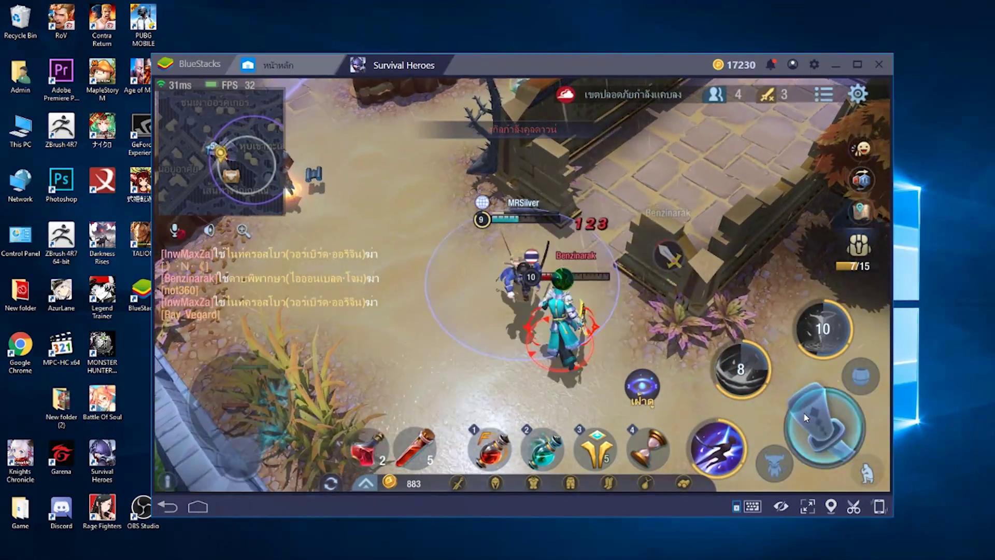
# Step: Dash past the enemy player onto the open sand and finish the fight with sword strikes
pyautogui.press('w')
pyautogui.press('q')
pyautogui.click(807, 417)
pyautogui.press('d')
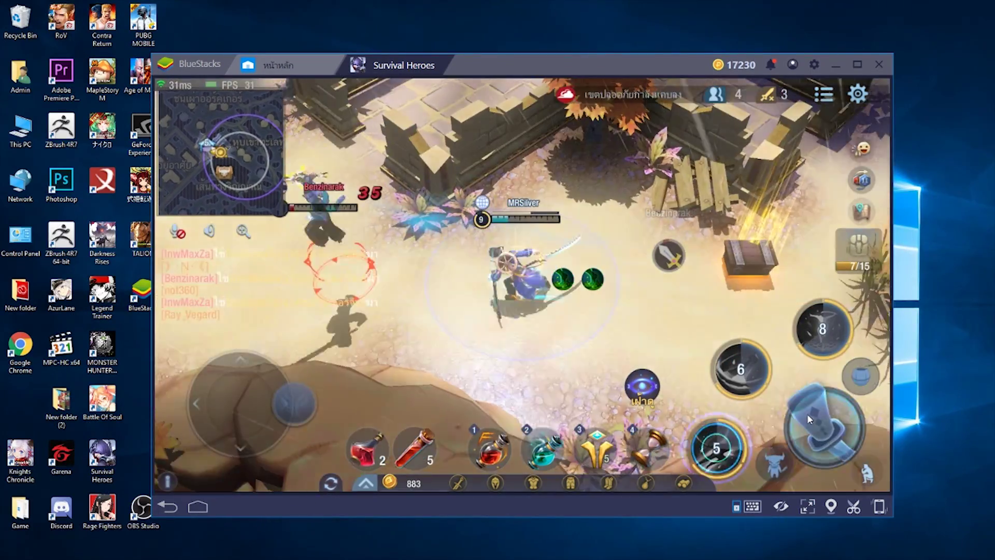
pyautogui.click(807, 414)
# Step: Move past the defeated player's loot chest toward the fence and use an HP potion
pyautogui.press('a')
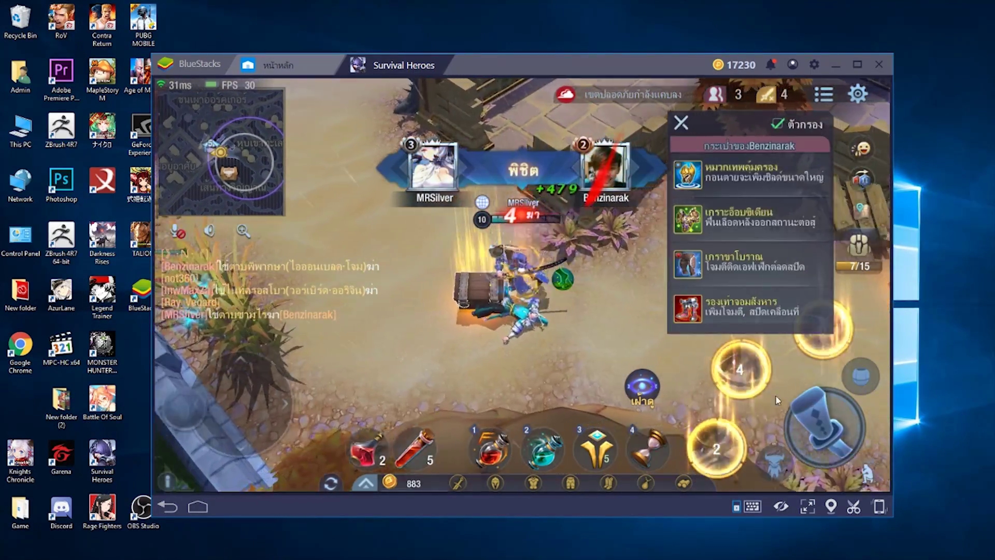
pyautogui.press('w')
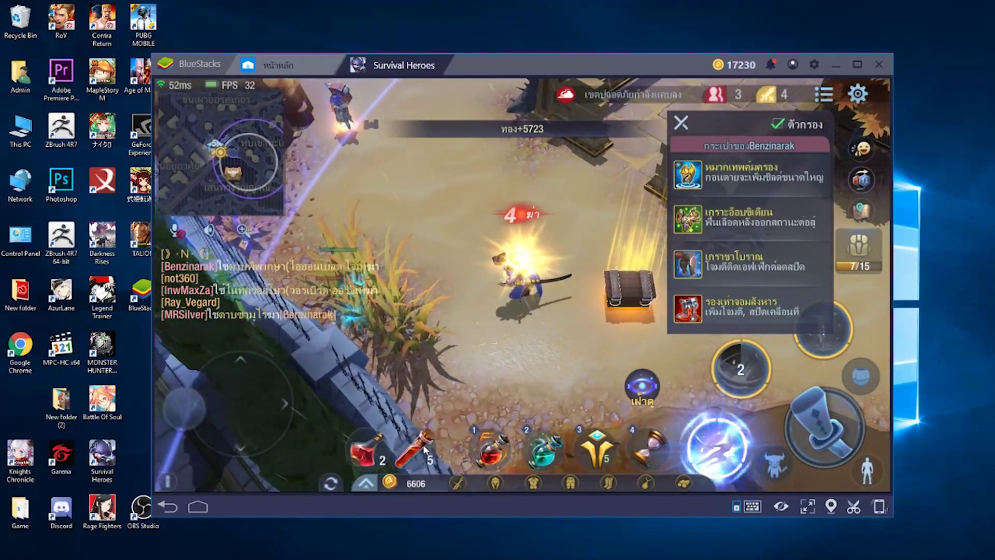
pyautogui.click(383, 447)
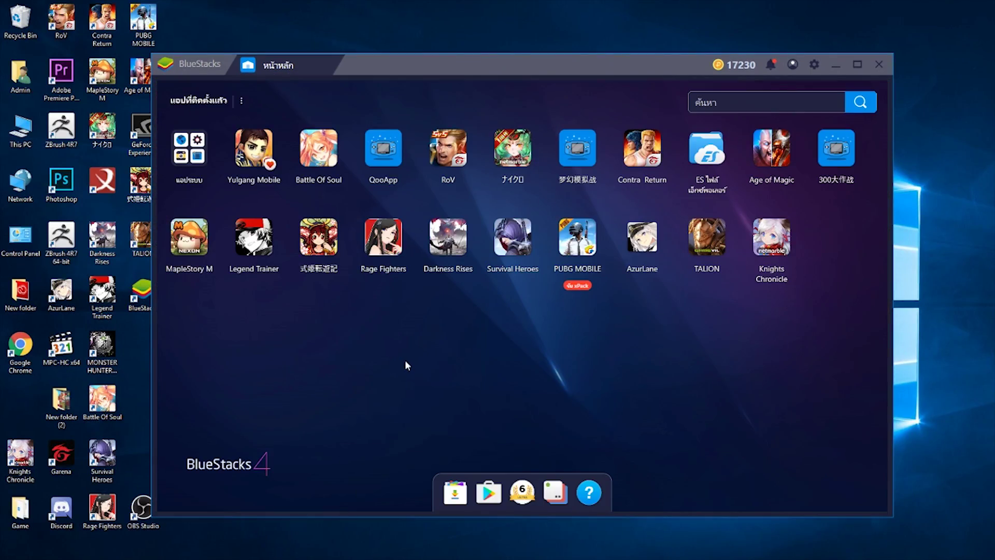